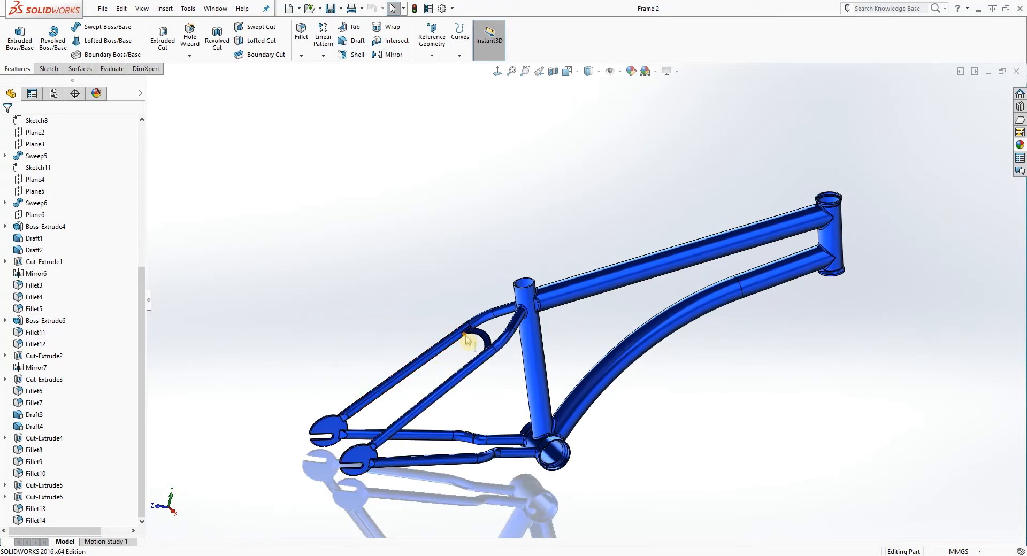
Step: Examine the bike frame's rear triangle, seat stay bridge, chain stays and bottom bracket from several angles
scroll(468, 334, "down", 4)
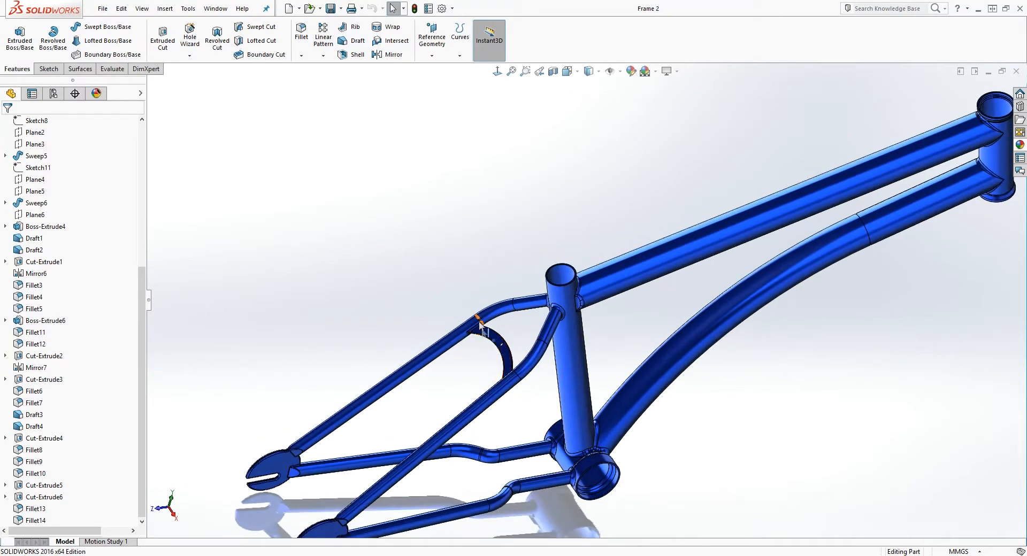
middle_click_drag(678, 422, 626, 453)
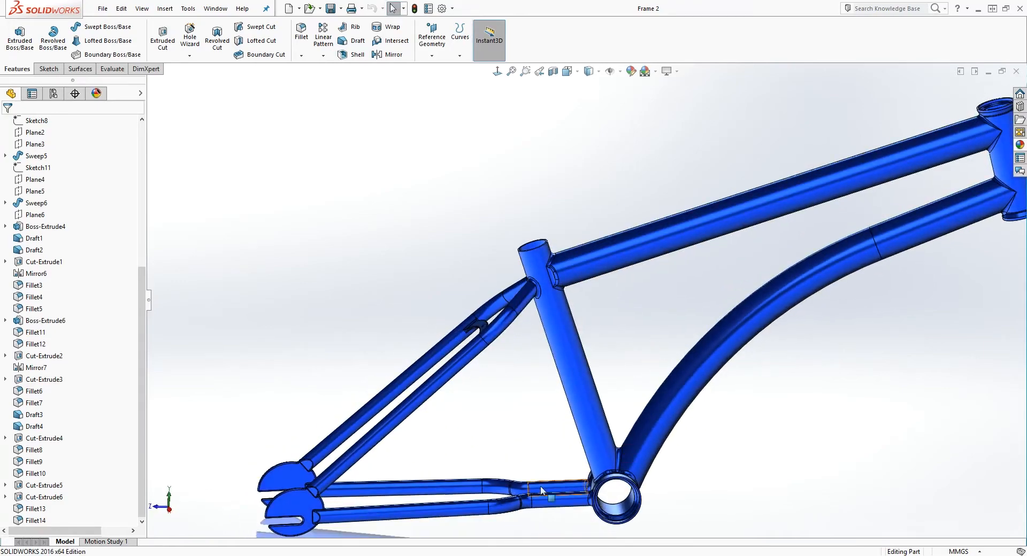
scroll(518, 526, "down", 3)
scroll(213, 290, "up", 3)
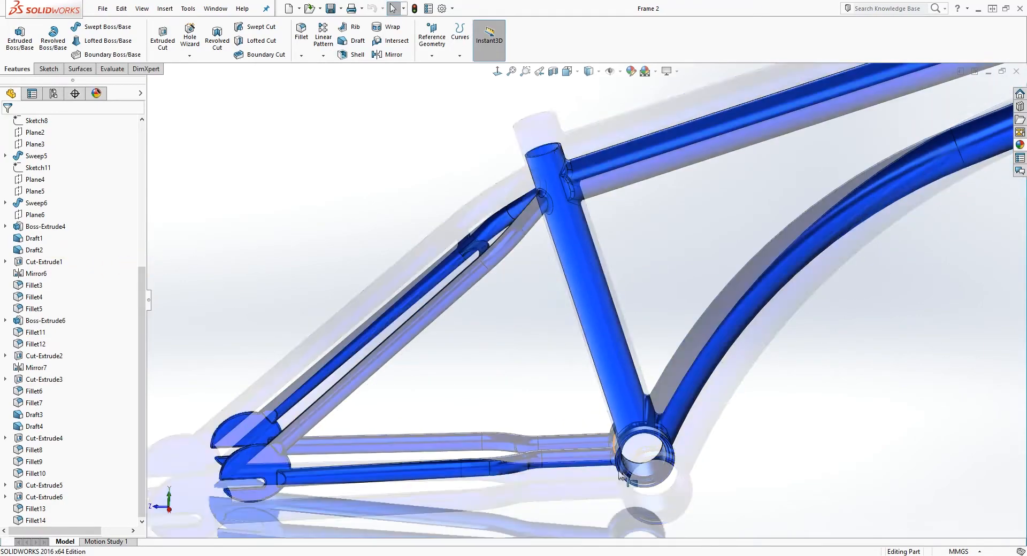
scroll(695, 321, "down", 4)
scroll(738, 279, "up", 3)
scroll(829, 177, "down", 2)
scroll(546, 321, "down", 1)
middle_click_drag(547, 337, 512, 407)
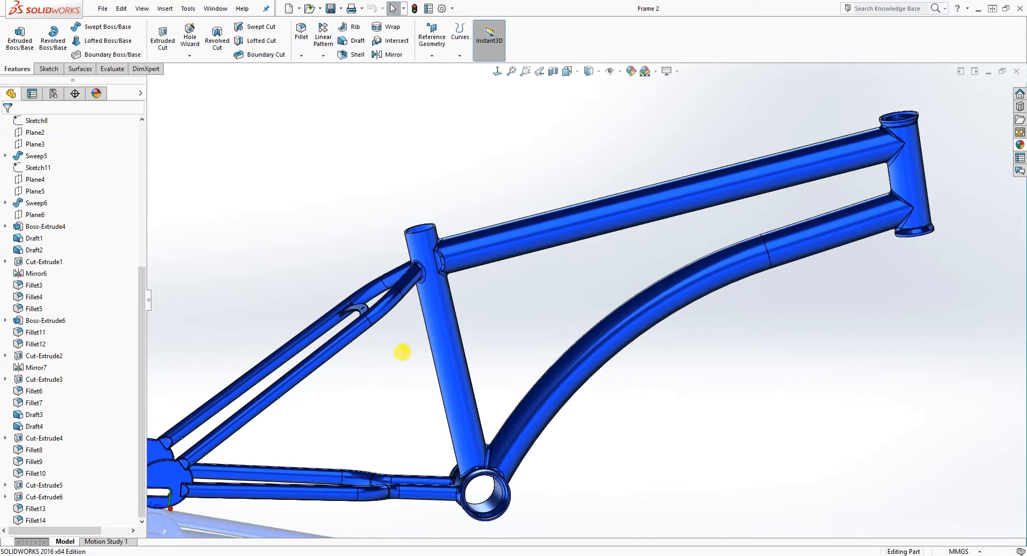
Step: Add a configuration named New Dropout to the Frame 2 part
left_click(53, 94)
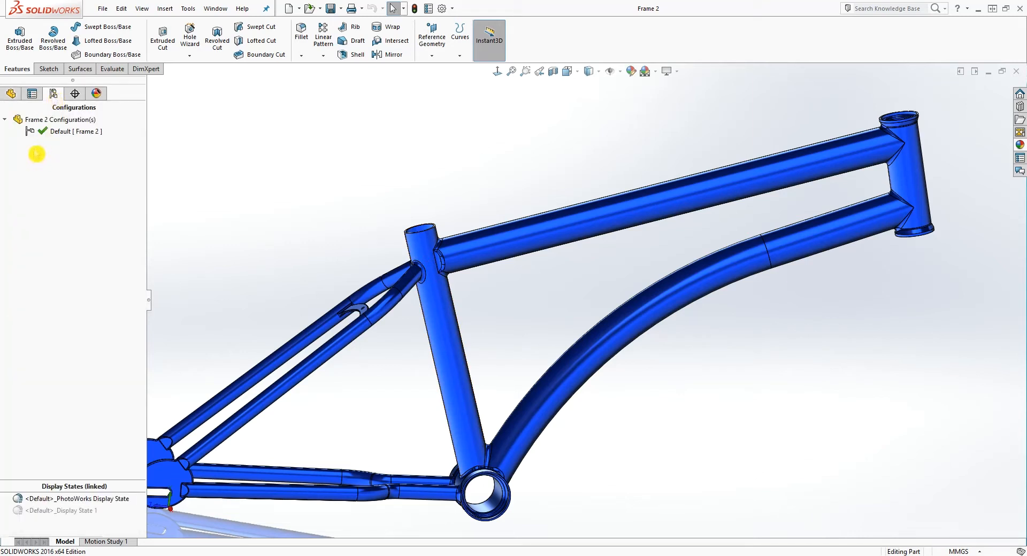
right_click(37, 154)
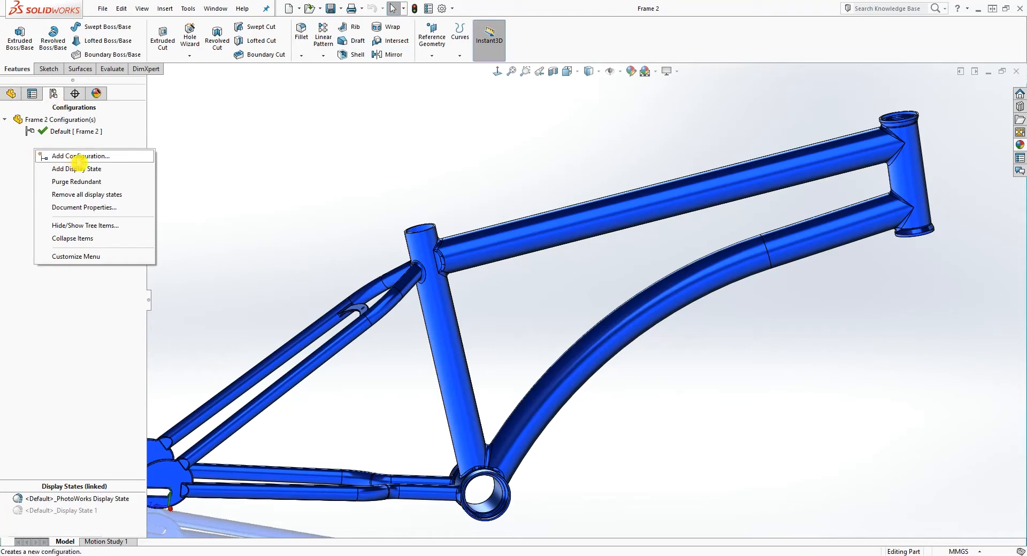
left_click(78, 156)
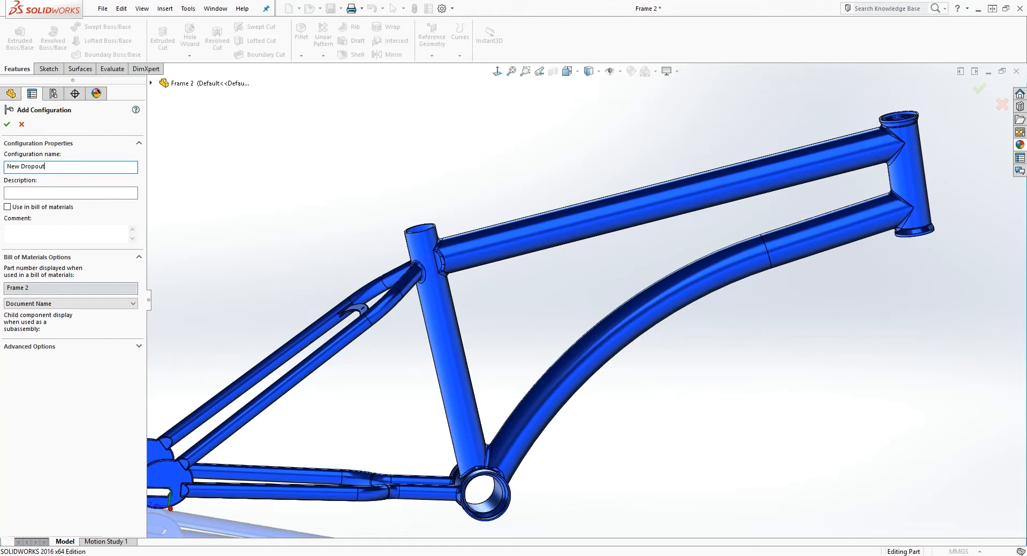
left_click(7, 124)
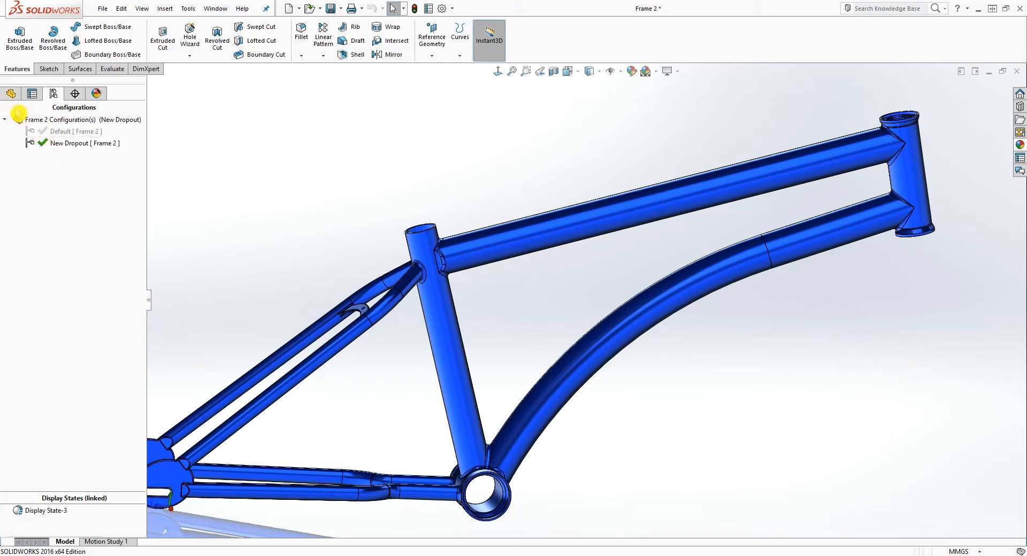
Step: Suppress the rear dropout plate extrusion, Boss-Extrude4, in the New Dropout configuration
left_click(11, 94)
key("f")
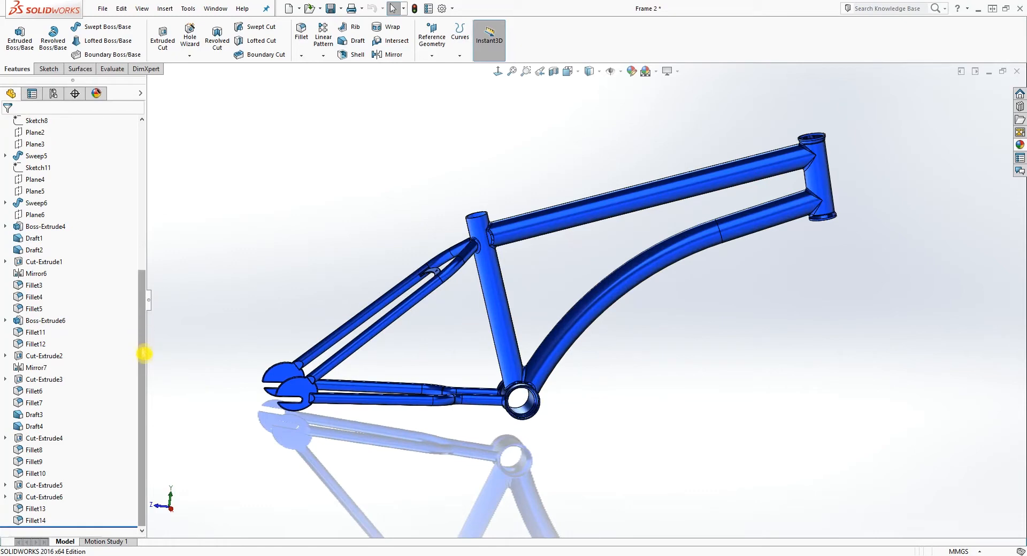
middle_click_drag(463, 383, 465, 258)
scroll(468, 276, "down", 1)
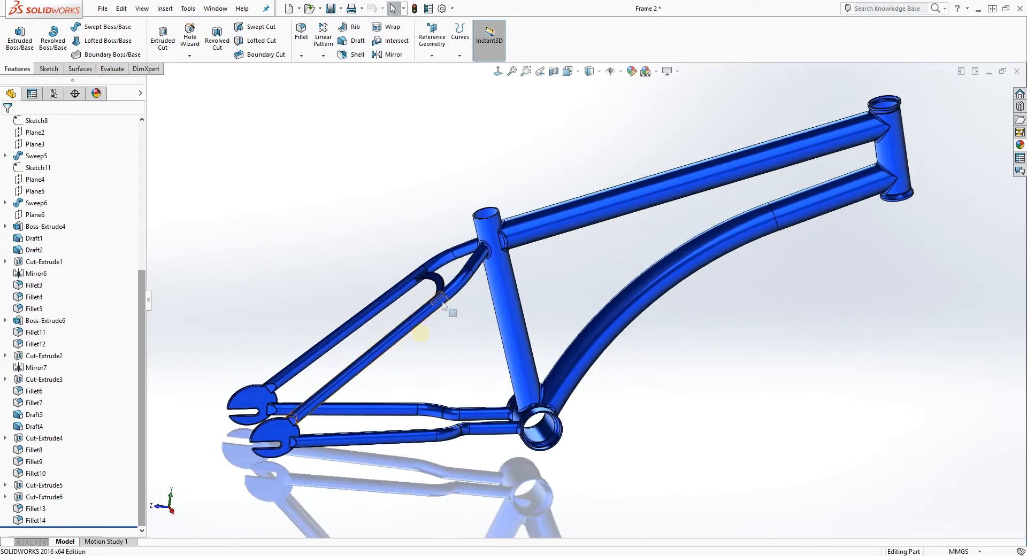
left_click(283, 434)
right_click(283, 434)
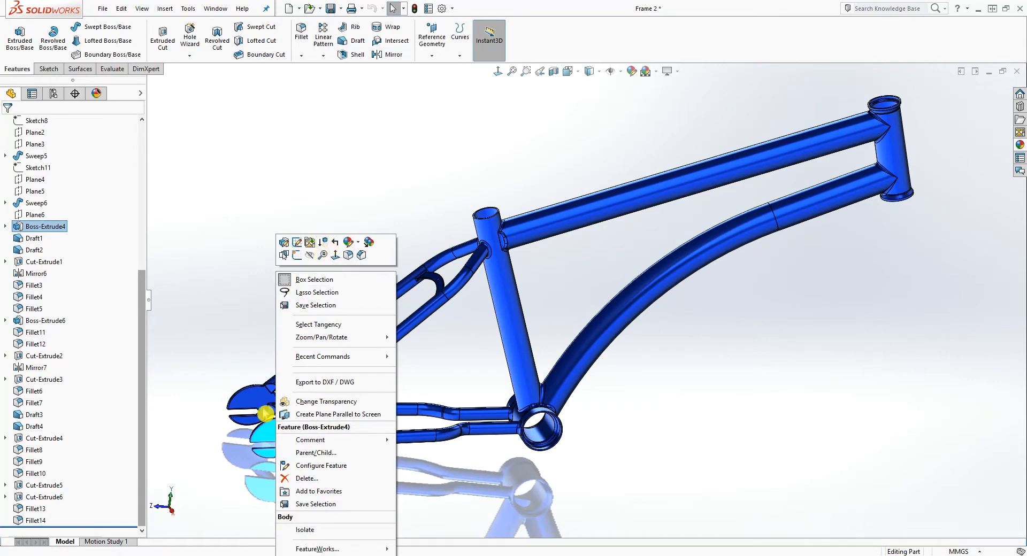
right_click(271, 434)
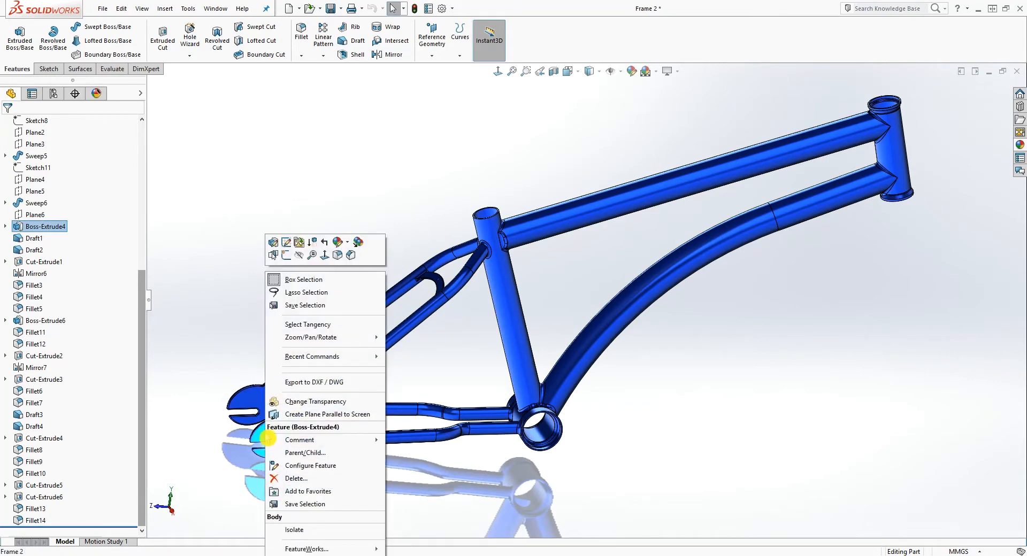
left_click(317, 251)
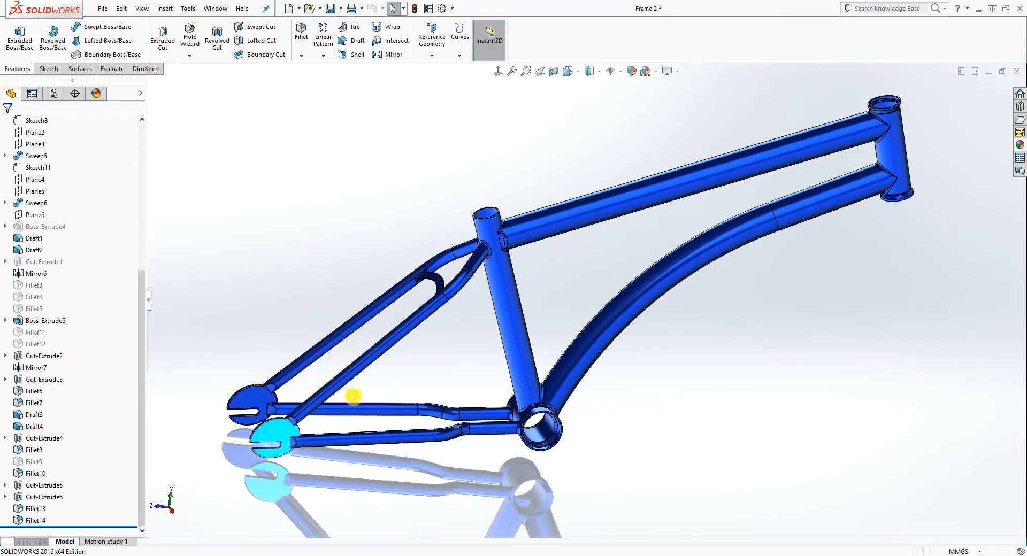
Step: Suppress the chain stay tube feature, Sweep6
middle_click_drag(351, 412, 527, 368)
right_click(447, 420)
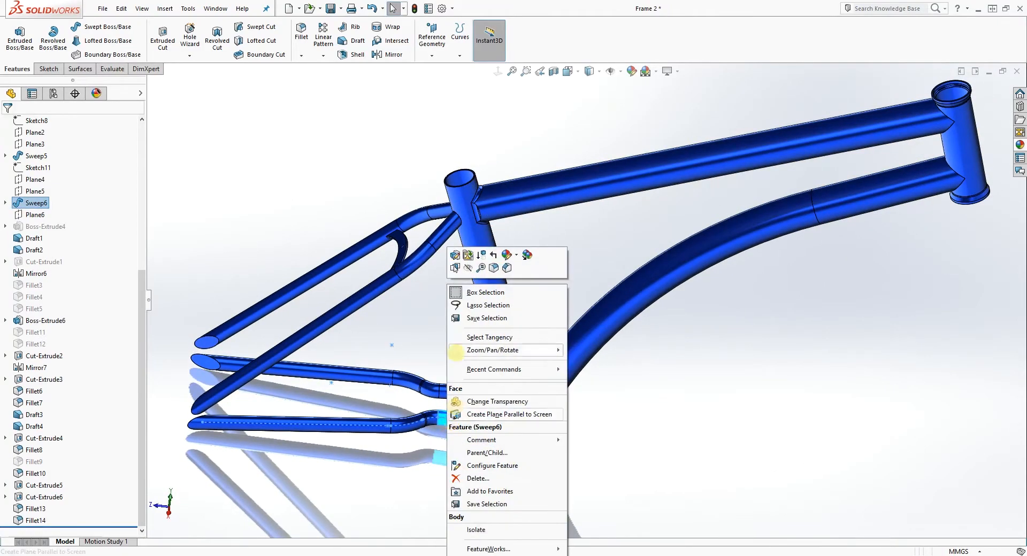
left_click(470, 290)
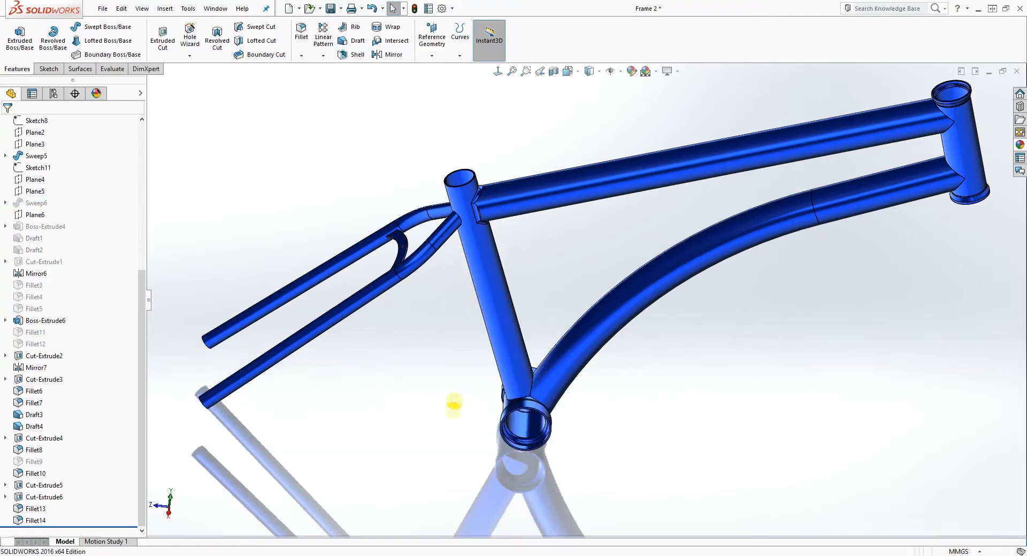
Step: Suppress the curved bridge between the seat stays, Boss-Extrude6, and the mirrored seat stay, Mirror6
middle_click_drag(438, 433, 601, 319)
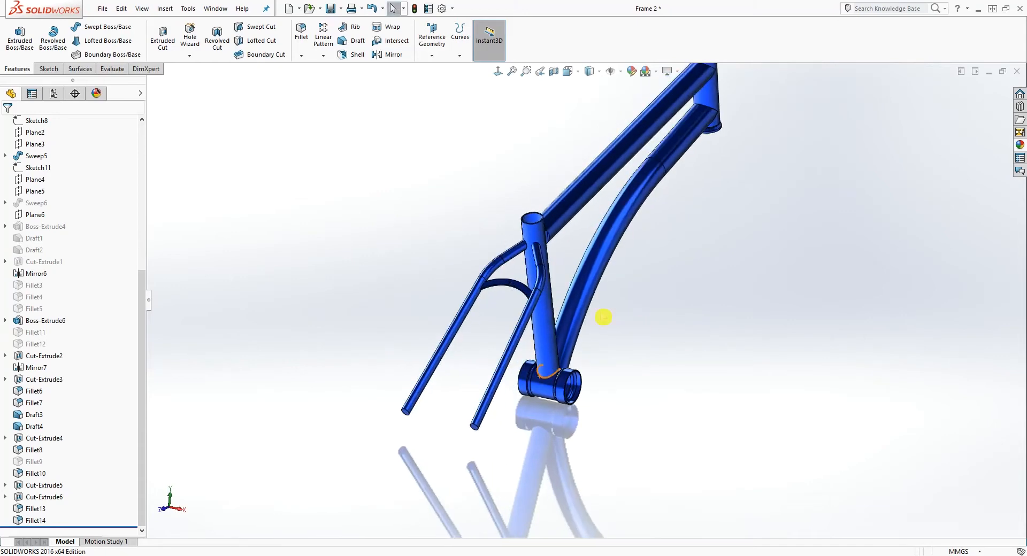
scroll(601, 318, "up", 3)
right_click(474, 270)
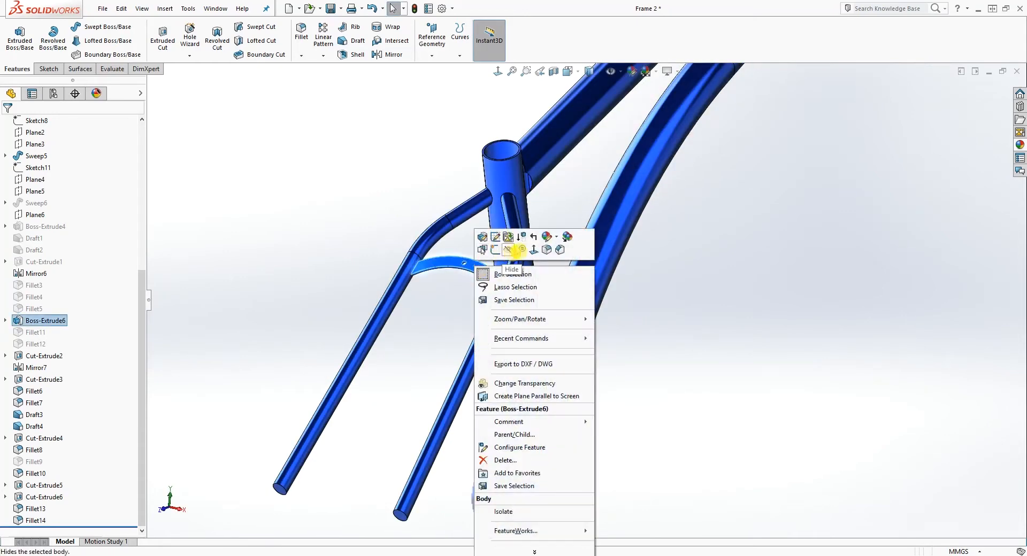
left_click(520, 237)
scroll(527, 299, "down", 2)
right_click(498, 242)
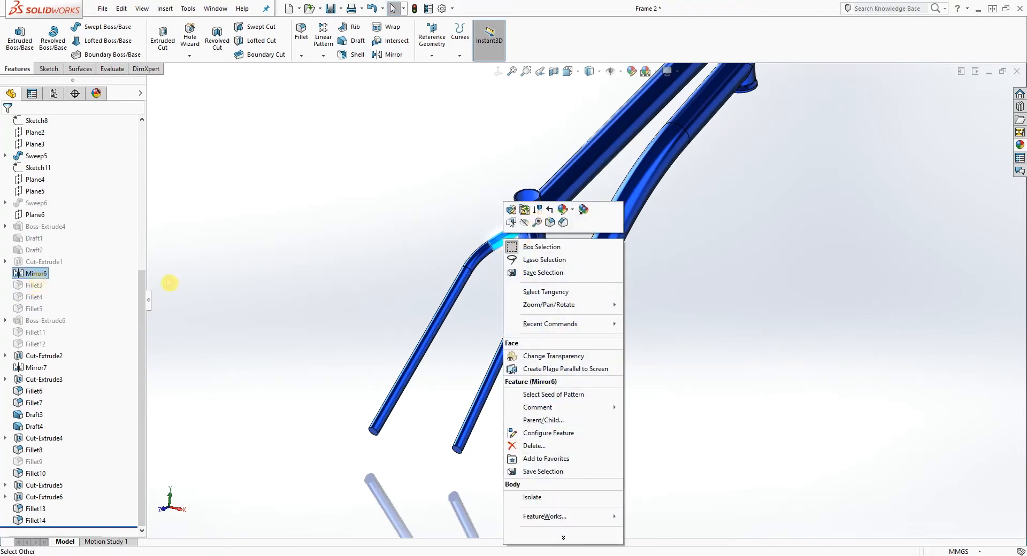
left_click(524, 222)
Step: Compare the two configurations by activating Default and returning to New Dropout
middle_click_drag(538, 284, 664, 200)
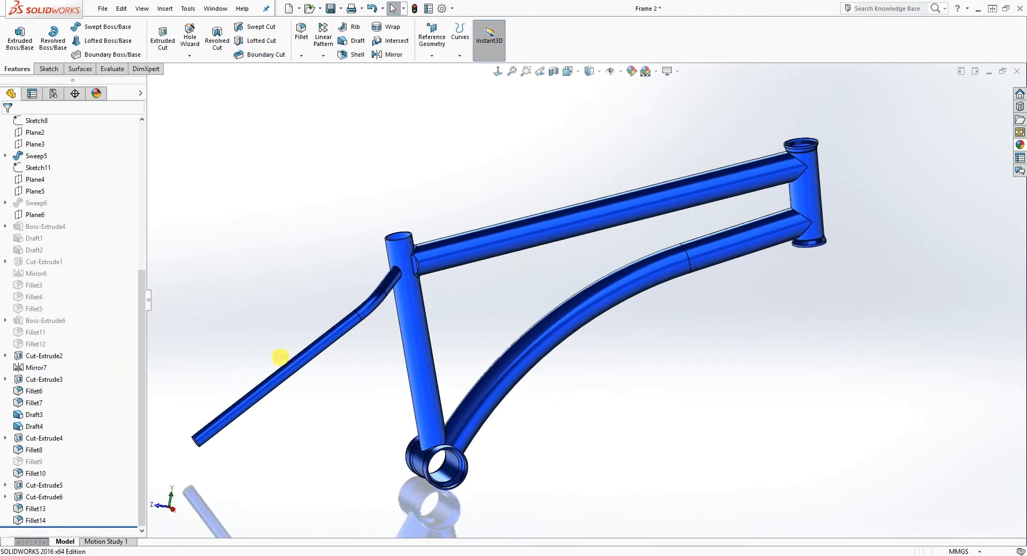
scroll(57, 275, "up", 3)
scroll(38, 421, "down", 3)
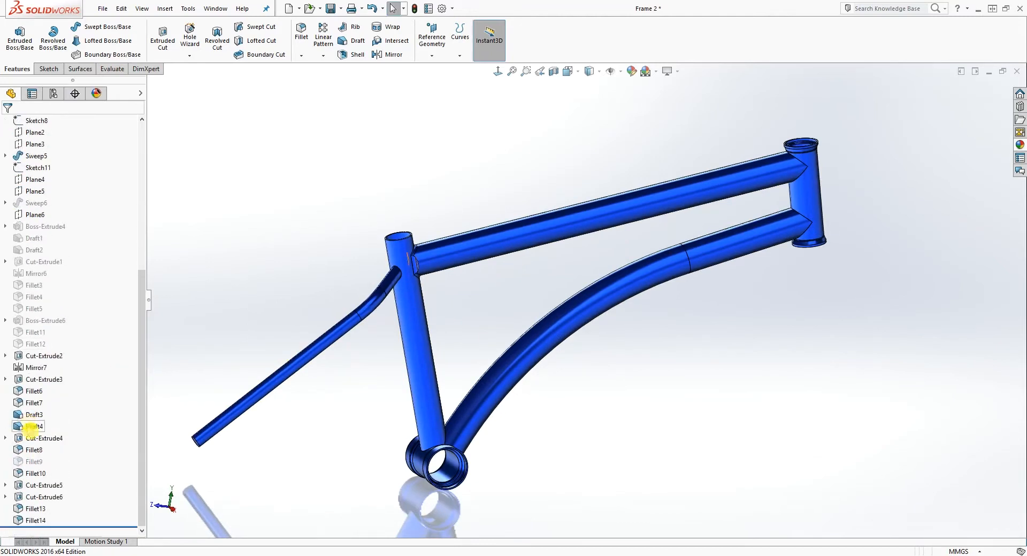
left_click(53, 93)
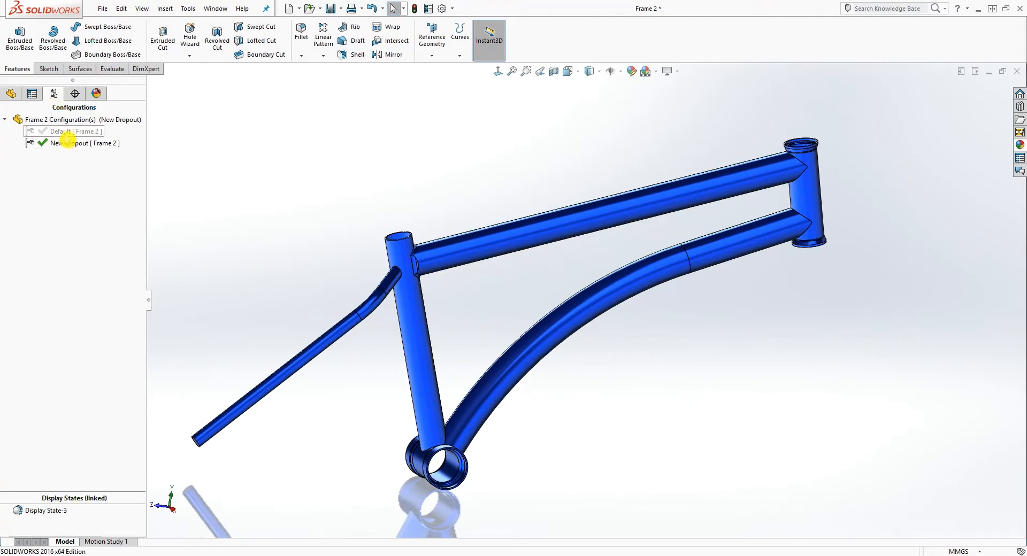
double_click(61, 131)
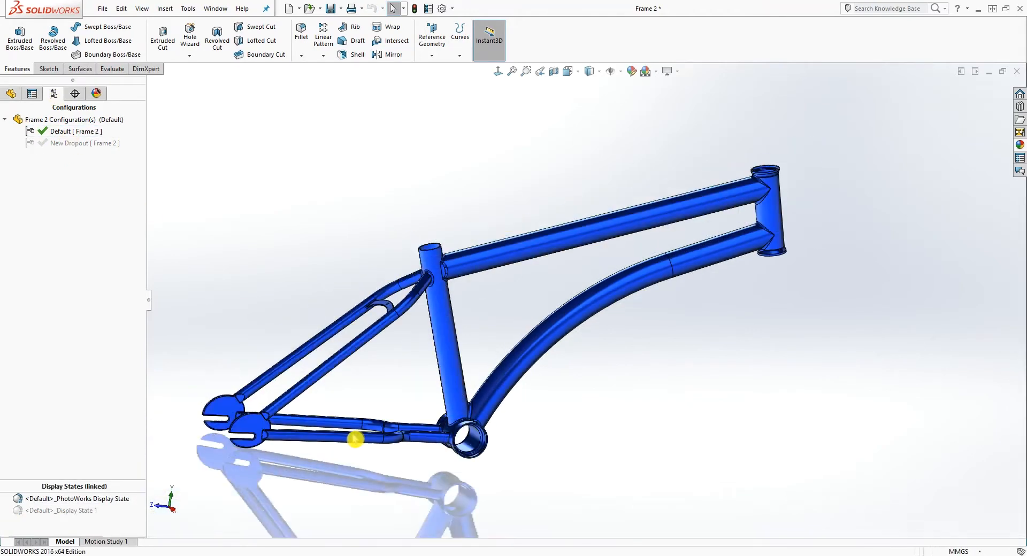
double_click(70, 143)
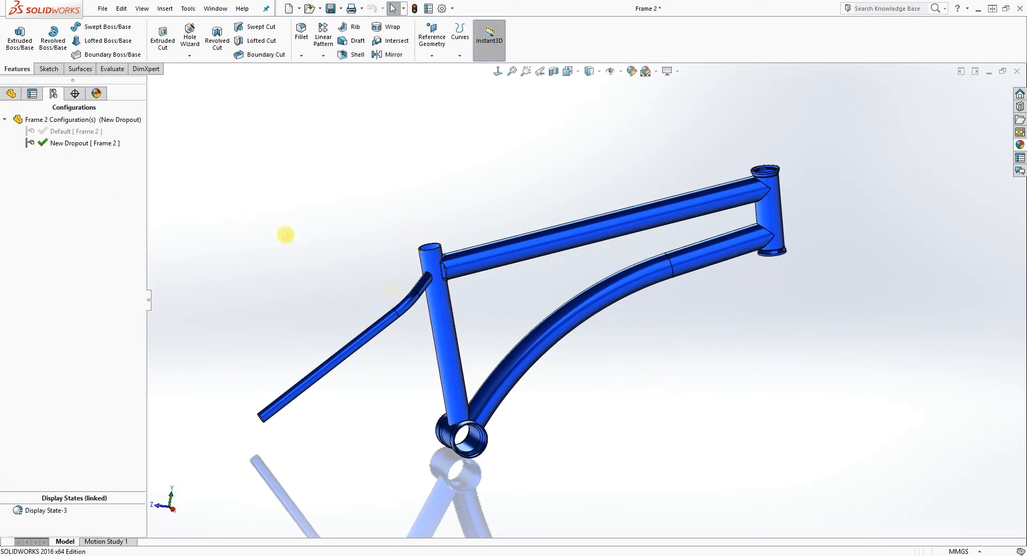
Step: Roll the part's feature history back to directly after Plane6, before Boss-Extrude4
left_click(11, 94)
scroll(94, 400, "up", 1)
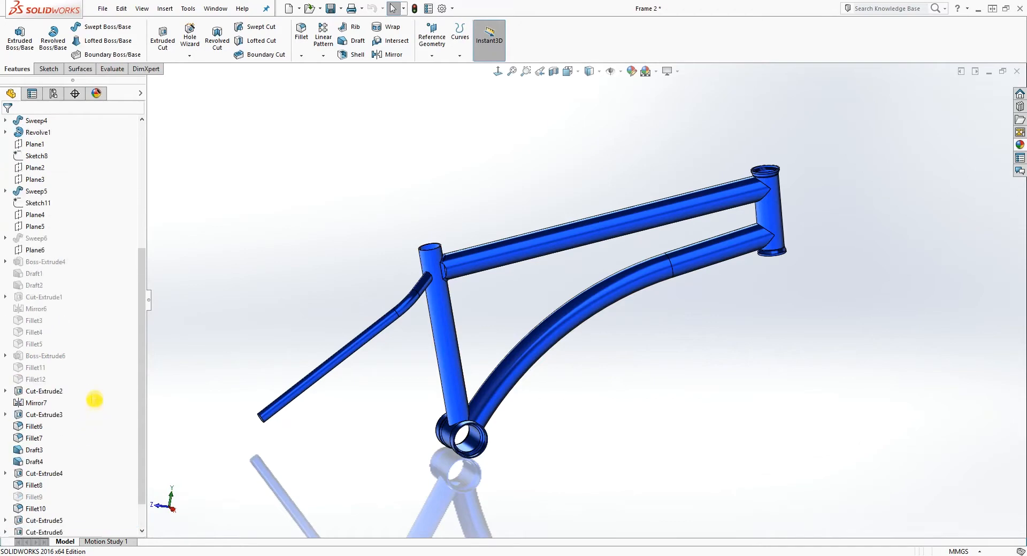
middle_click_drag(474, 336, 484, 387)
scroll(501, 410, "down", 2)
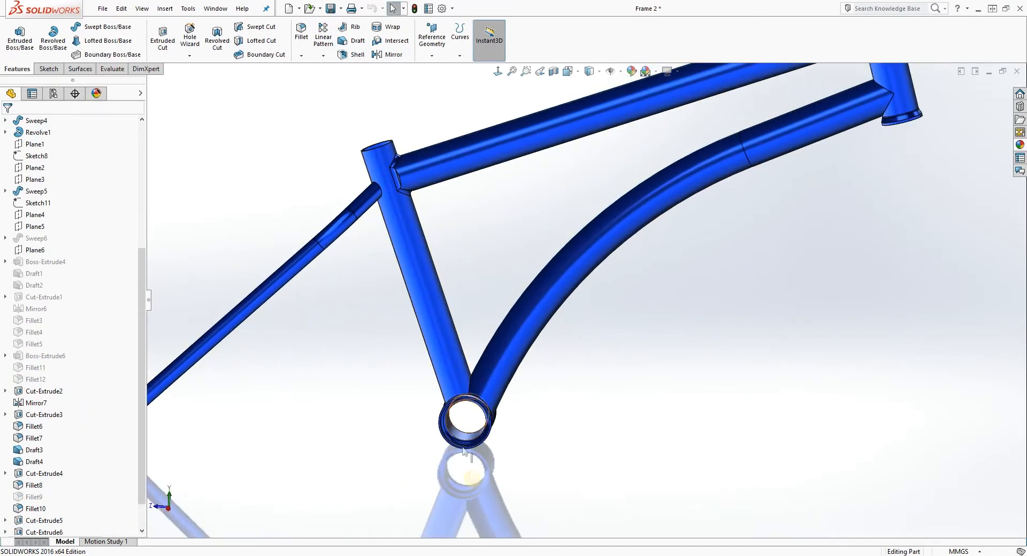
scroll(453, 312, "up", 3)
middle_click_drag(455, 339, 507, 354)
scroll(132, 447, "down", 2)
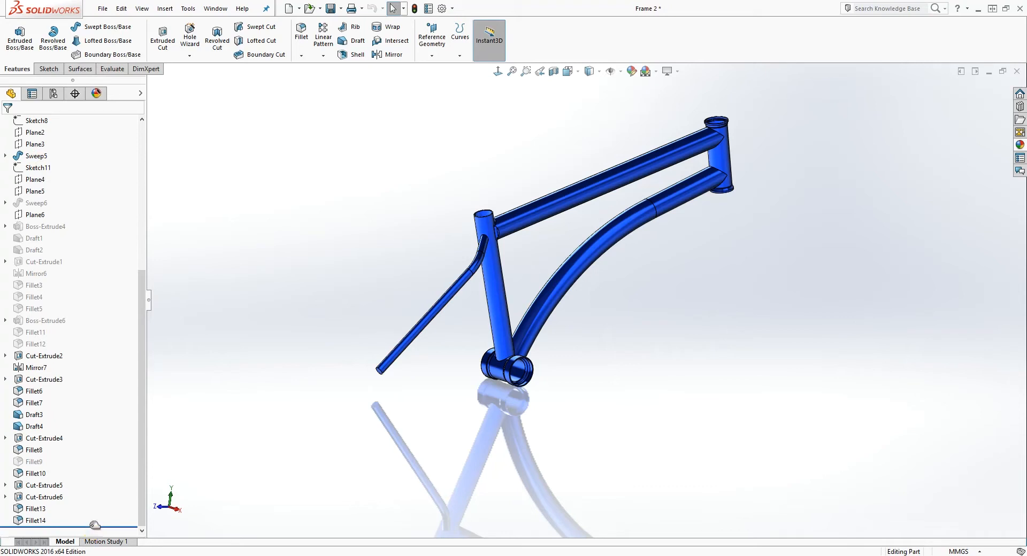
left_click_drag(96, 525, 99, 375)
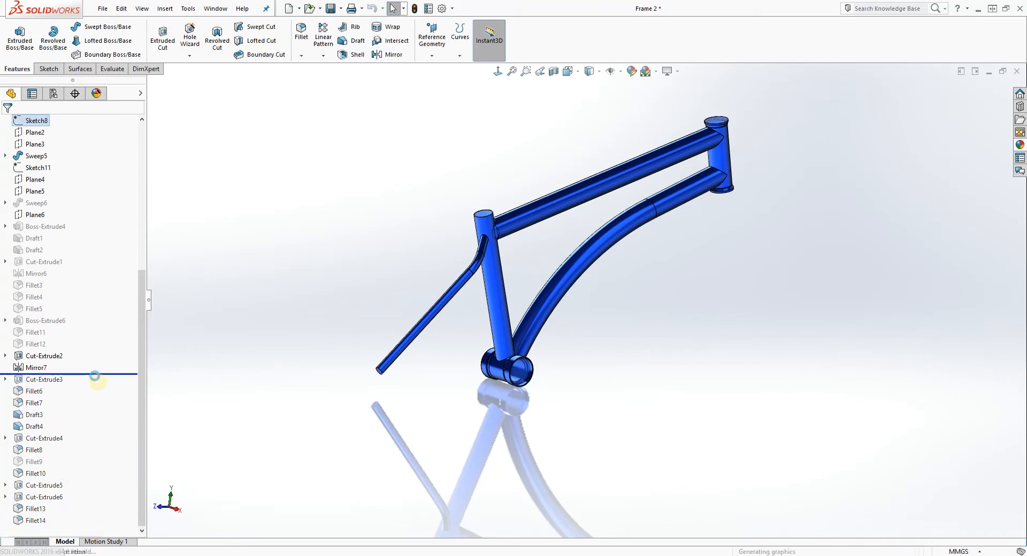
left_click_drag(100, 374, 96, 222)
left_click(42, 219)
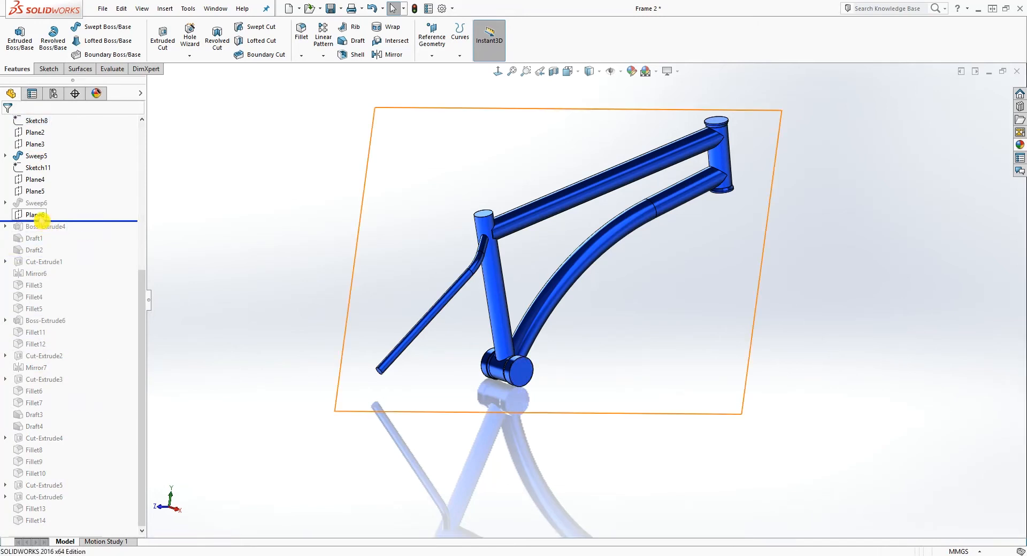
Step: Show Sketch1, the layout sketch belonging to Boss-Extrude1
middle_click_drag(595, 421, 555, 442)
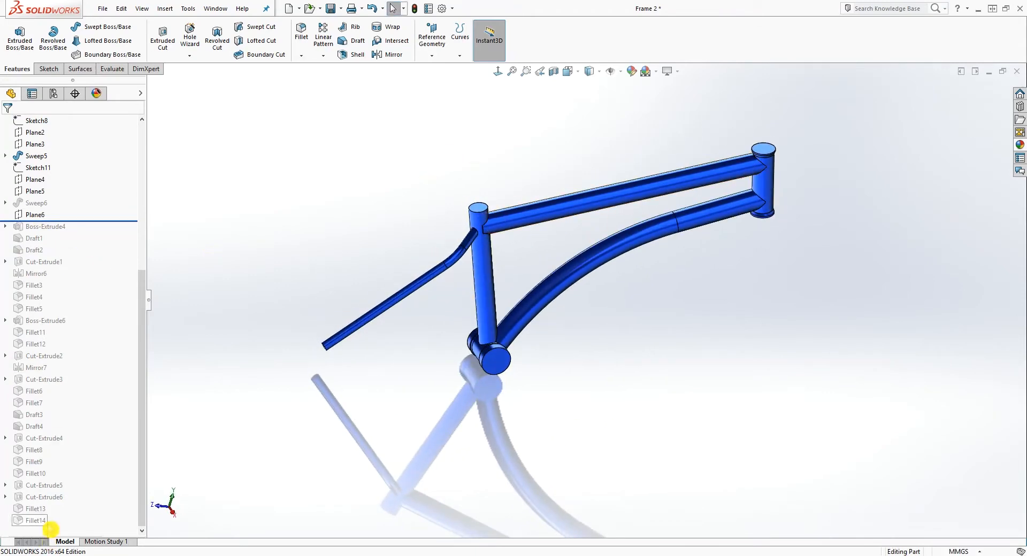
middle_click_drag(542, 252, 536, 291)
scroll(535, 327, "down", 2)
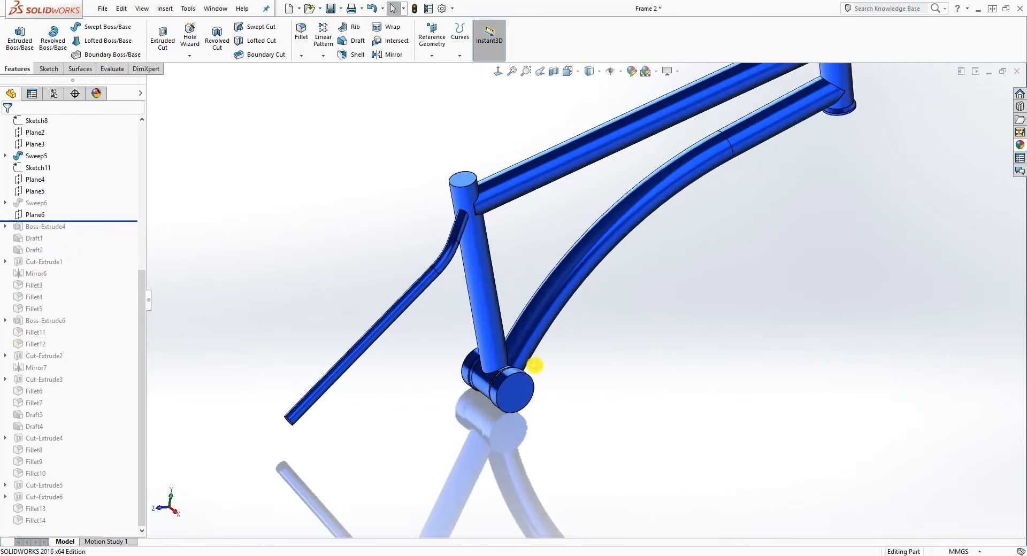
scroll(98, 198, "up", 5)
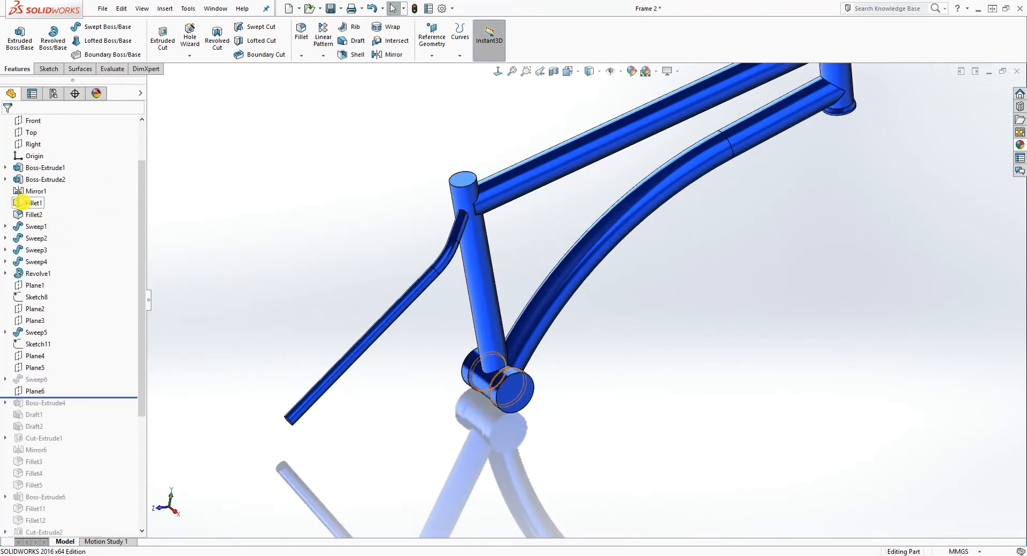
left_click(5, 168)
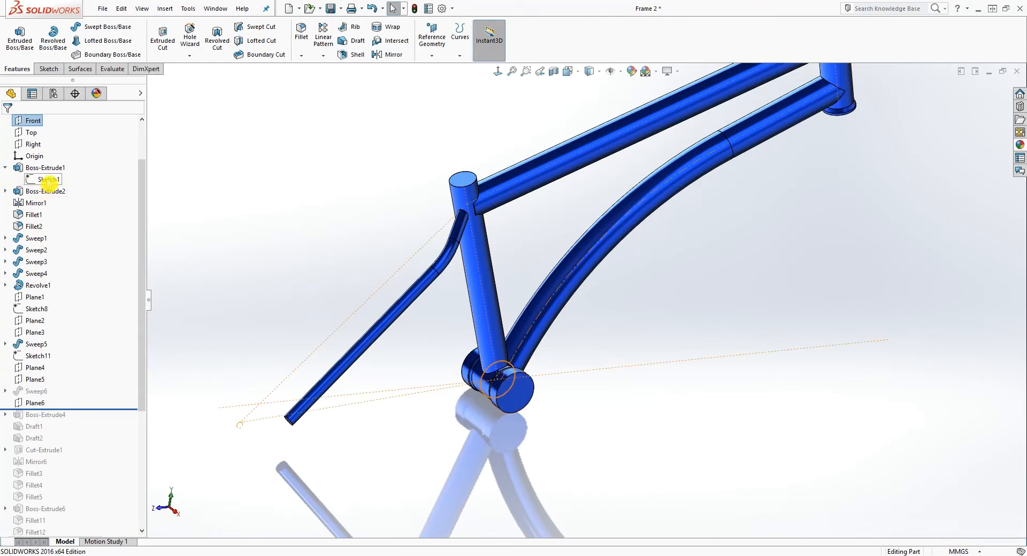
right_click(48, 182)
left_click(57, 168)
Step: Start a new sketch on Plane4, the plane running rearward from the bottom bracket
scroll(596, 404, "up", 1)
middle_click_drag(596, 404, 590, 382)
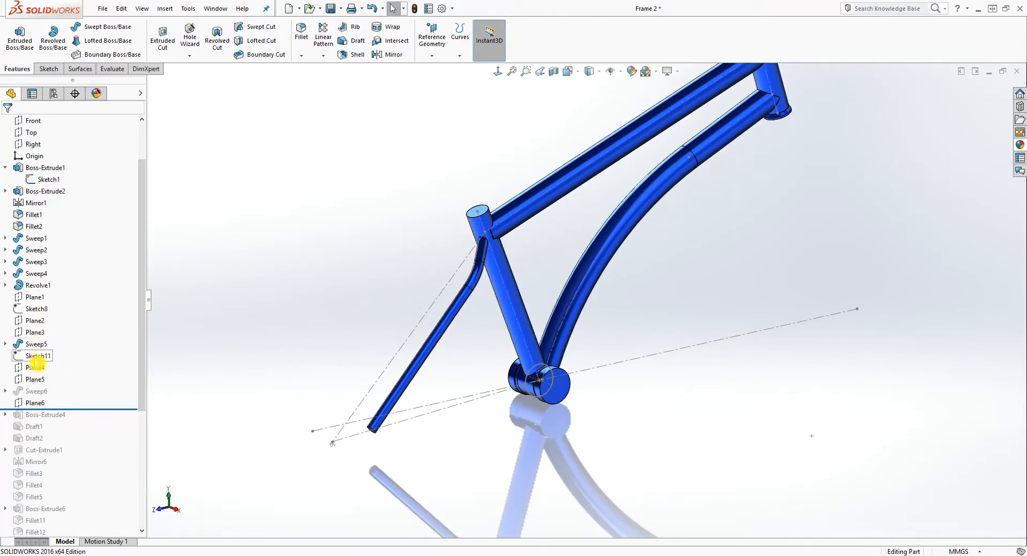
left_click(34, 368)
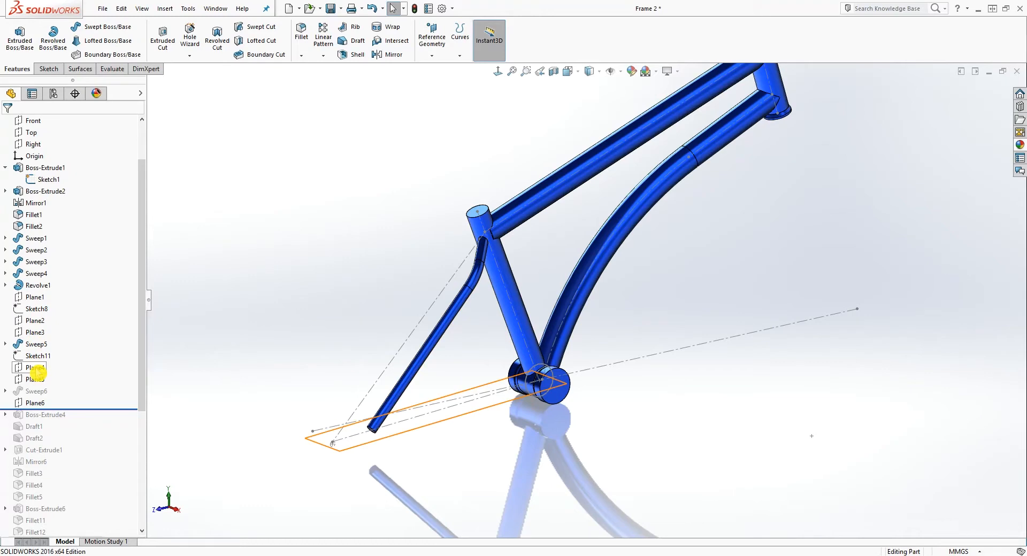
mouse_move(746, 496)
middle_mouse_down()
mouse_move(730, 425)
mouse_move(724, 481)
middle_mouse_up()
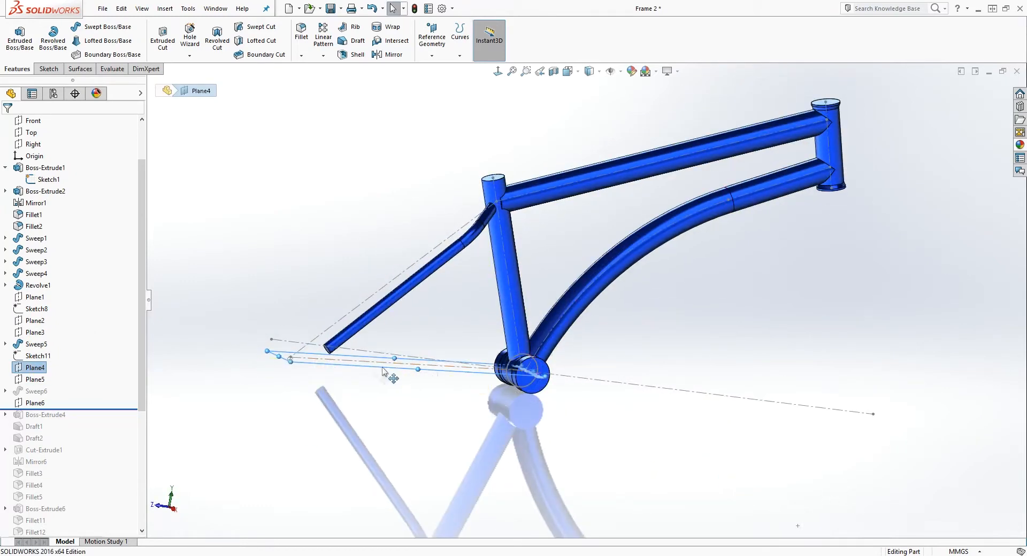
left_click(49, 74)
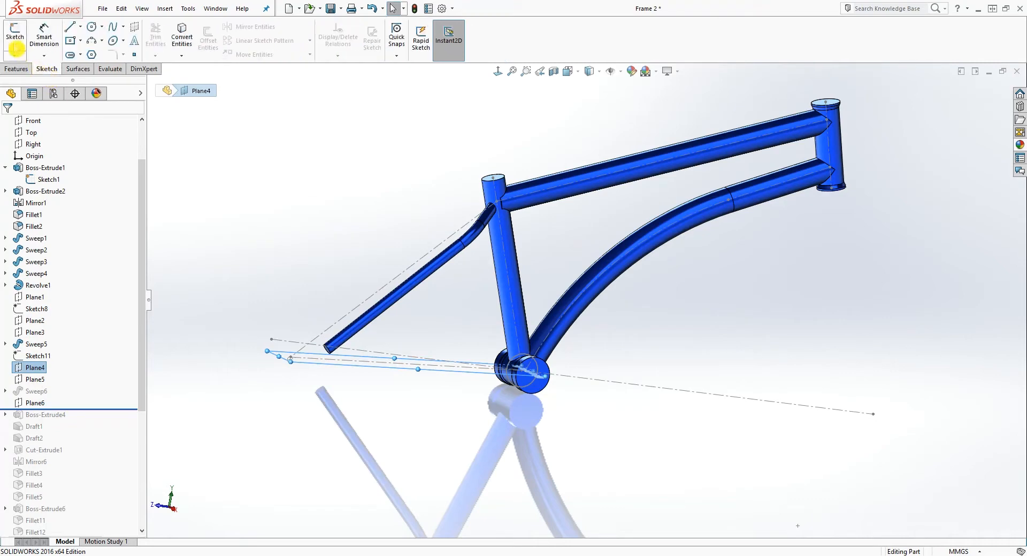
left_click(16, 37)
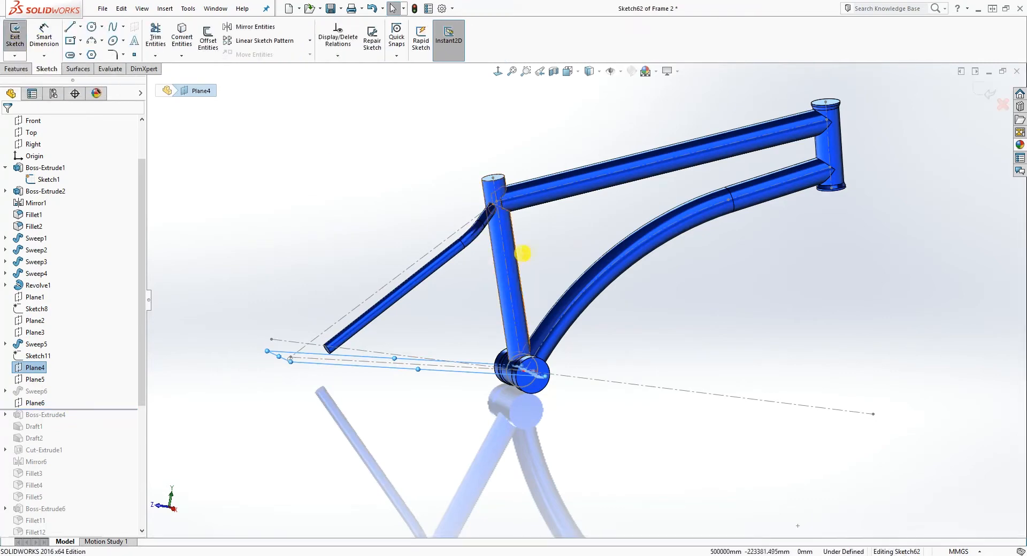
left_click(498, 72)
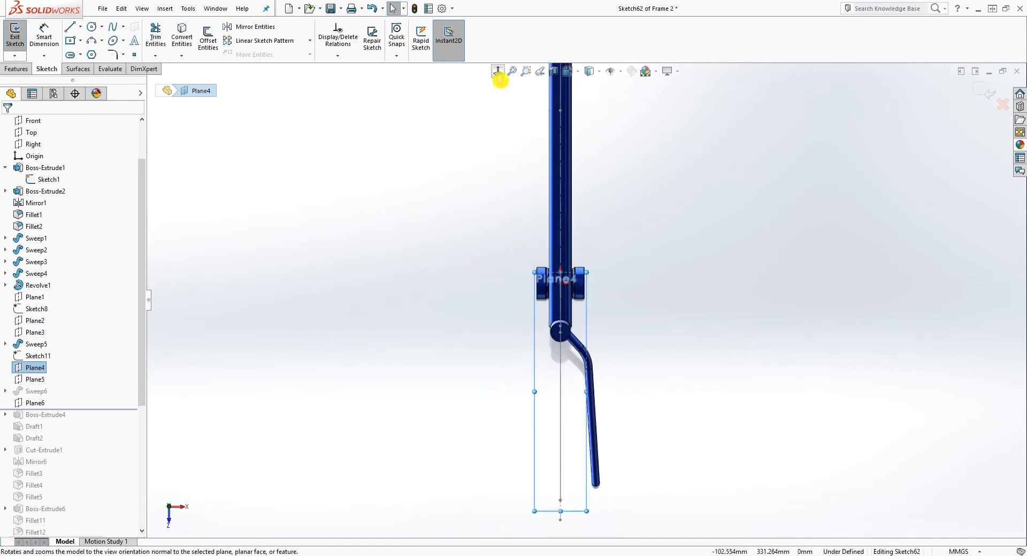
left_click(498, 72)
scroll(648, 394, "down", 6)
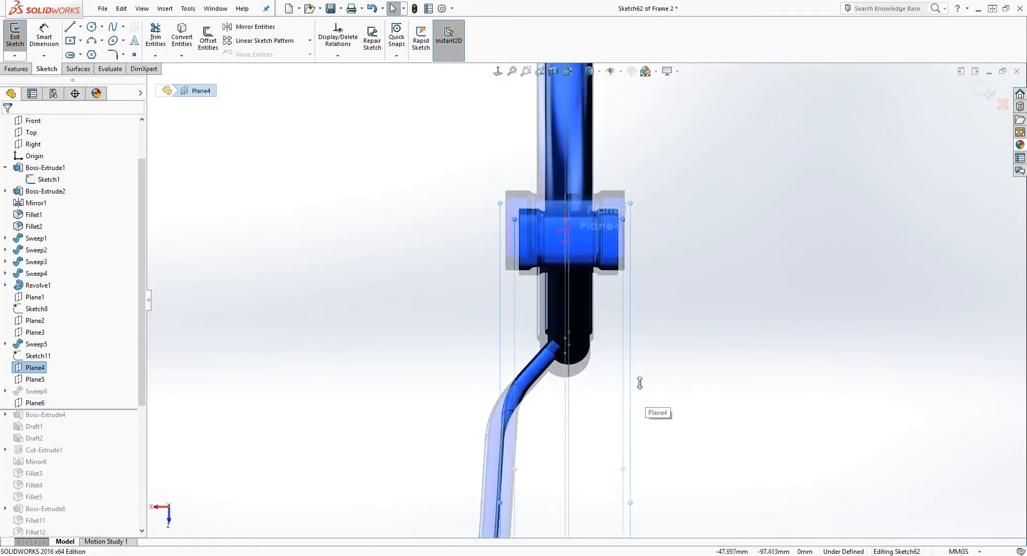
scroll(669, 328, "down", 1)
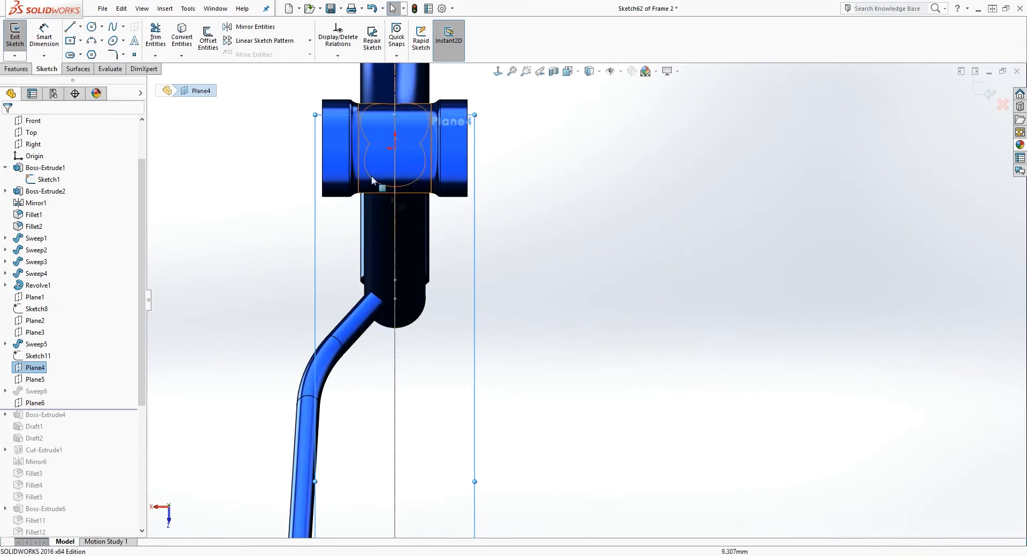
scroll(408, 373, "up", 2)
left_click(499, 74)
scroll(618, 419, "down", 3)
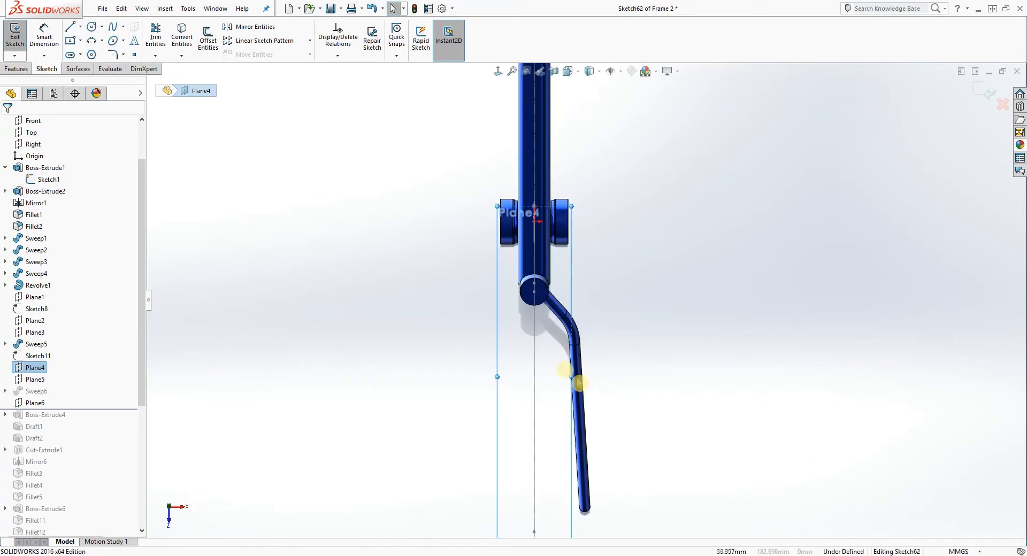
Step: Show Sketch9, the path sketch of the seat stay feature Sweep5
left_click(7, 345)
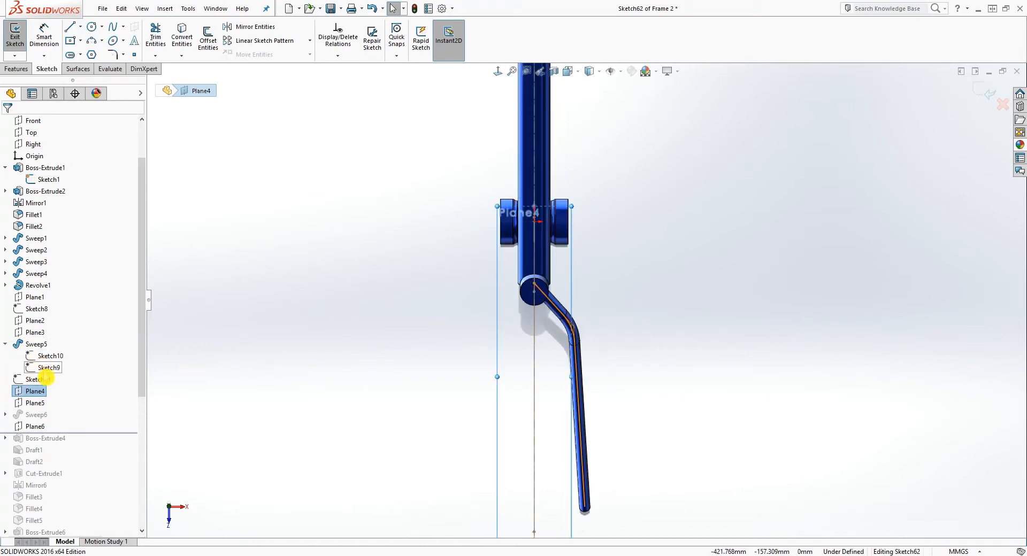
right_click(48, 368)
left_click(57, 354)
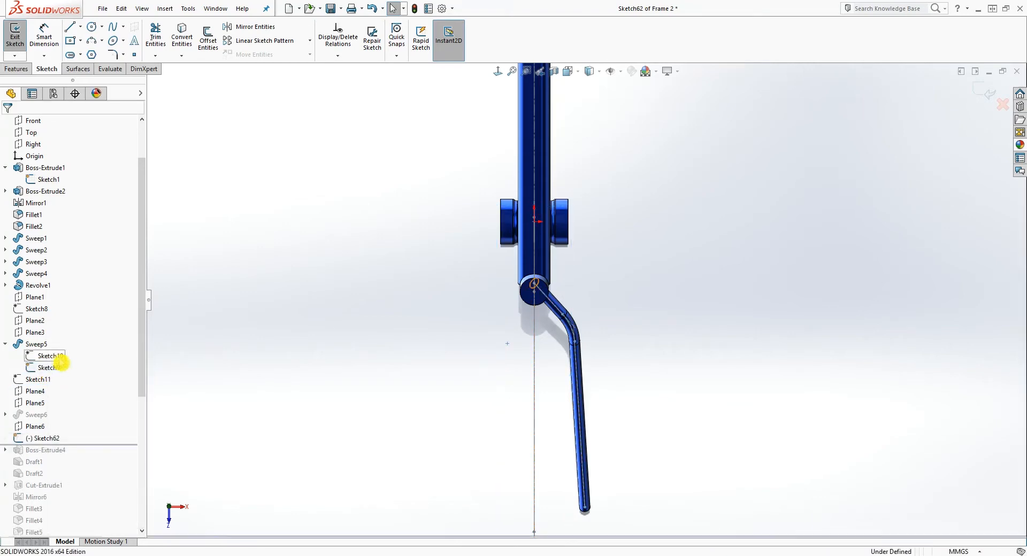
Step: Convert the straight lower segment of Sketch9 into a line in the current sketch, then hide Sketch9
middle_click_drag(693, 452, 544, 317)
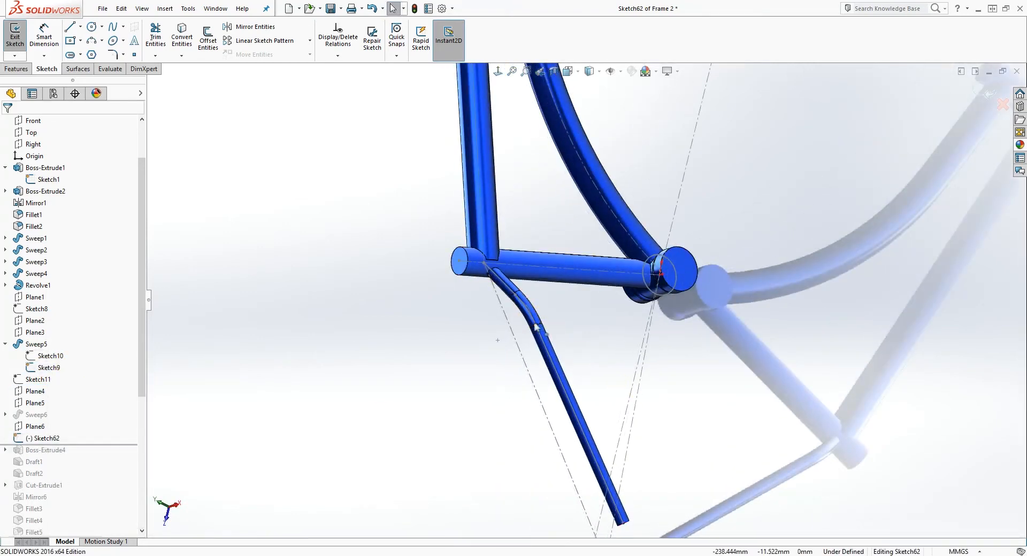
left_click(497, 71)
scroll(617, 392, "down", 8)
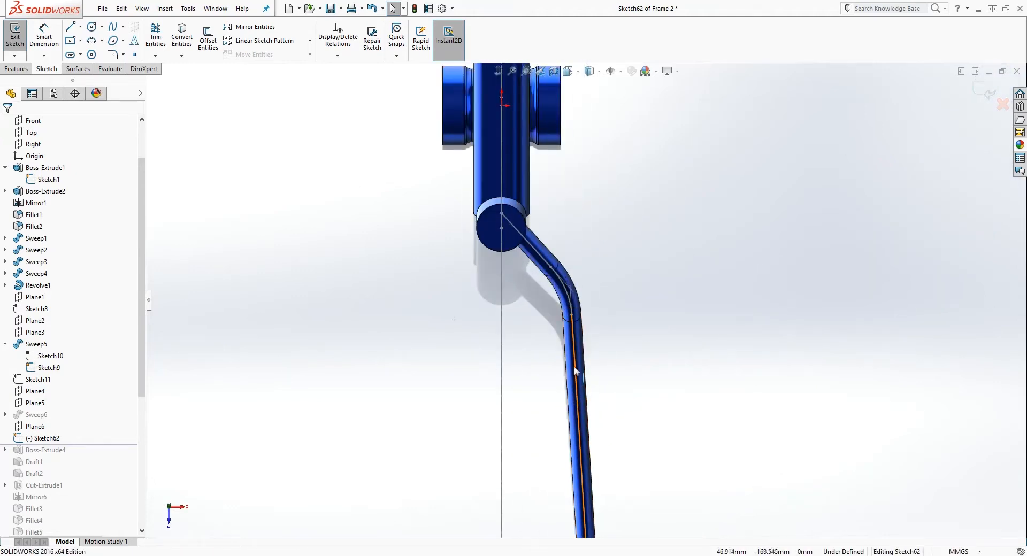
left_click(574, 365)
scroll(627, 439, "up", 1)
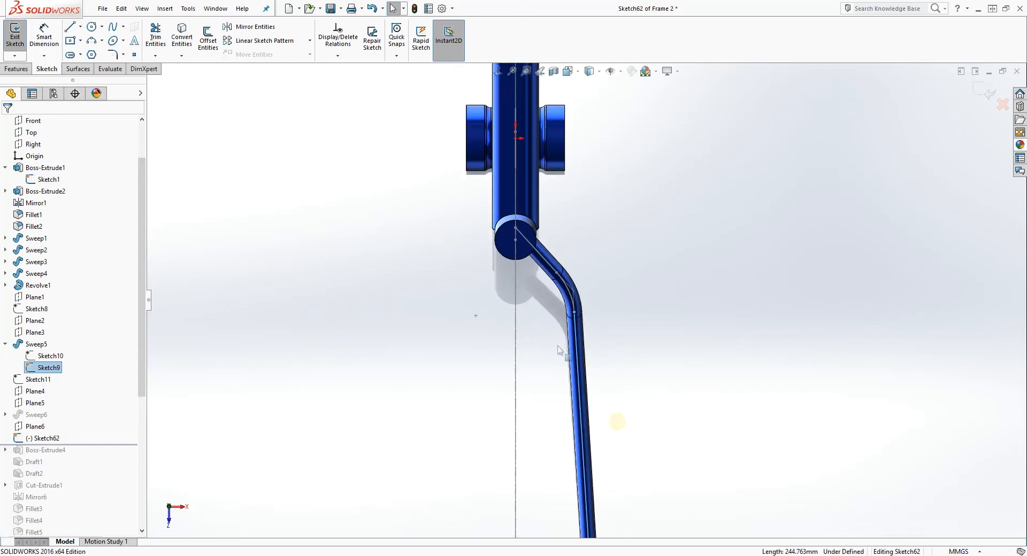
left_click(189, 42)
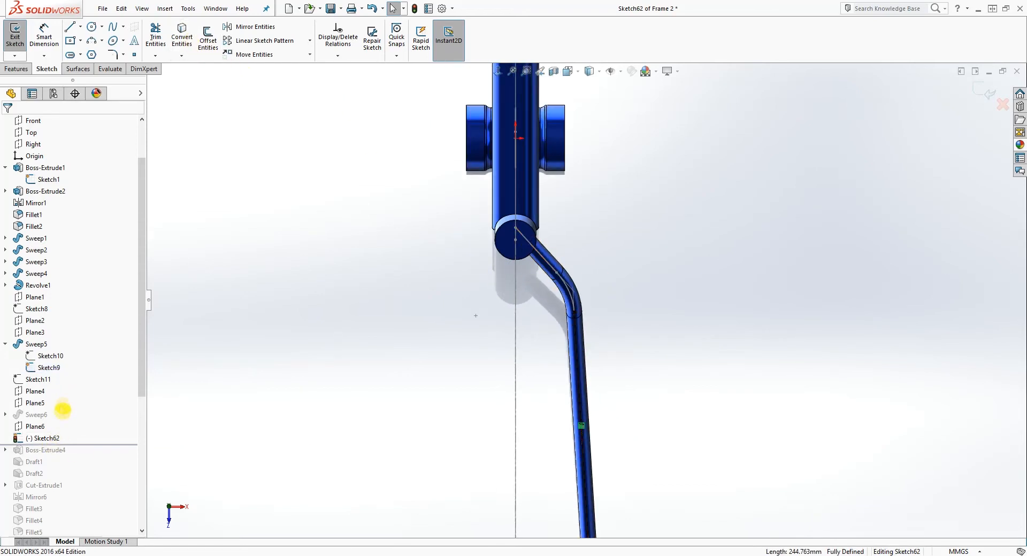
right_click(48, 369)
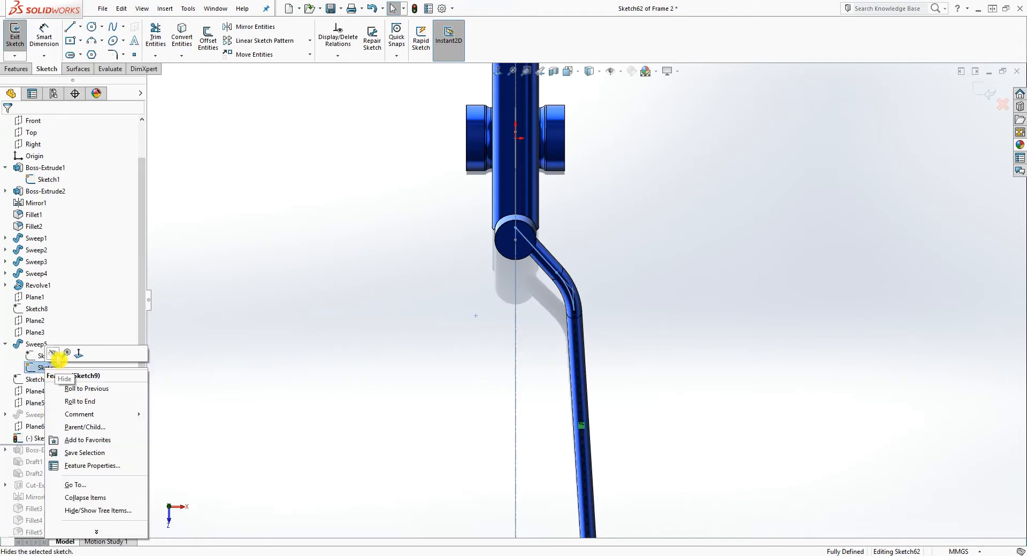
left_click(53, 353)
Step: Extend the converted line's upper endpoint past the tube bend to about X 42.5, Y -86.9
scroll(648, 344, "down", 1)
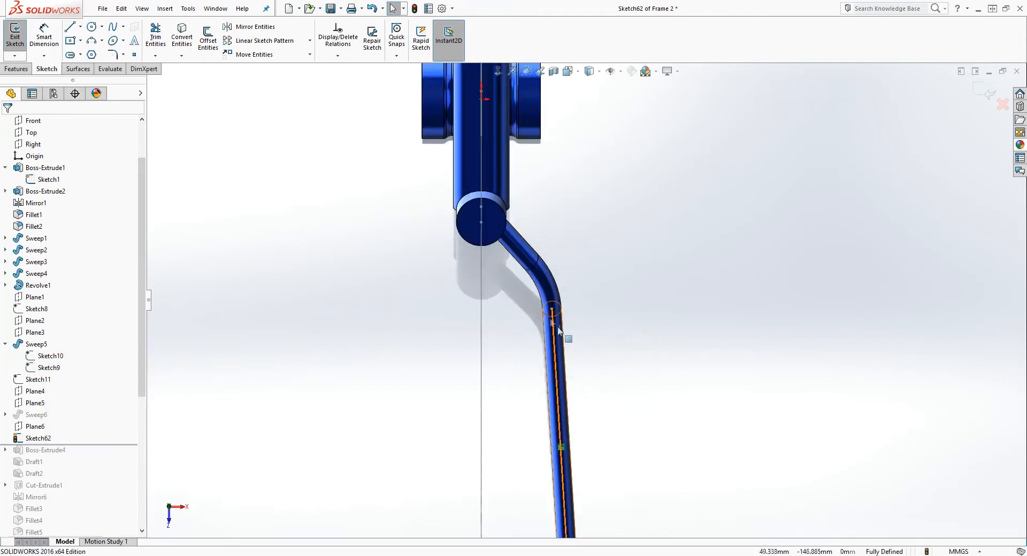
left_click_drag(553, 311, 558, 279)
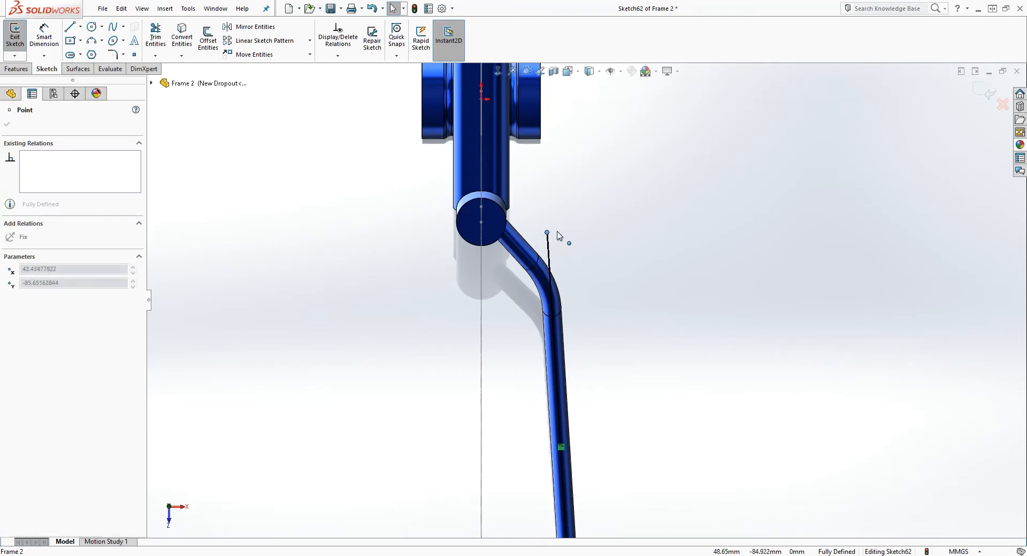
left_click_drag(557, 239, 557, 239)
scroll(593, 244, "up", 4)
scroll(647, 234, "down", 2)
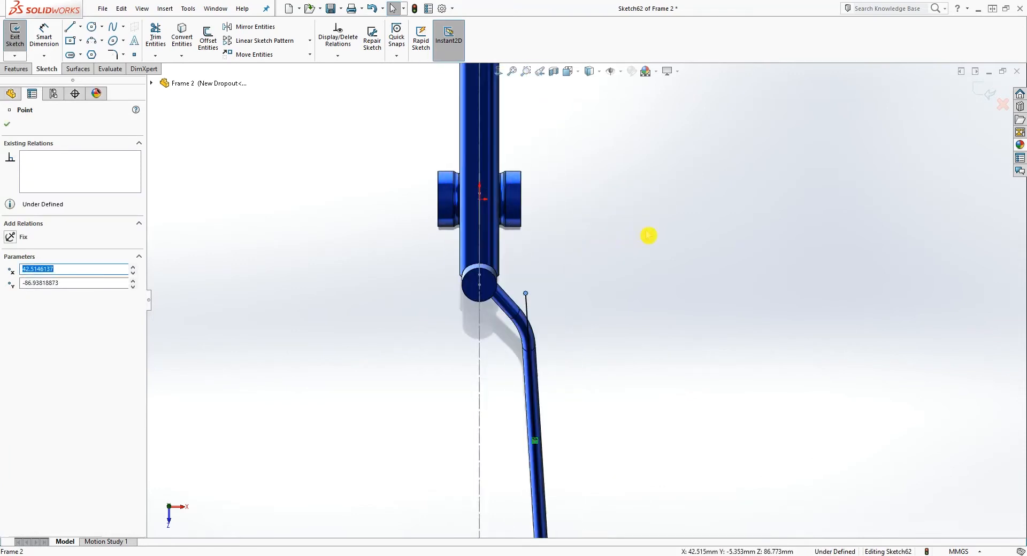
Step: Draw a three-point arc from about 9.6 mm beside the origin to near the converted line's upper end, bulging outward
left_click(93, 43)
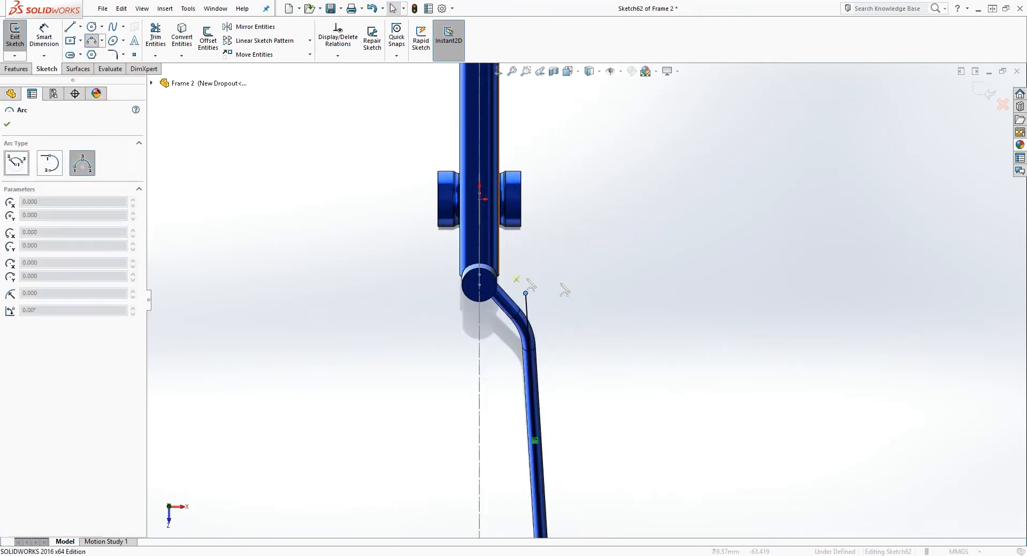
scroll(511, 225, "down", 5)
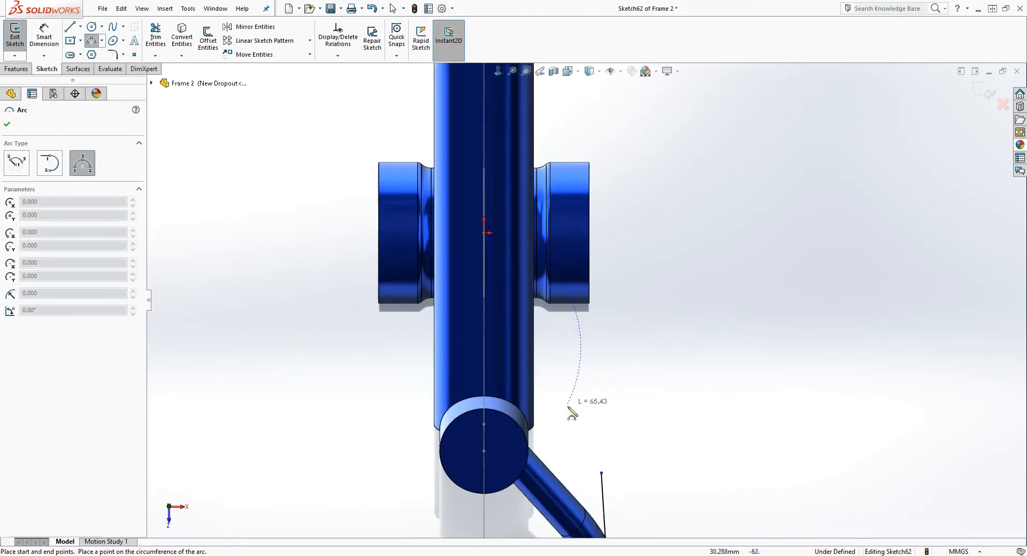
scroll(571, 414, "up", 2)
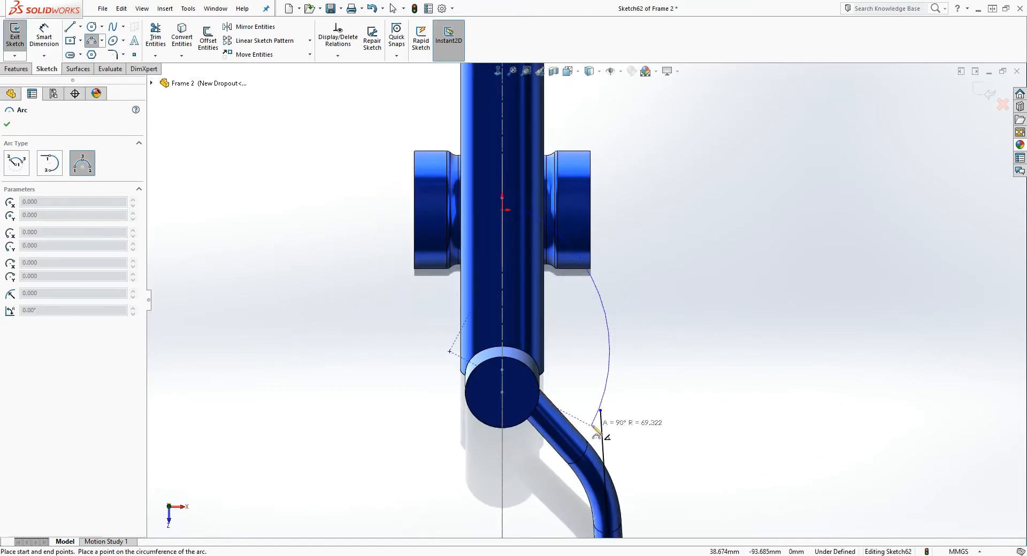
left_click(577, 310)
key("Escape")
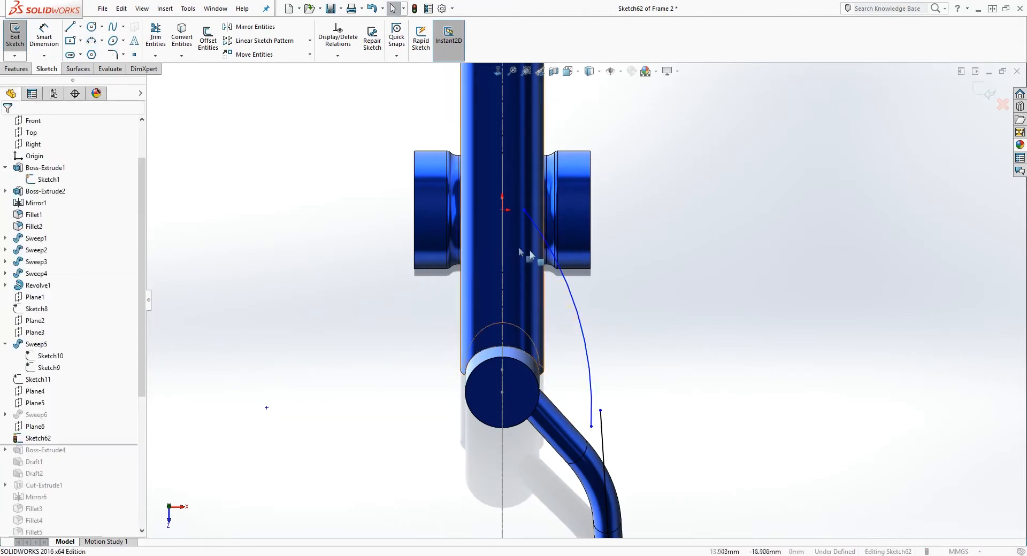
Step: Add a horizontal relation between the arc's upper endpoint and the origin
left_click(525, 210)
left_click(501, 210, "ctrl")
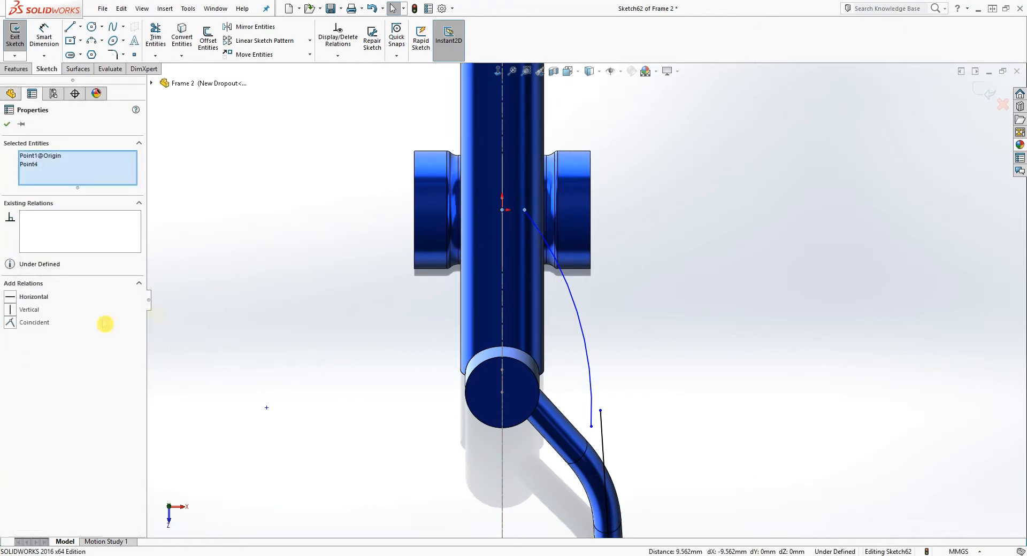
left_click(639, 305)
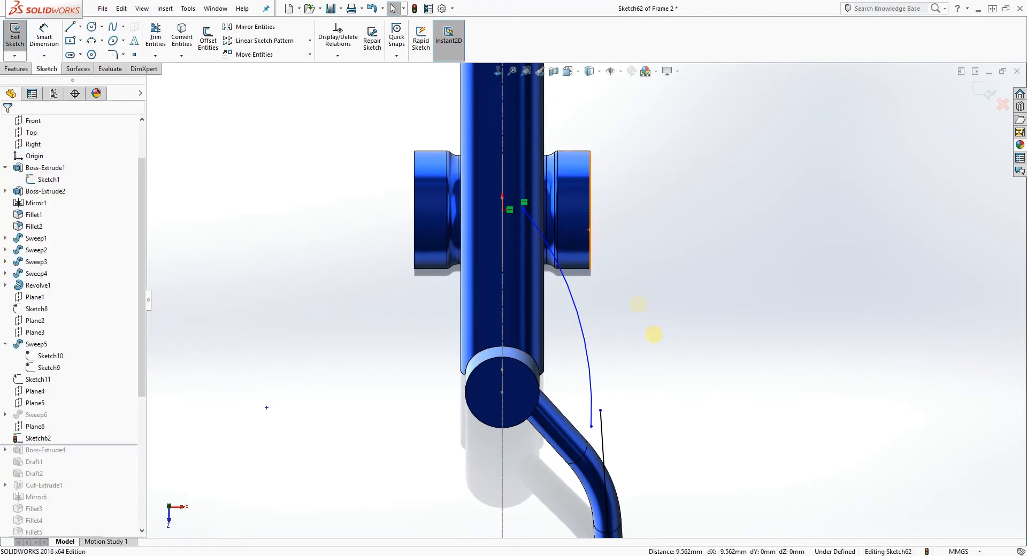
Step: Dimension the distance from the origin to the arc's upper endpoint as 5 mm
right_click_drag(662, 364, 603, 220)
left_click(525, 210)
left_click(502, 210)
left_click(516, 174)
type("5")
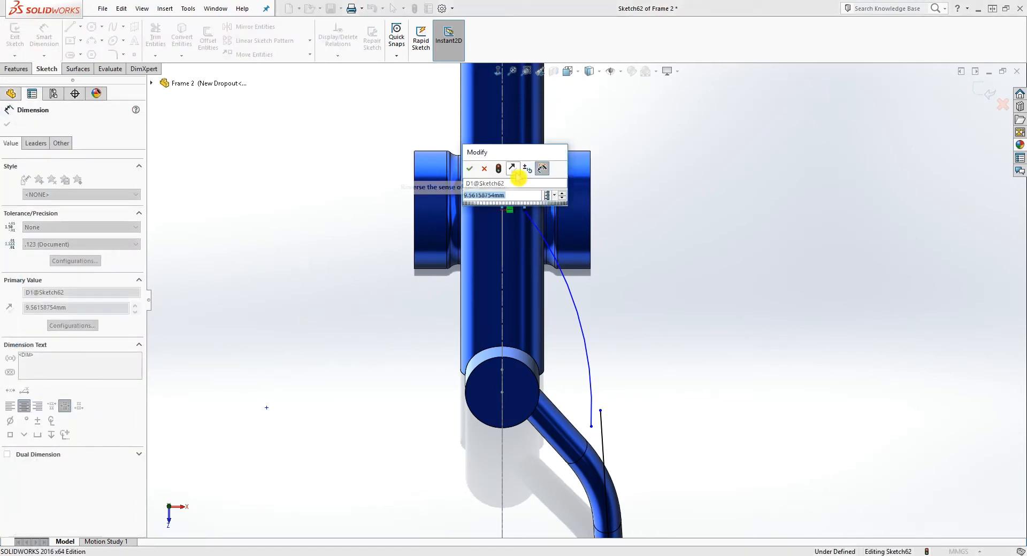
key("Return")
key("Escape")
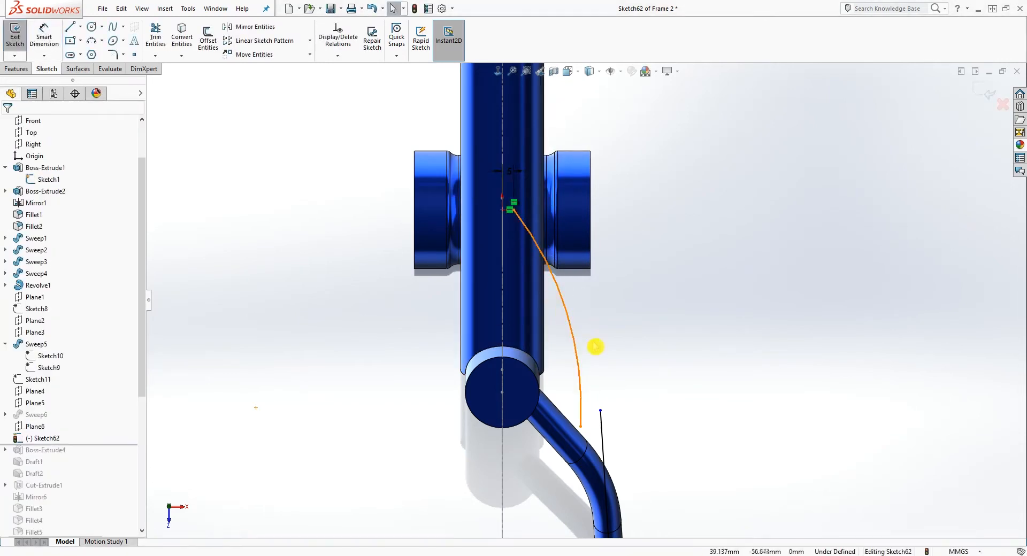
Step: Make the arc tangent to the converted line
left_click(578, 366)
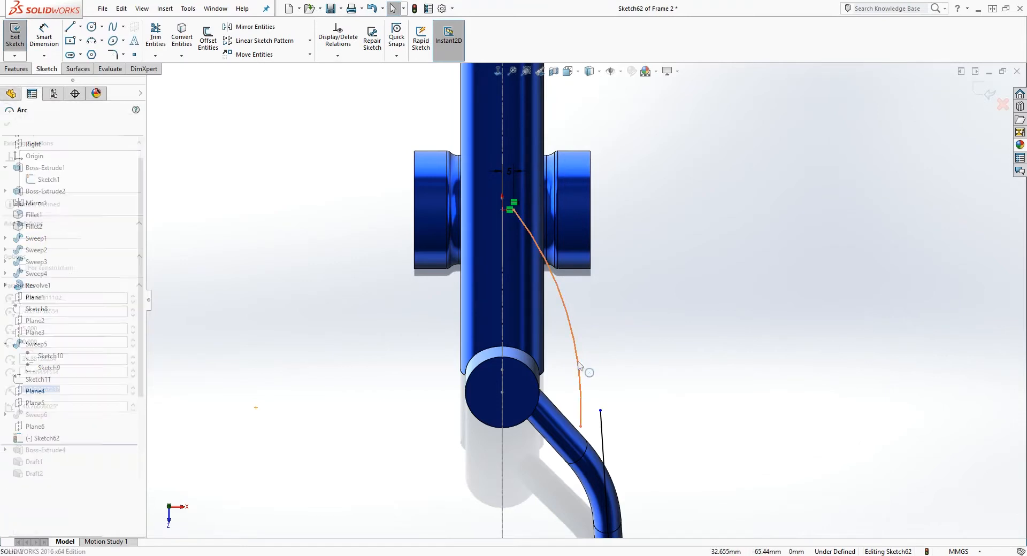
left_click(602, 438, "ctrl")
left_click(10, 297)
scroll(645, 451, "up", 2)
scroll(626, 418, "down", 2)
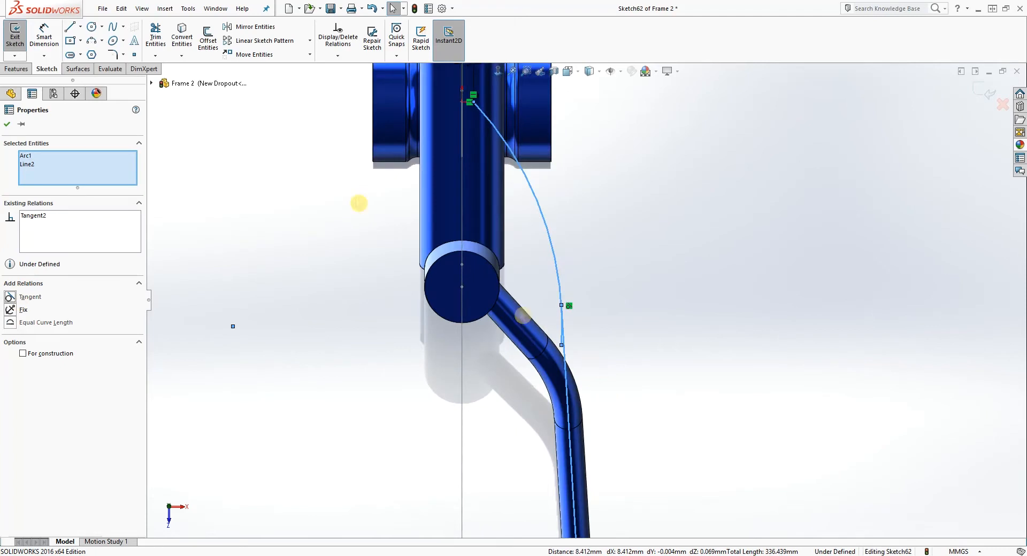
left_click(154, 37)
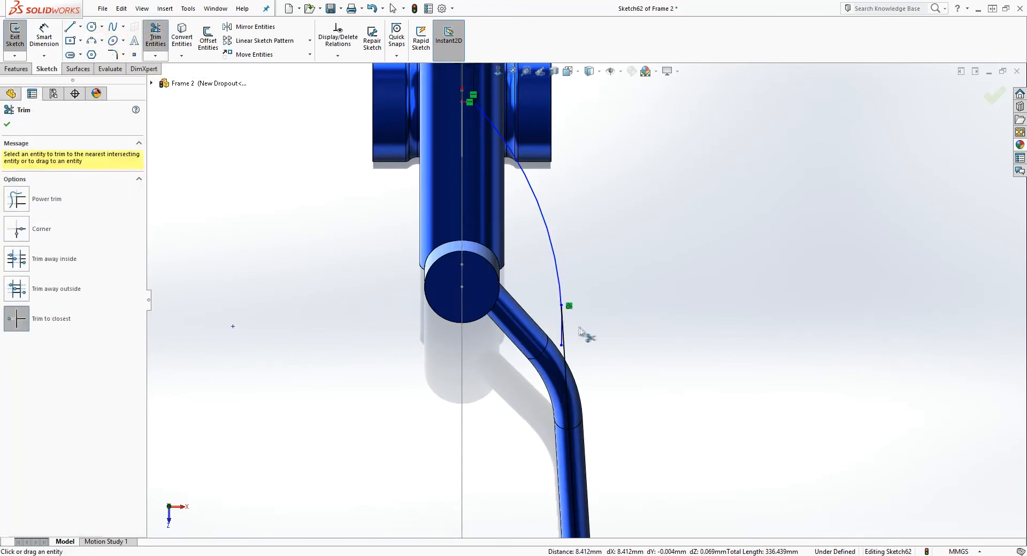
left_click(562, 344)
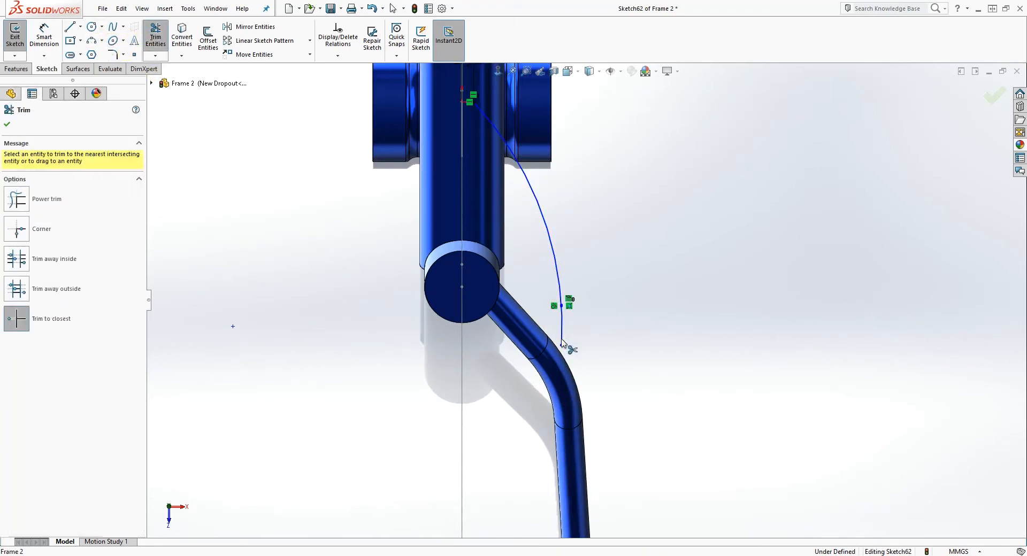
key("ctrl+z")
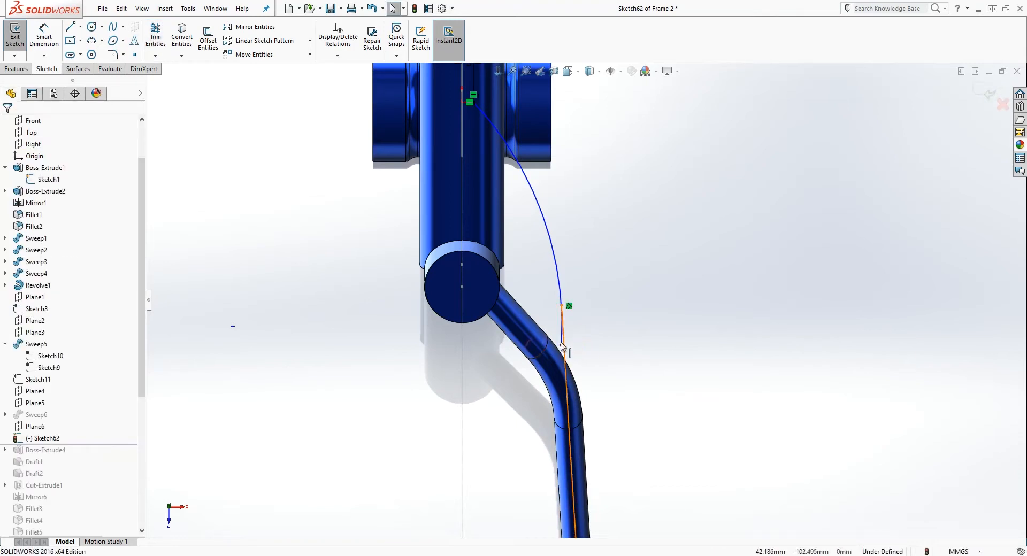
Step: Trim the excess lower end of the arc that runs past the converted line's upper endpoint
left_click(155, 37)
scroll(564, 339, "down", 3)
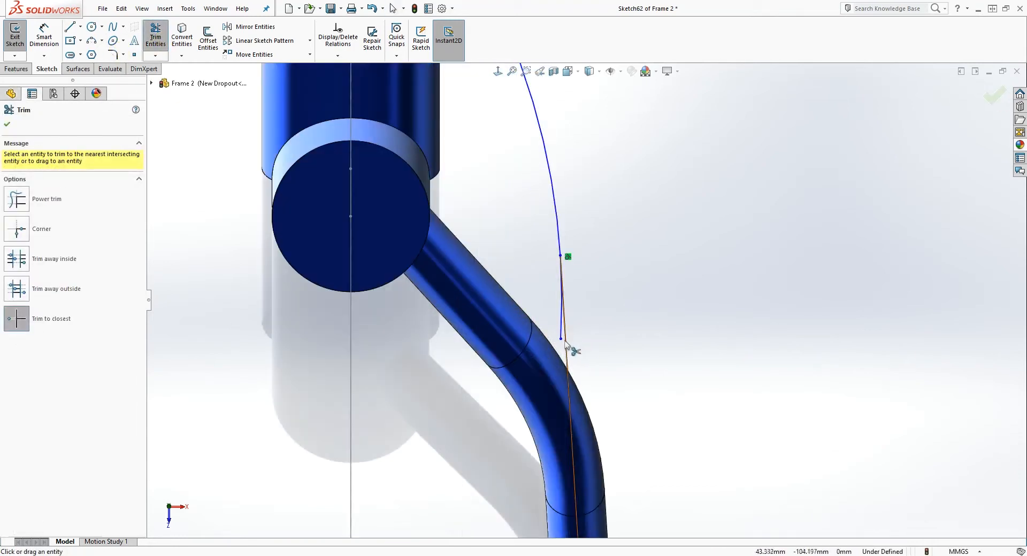
scroll(562, 332, "up", 4)
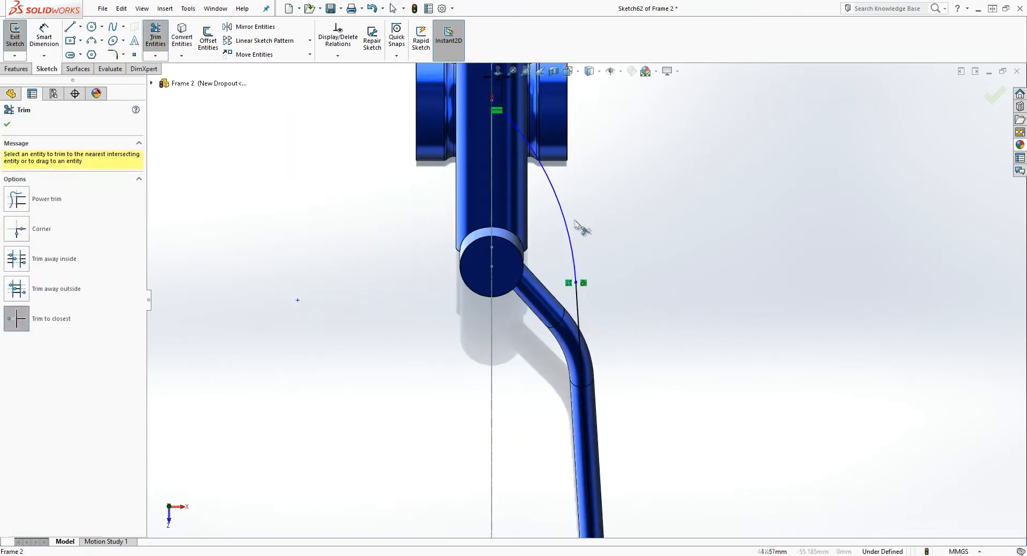
scroll(585, 297, "up", 1)
key("Escape")
Step: Dimension the radius of the chain stay path's arc as 307 mm
right_click_drag(647, 369, 644, 299)
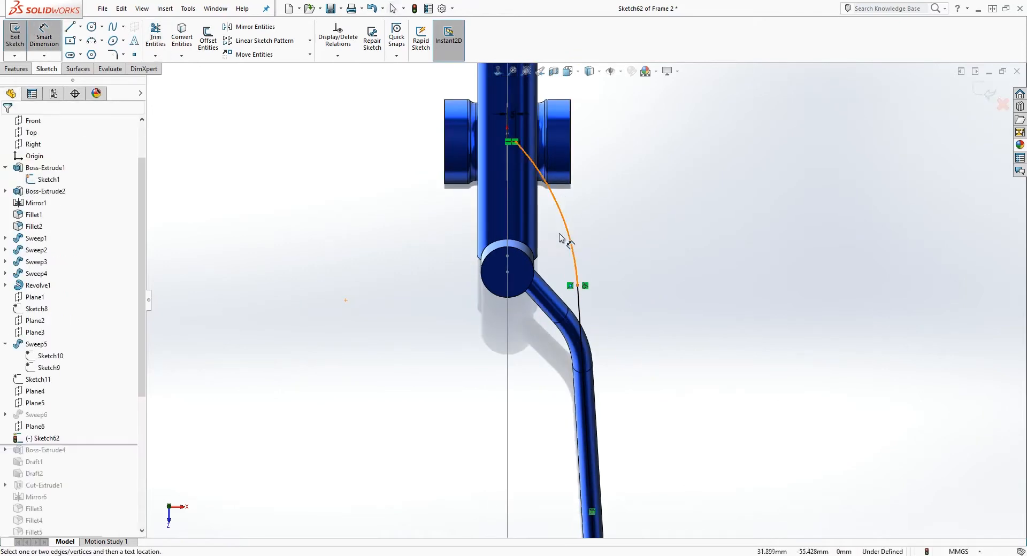
left_click(568, 233)
left_click(438, 263)
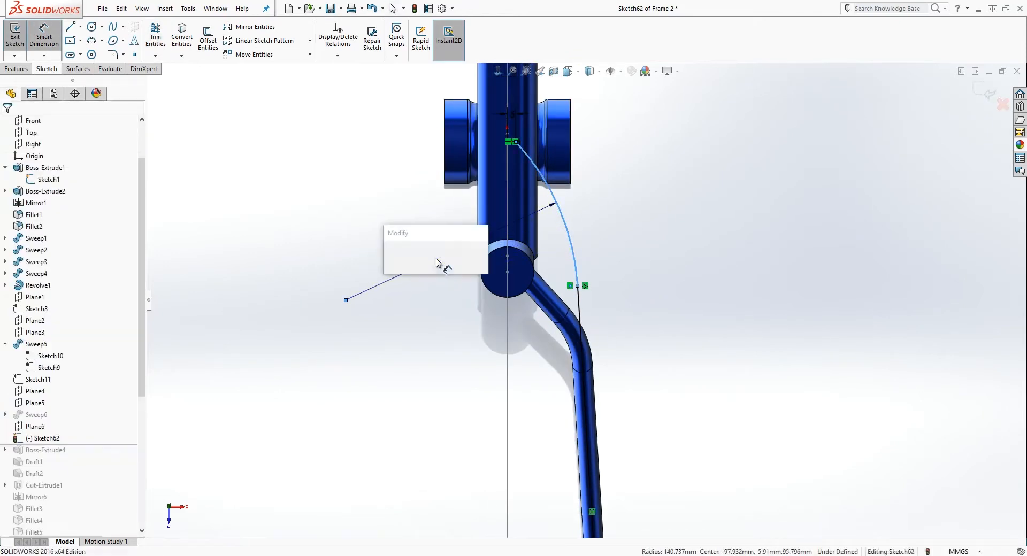
type("307")
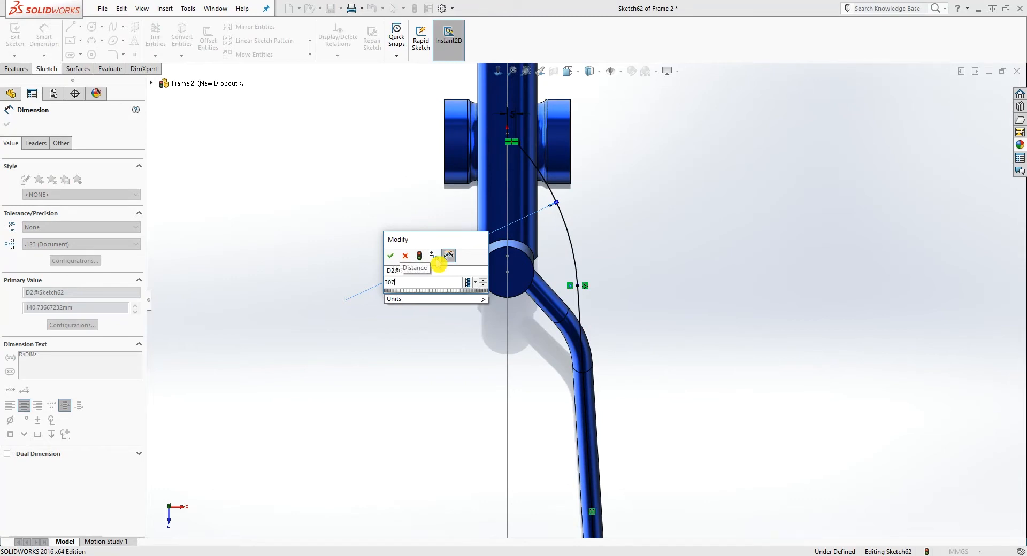
key("Return")
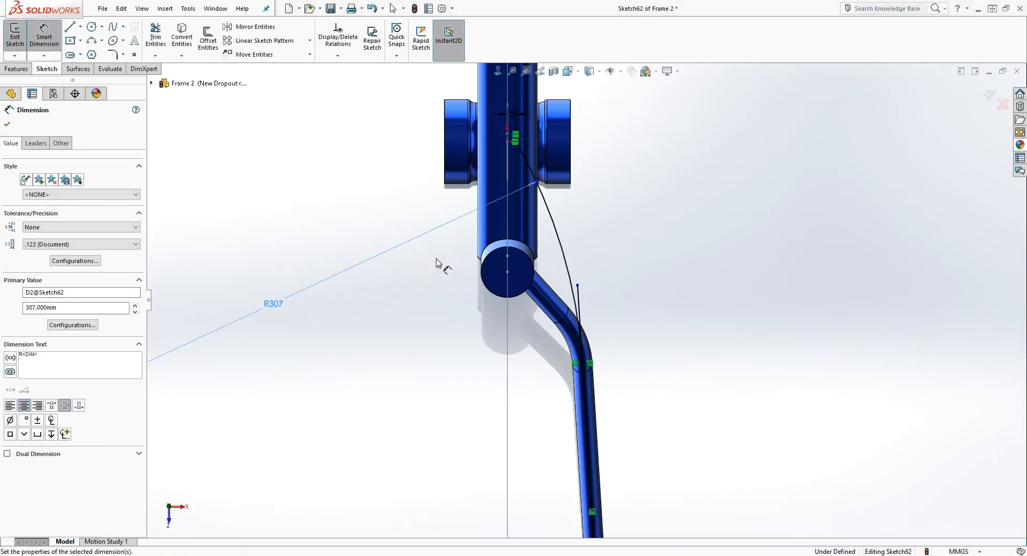
key("Escape")
Step: Trim the converted line's excess upper end beyond the tangent arc and finish the chain stay path sketch
scroll(588, 343, "down", 3)
scroll(594, 352, "down", 3)
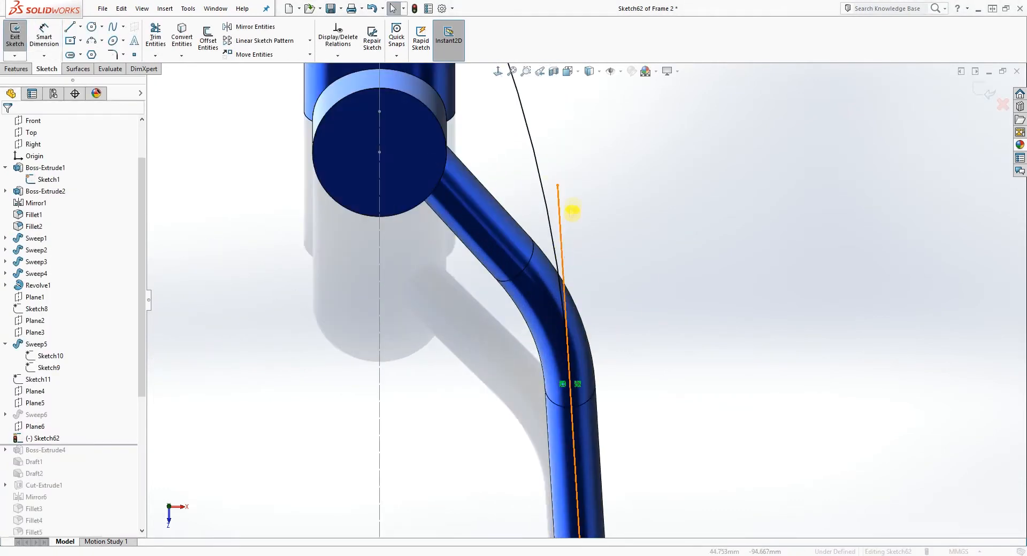
left_click(155, 43)
left_click(559, 212)
scroll(580, 299, "up", 5)
scroll(631, 355, "down", 2)
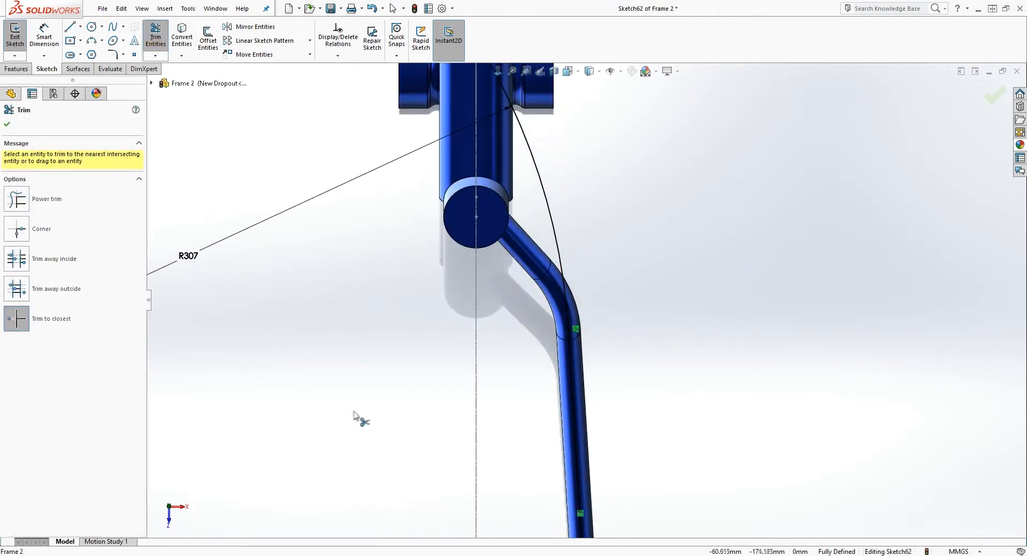
middle_click_drag(414, 320, 914, 323)
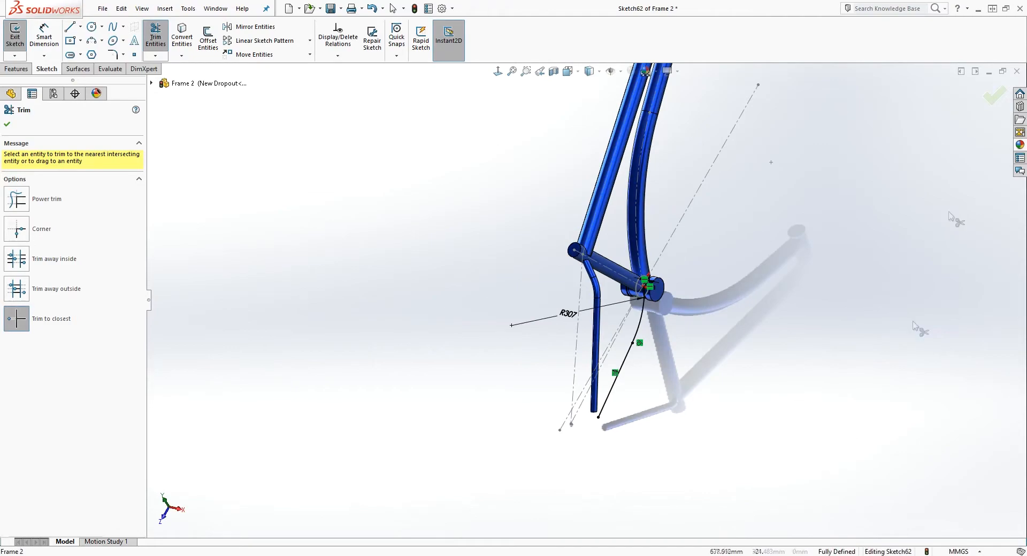
left_click(993, 95)
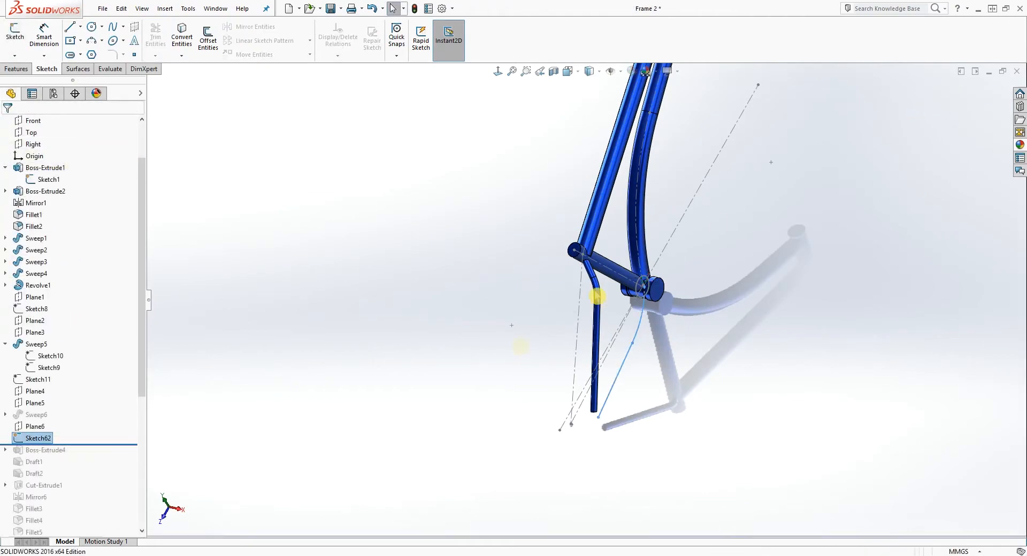
Step: Create a reference plane perpendicular to the path's arc and coincident with its endpoint at the bottom bracket
scroll(658, 286, "down", 5)
scroll(635, 326, "down", 4)
middle_click_drag(612, 334, 563, 340)
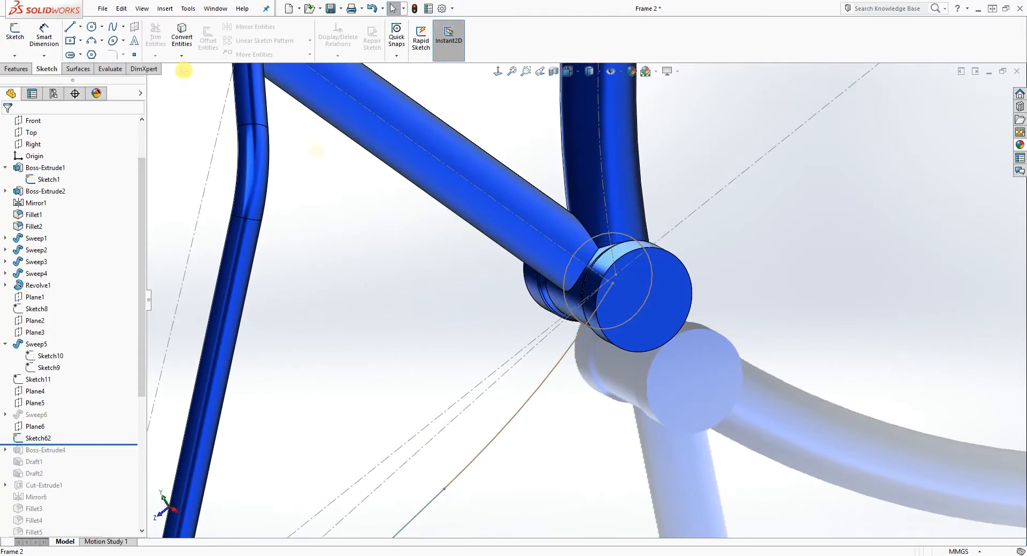
left_click(16, 70)
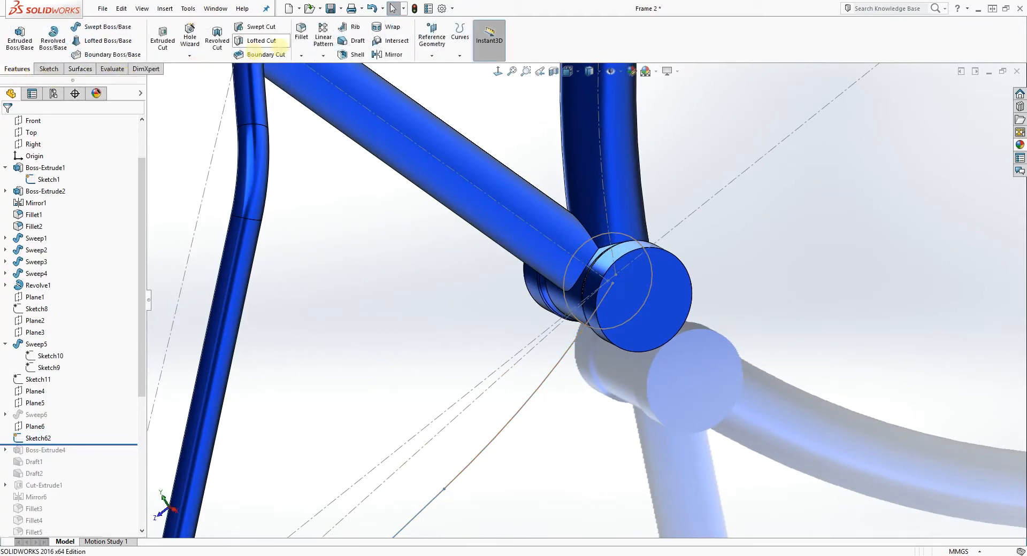
left_click(422, 42)
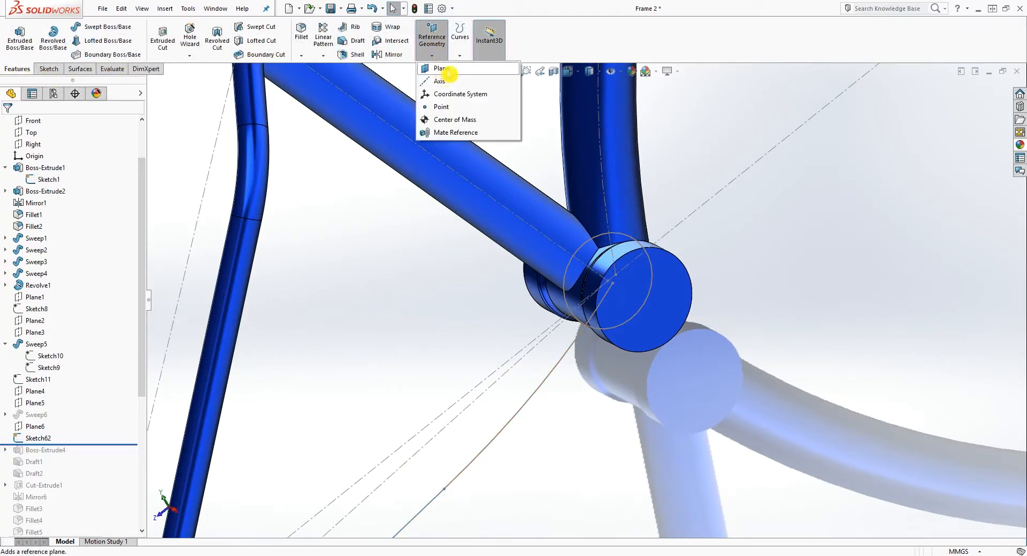
left_click(447, 71)
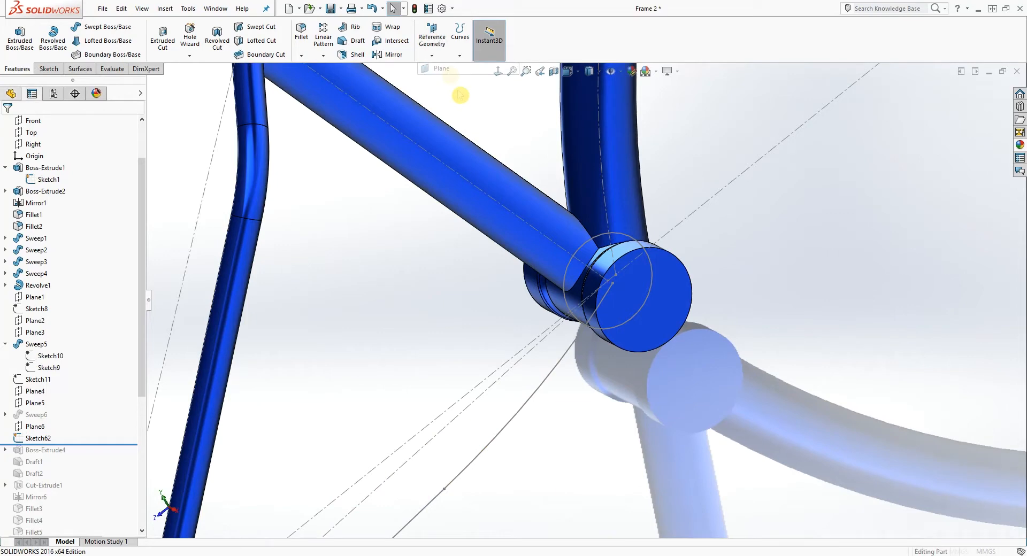
left_click(575, 345)
scroll(615, 290, "down", 3)
left_click(598, 280)
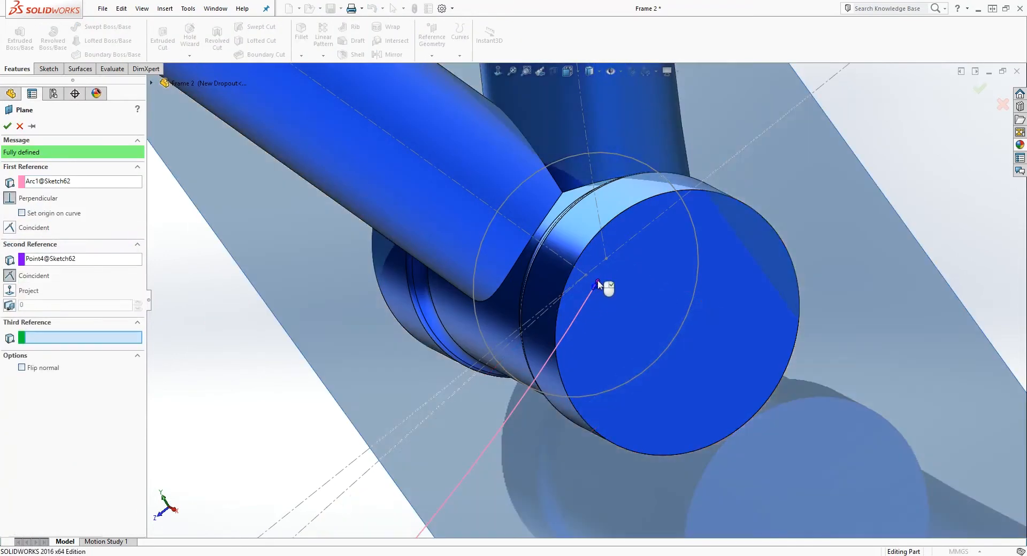
scroll(597, 313, "up", 6)
middle_click_drag(600, 324, 656, 293)
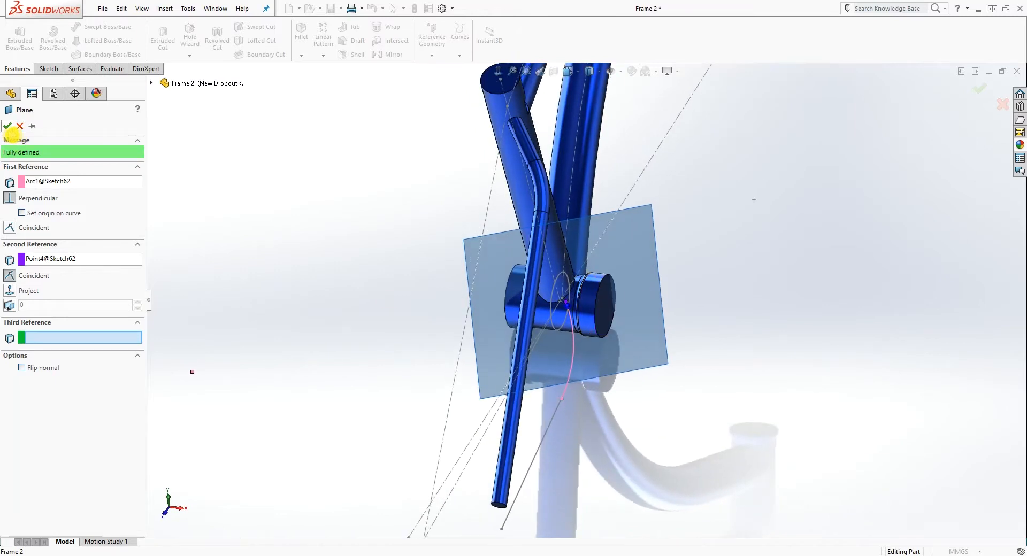
left_click(8, 126)
Step: Sketch an ellipse on the new plane, centred on the path's endpoint, with radii of about 3.1 mm and 2.1 mm
left_click(308, 172)
left_click(47, 69)
left_click(15, 33)
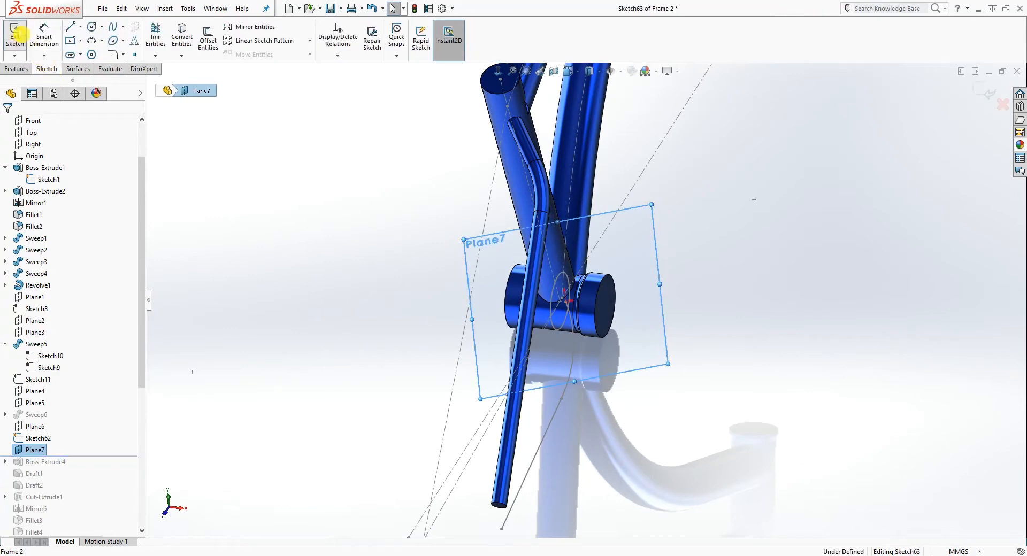
left_click(498, 72)
scroll(557, 435, "down", 6)
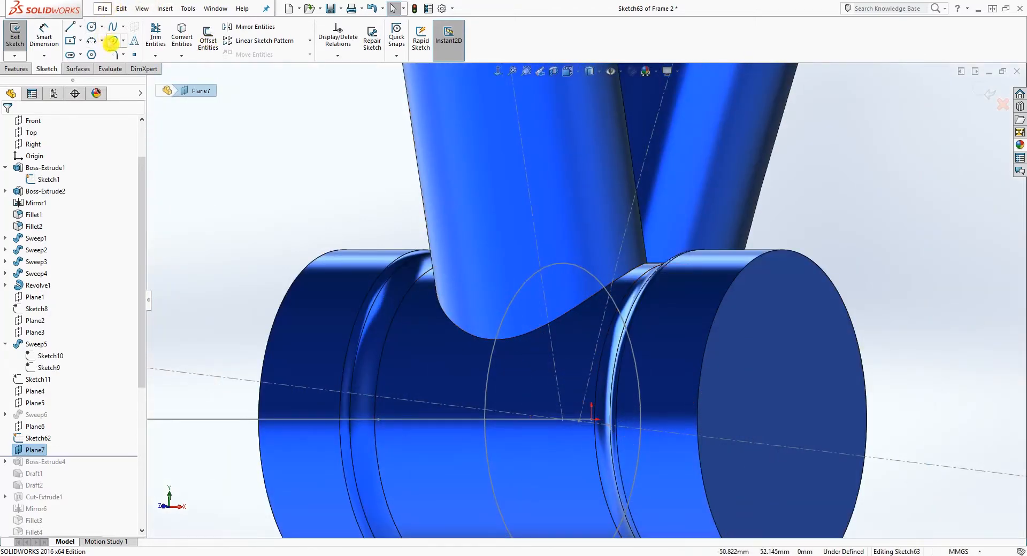
left_click(114, 44)
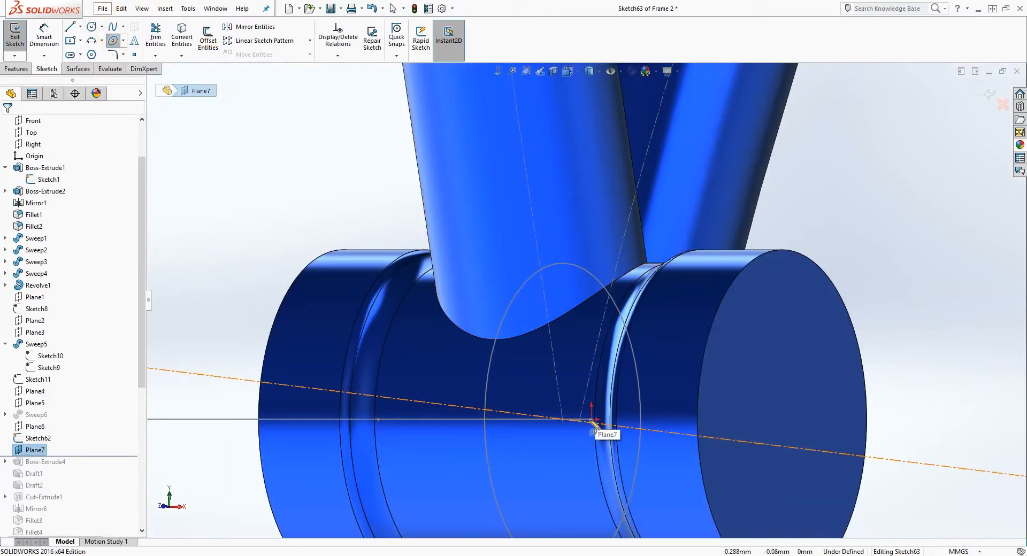
middle_click_drag(589, 422, 583, 398)
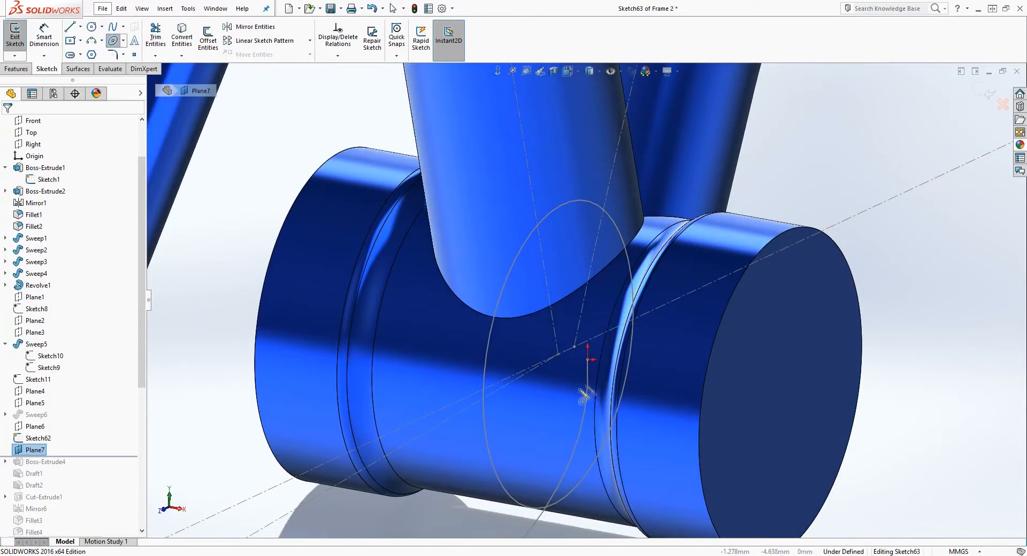
left_click(588, 361)
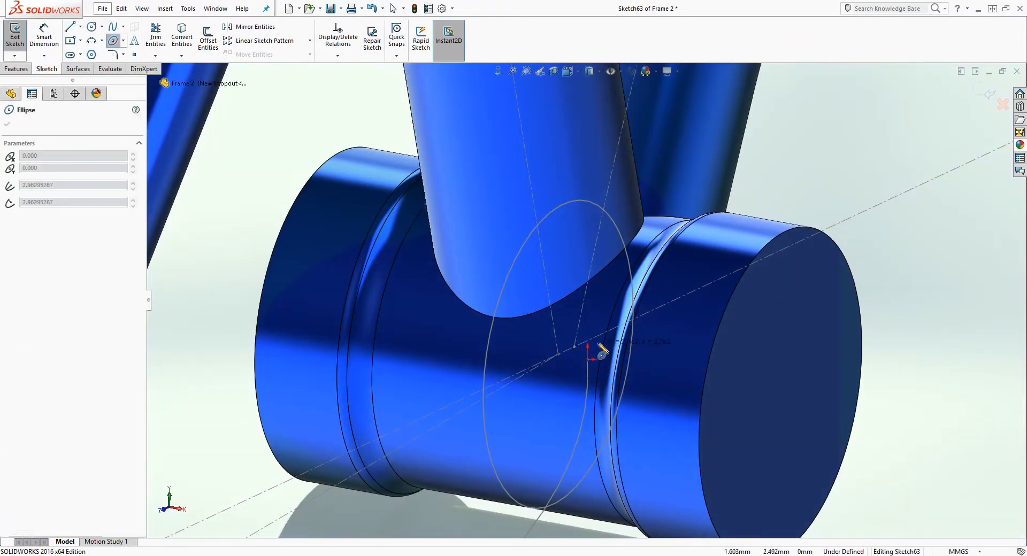
left_click(597, 320)
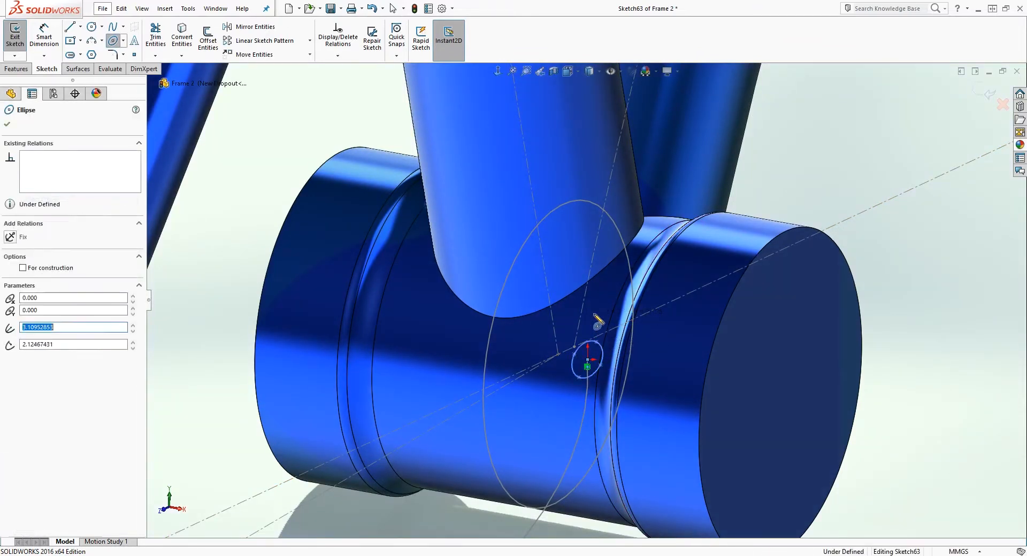
key("Escape")
Step: Add a vertical relation between the ellipse's upper axis point and its centre
left_click(500, 73)
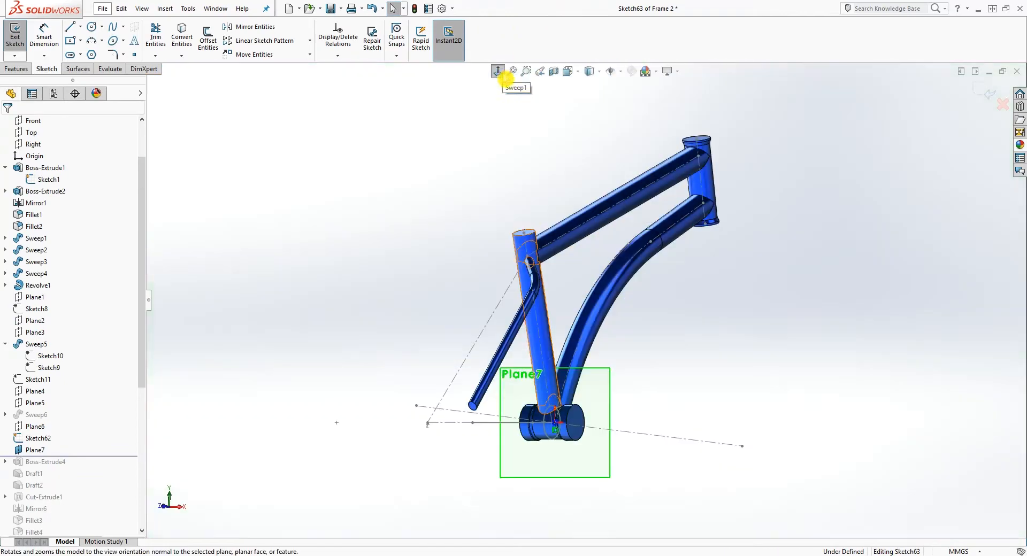
scroll(524, 348, "down", 3)
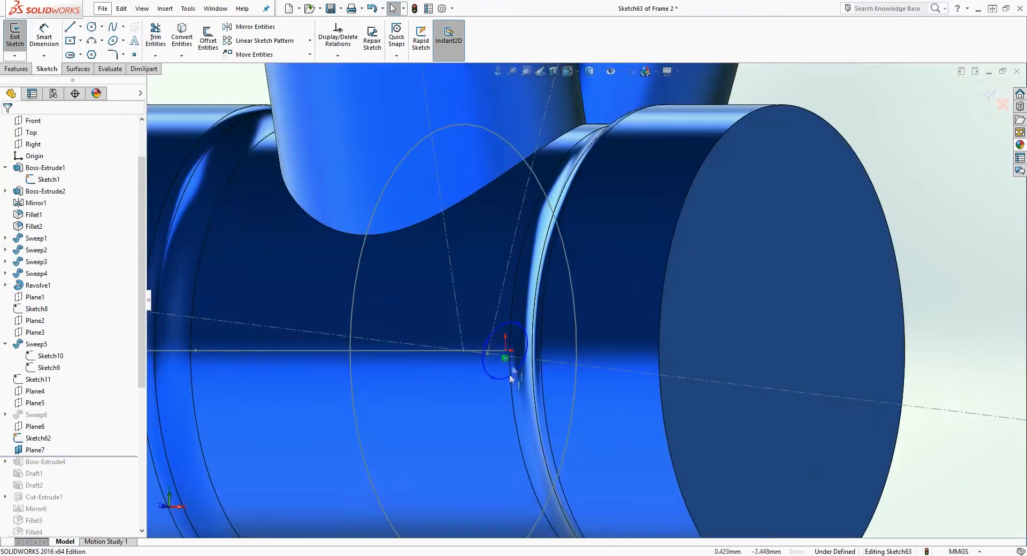
left_click(505, 351)
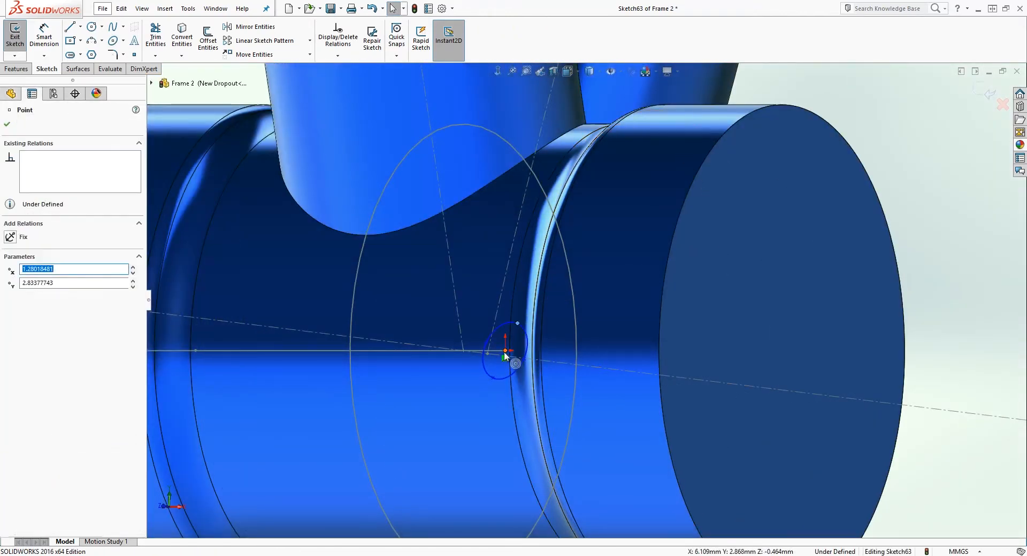
left_click(504, 358, "ctrl")
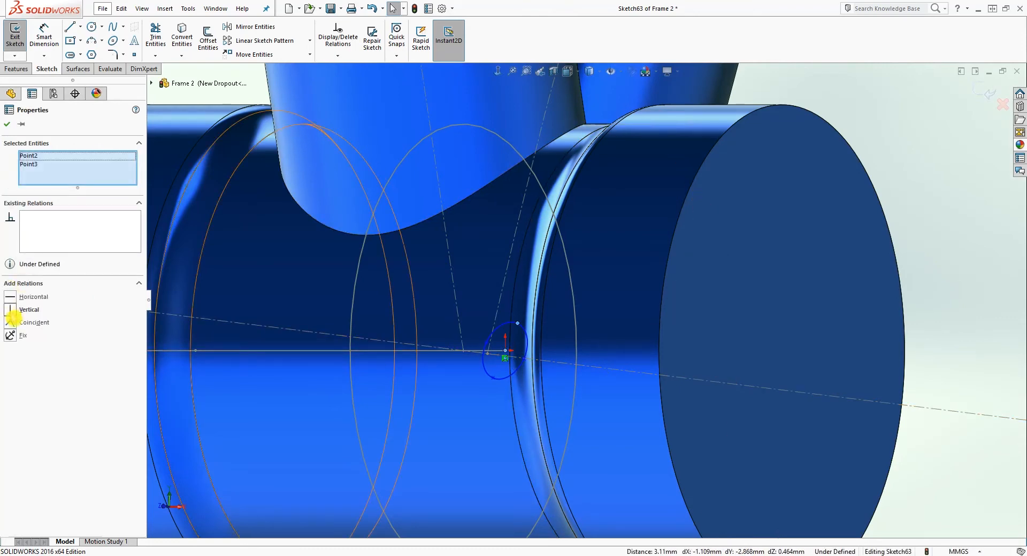
key("Escape")
Step: Dimension the ellipse's full height between its upper and lower points as 15.5 mm
right_click_drag(467, 398, 472, 359)
left_click(505, 321)
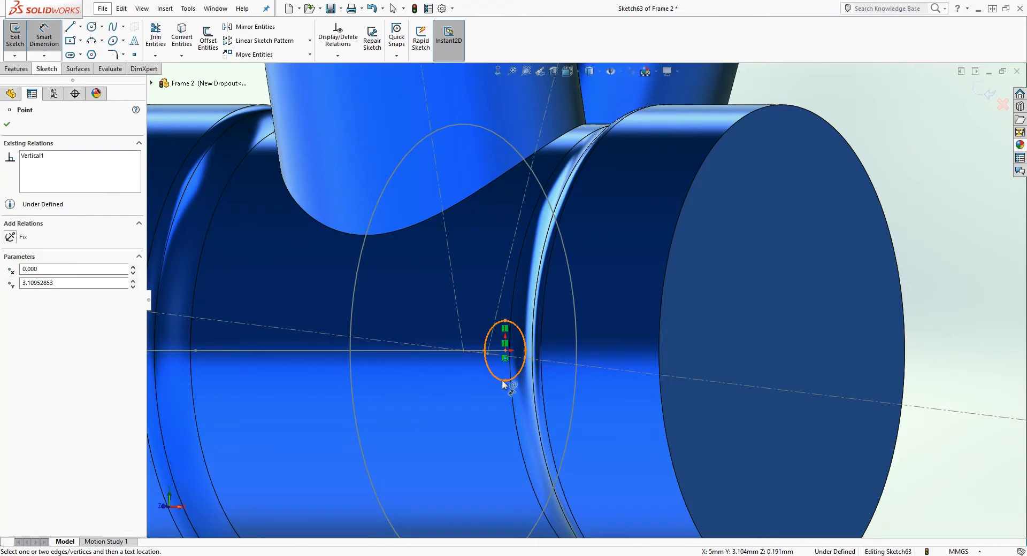
left_click(506, 381)
left_click(612, 338)
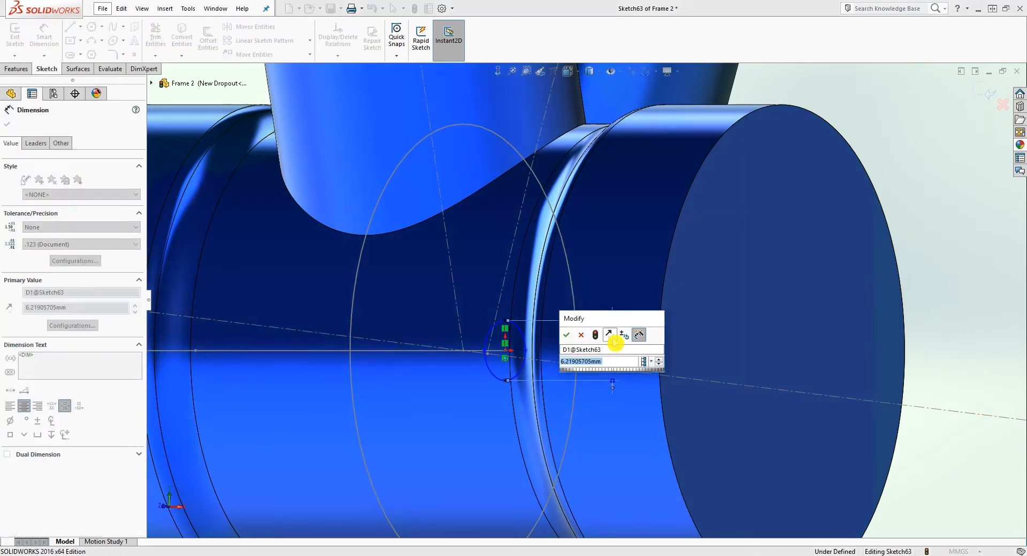
type("15.5")
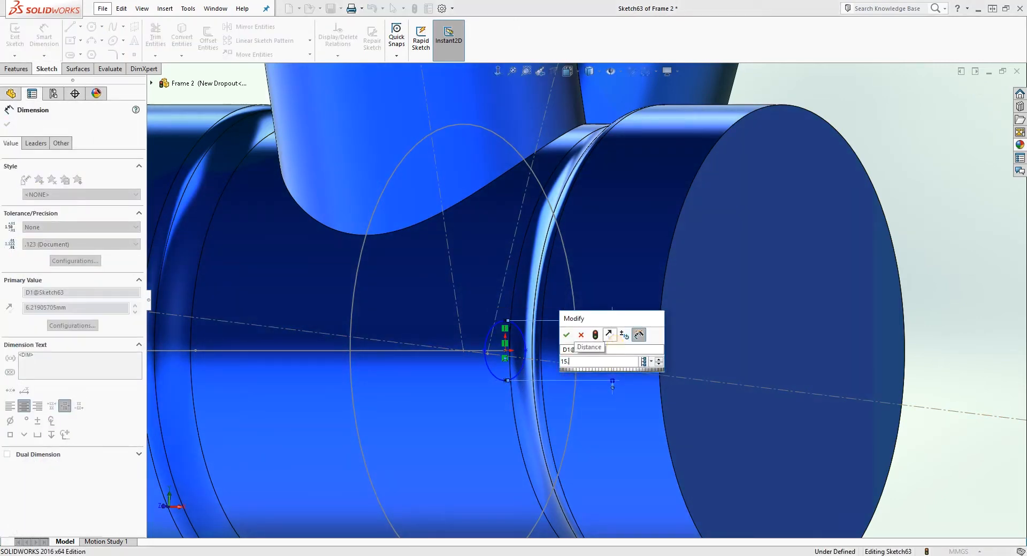
key("Return")
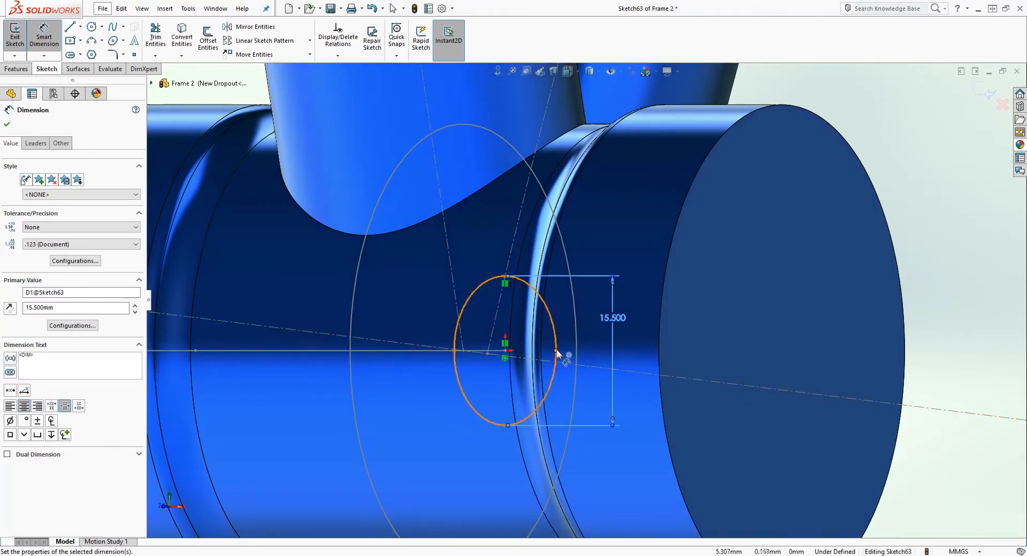
Step: Dimension the ellipse's full width between its two side points as 12 mm
left_click(555, 350)
left_click(455, 353)
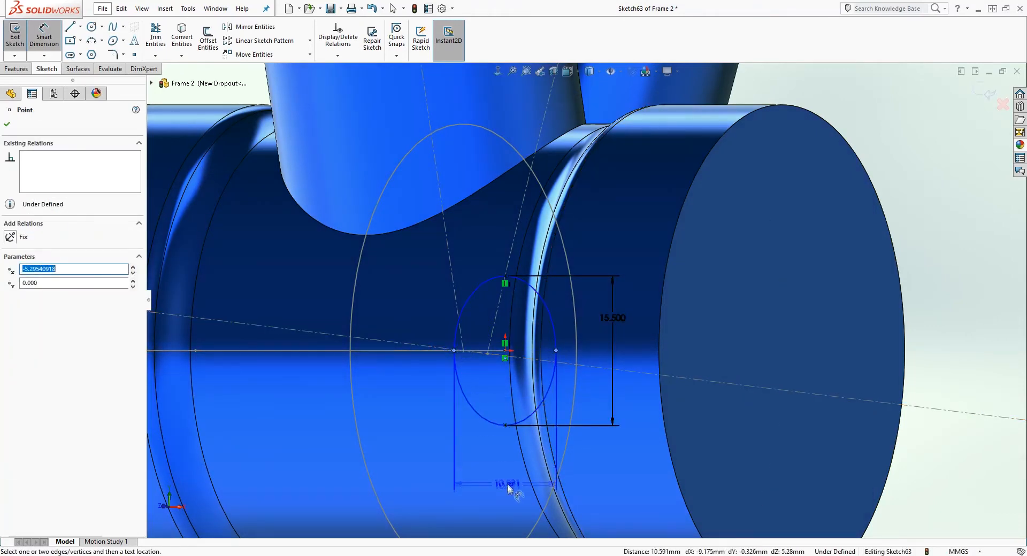
left_click(516, 488)
type("12")
key("Return")
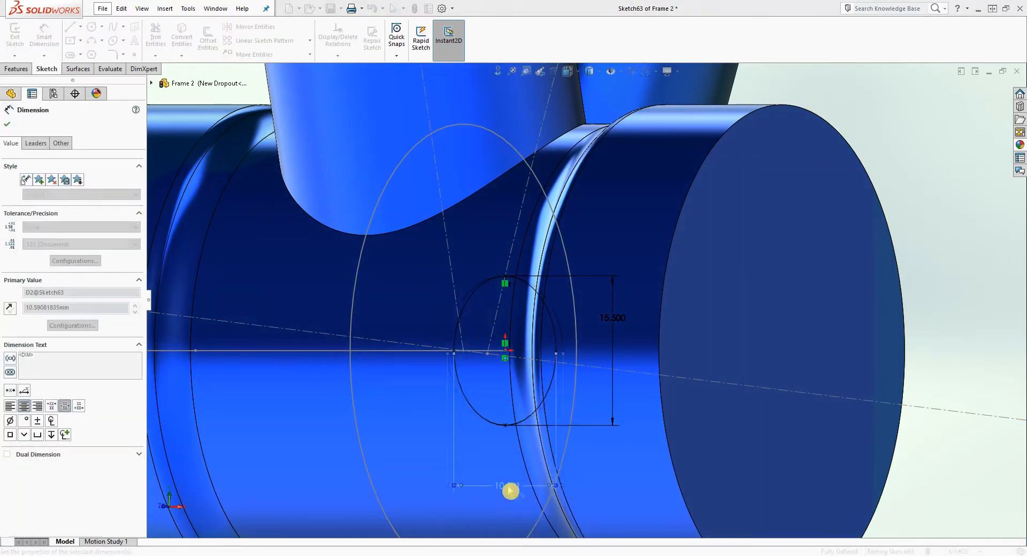
key("Escape")
Step: Finish the ellipse profile sketch and hide the reference plane it lies on
scroll(615, 317, "up", 5)
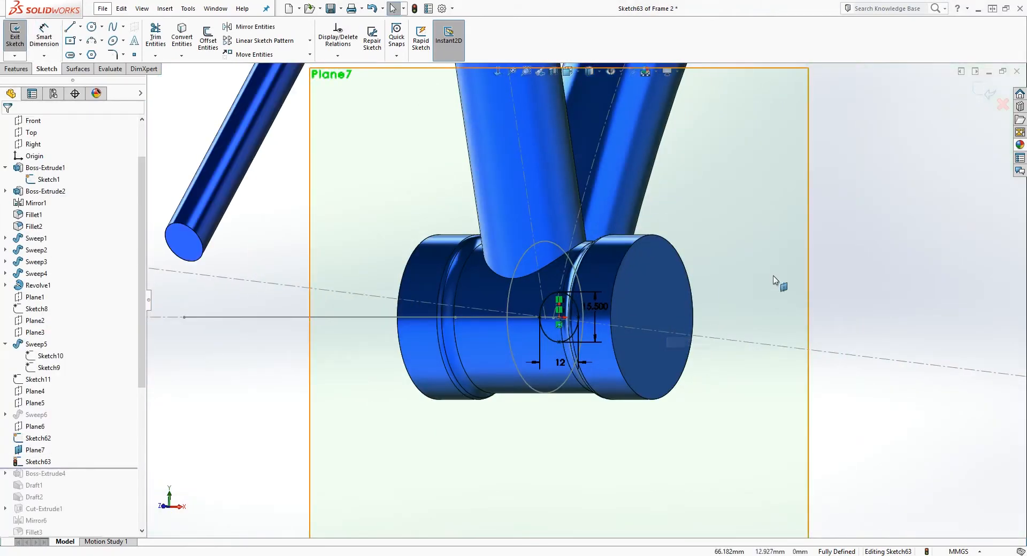
scroll(834, 242, "up", 1)
left_click(938, 162)
left_click(989, 90)
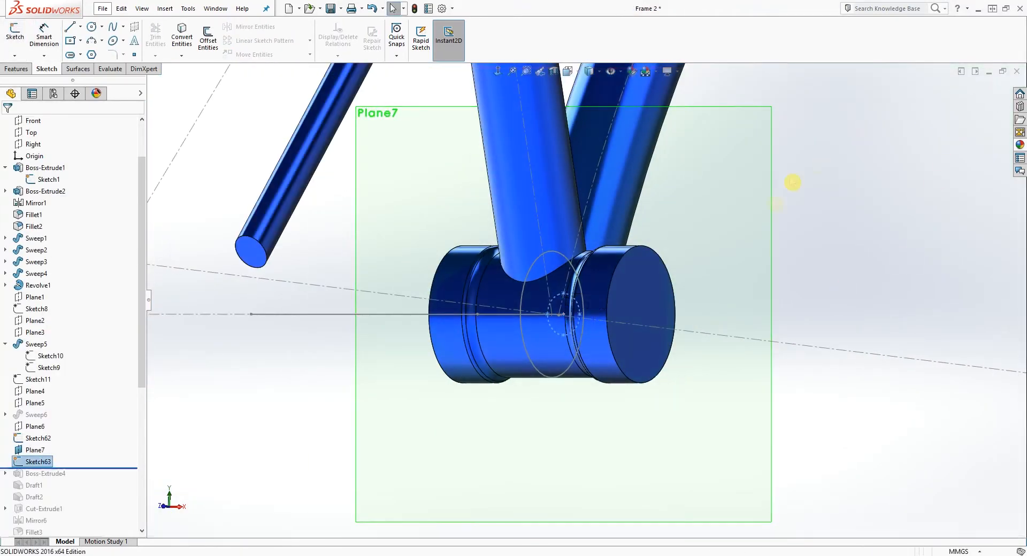
right_click(694, 229)
left_click(695, 211)
Step: Sweep the elliptical sketch profile along the new chain stay path as a solid boss
scroll(683, 302, "up", 2)
scroll(684, 302, "up", 4)
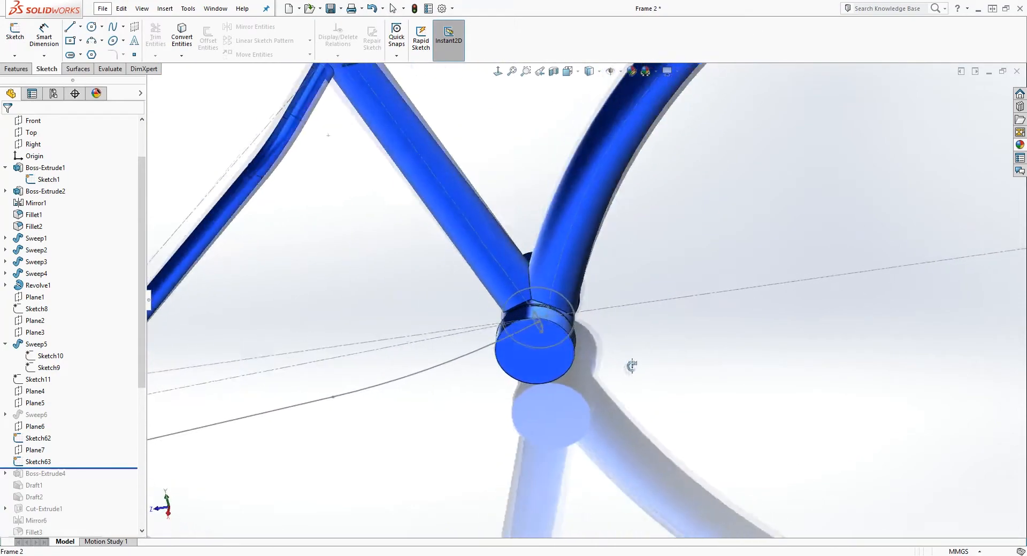
scroll(583, 331, "down", 4)
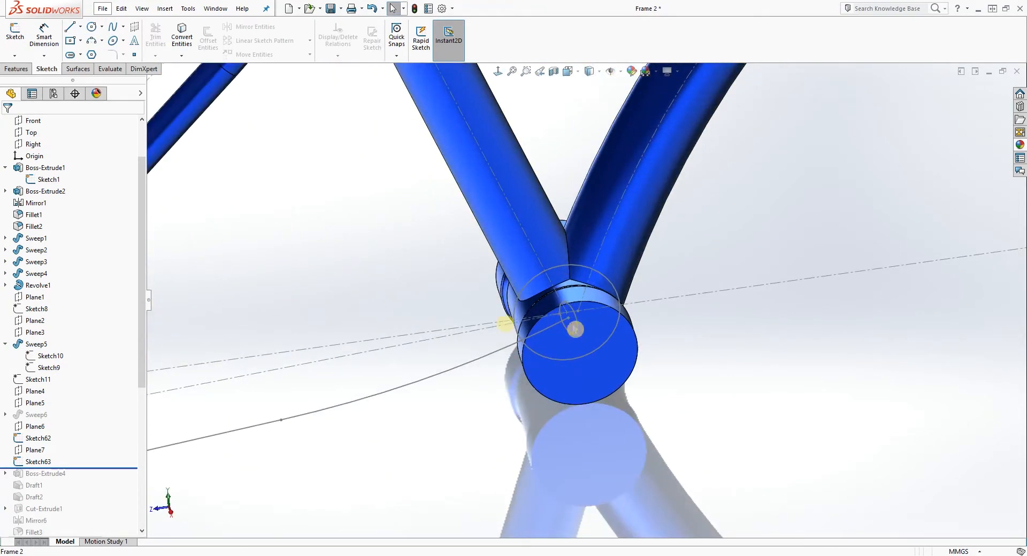
left_click(17, 70)
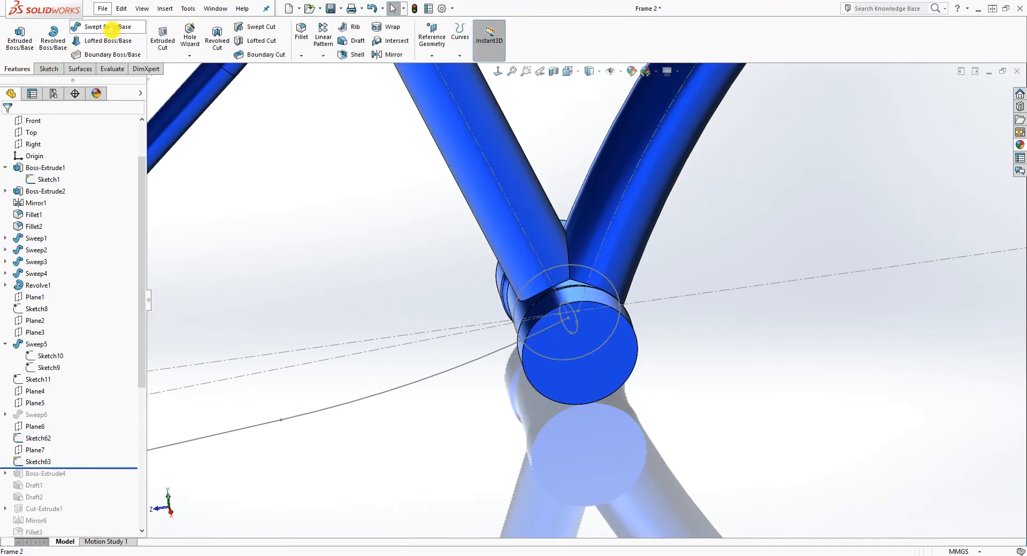
left_click(110, 28)
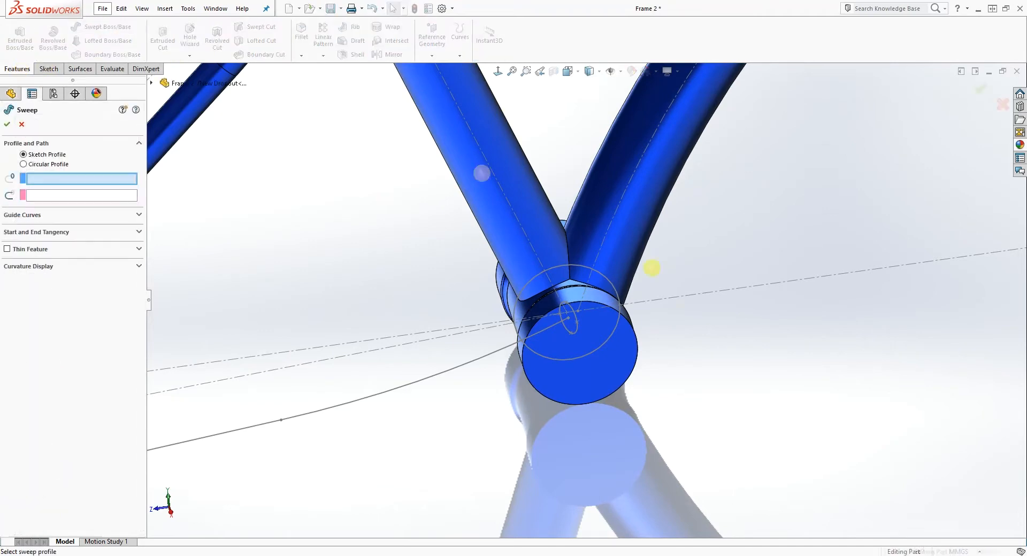
left_click(575, 316)
left_click(504, 350)
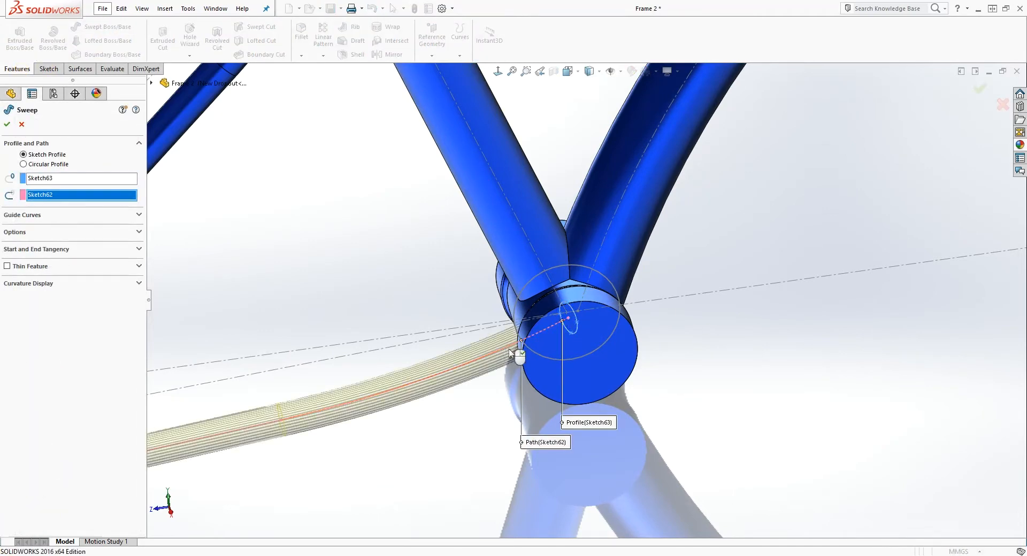
scroll(512, 360, "up", 5)
mouse_move(509, 364)
middle_mouse_down()
mouse_move(582, 308)
mouse_move(589, 370)
middle_mouse_up()
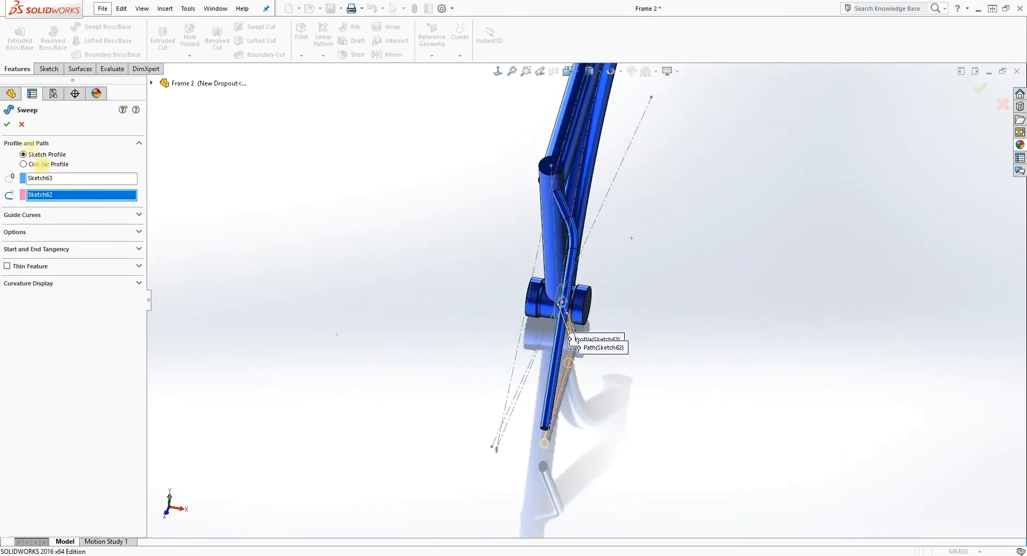
left_click(8, 125)
Step: Start a new sketch on Plane6, alongside the open rear ends of the seat stay and chain stay
middle_click_drag(503, 345, 406, 342)
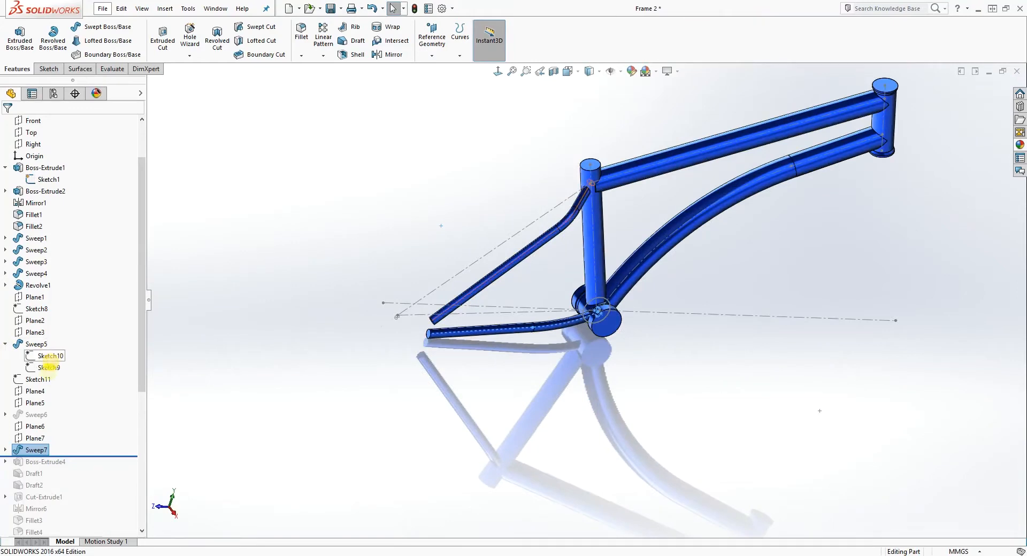
middle_click_drag(501, 273, 557, 300)
scroll(572, 350, "down", 4)
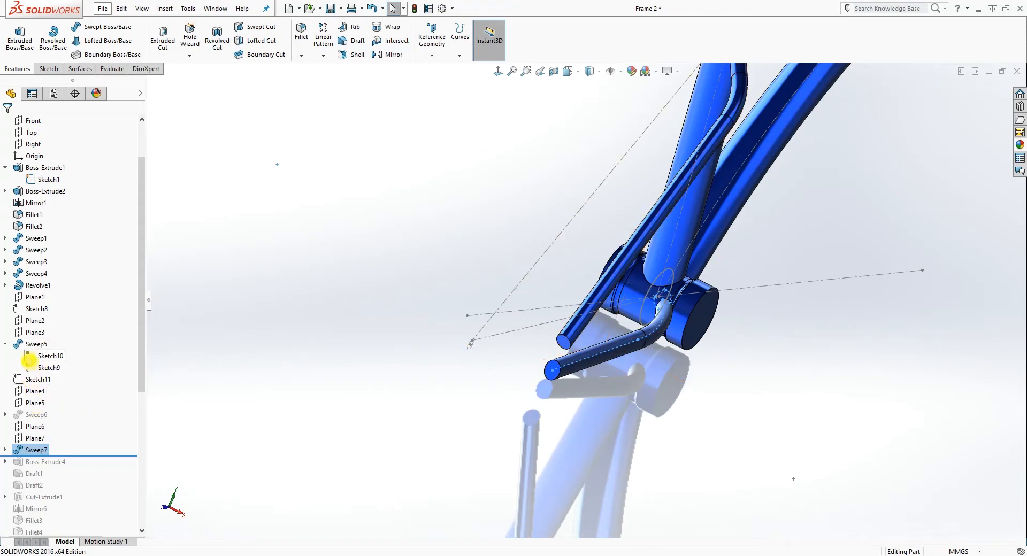
left_click(36, 428)
left_click(80, 407)
middle_click_drag(566, 202, 264, 241)
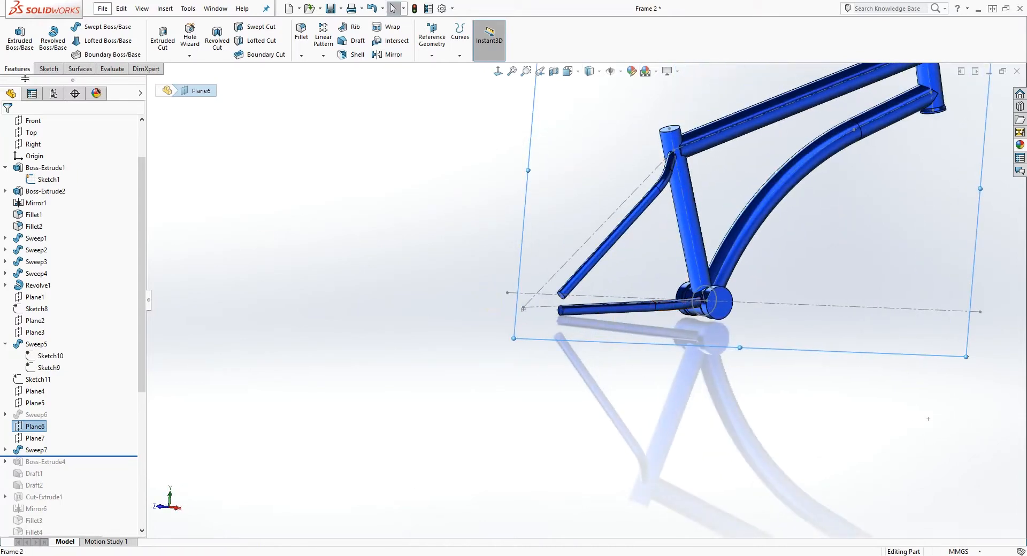
left_click(57, 73)
left_click(15, 35)
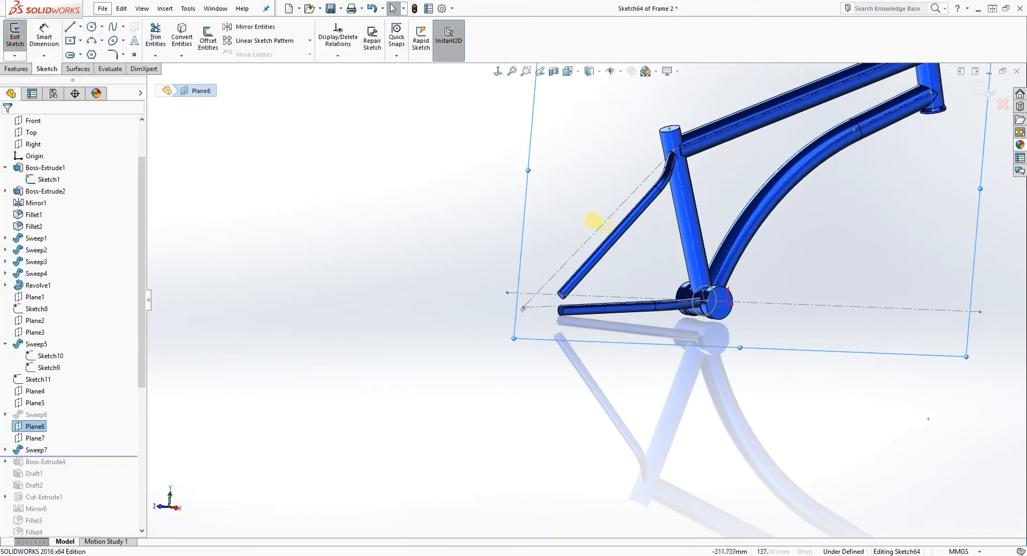
scroll(508, 420, "down", 5)
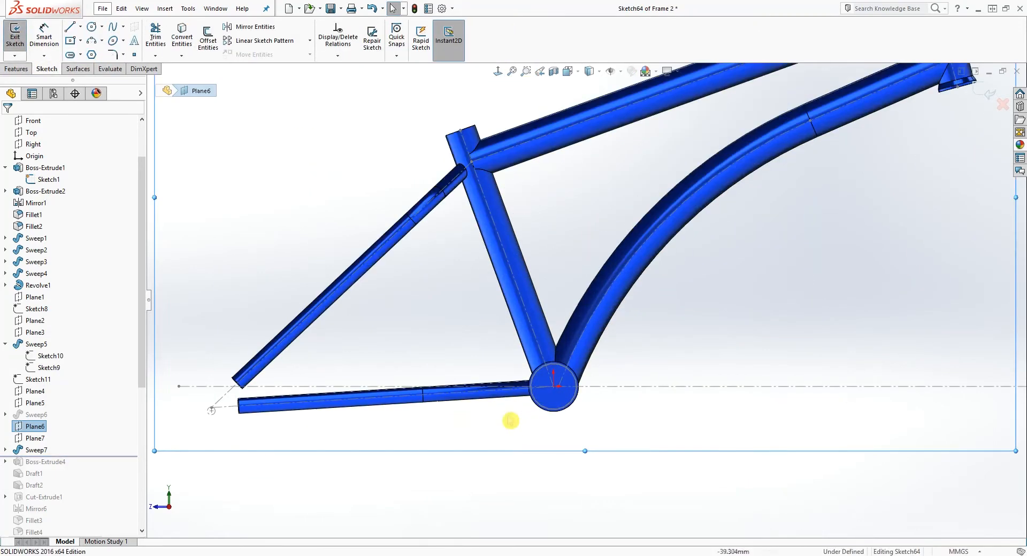
middle_click_drag(336, 395, 528, 327, "ctrl")
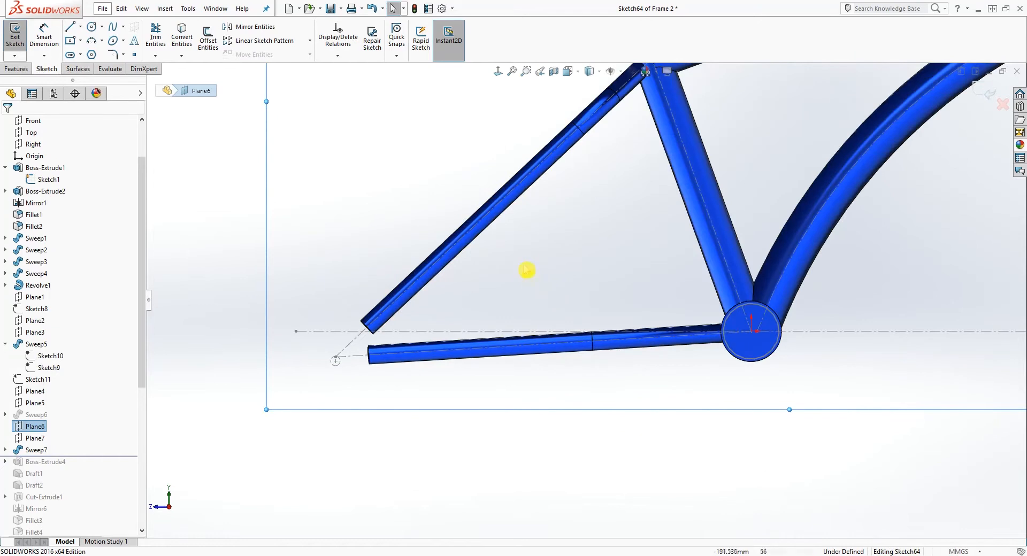
Step: Sketch a sloped line about 97 mm long beyond the seat stay's end and a near-horizontal line beneath the chain stay's end
left_click(70, 28)
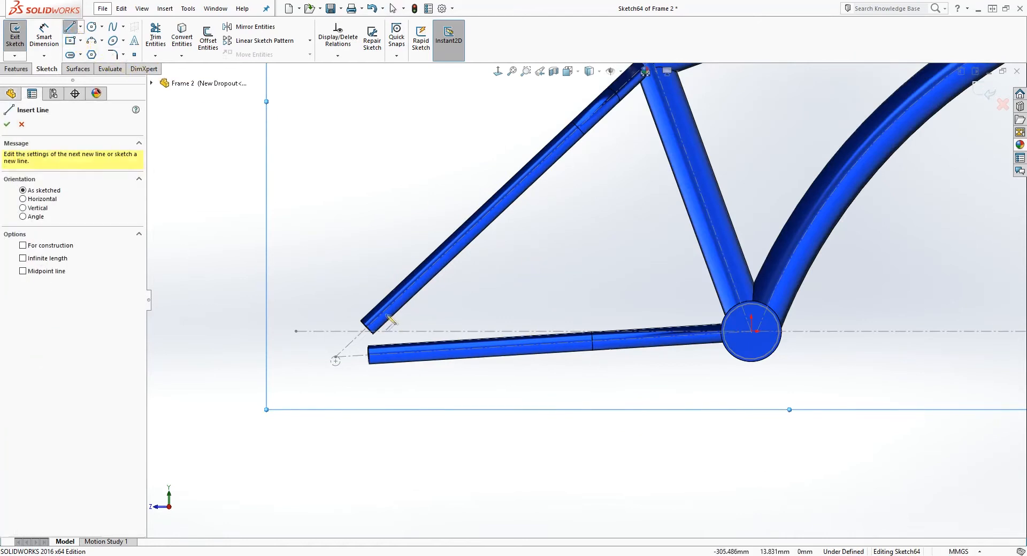
left_click(366, 299)
double_click(271, 364)
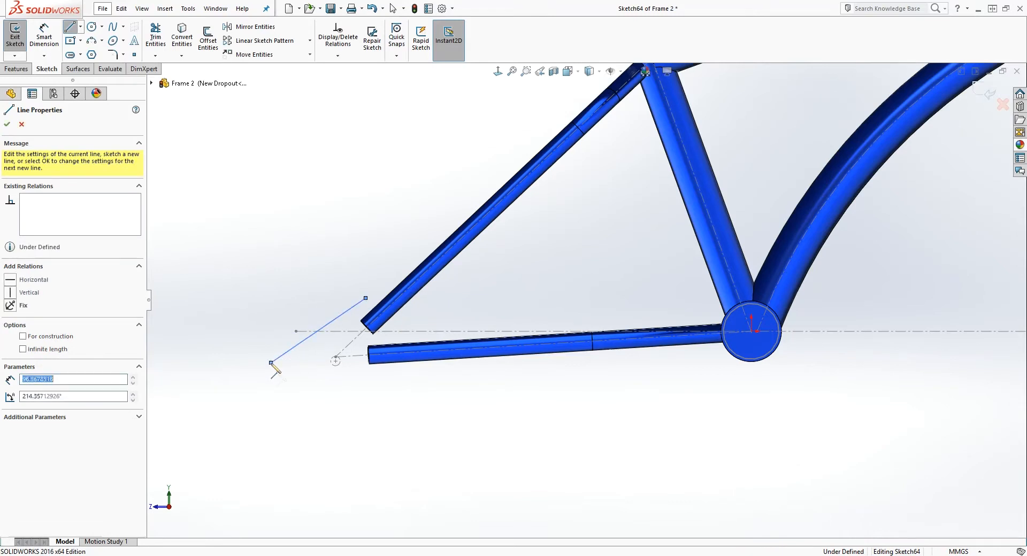
left_click(412, 402)
key("Escape")
left_click_drag(407, 399, 287, 413)
left_click(564, 412)
Step: Sketch a steep line about 104 mm long crossing the rear ends of both stays
key("l")
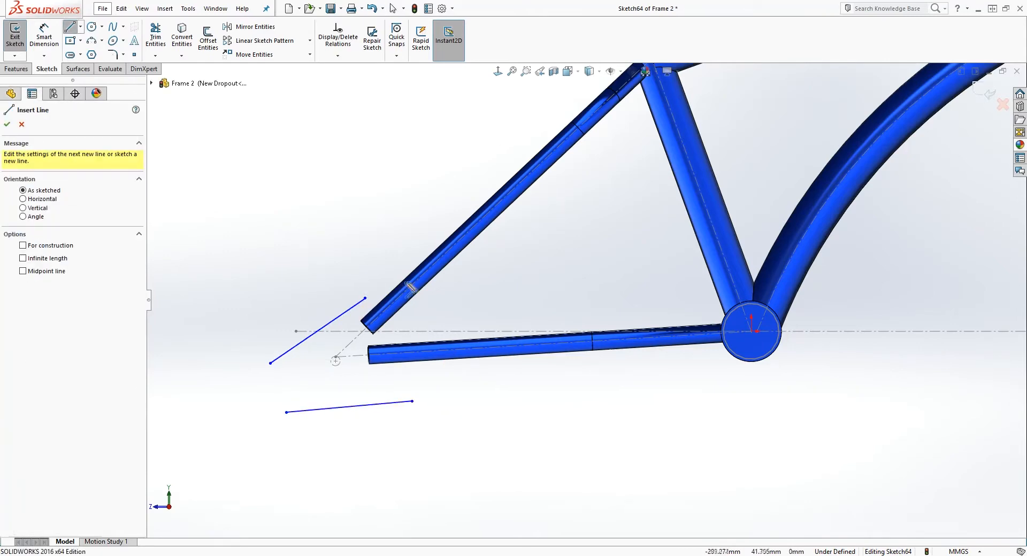
left_click(384, 285)
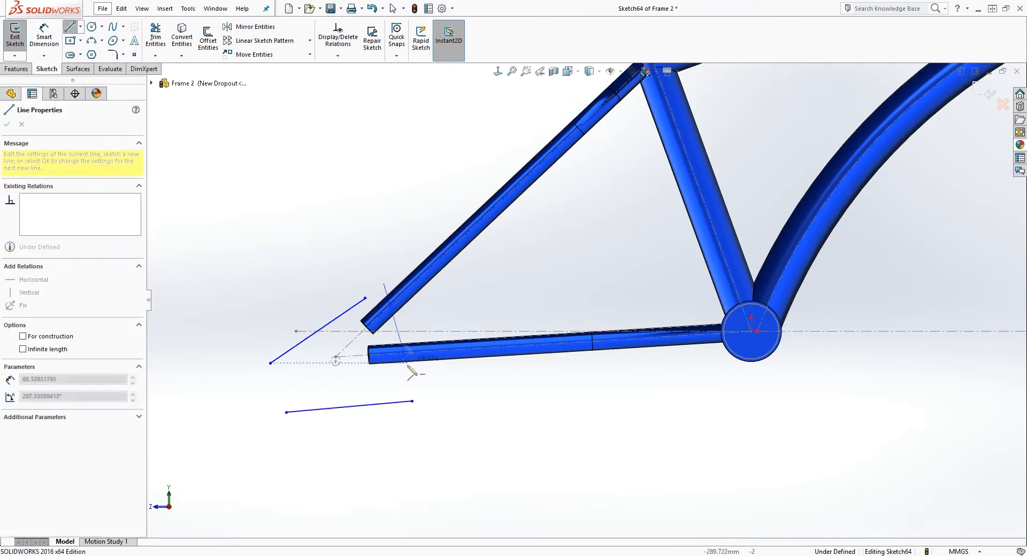
left_click(420, 401)
key("Escape")
Step: Make the lower sketch line parallel to the chain stay's lower edge
scroll(399, 404, "down", 2)
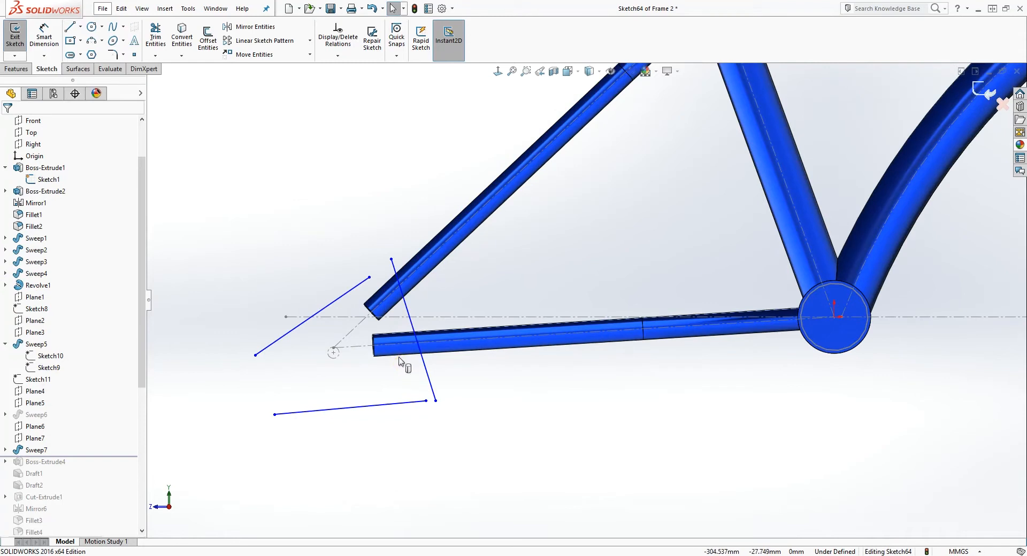
left_click(399, 357)
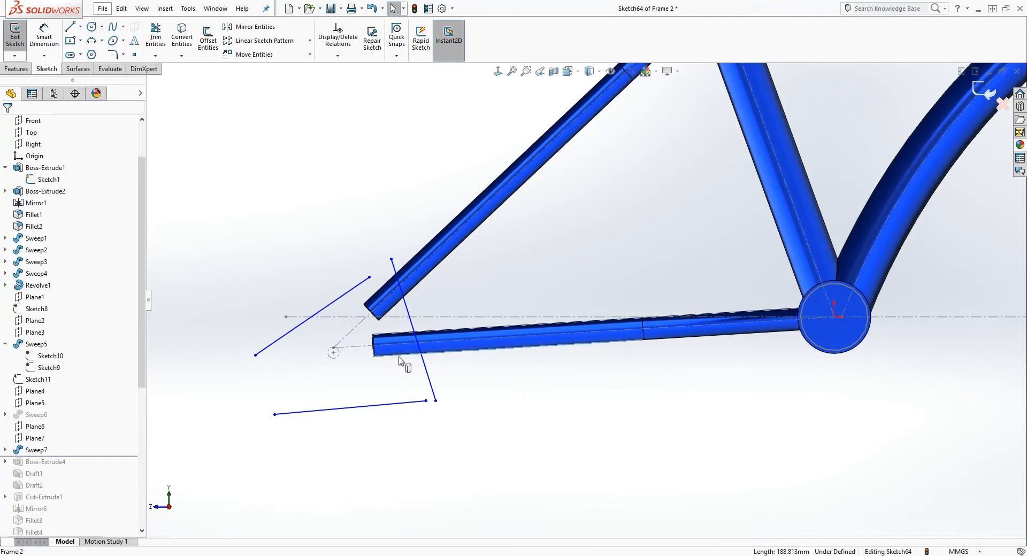
left_click(374, 412, "ctrl")
left_click(12, 323)
Step: Make the upper sloped line parallel to the seat stay's upper edge
left_click(341, 302)
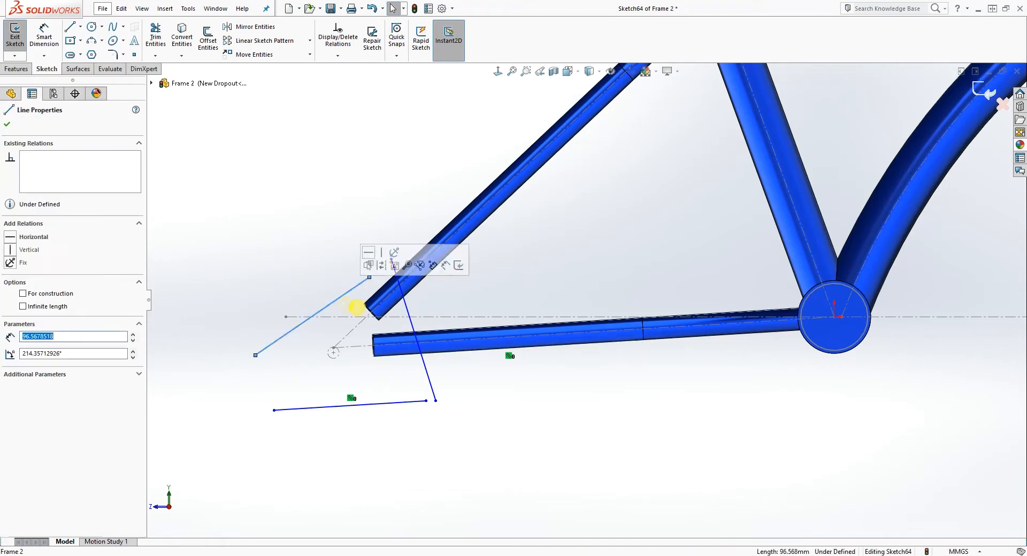
left_click(372, 300, "ctrl")
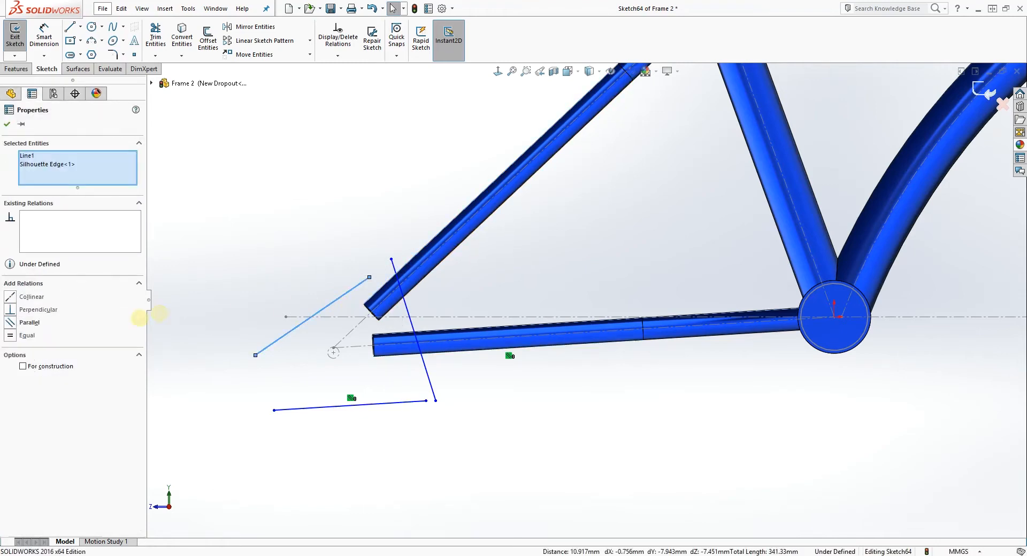
left_click(12, 324)
left_click(280, 319)
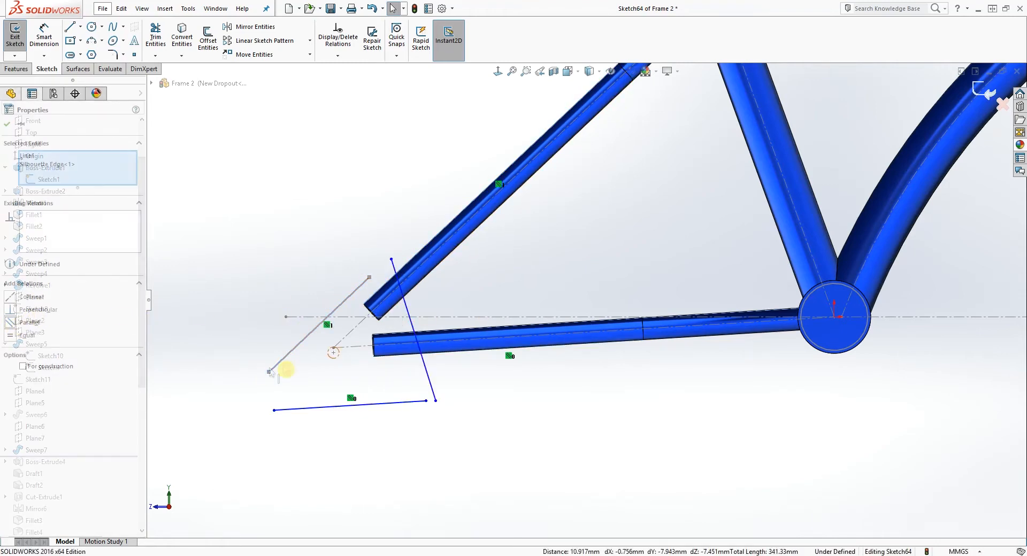
Step: Reposition the sloped line's endpoints and merge its upper end with the steep line's upper end
mouse_move(285, 359)
left_mouse_down()
mouse_move(266, 336)
mouse_move(278, 332)
left_mouse_up()
left_click(369, 261)
left_click_drag(355, 262, 366, 255)
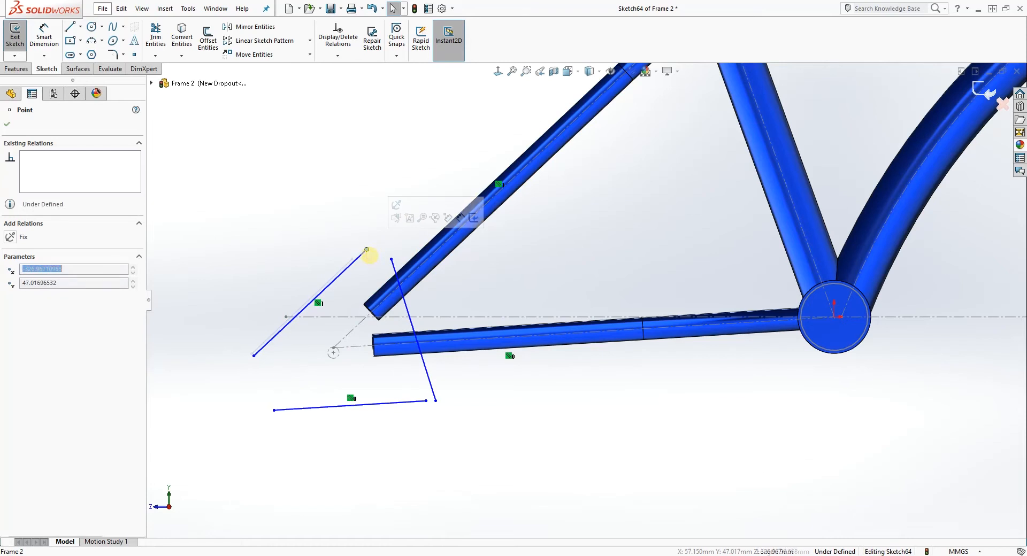
left_click(390, 260, "ctrl")
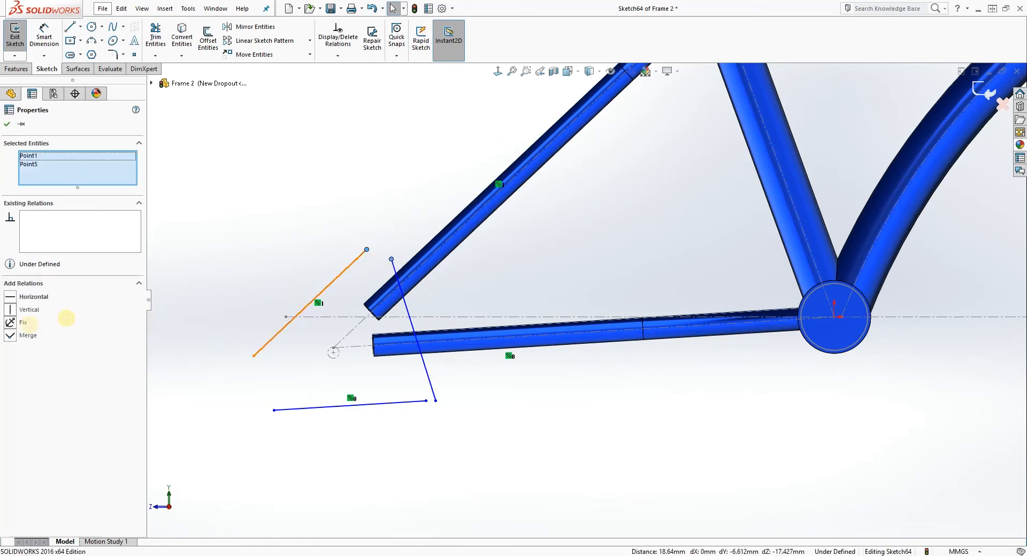
left_click(14, 341)
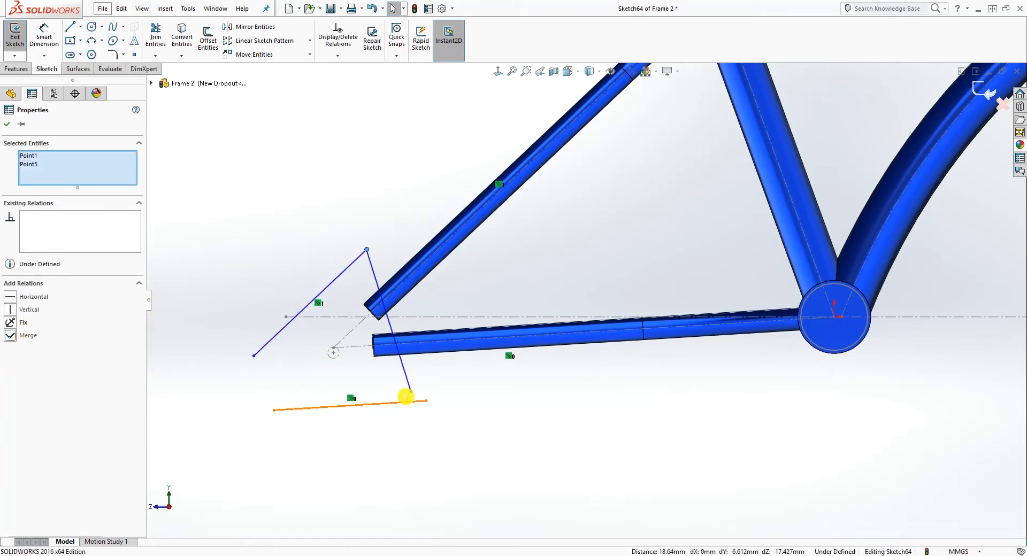
Step: Merge the steep line's lower end with the front end of the lower line
left_click(411, 392)
left_click(426, 402, "ctrl")
left_click(32, 336)
left_click(456, 310)
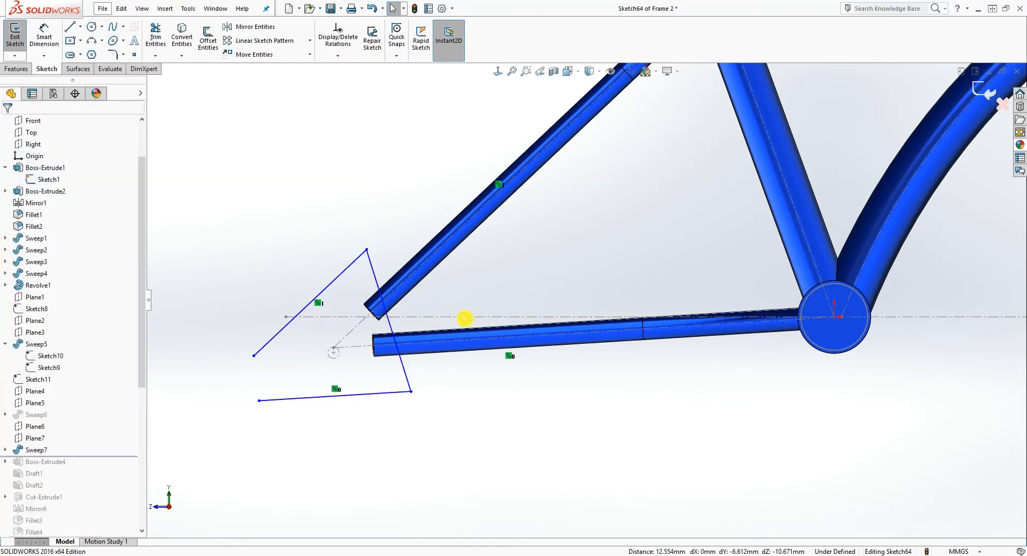
Step: Dimension the horizontal distance from the profile's lower front corner to the origin as 306 mm
right_click_drag(584, 415, 583, 377)
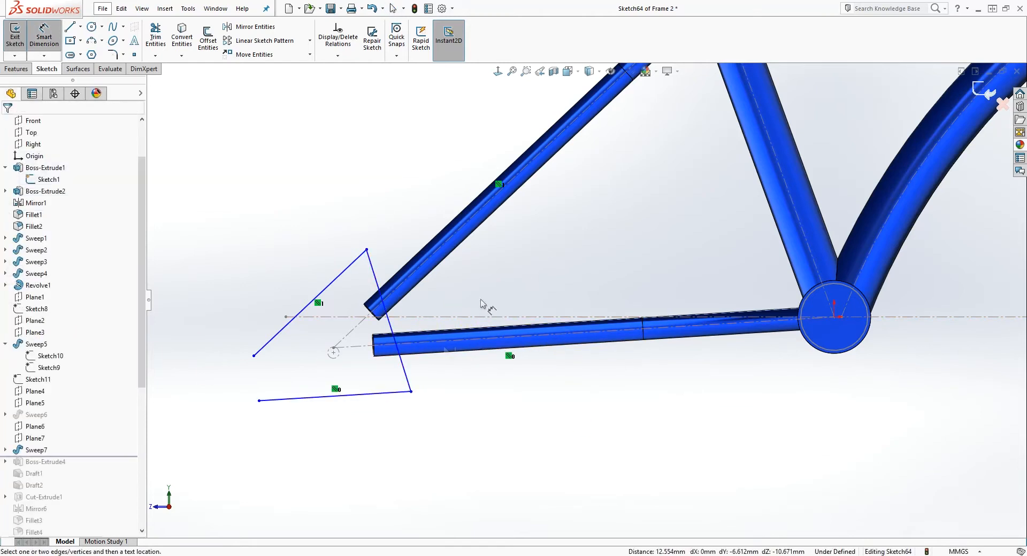
left_click(411, 393)
left_click(835, 319)
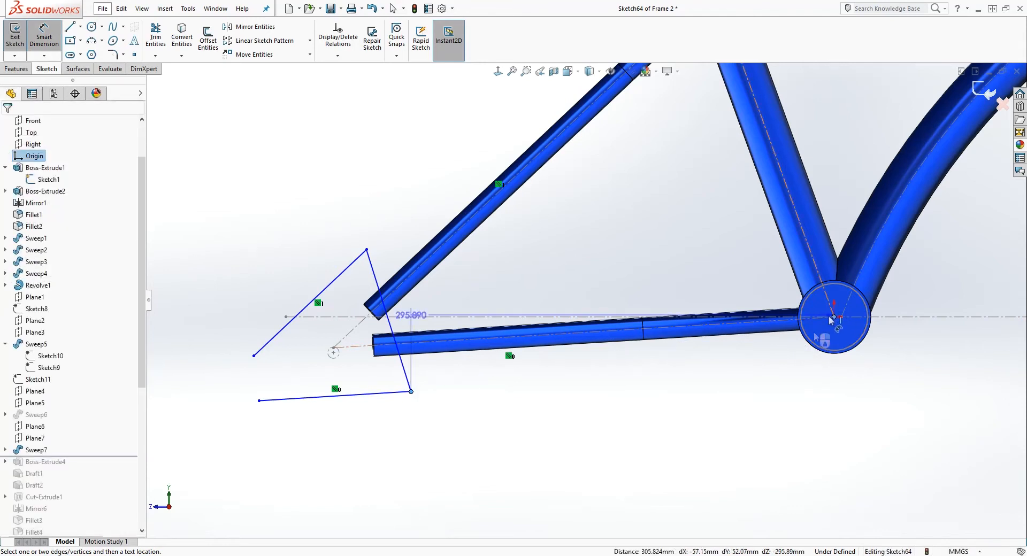
left_click(681, 429)
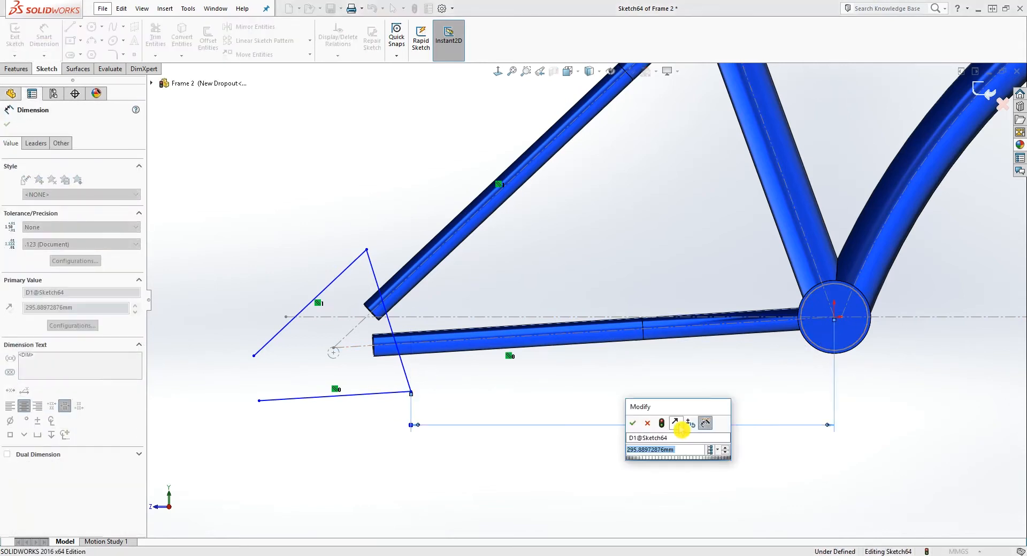
type("295")
key("Return")
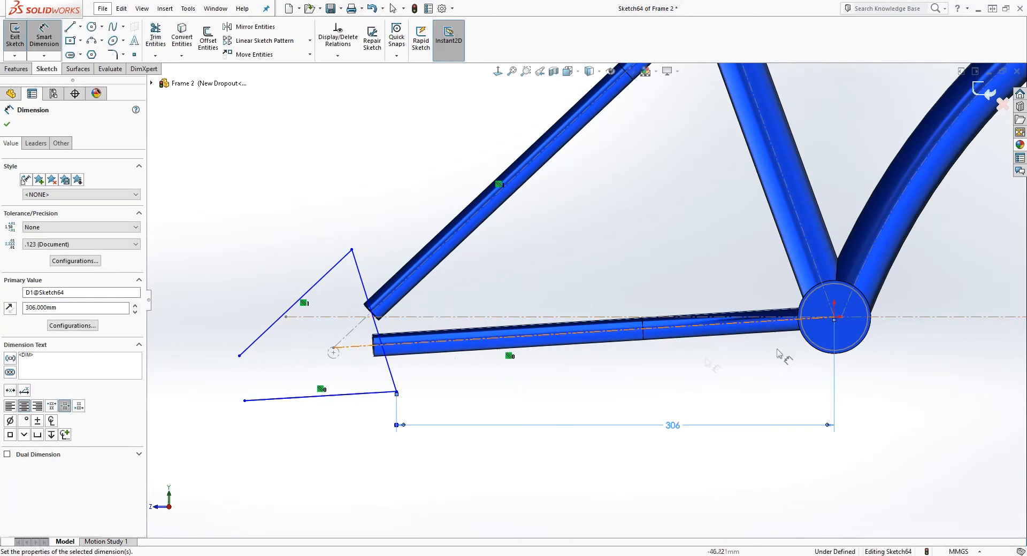
key("Escape")
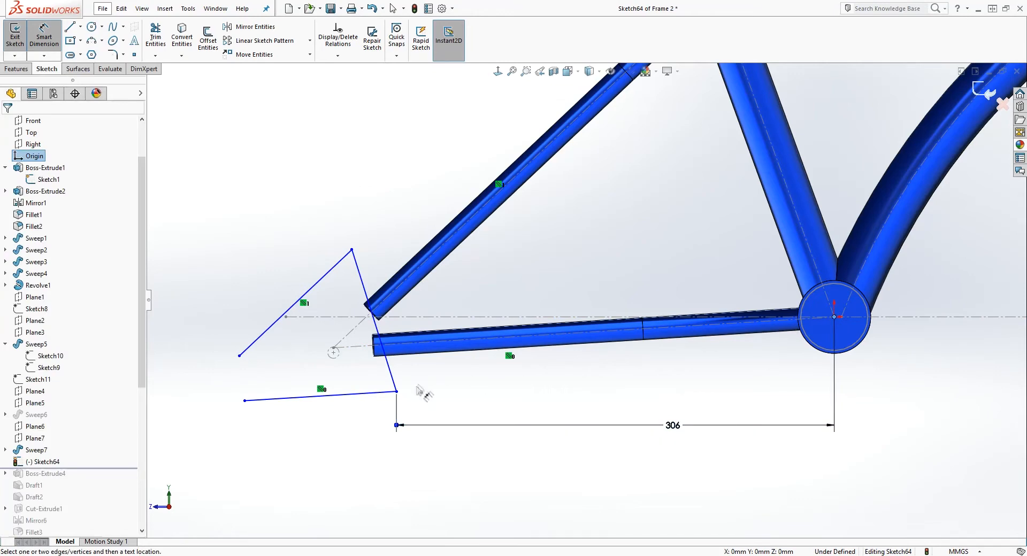
Step: Dimension the lower front corner 30 mm below the horizontal centreline and place the dimension beneath the chain stay
left_click(396, 392)
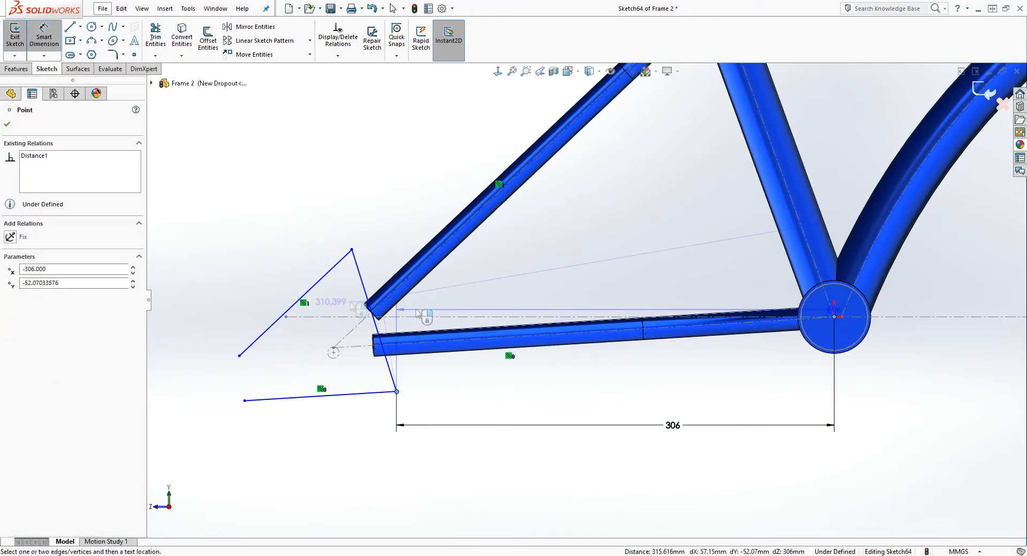
left_click(167, 343)
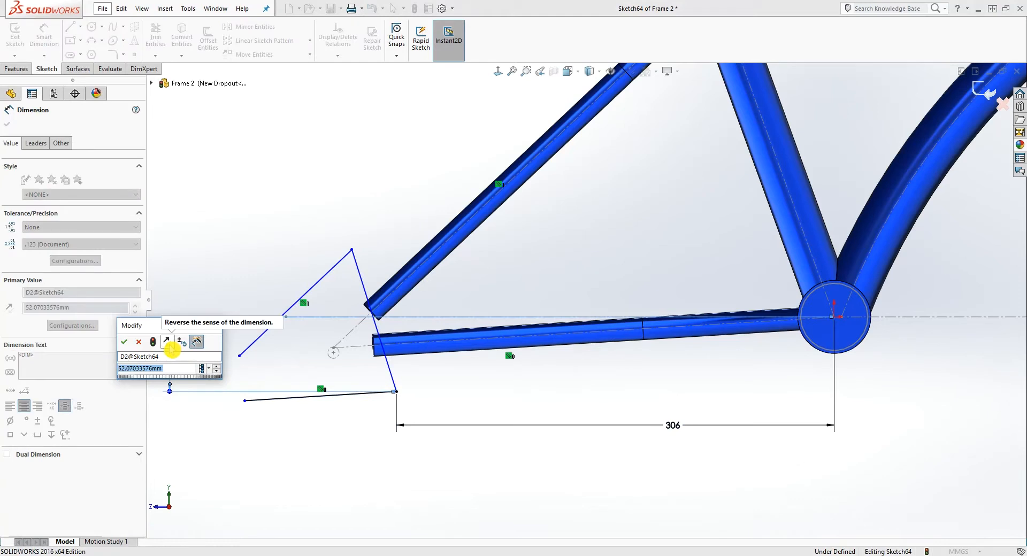
type("30")
key("Return")
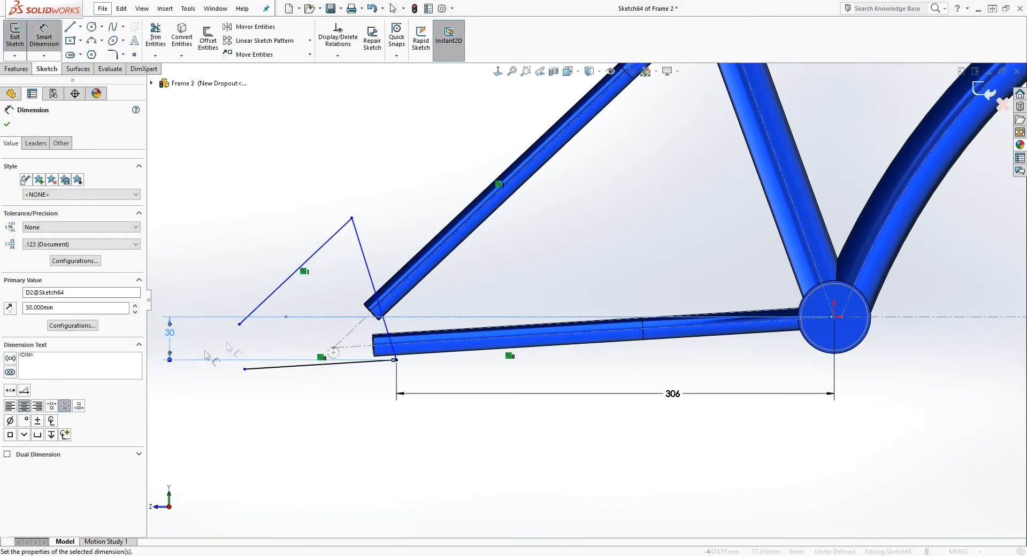
left_click_drag(170, 337, 621, 372)
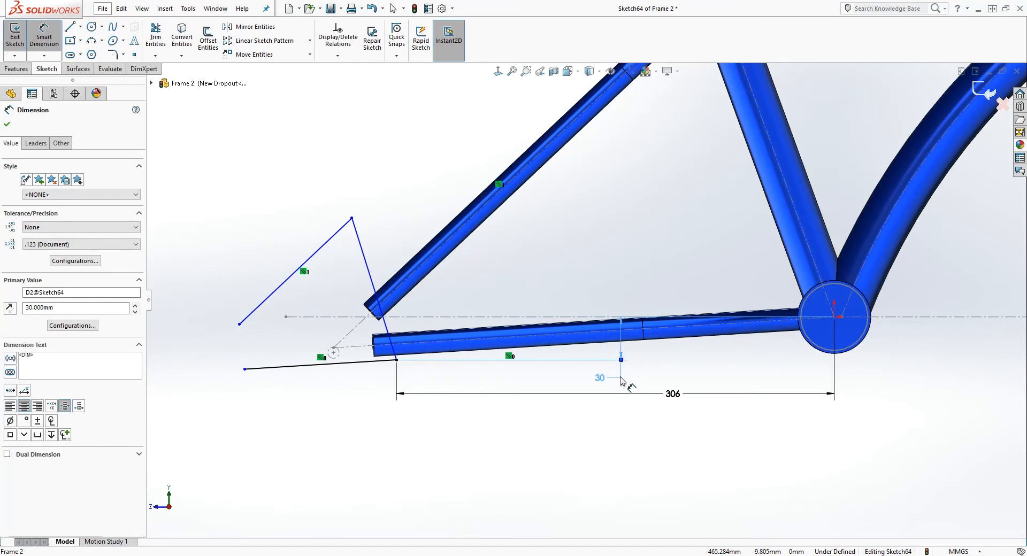
key("Escape")
Step: Dimension the length of the steep front line as 49 mm
right_click_drag(452, 475, 441, 397)
left_click(367, 268)
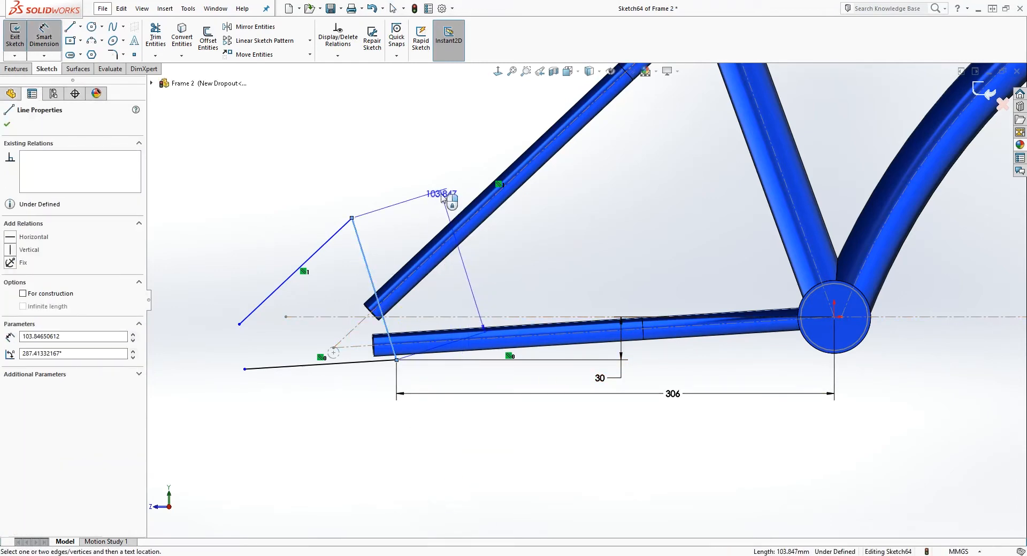
left_click(448, 204)
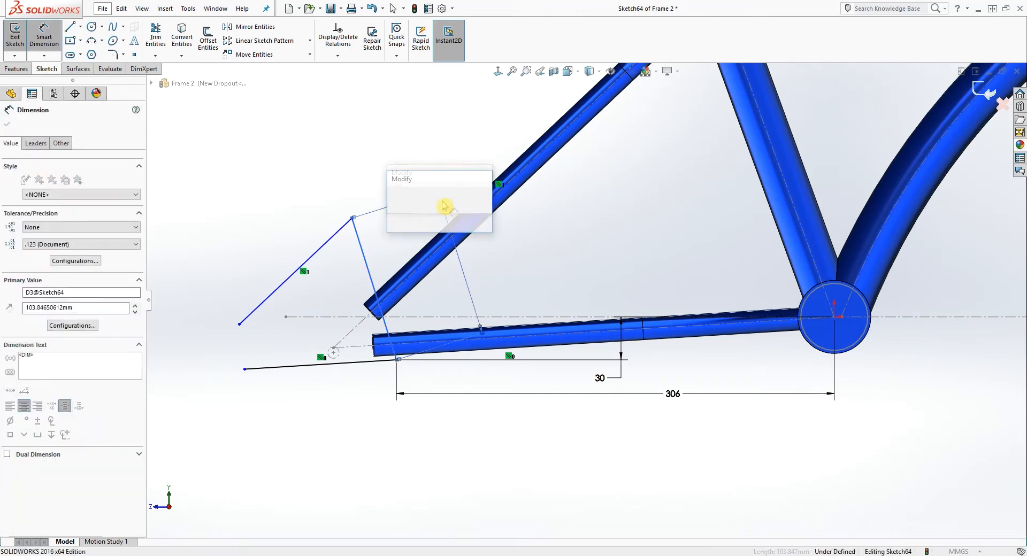
type("40")
key("Return")
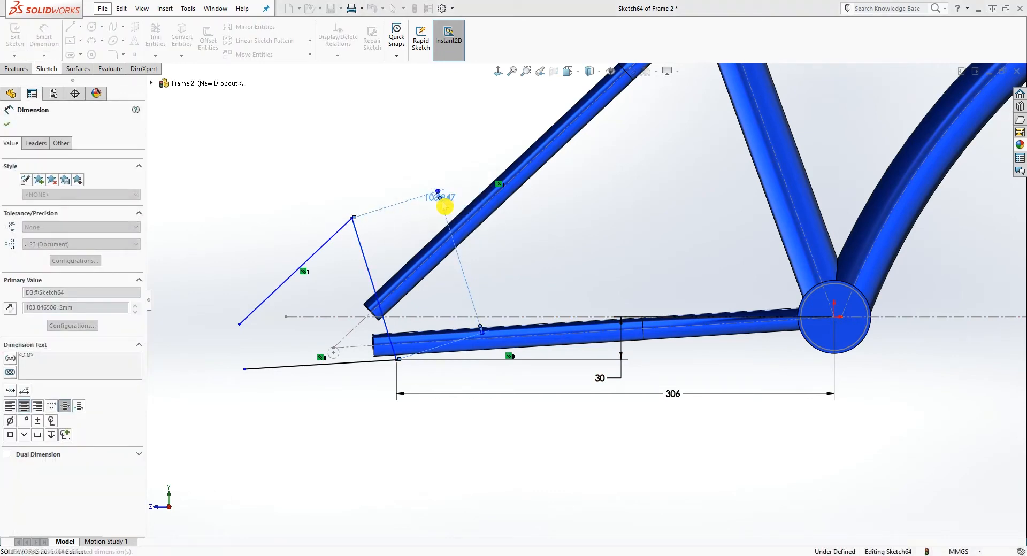
key("Escape")
scroll(372, 278, "down", 5)
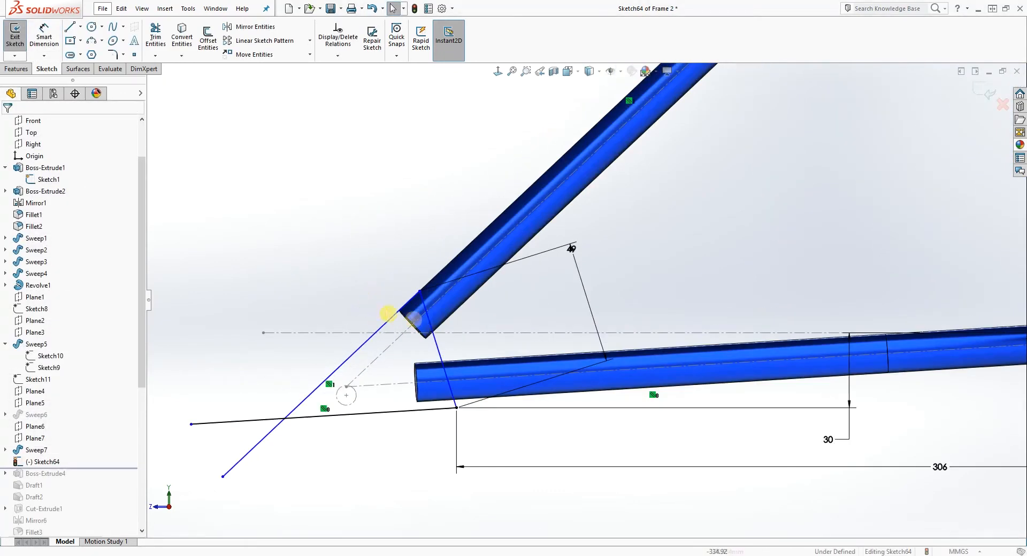
scroll(271, 435, "up", 1)
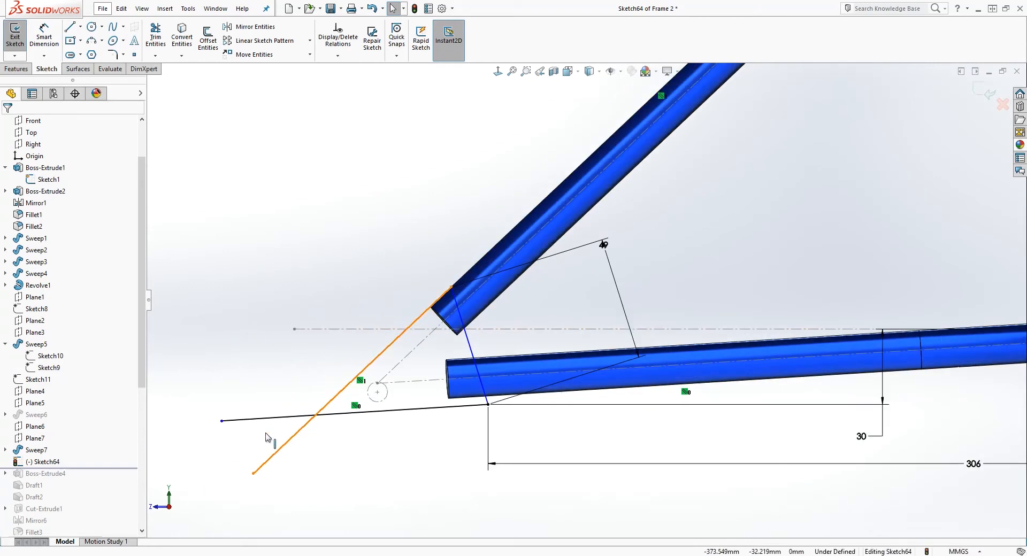
Step: Delete the 49 mm length dimension from the steep front line
left_click(373, 364)
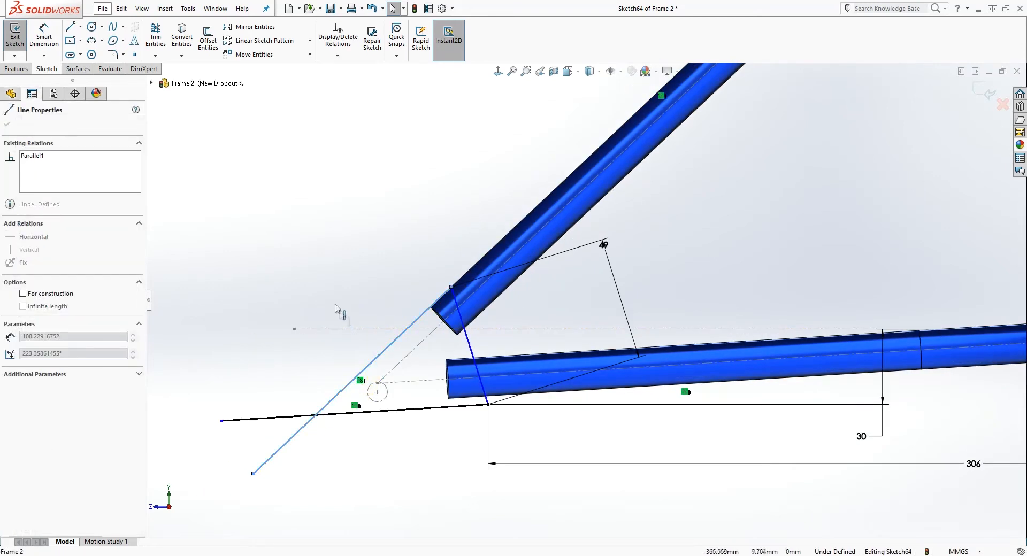
left_click(522, 304)
mouse_move(716, 279)
left_mouse_down()
mouse_move(617, 218)
mouse_move(573, 208)
left_mouse_up()
key("Delete")
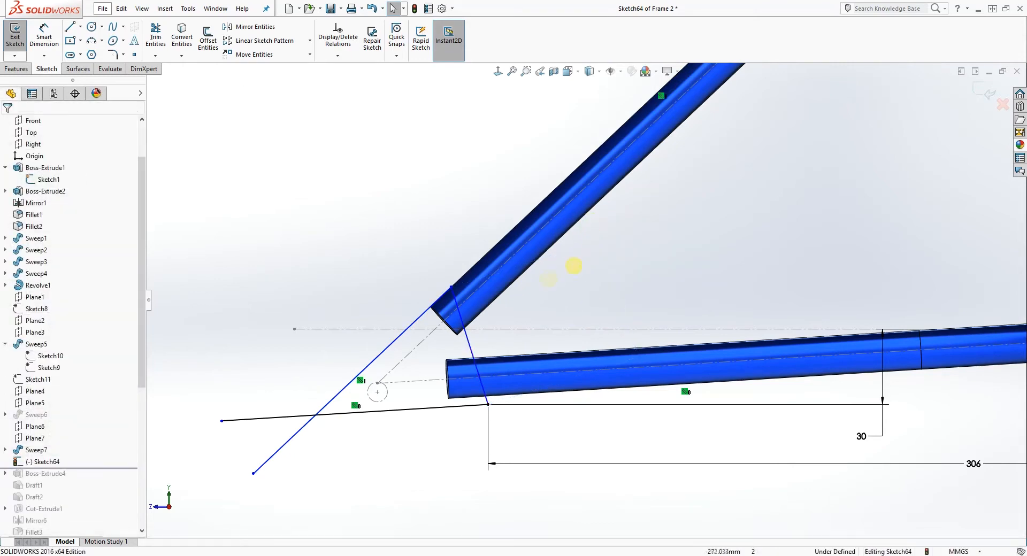
Step: Move the sloped line clear of the seat stay and dimension the angle between the steep and lower lines as 71°
left_click_drag(391, 352, 350, 260)
left_click(356, 275)
right_click_drag(449, 476, 453, 422)
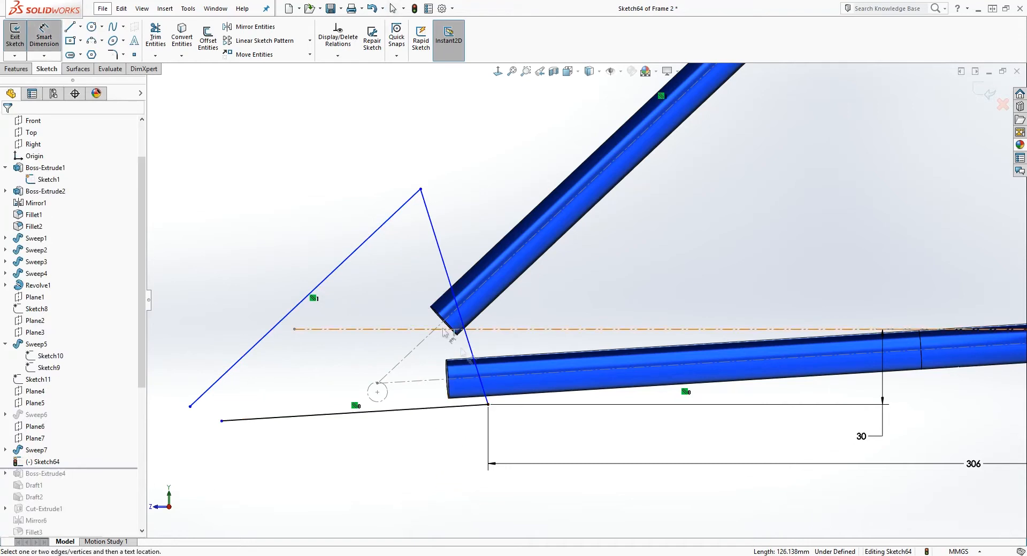
left_click(474, 361)
left_click(422, 410)
left_click(425, 399)
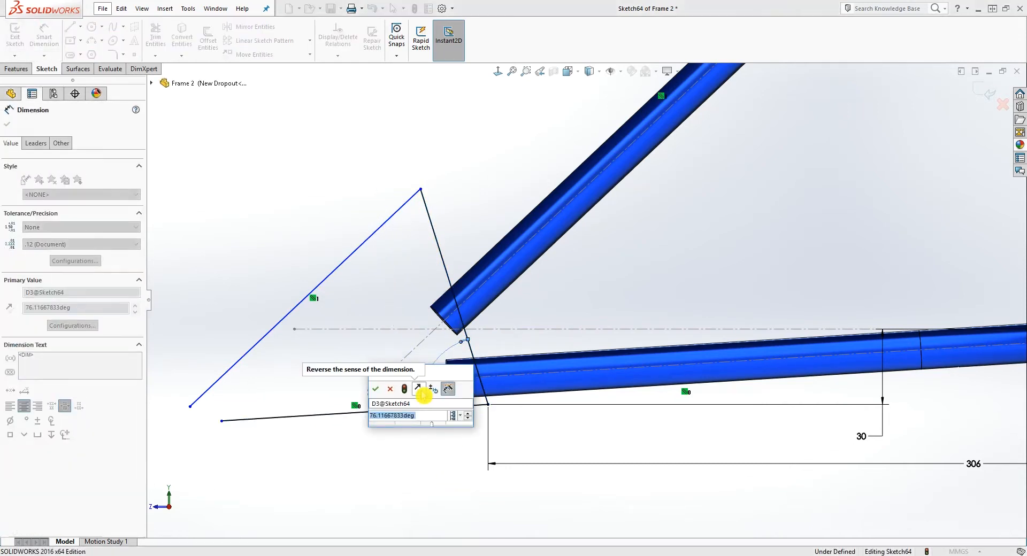
type("71")
key("Return")
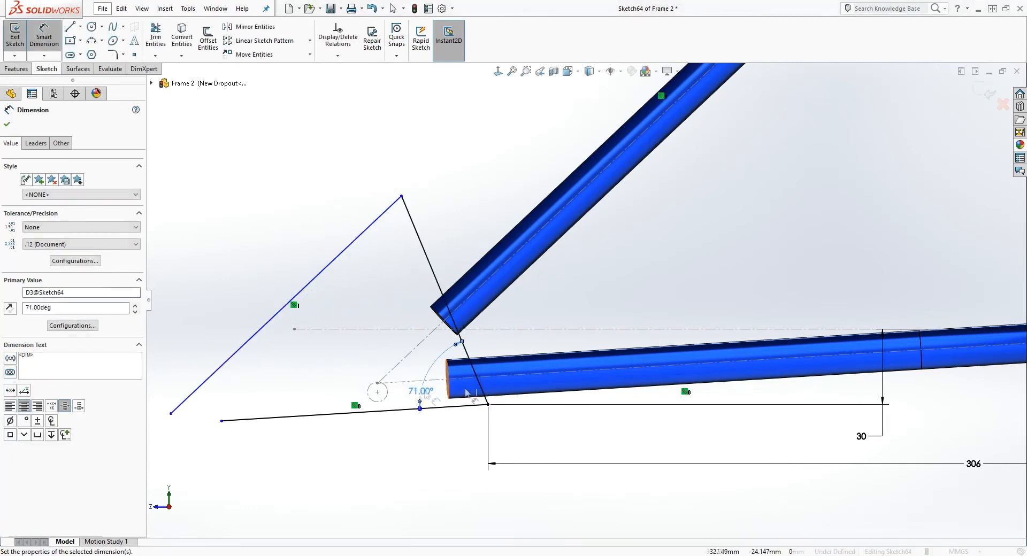
key("Escape")
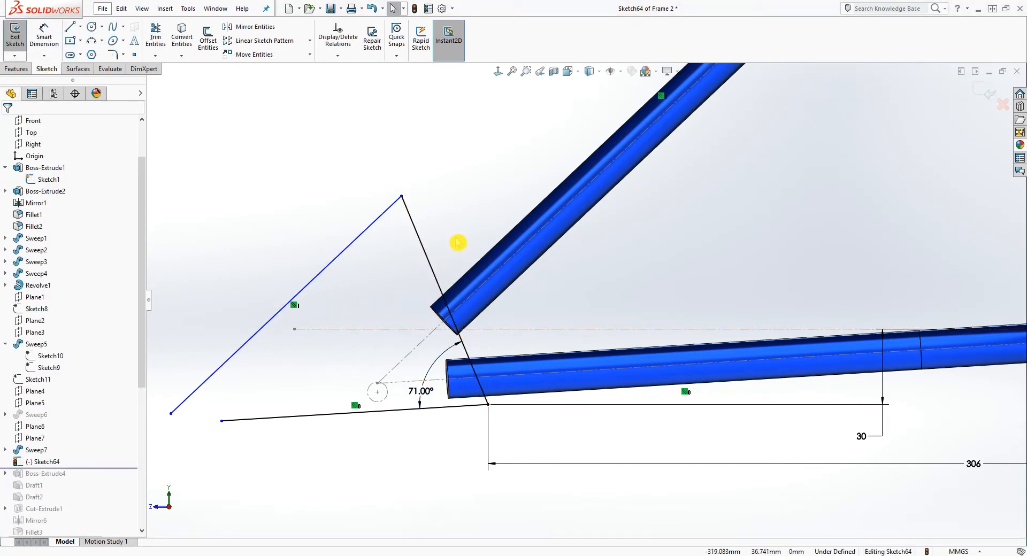
Step: Dimension the steep line between the profile's two front corners as 49 mm long
right_click_drag(538, 298, 542, 270)
left_click(440, 283)
left_click(522, 187)
type("49")
key("Return")
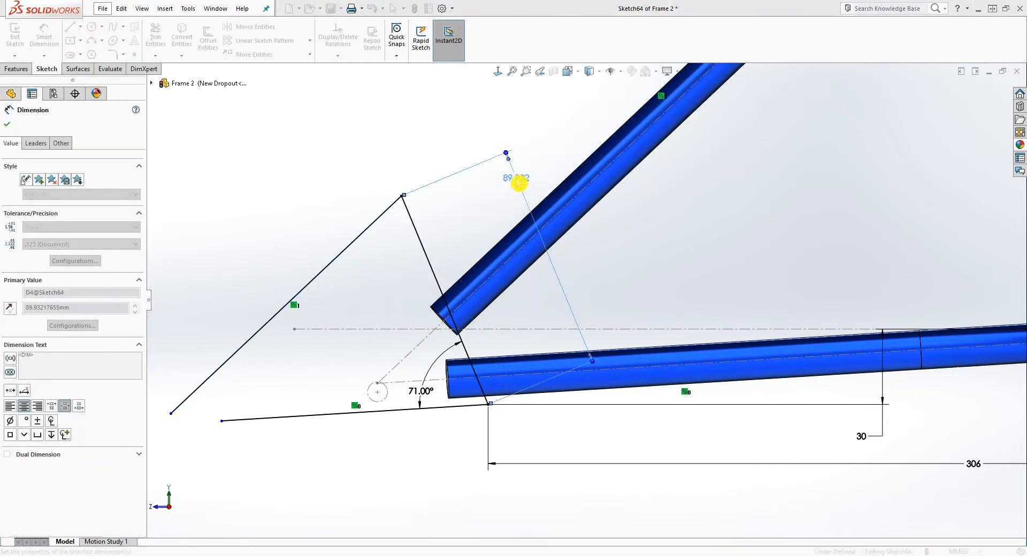
key("Escape")
Step: Shorten the sloped and lower lines by pulling their rear endpoints forward, close to the small construction circle
mouse_move(210, 508)
left_mouse_down()
mouse_move(300, 352)
mouse_move(338, 323)
mouse_move(235, 439)
mouse_move(306, 429)
mouse_move(360, 446)
left_mouse_up()
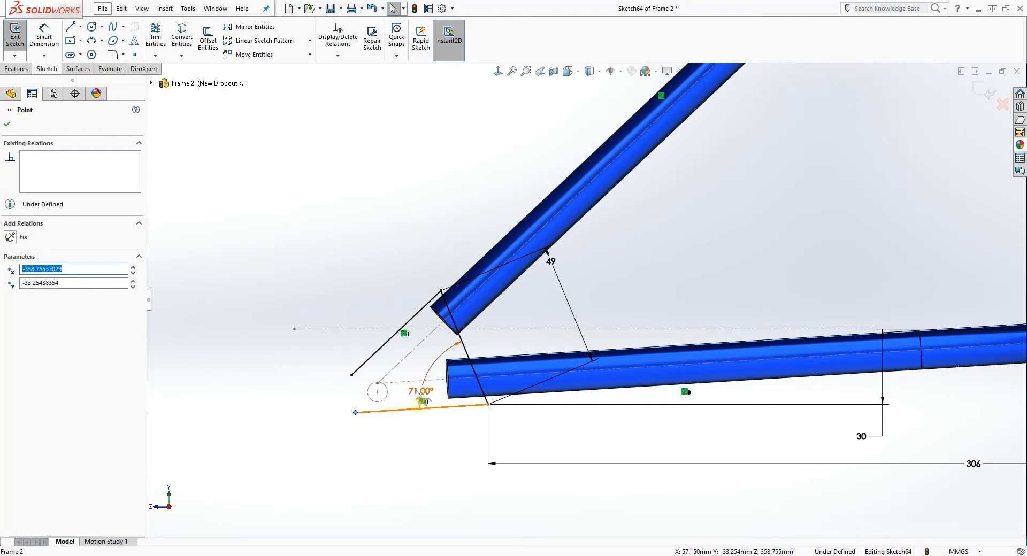
left_click(351, 374)
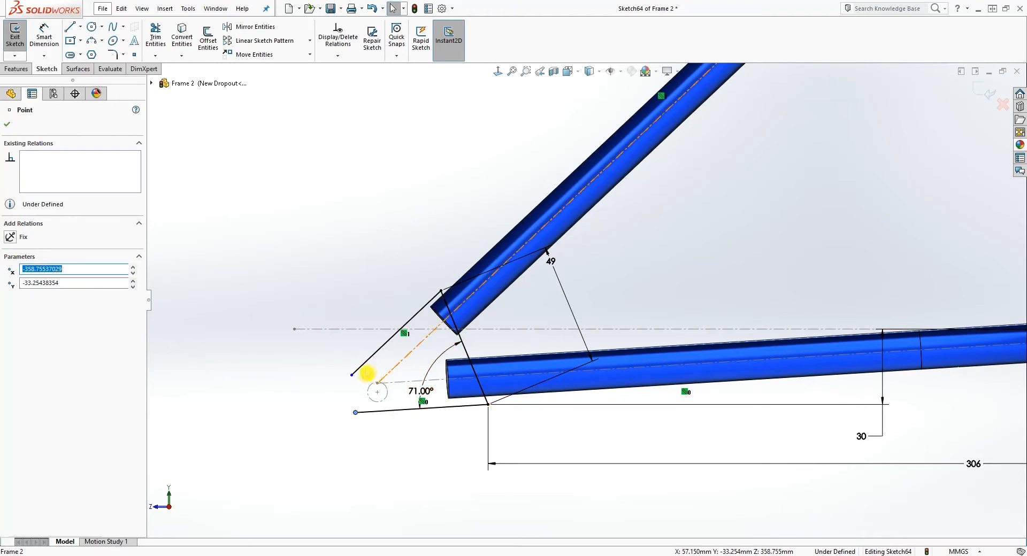
scroll(363, 374, "up", 1)
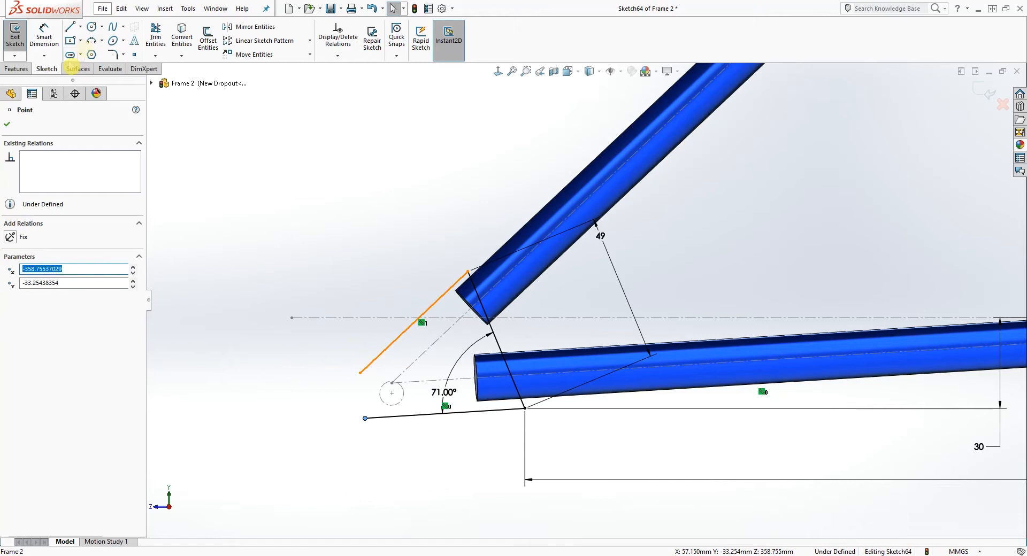
Step: Draw a circle of about 5.6 mm radius between the rear ends of the sloped and lower lines
left_click(80, 26)
left_click(102, 27)
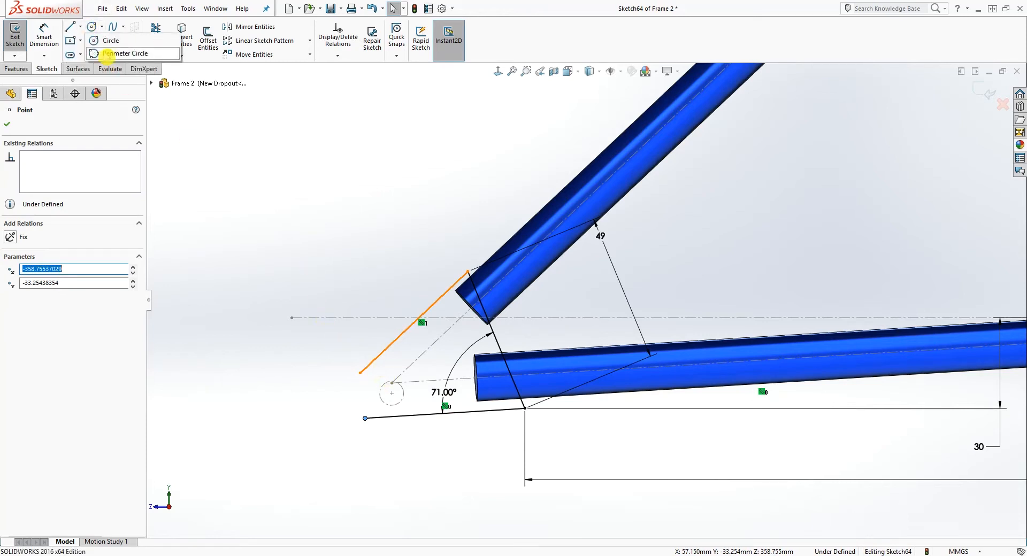
left_click(92, 26)
scroll(374, 374, "up", 1)
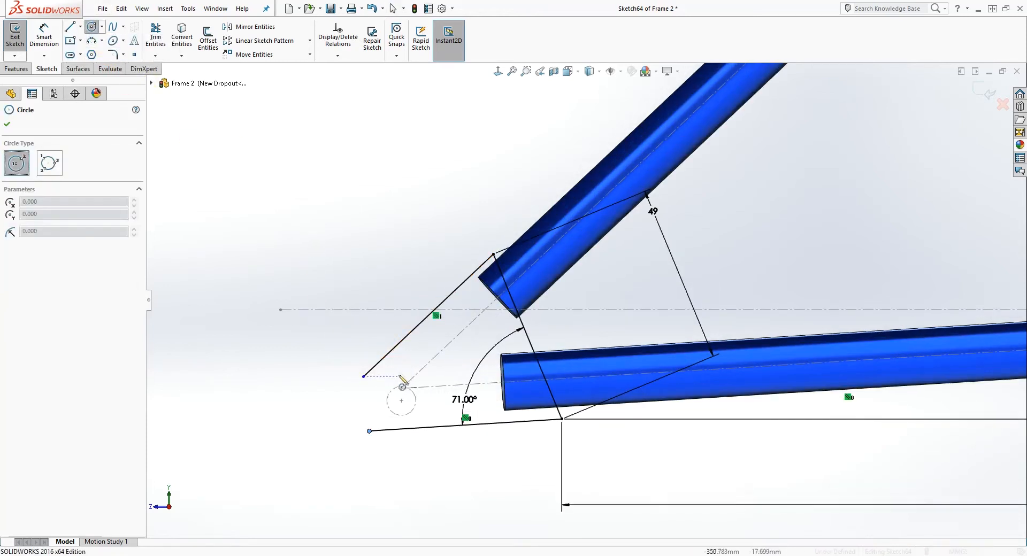
left_click(391, 383)
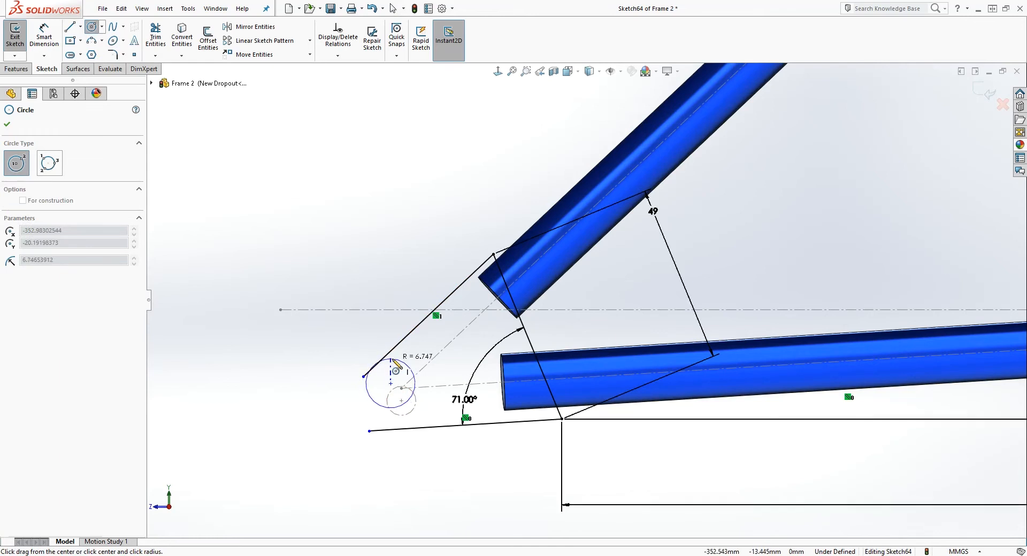
left_click(397, 365)
key("Escape")
Step: Make the new circle tangent to both the sloped upper line and the lower line
scroll(336, 383, "up", 2)
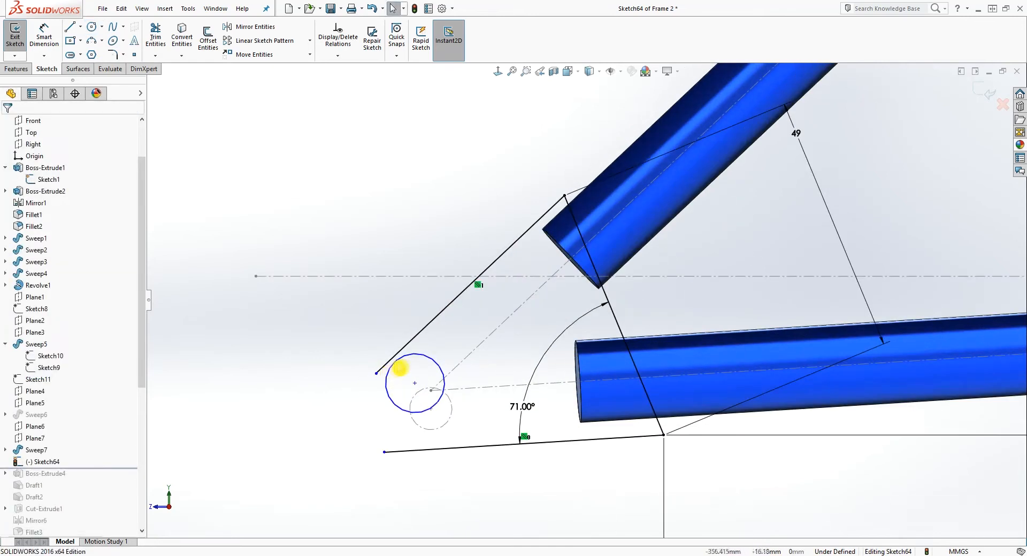
left_click(401, 358)
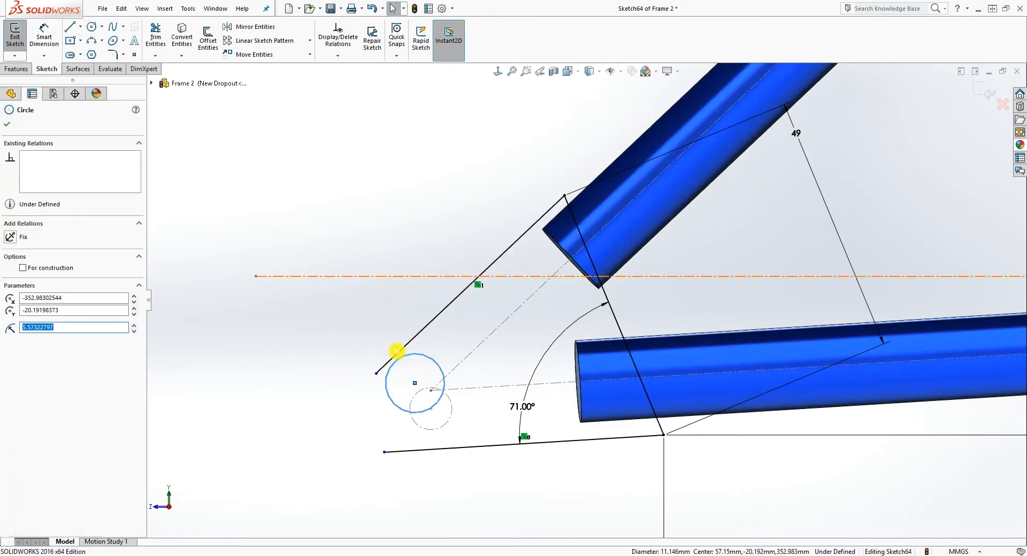
left_click(411, 340, "ctrl")
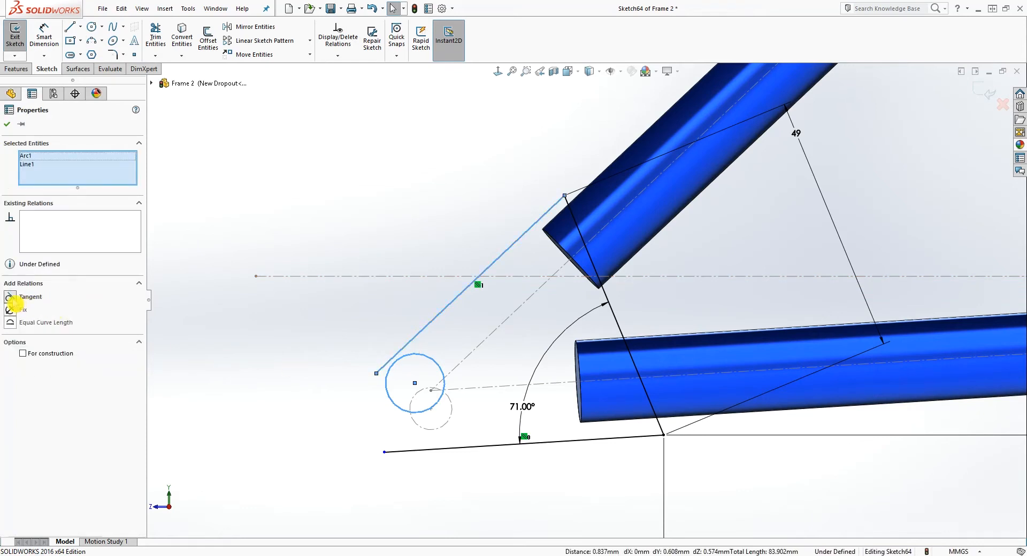
left_click(9, 298)
left_click(413, 410)
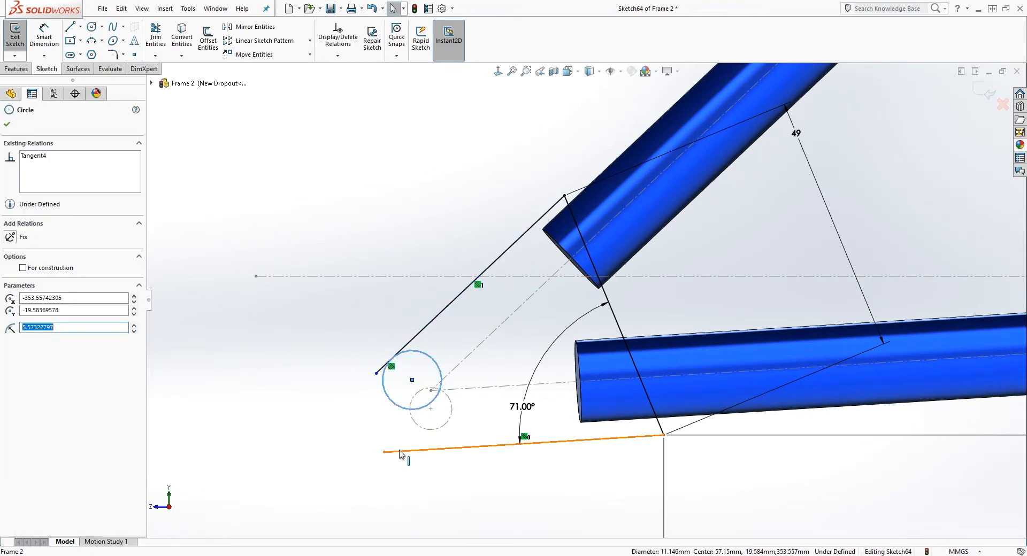
left_click(401, 452, "ctrl")
left_click(10, 298)
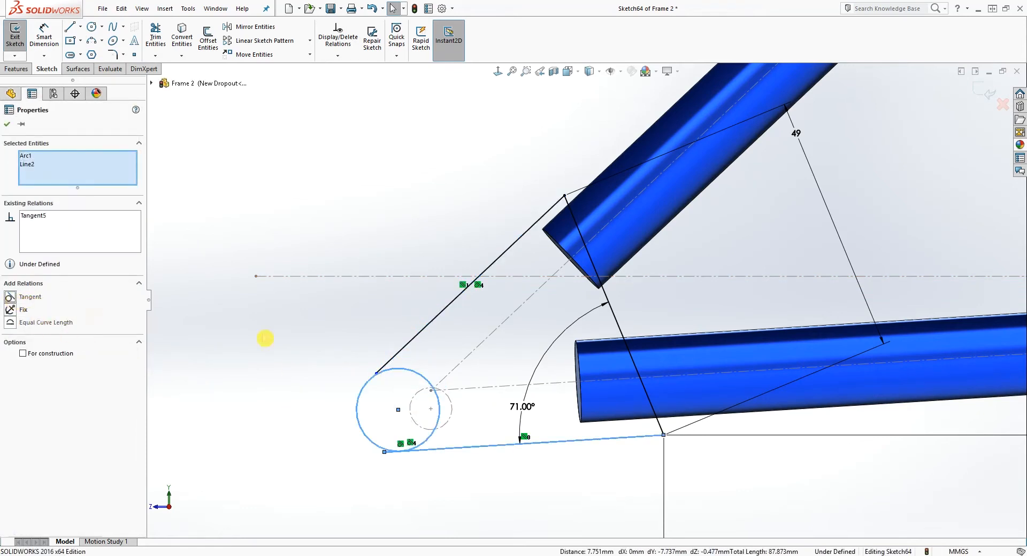
left_click(558, 400)
Step: Extend the rear end of the sloped line to meet the circle using Extend Entities
scroll(551, 403, "down", 2)
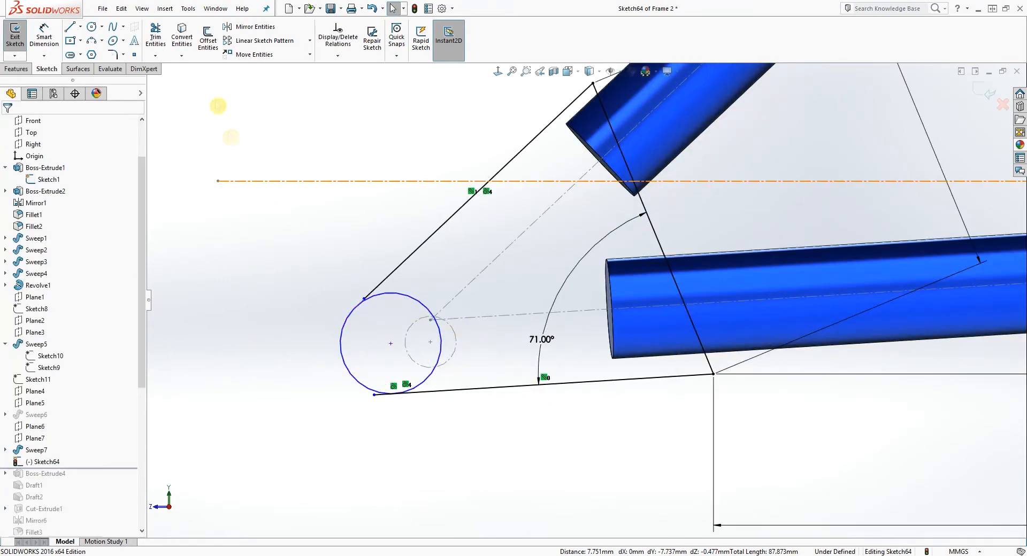
left_click(164, 54)
left_click(166, 82)
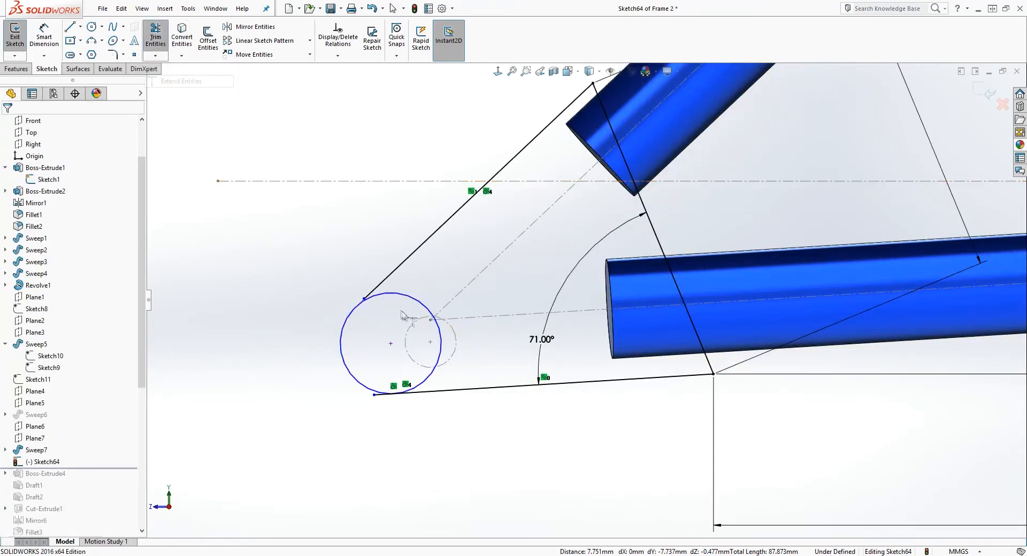
scroll(390, 292, "down", 1)
left_click(387, 281)
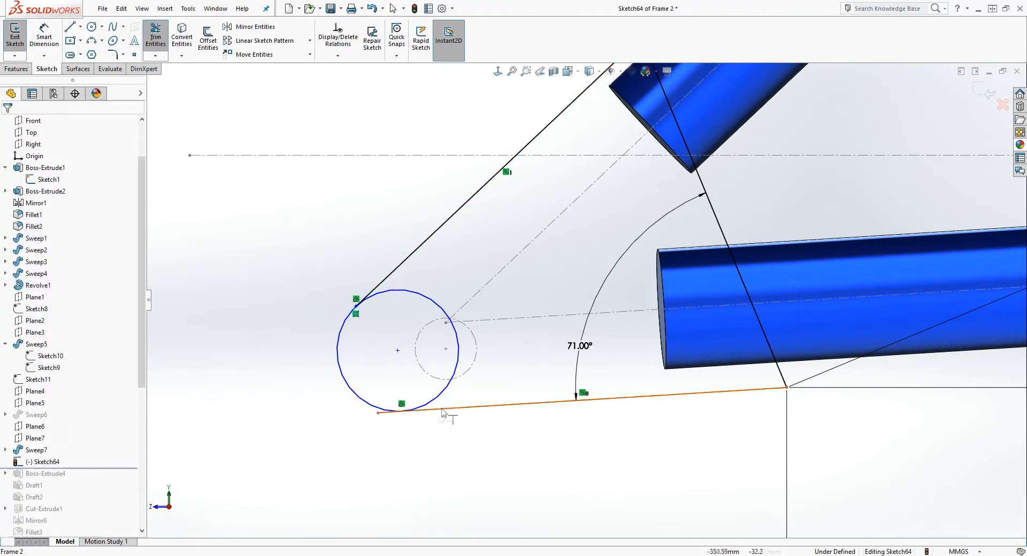
key("Escape")
Step: Trim the lower line's overhang past the circle and the circle's front portion, keeping only the rear arc
left_click(160, 36)
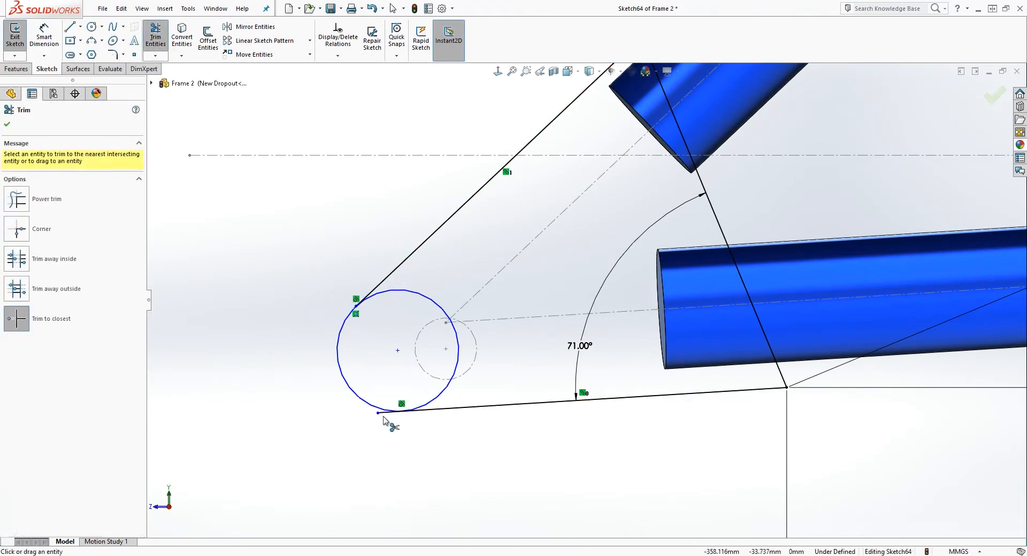
left_click(381, 415)
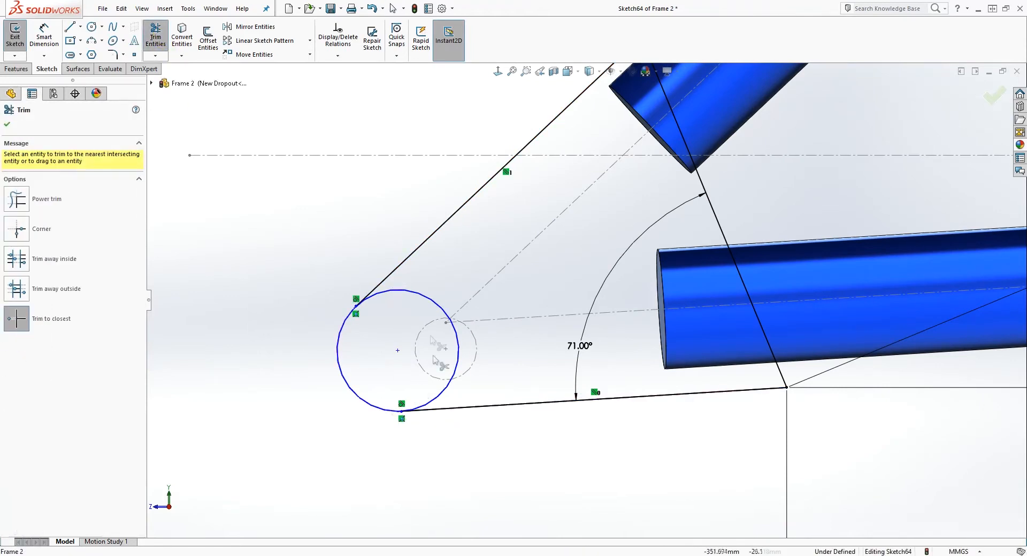
left_click(426, 302)
scroll(499, 382, "up", 3)
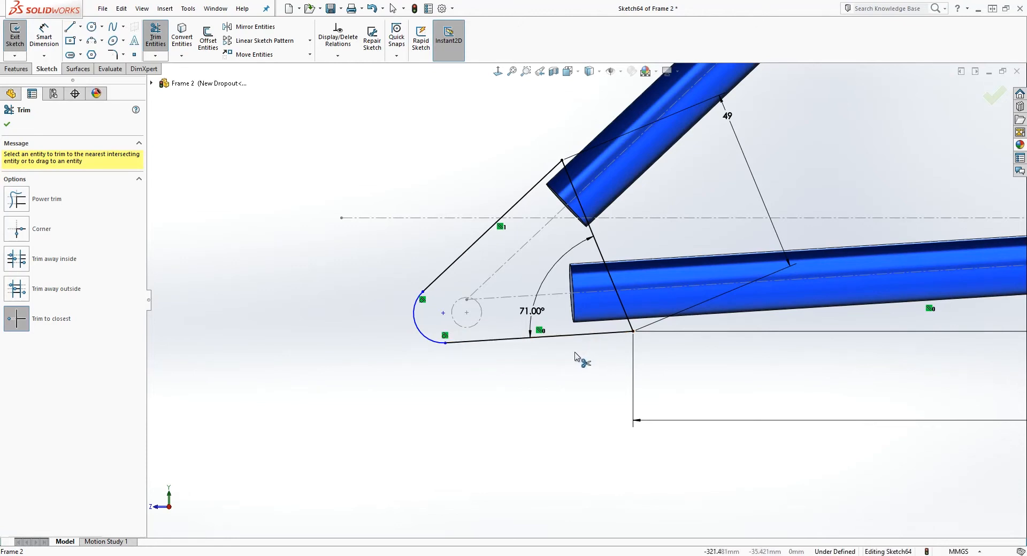
key("Escape")
Step: Dimension the horizontal distance from the lower front corner to the rear arc's centre as 41 mm
left_click(447, 313)
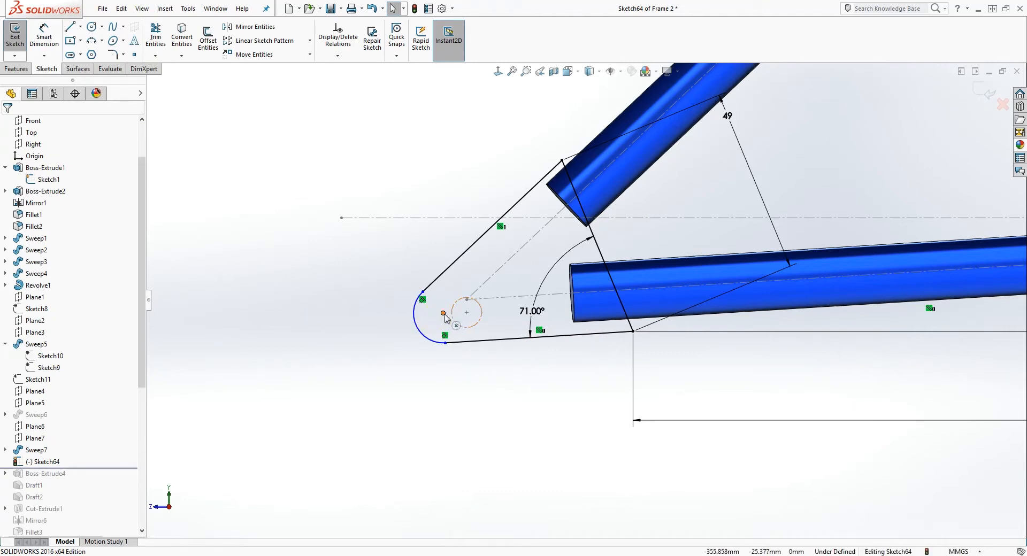
left_click(469, 296)
right_click_drag(515, 412, 517, 351)
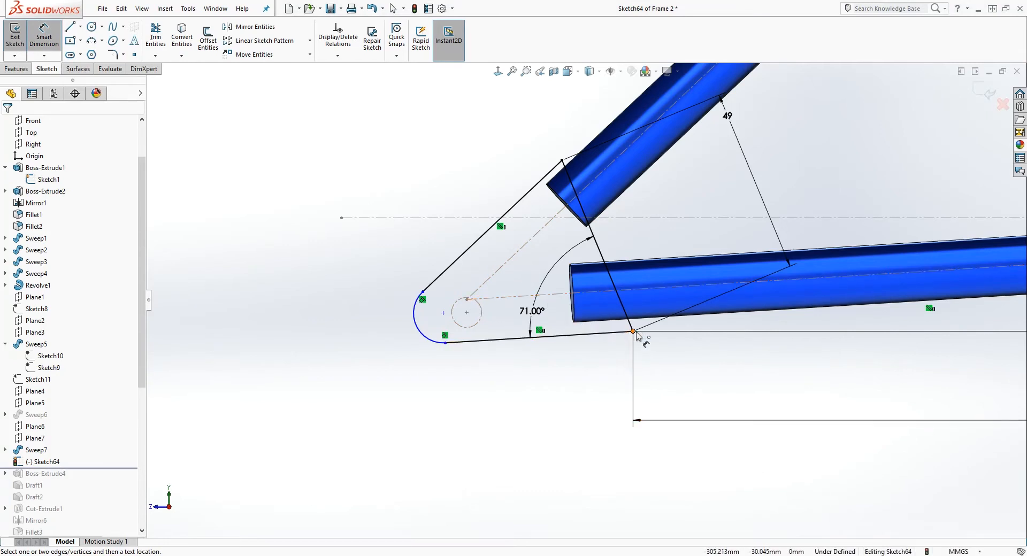
left_click(633, 332)
left_click(444, 315)
left_click(492, 415)
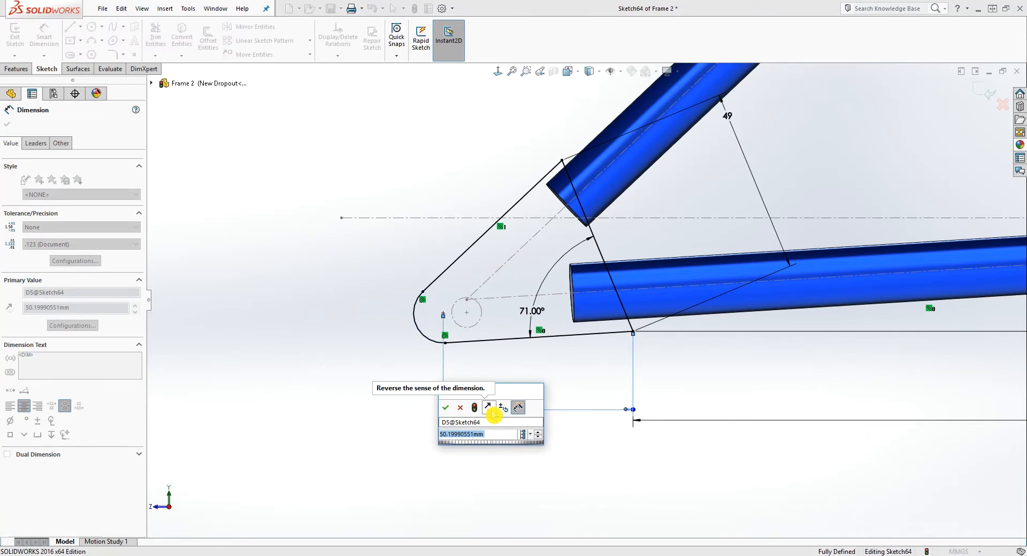
type("41")
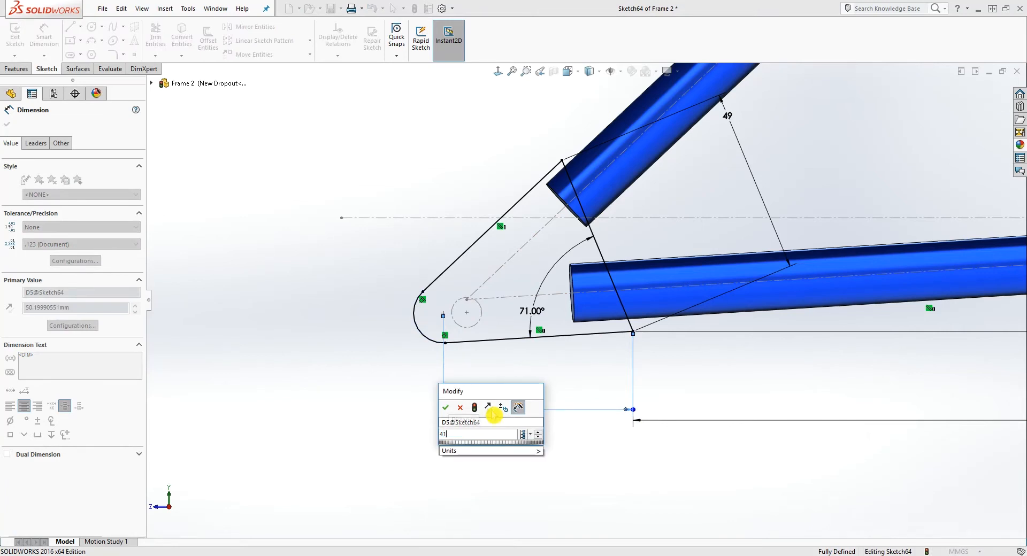
key("Return")
key("Escape")
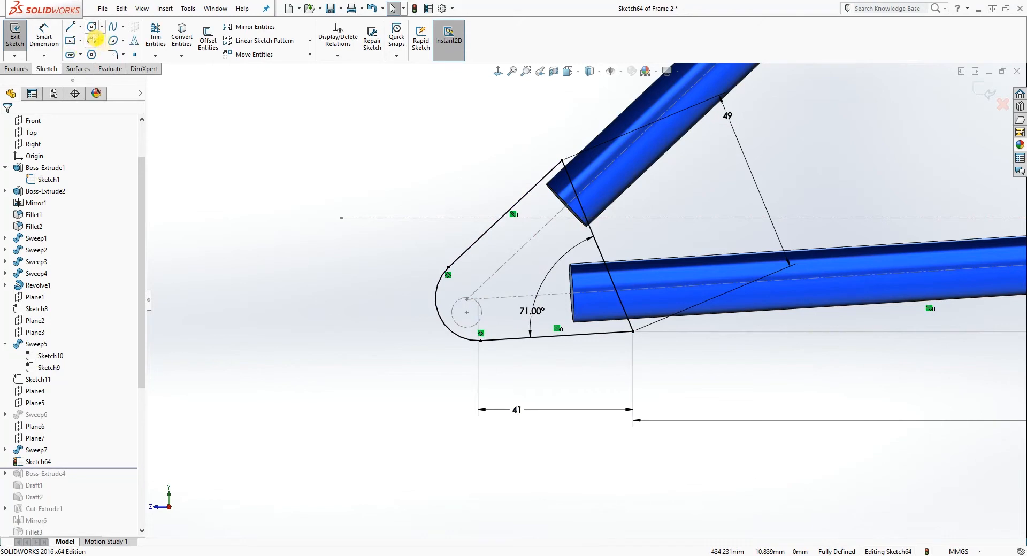
left_click(71, 27)
scroll(556, 259, "down", 1)
key("Escape")
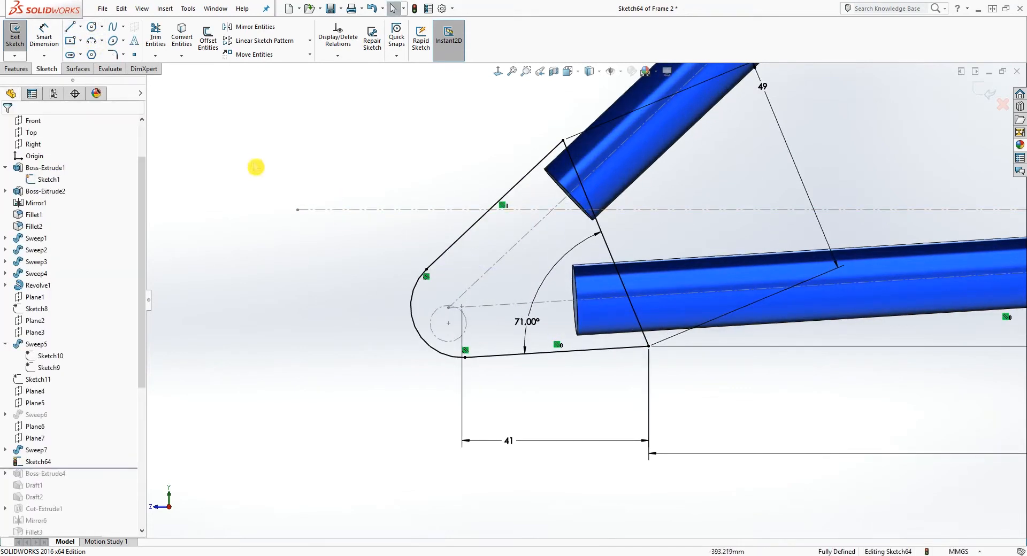
Step: Hide Sketch1 under Boss-Extrude1 and bring the dropout profile into closer view
right_click(56, 183)
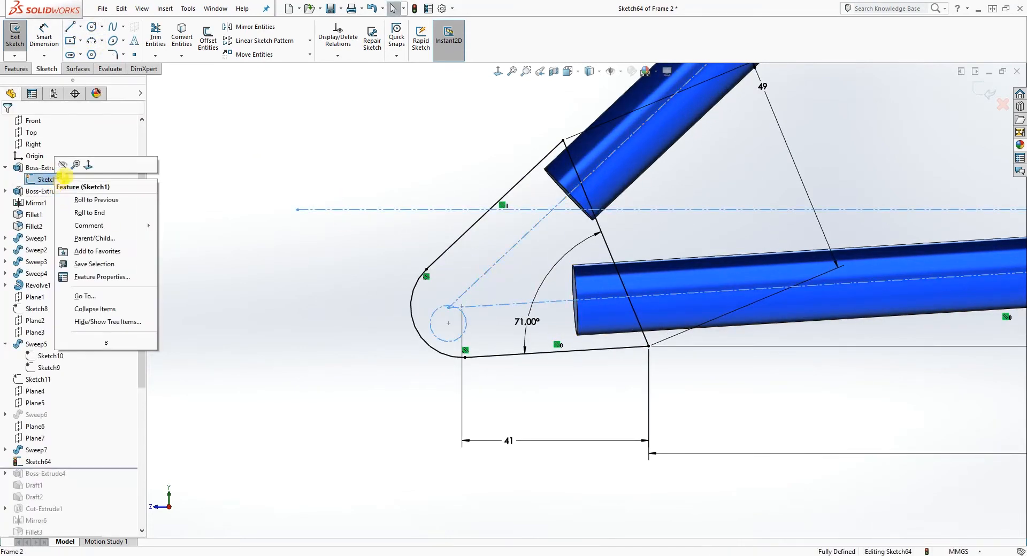
left_click(62, 165)
scroll(706, 291, "up", 3)
scroll(740, 252, "up", 2)
scroll(813, 252, "down", 2)
scroll(877, 270, "up", 4)
scroll(890, 276, "down", 2)
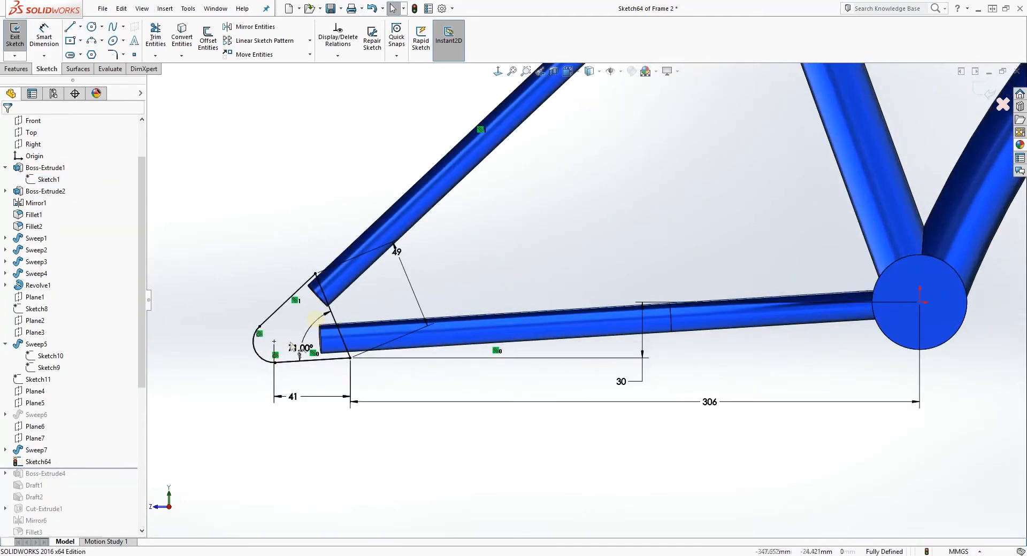
scroll(323, 327, "down", 4)
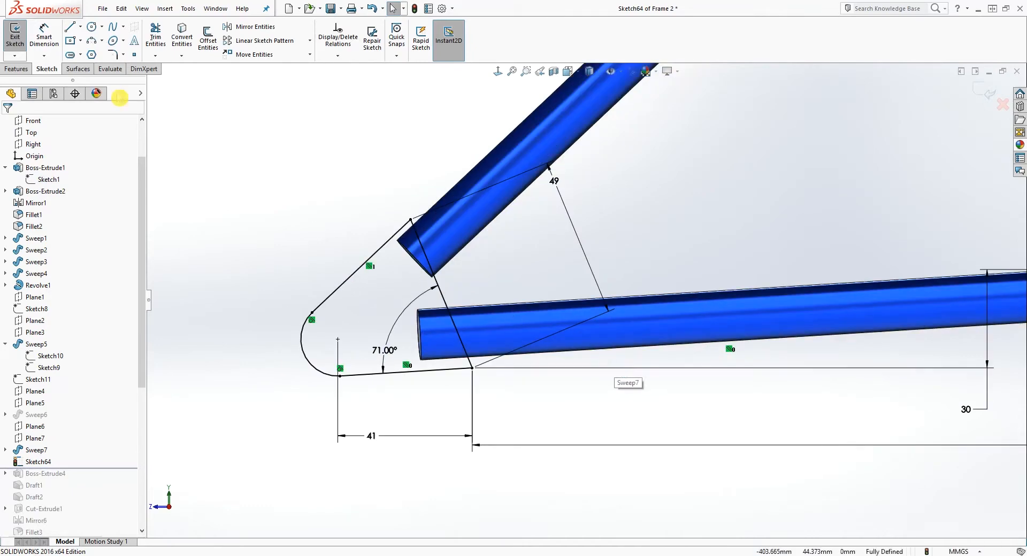
Step: Sketch a slightly inclined line about 33 mm long across the upper end of the rear arc, extending into the profile
left_click(72, 33)
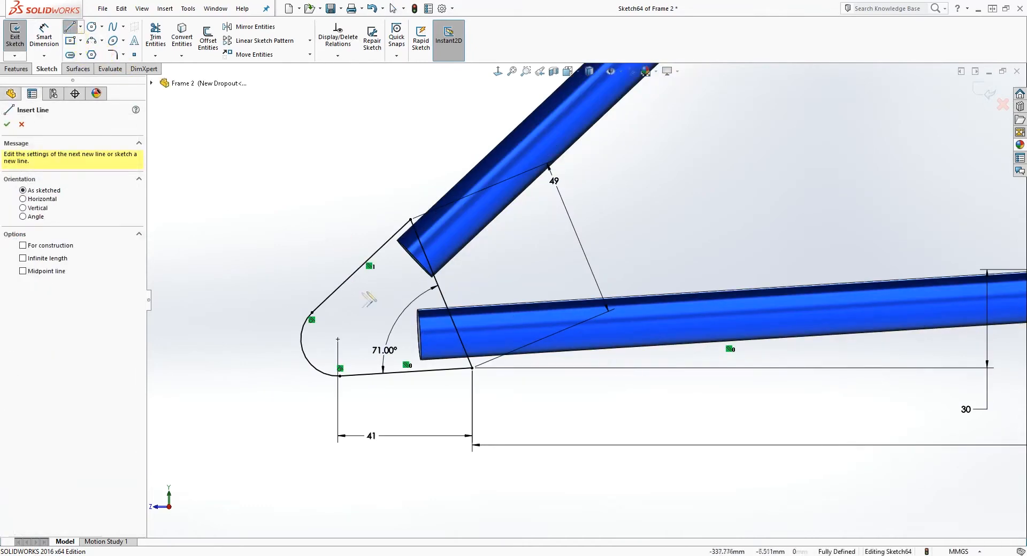
scroll(374, 326, "down", 2)
scroll(353, 320, "down", 1)
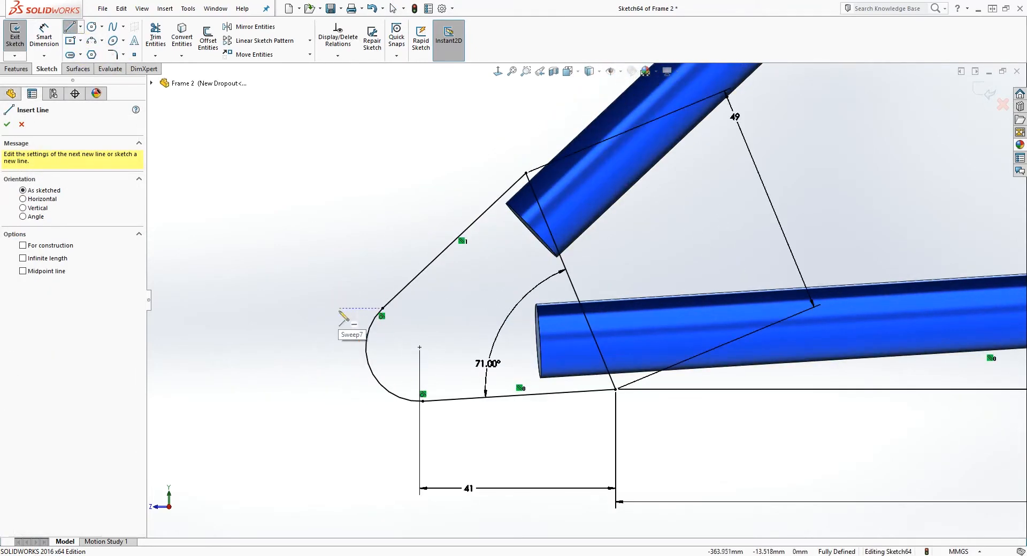
left_click(339, 314)
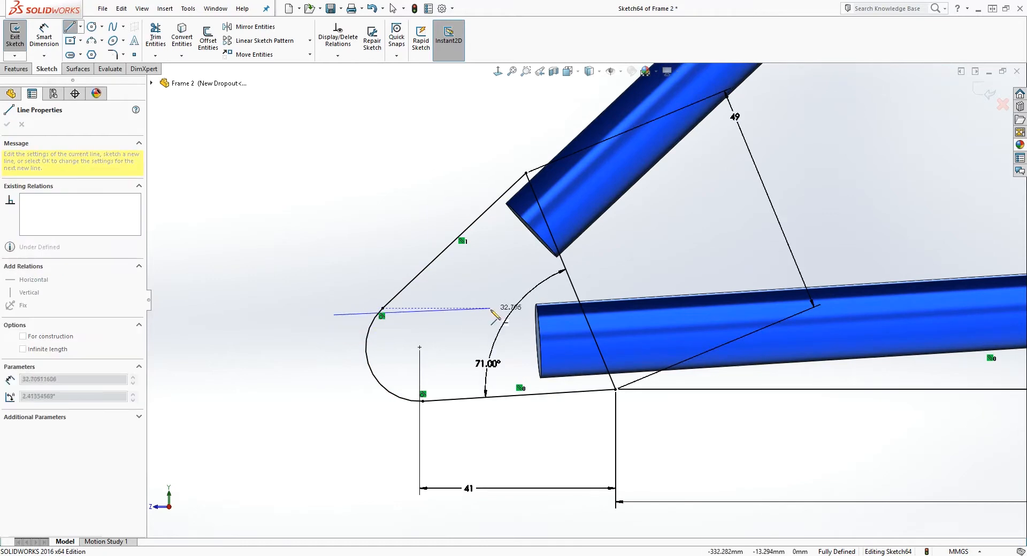
left_click(491, 310)
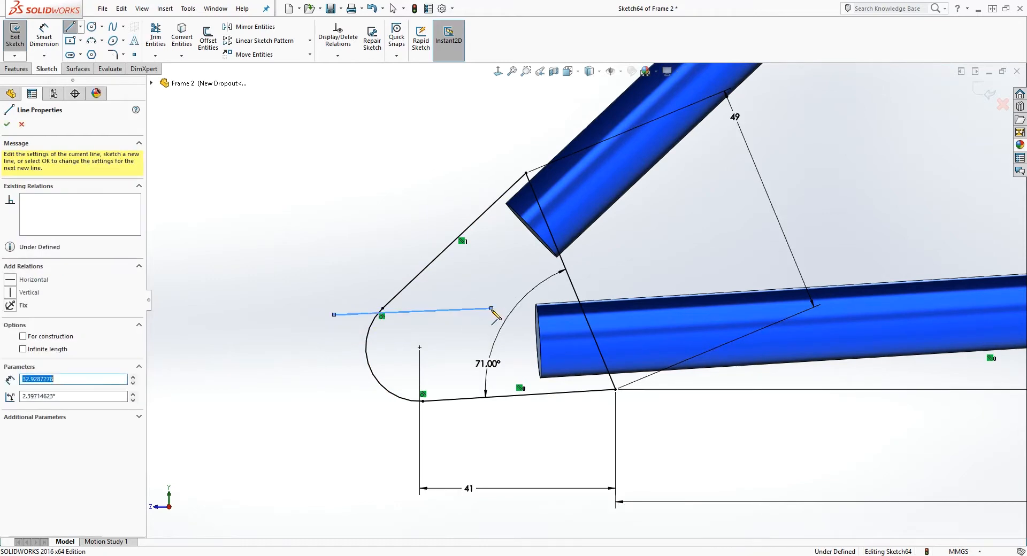
key("Escape")
Step: Sketch a second inclined line about 31 mm long below the first, crossing the lower part of the rear arc
right_click_drag(290, 396, 470, 360)
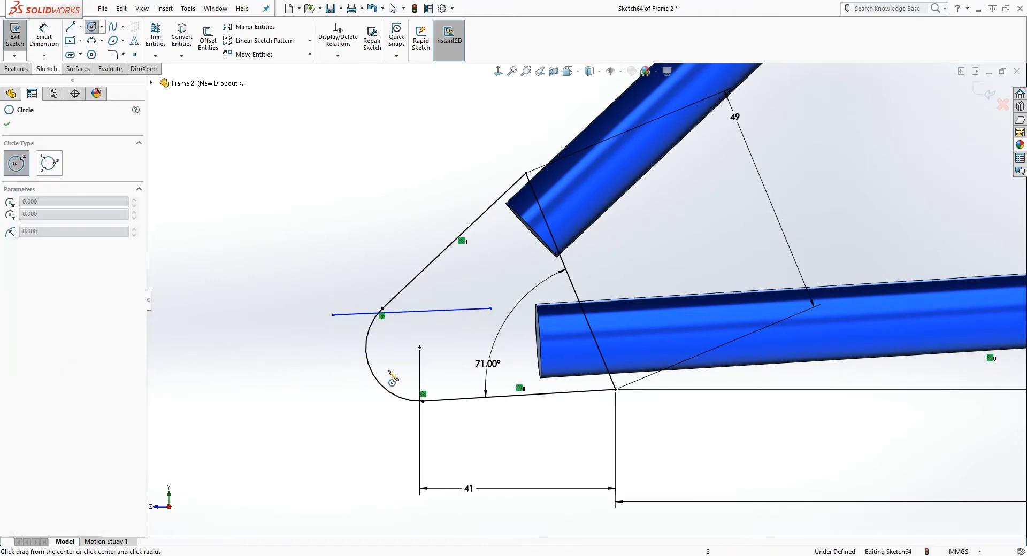
key("Escape")
right_click_drag(388, 382, 324, 384)
key("Escape")
left_click(334, 385)
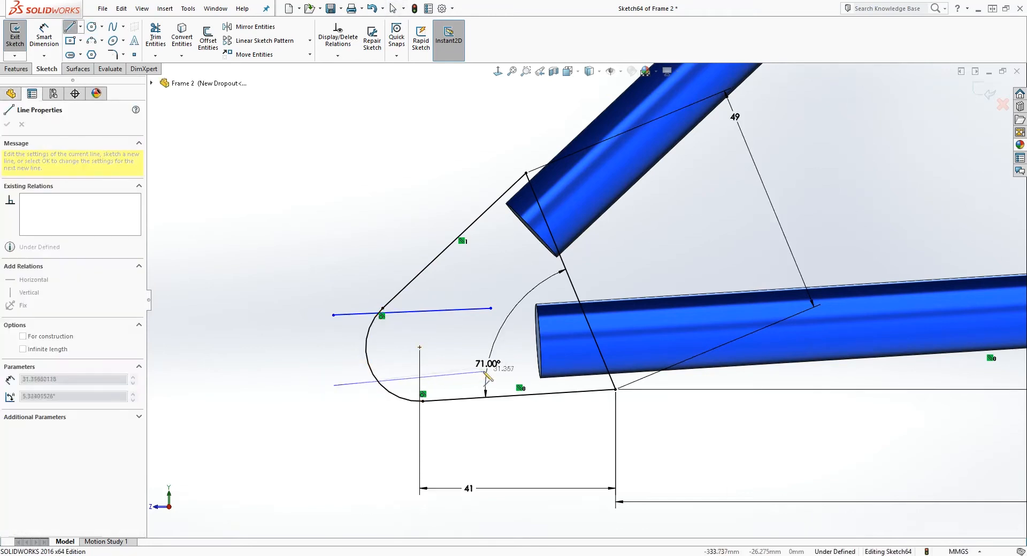
left_click(478, 369)
key("Escape")
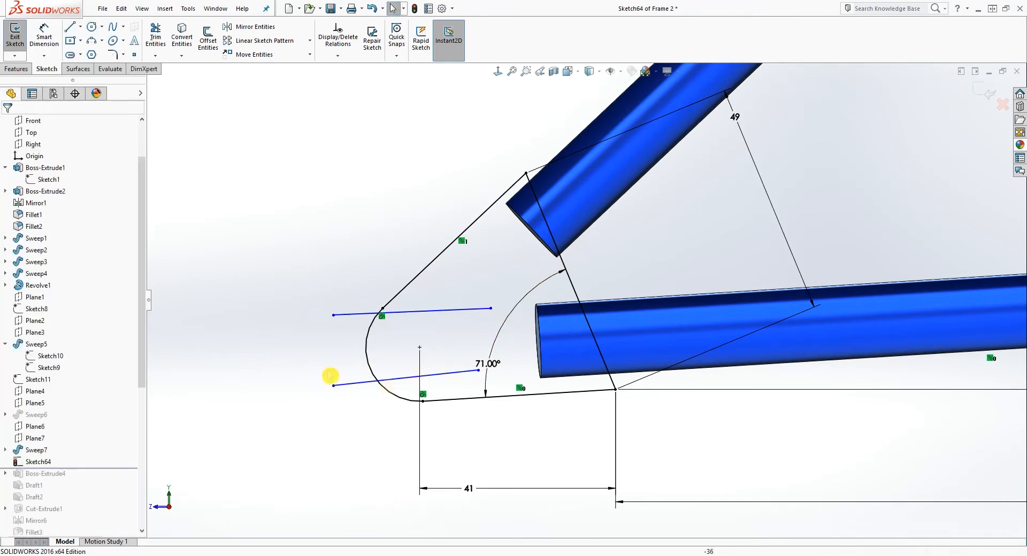
Step: Make the two new inclined lines across the rear arc parallel
left_click(439, 374)
left_click(428, 374, "ctrl")
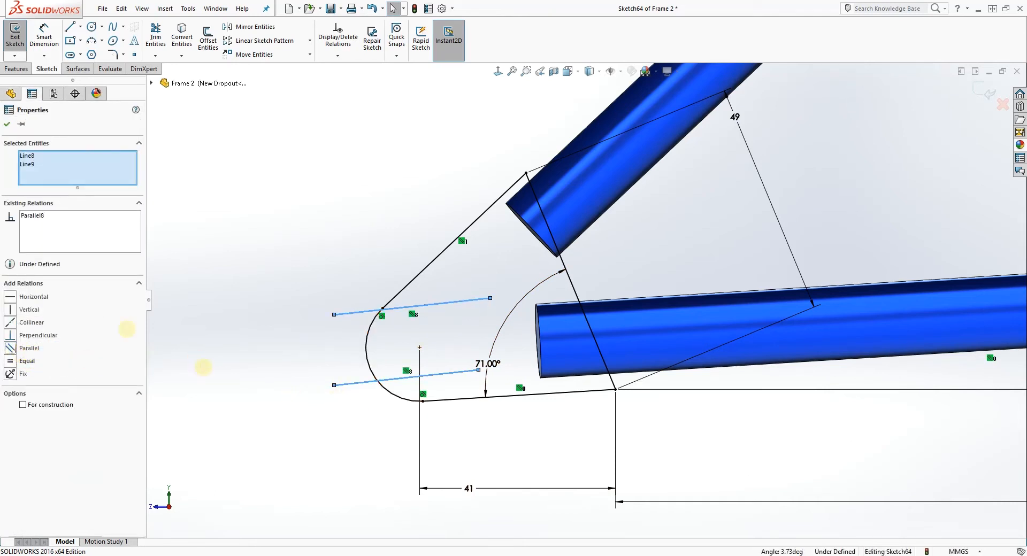
left_click(157, 272)
Step: Dimension the angle between the lower inclined line and the profile's bottom edge as 4.75°
right_click_drag(502, 451, 494, 415)
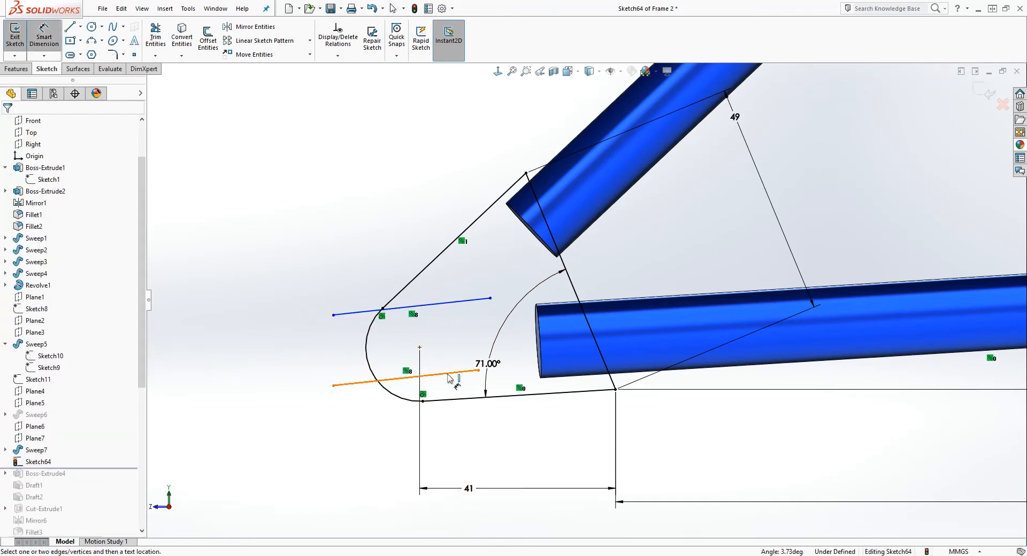
left_click(449, 374)
left_click(458, 399)
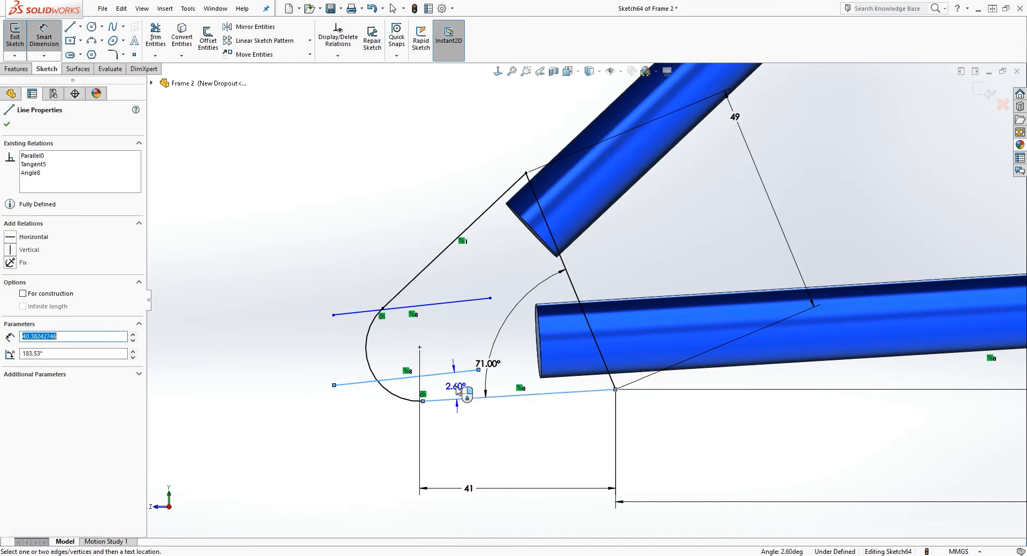
left_click(458, 391)
type("4.75")
key("Return")
key("Escape")
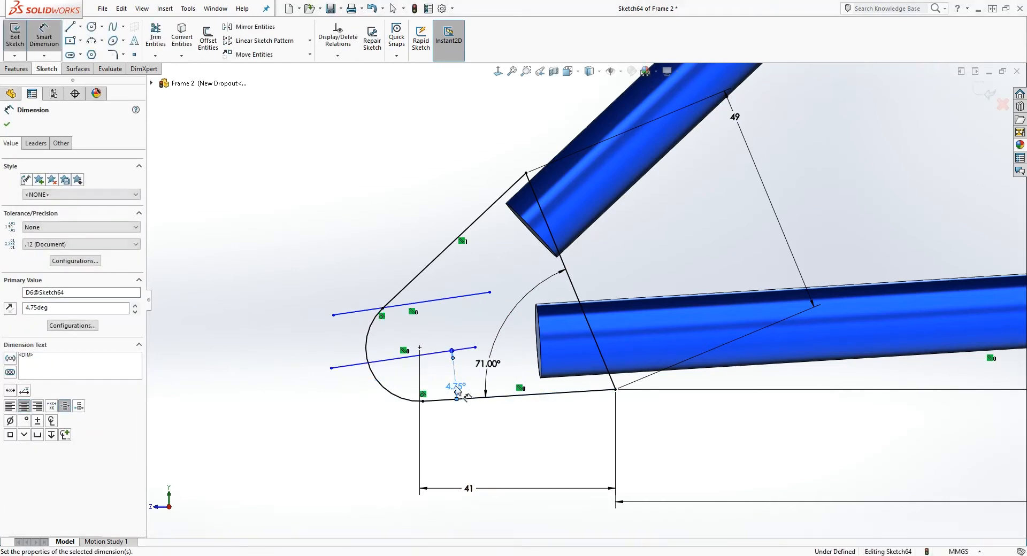
left_click(456, 269)
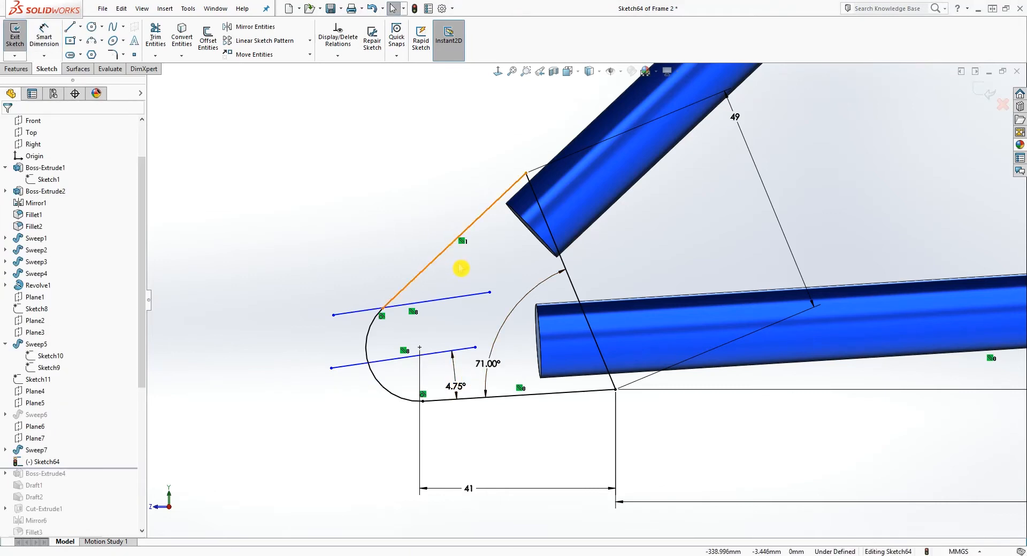
Step: Dimension the vertical distance from the lower front corner to the lower inclined line's front end as 11.5 mm, placing its text near the slot
right_click_drag(722, 489, 718, 422)
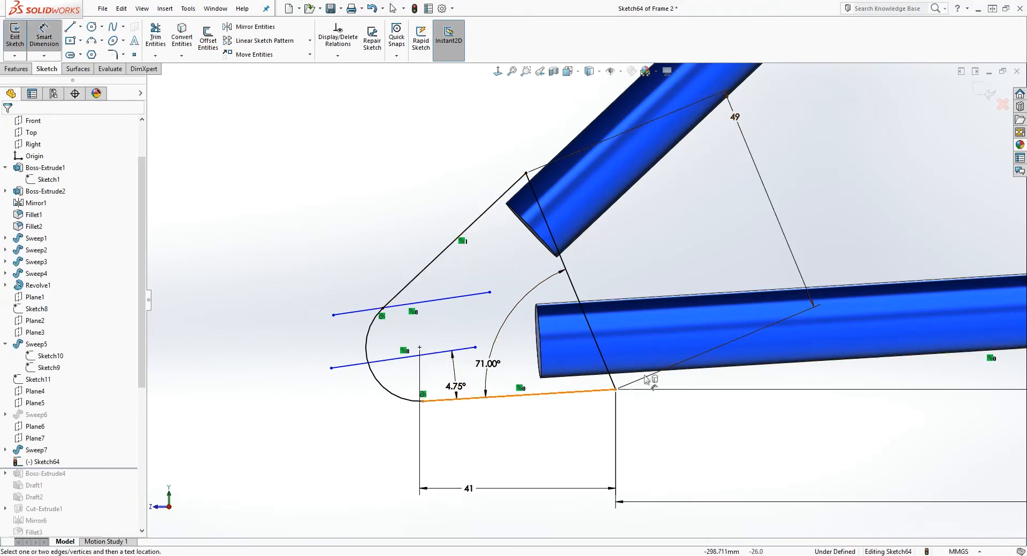
left_click(615, 391)
left_click(476, 347)
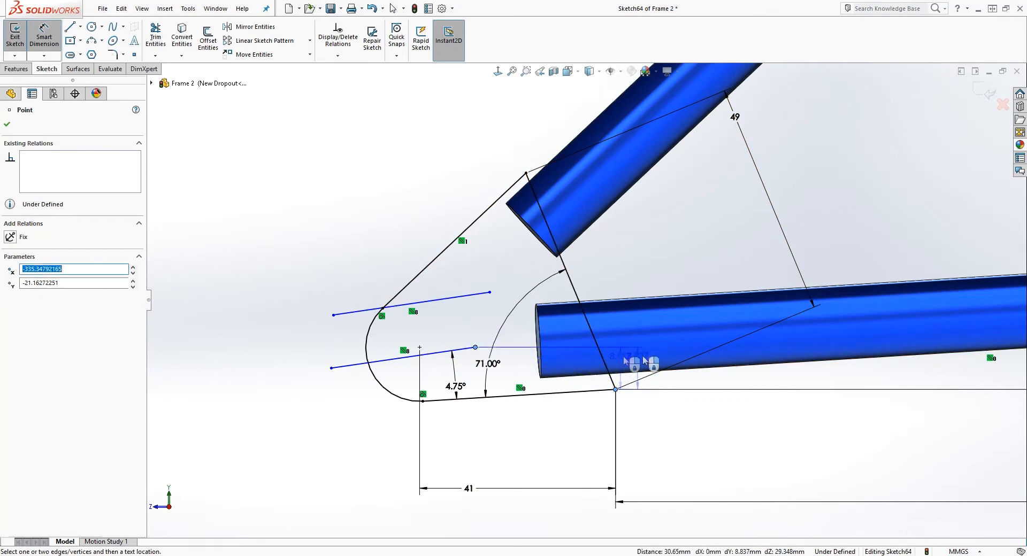
left_click(693, 368)
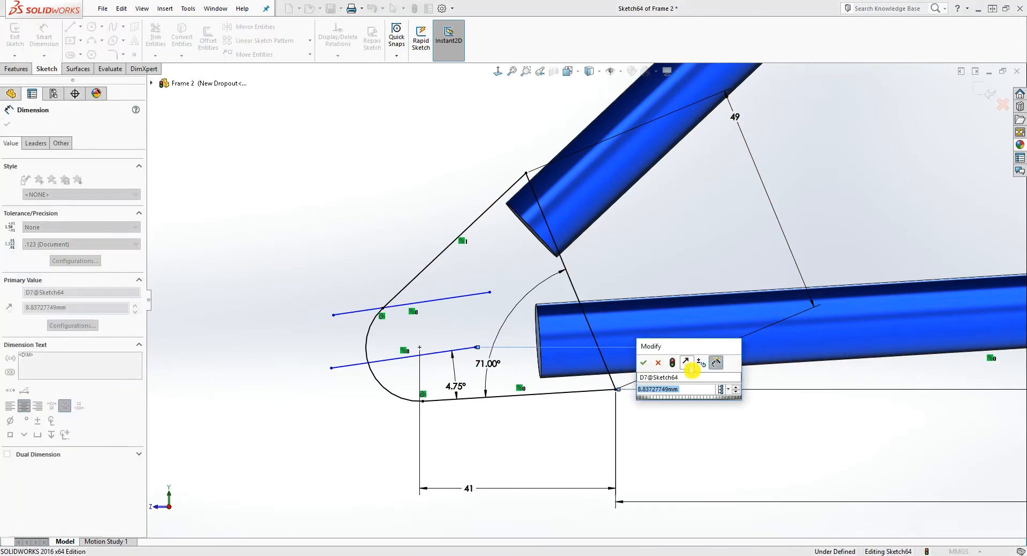
type("11.5")
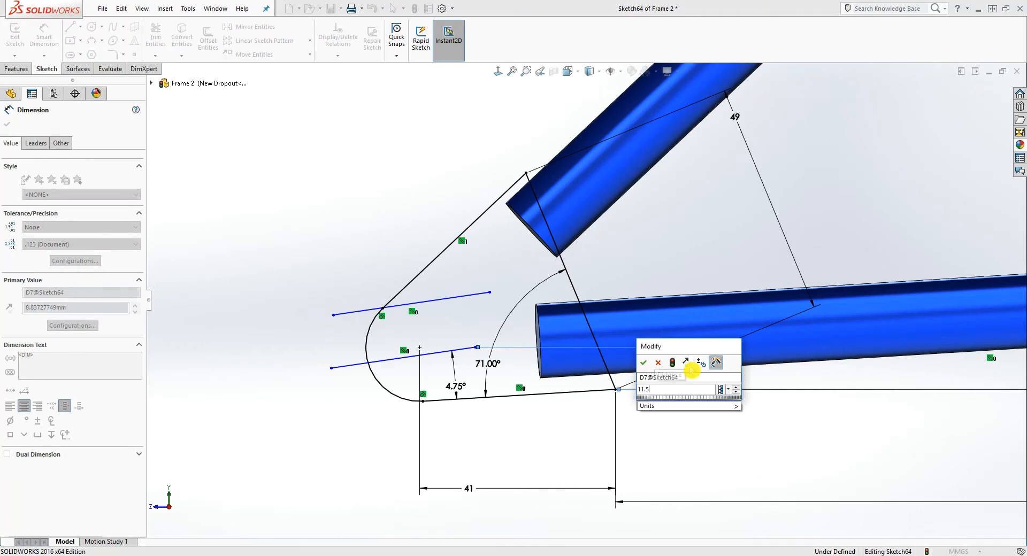
key("Return")
key("Escape")
left_click_drag(688, 357, 541, 363)
key("Escape")
left_click(465, 315)
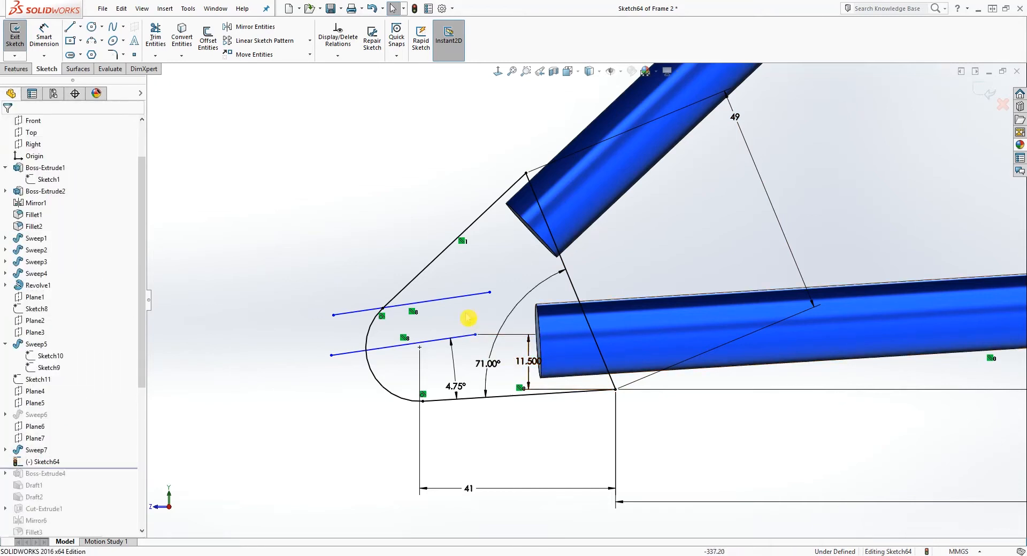
Step: Adjust the front endpoints of both inclined lines slightly and sketch a circle of about 3.5 mm radius between them
left_click_drag(489, 295, 487, 293)
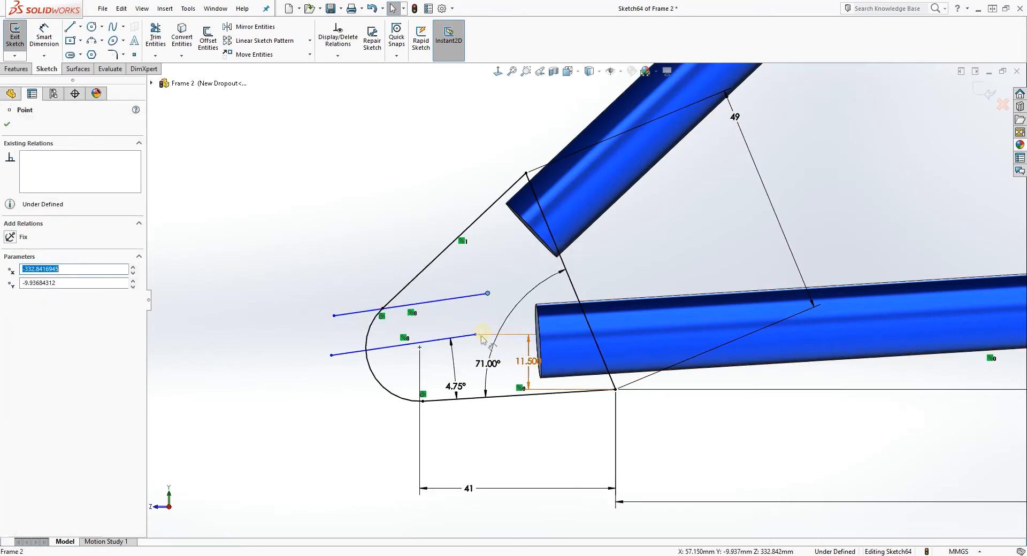
left_click_drag(476, 336, 479, 365)
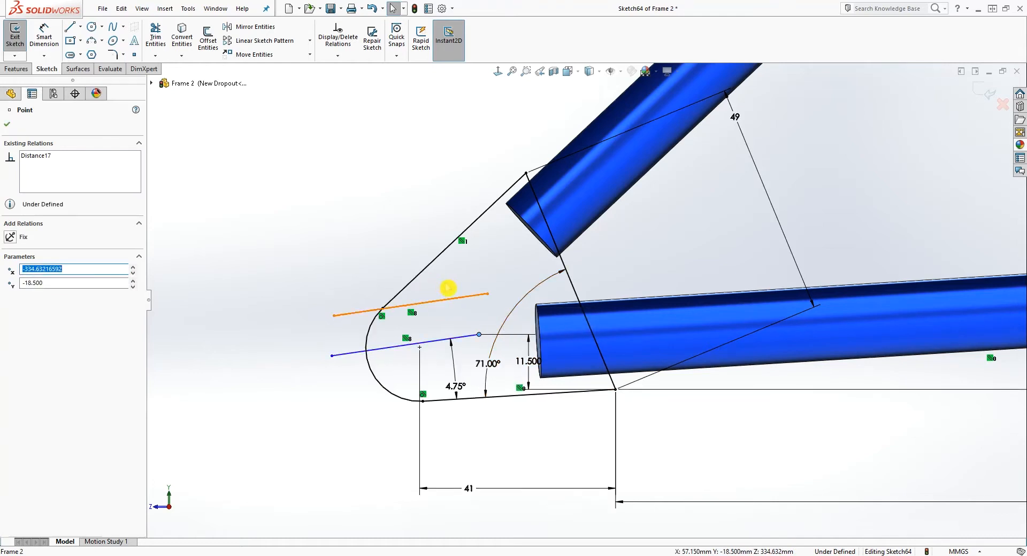
left_click(94, 27)
left_click(469, 316)
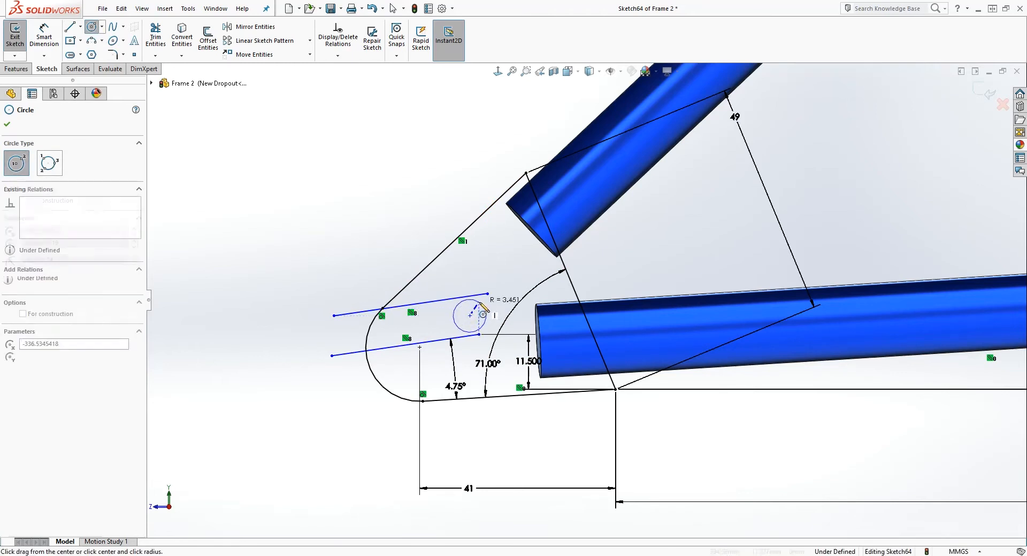
left_click(483, 314)
key("Escape")
Step: Make the circle tangent to both the upper and the lower inclined line
left_click(409, 305)
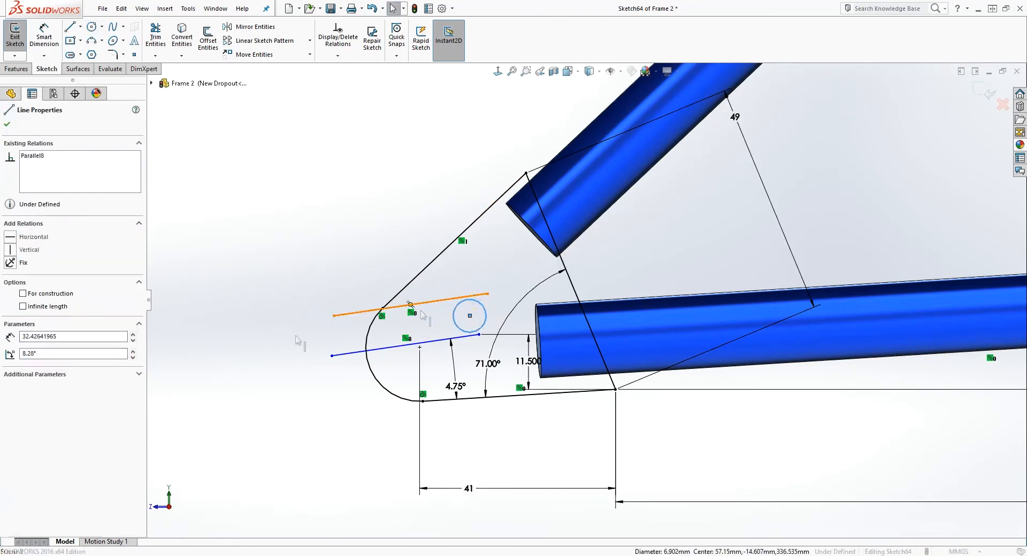
left_click(9, 300)
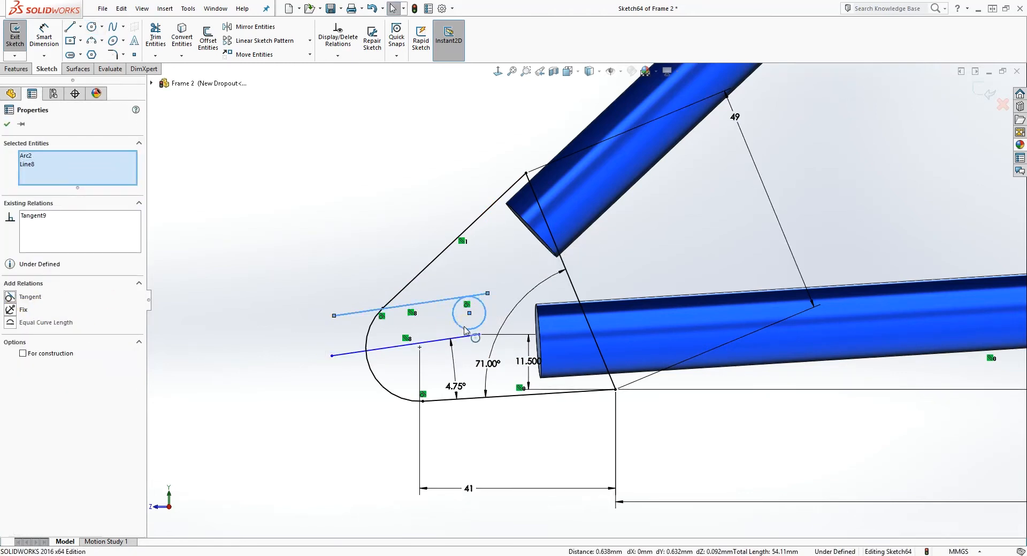
left_click(464, 336, "ctrl")
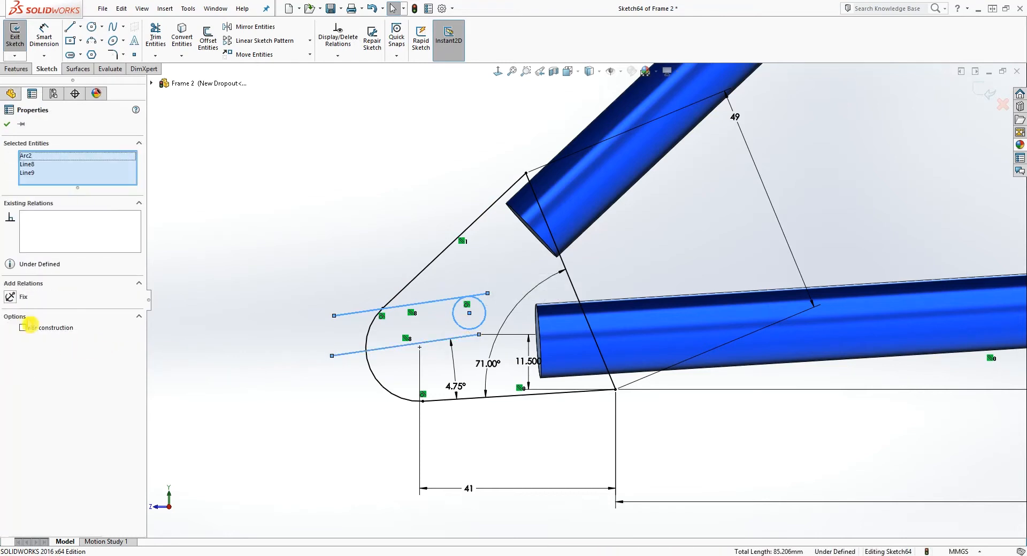
key("Escape")
left_click(464, 329)
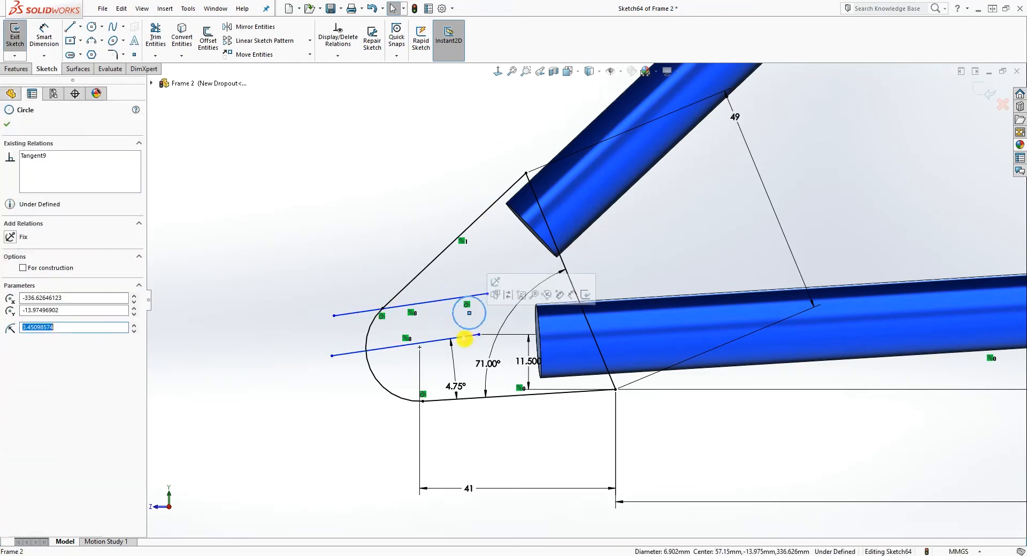
left_click(463, 337, "ctrl")
left_click(10, 299)
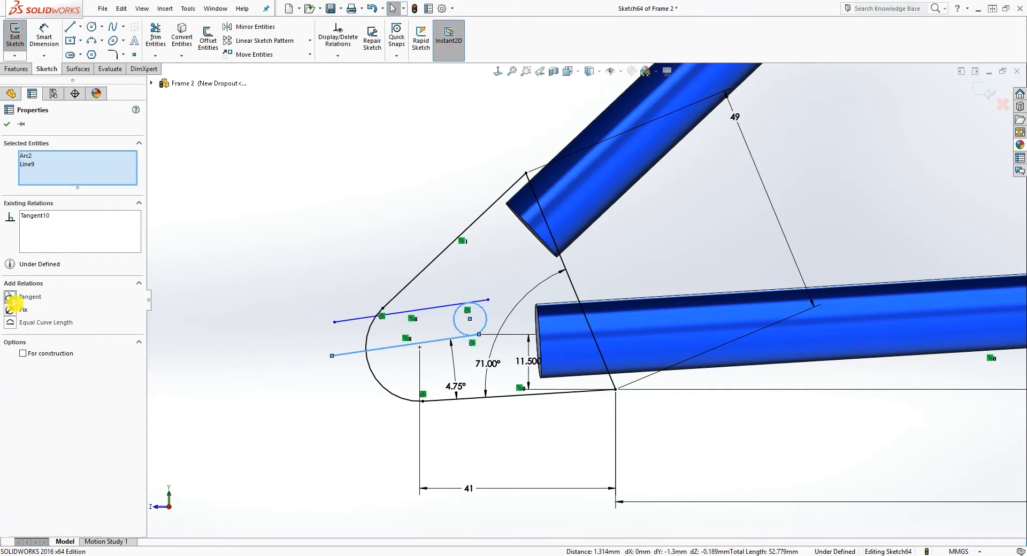
key("Escape")
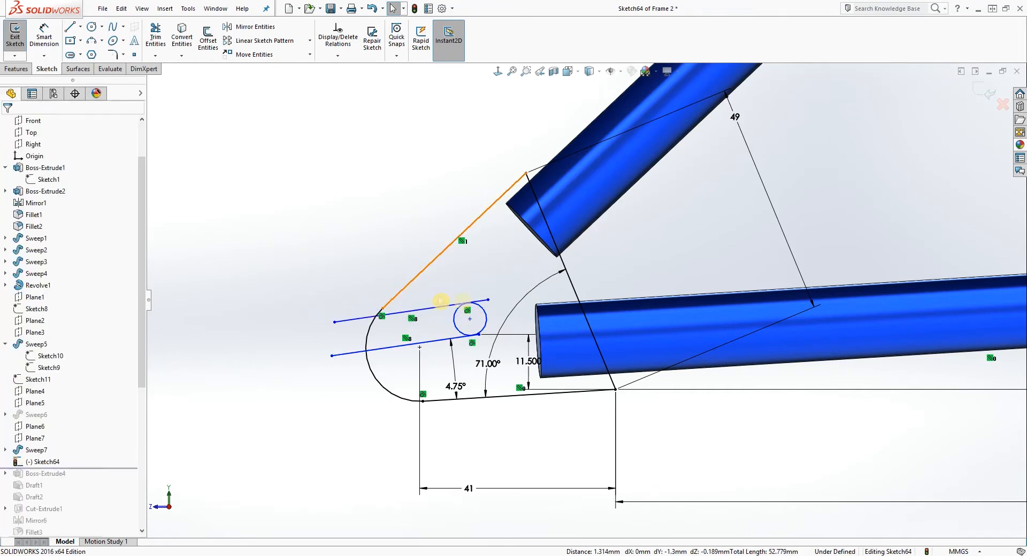
Step: Delete the 11.5 mm vertical dimension on the lower inclined line's front end
scroll(523, 362, "down", 2)
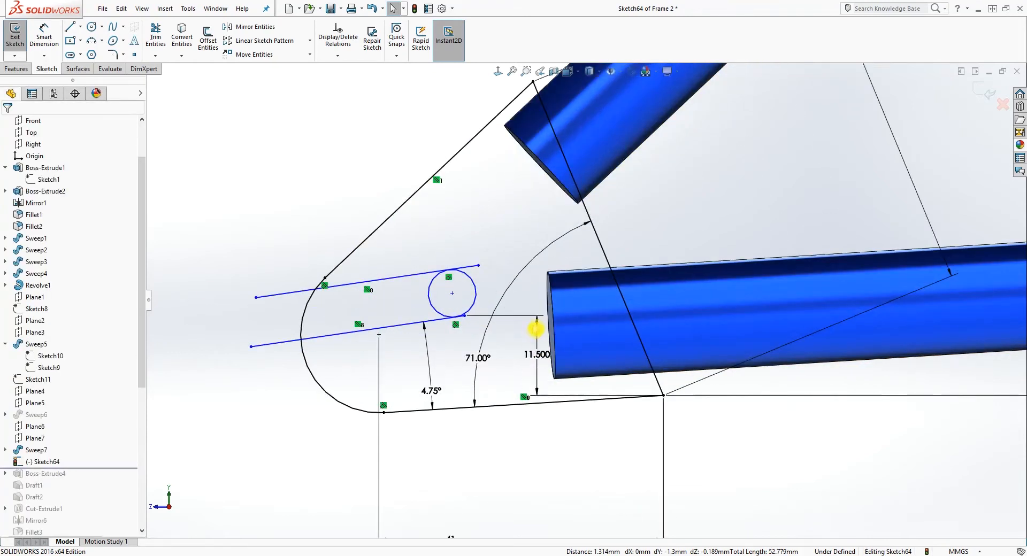
left_click(535, 350)
key("Delete")
Step: Dimension the vertical distance from the circle's centre to the outline's lower front corner as 11.5 mm, placing its text near the slot
right_click_drag(505, 455, 504, 354)
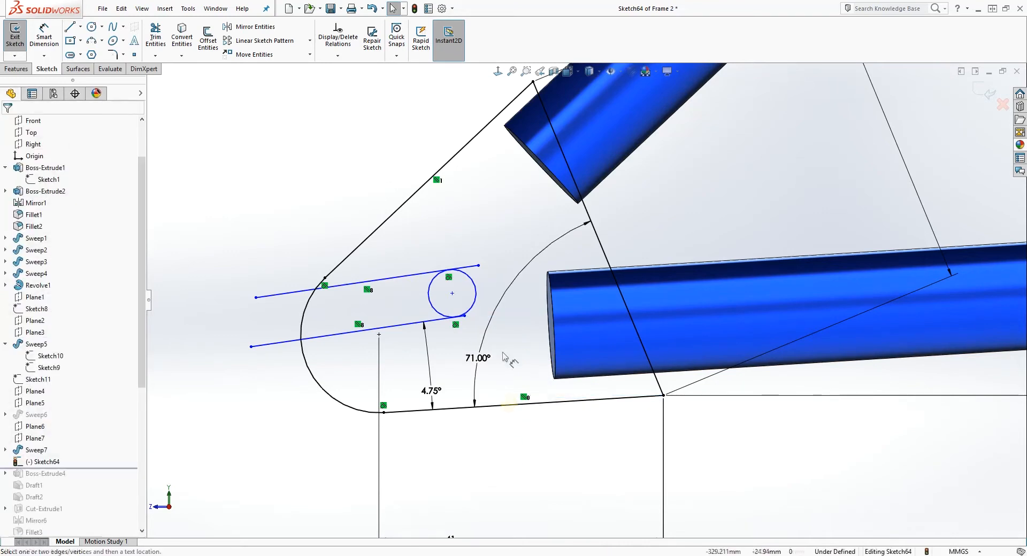
left_click(452, 293)
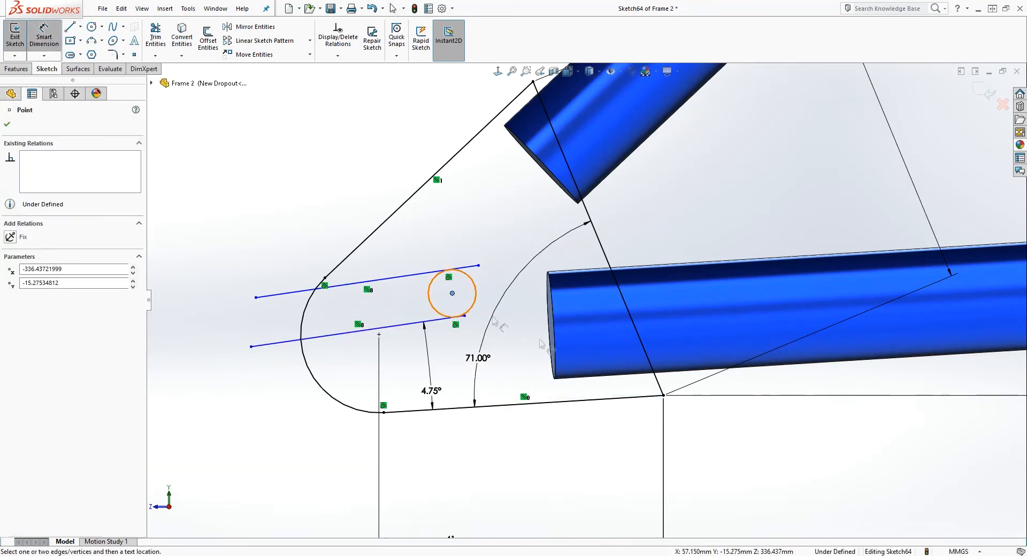
left_click(663, 396)
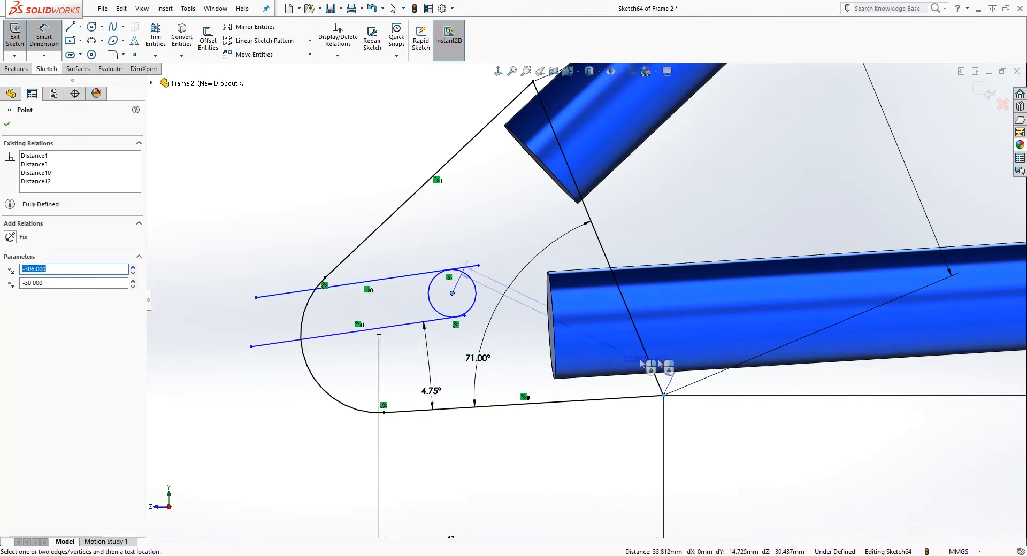
left_click(709, 359)
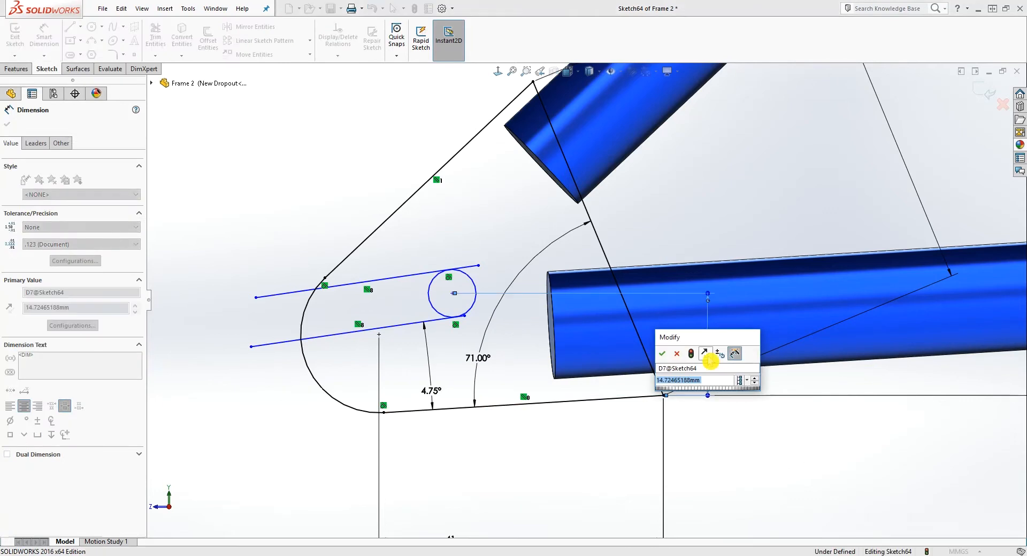
type("11.5")
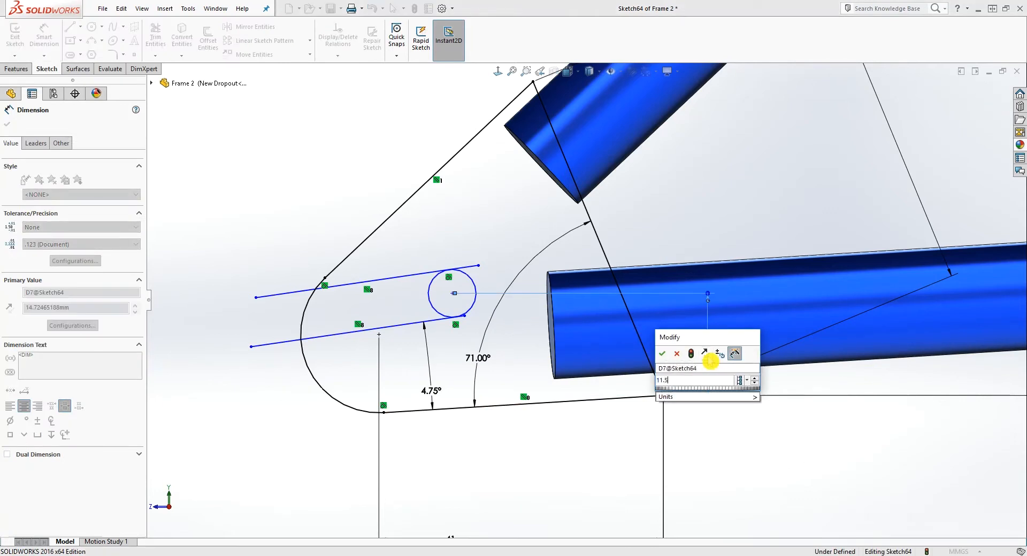
key("Return")
left_click_drag(708, 357, 539, 348)
left_click(398, 366)
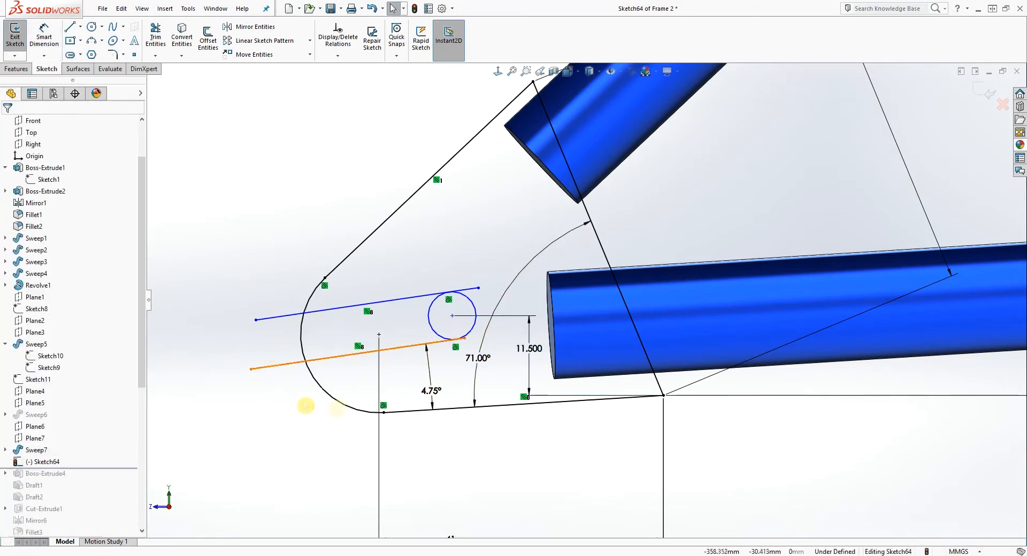
right_click_drag(475, 462, 475, 417)
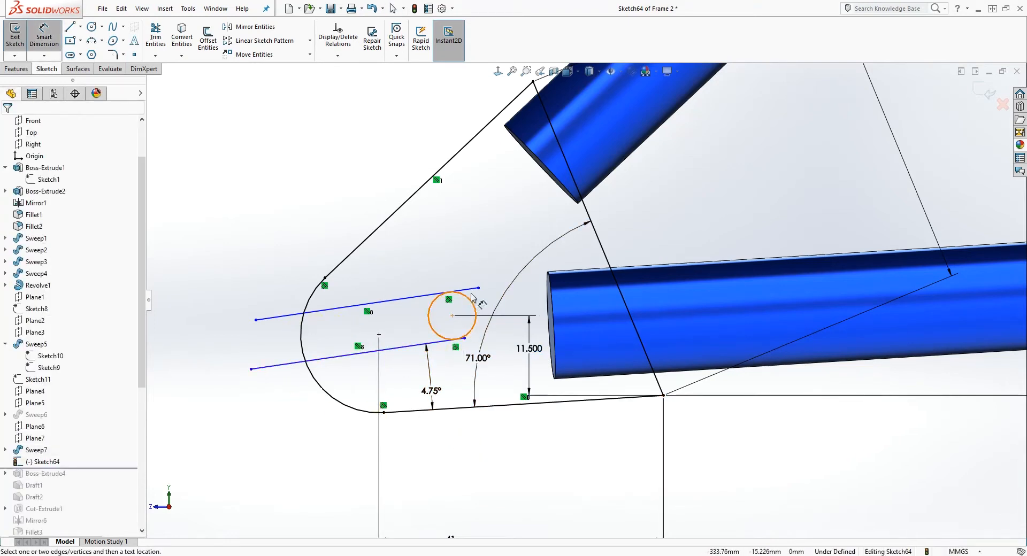
left_click(470, 303)
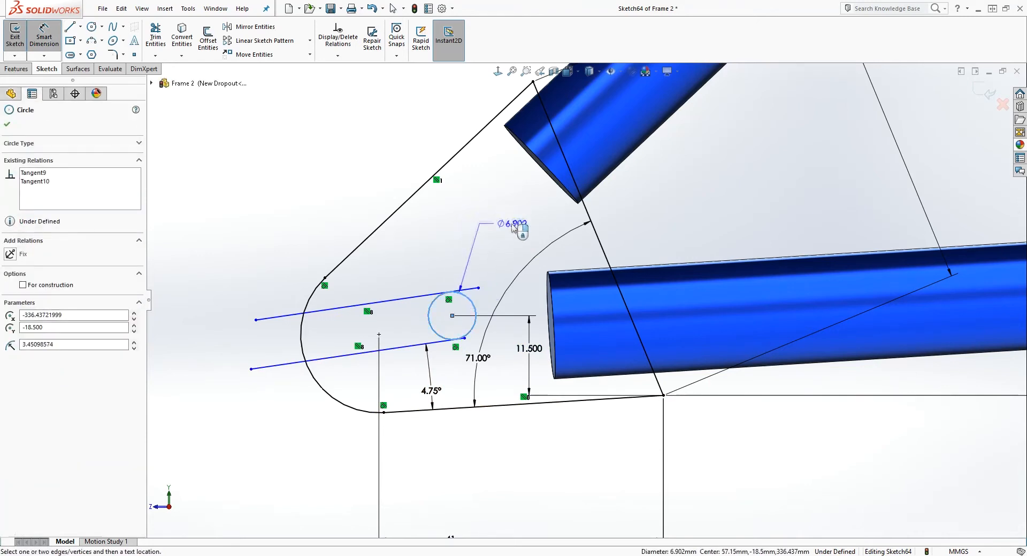
key("Escape")
Step: Trim the circle's rear half and both inclined lines' front overhangs to form the slot's rounded front end
left_click(156, 37)
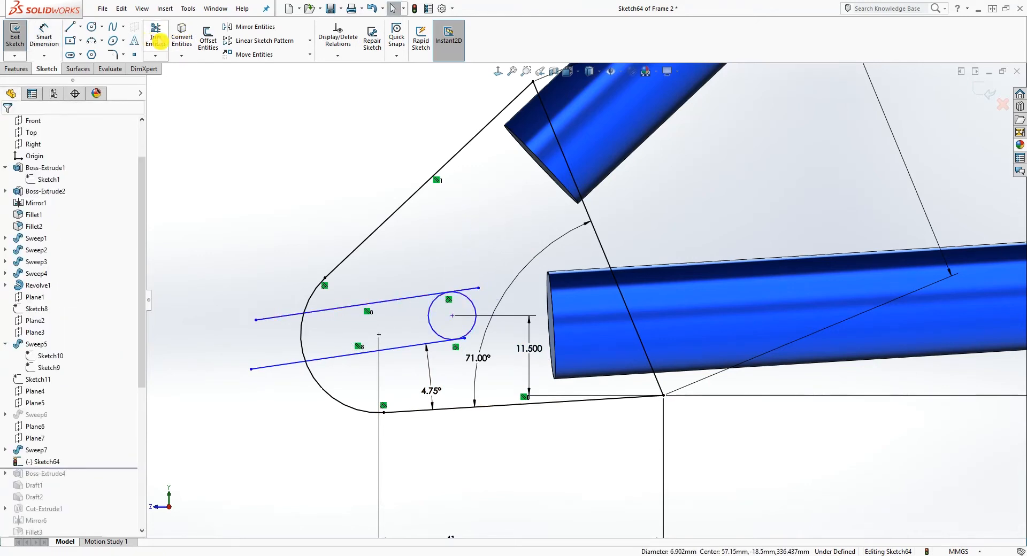
left_click(429, 322)
scroll(463, 347, "down", 5)
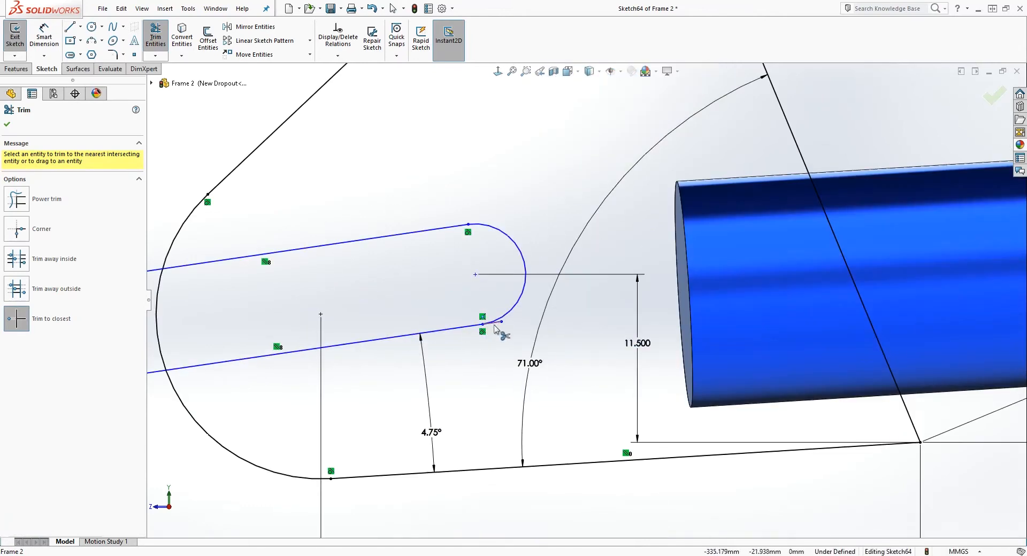
scroll(490, 353, "up", 5)
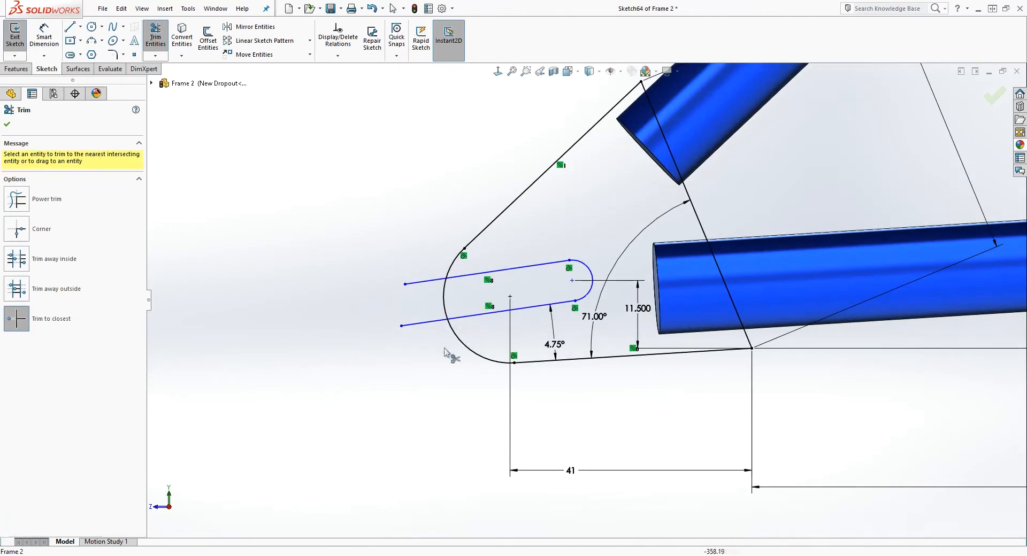
Step: Dimension the distance between the two inclined slot lines as 11 mm, placing the text behind the profile
right_click_drag(440, 363, 444, 321)
left_click(463, 276)
left_click(470, 316)
left_click(368, 315)
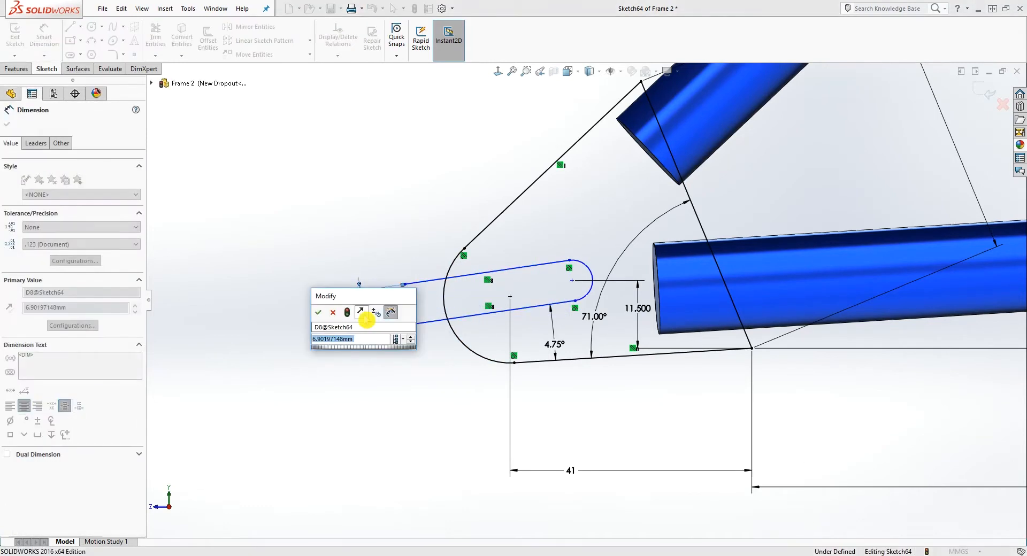
type("11")
key("Return")
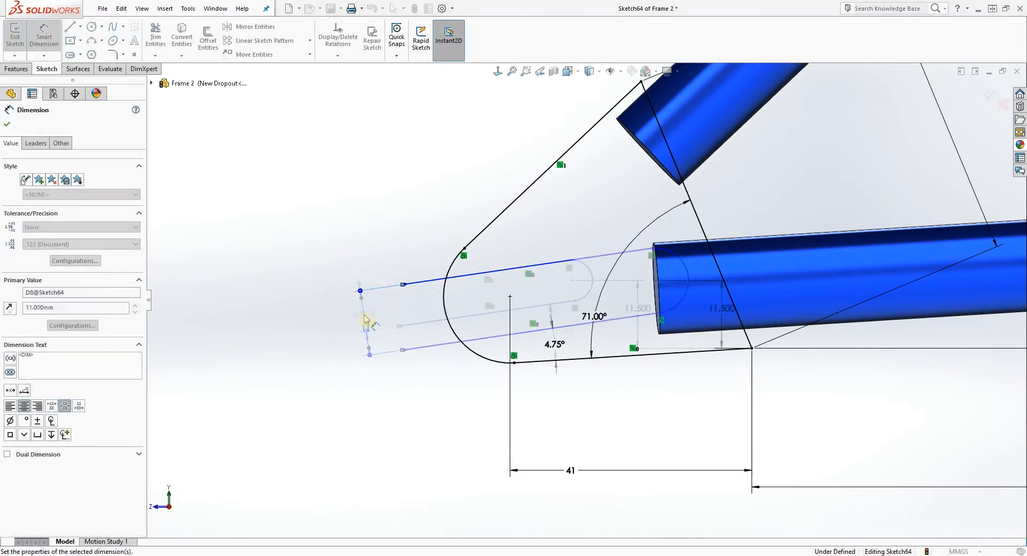
Step: Move the centre of the slot's front arc rearward, clear of the lower stay
left_click(582, 293)
mouse_move(654, 282)
left_mouse_down()
mouse_move(590, 283)
mouse_move(600, 291)
mouse_move(590, 280)
mouse_move(550, 283)
left_mouse_up()
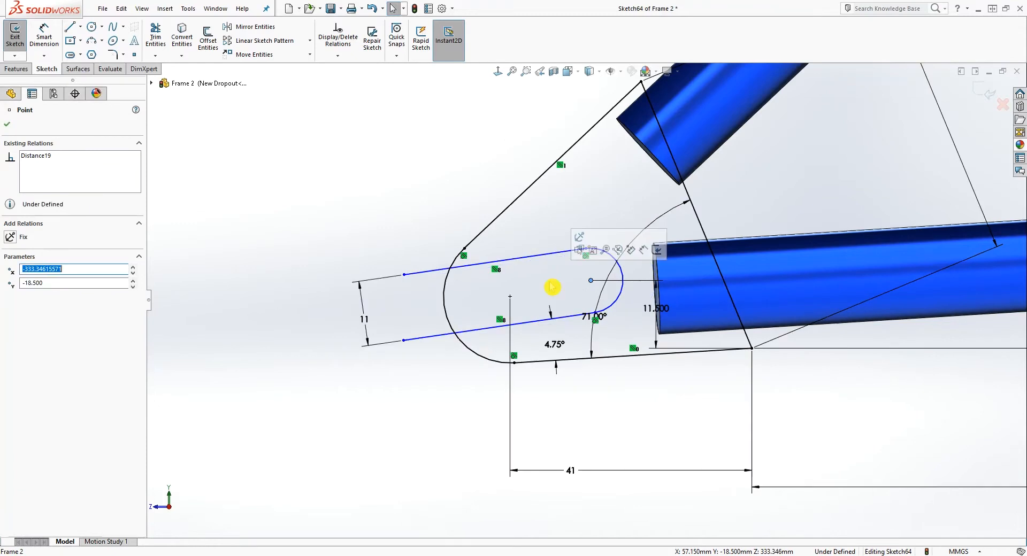
left_click(550, 283)
left_click(648, 302)
left_click(618, 424)
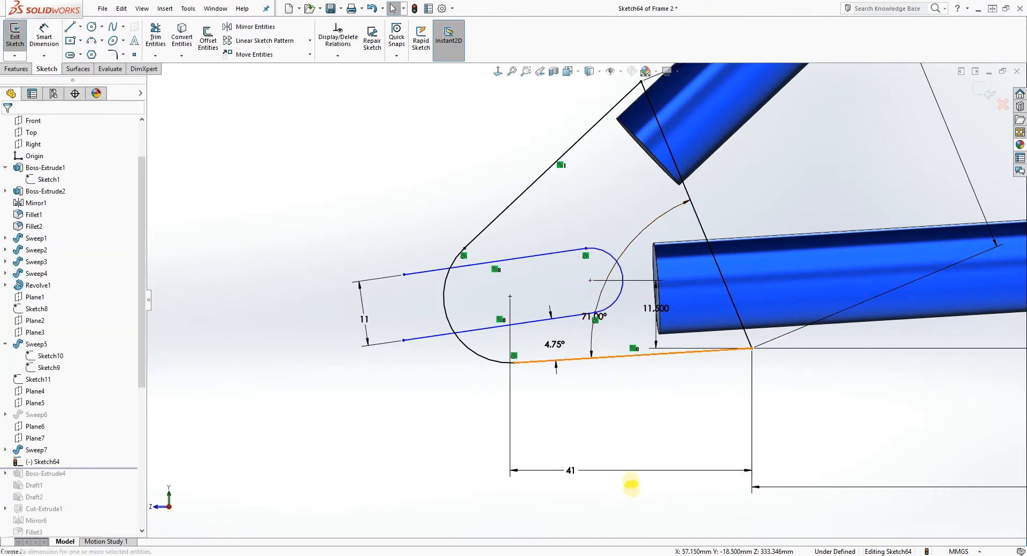
Step: Dimension the horizontal distance from the outline's lower front corner to the slot arc's centre as 28 mm
right_click_drag(631, 484, 633, 455)
left_click(751, 349)
left_click(590, 280)
left_click(626, 421)
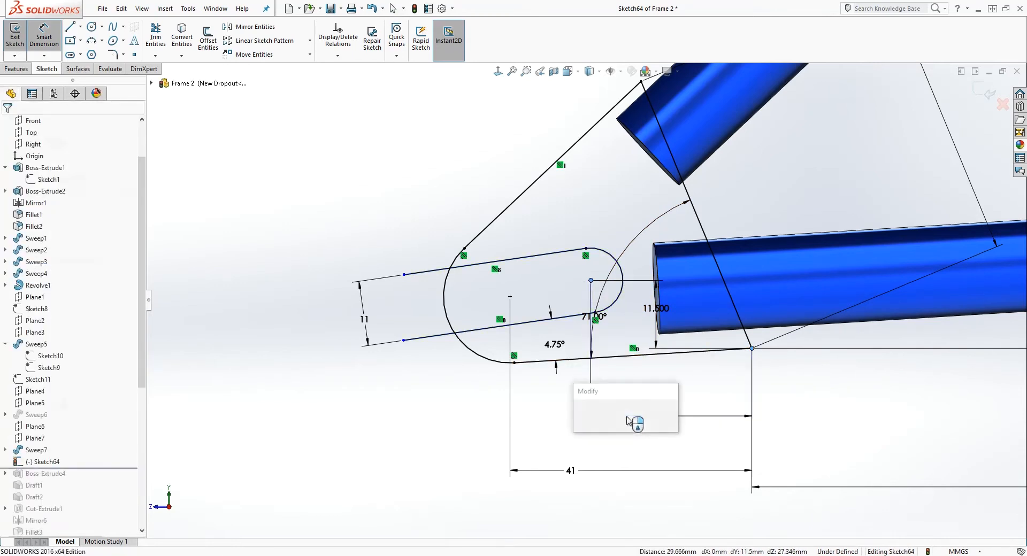
type("28")
key("Return")
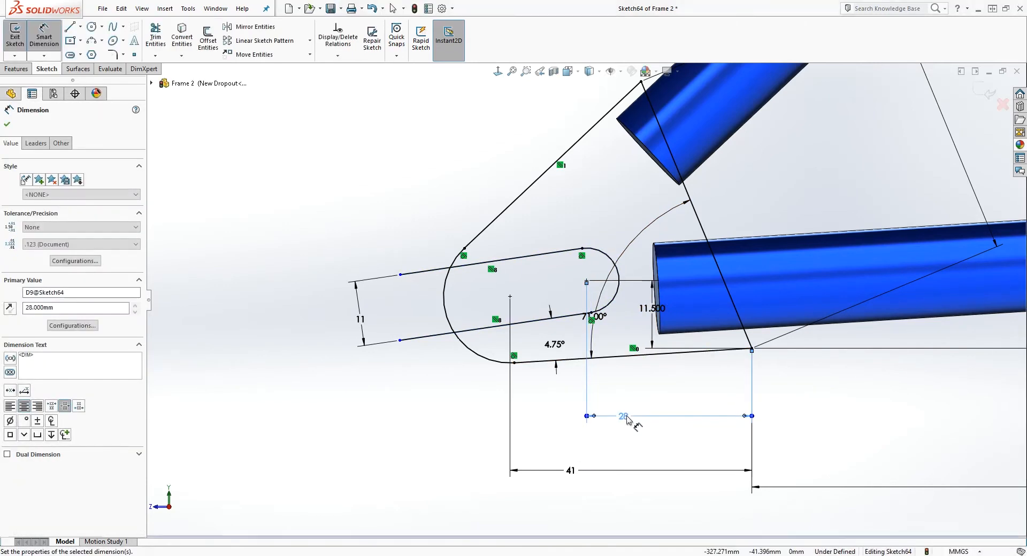
key("Escape")
Step: Trim both slot lines' rear overhangs and the outline arc between them to open the slot at the rear
left_click(155, 38)
left_click(425, 271)
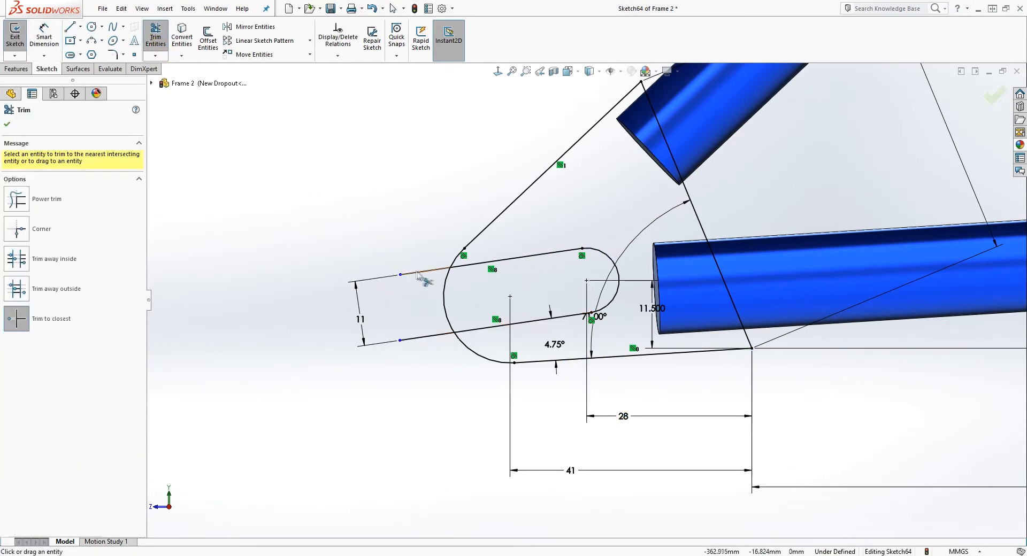
left_click(444, 309)
key("Escape")
Step: Reposition the 71° angle and 11.5 mm dimensions so they sit clear of the slot
scroll(720, 389, "up", 3)
scroll(810, 297, "down", 1)
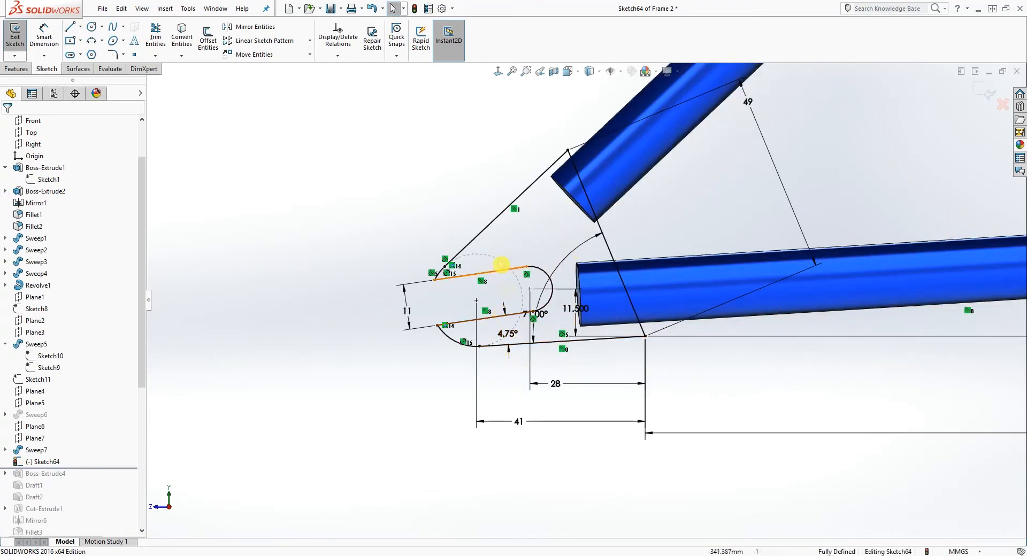
scroll(482, 275, "down", 2)
middle_click_drag(627, 361, 638, 366)
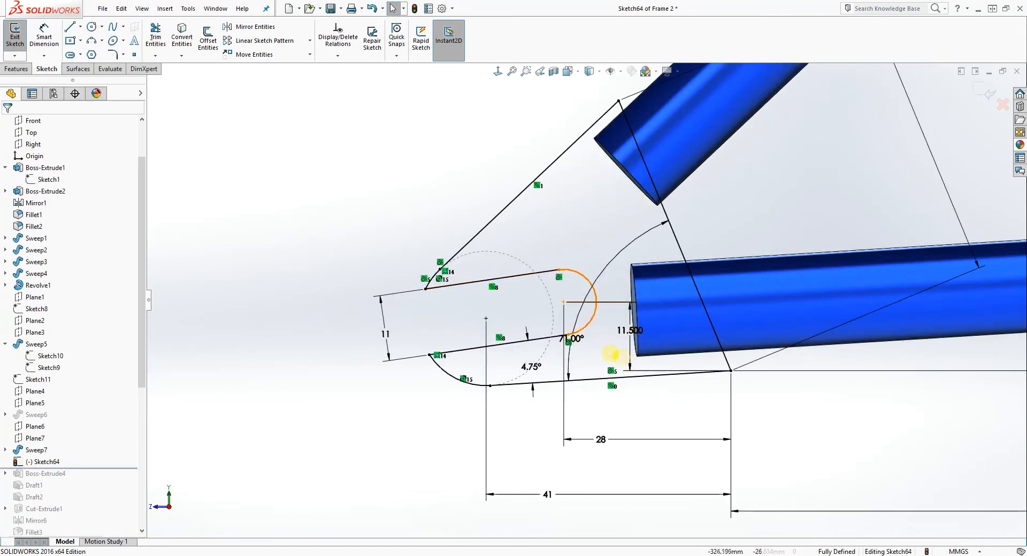
scroll(589, 302, "up", 4)
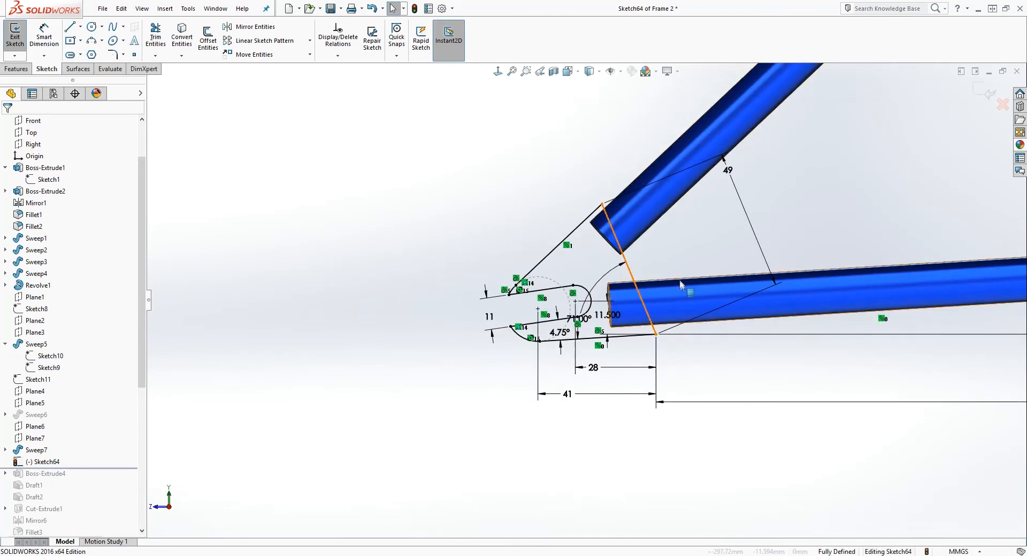
scroll(589, 297, "down", 5)
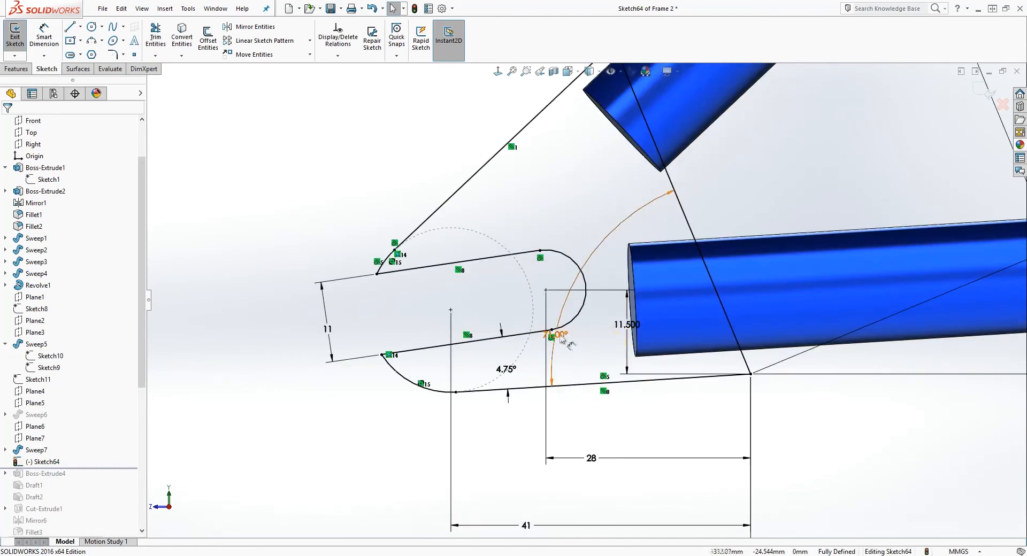
left_click_drag(562, 340, 592, 344)
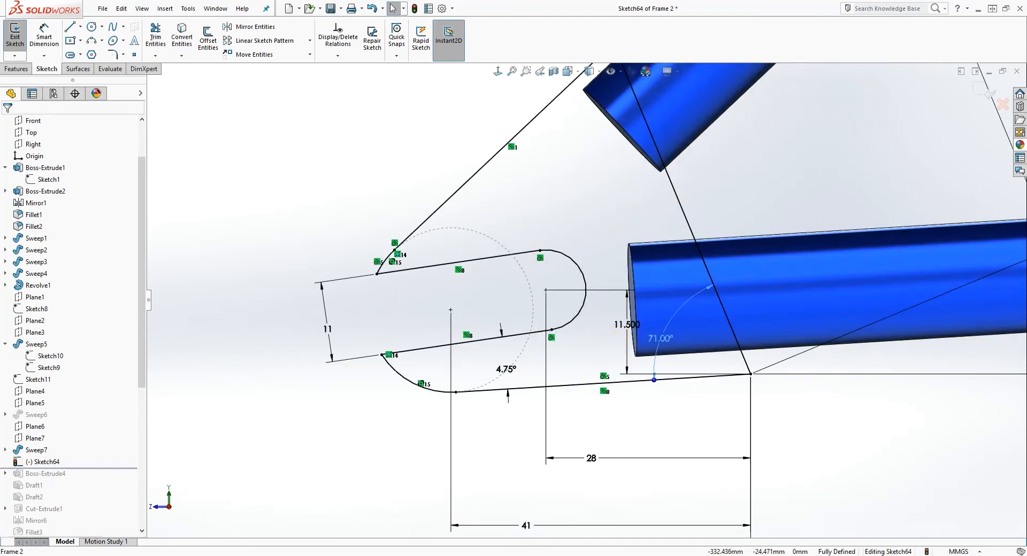
left_click_drag(626, 329, 605, 331)
left_click(610, 389)
scroll(599, 383, "up", 2)
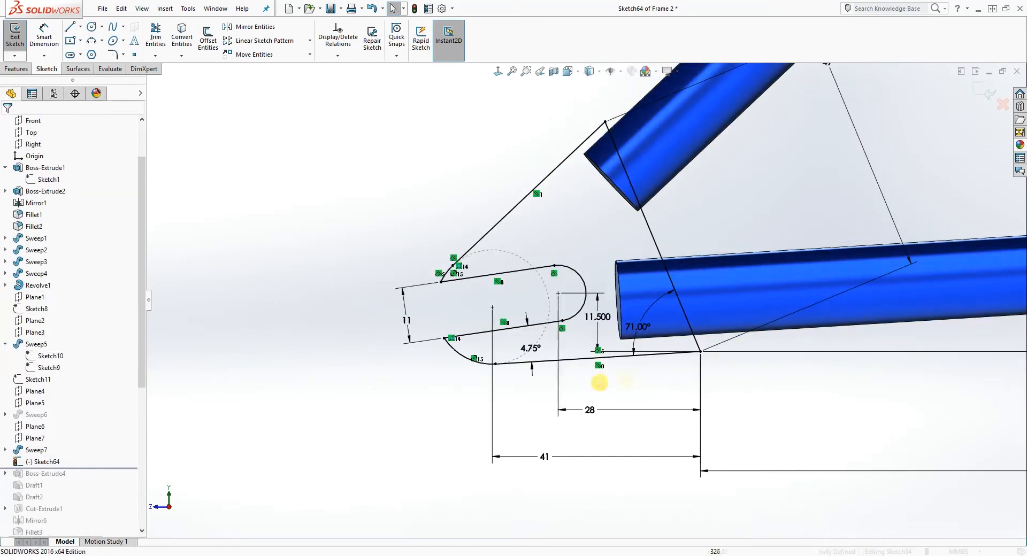
Step: Extrude the dropout profile 3.785 mm with the Mid Plane end condition, merging the result
left_click(26, 70)
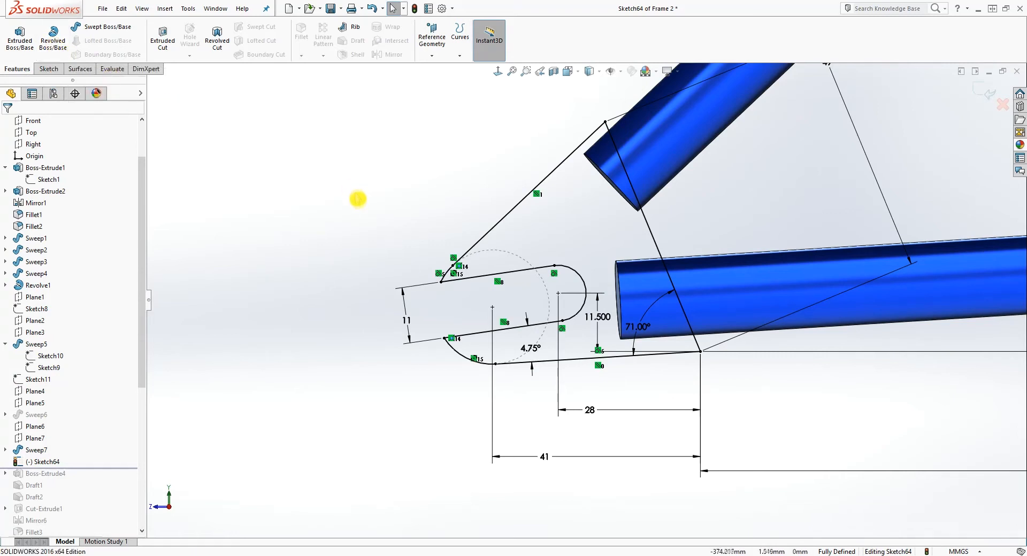
left_click(19, 35)
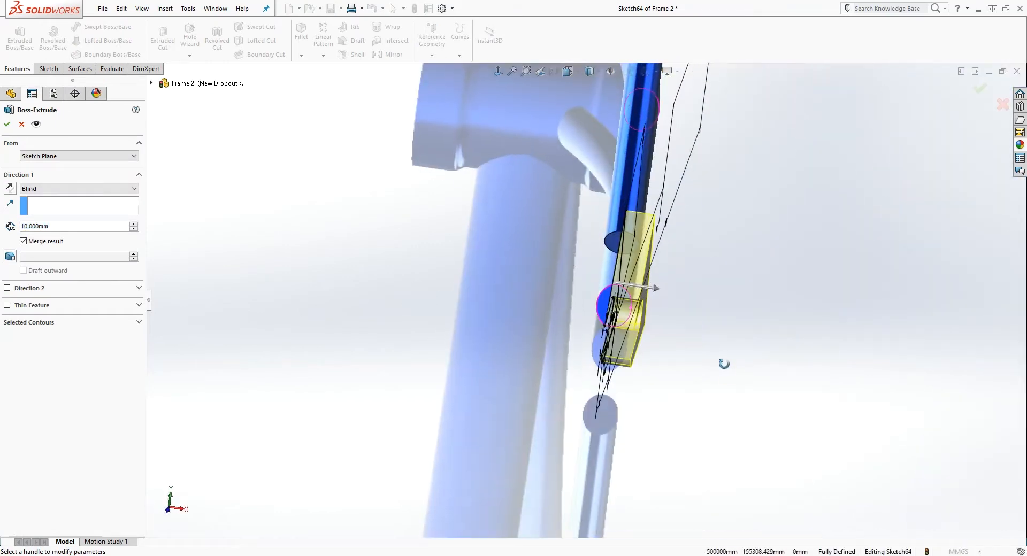
left_click(107, 189)
left_click(67, 231)
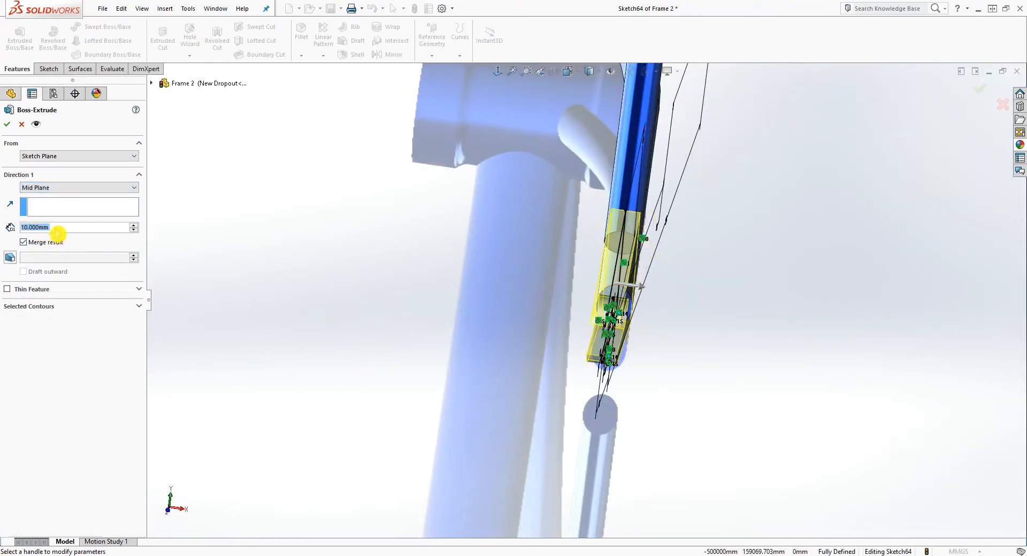
type("3.")
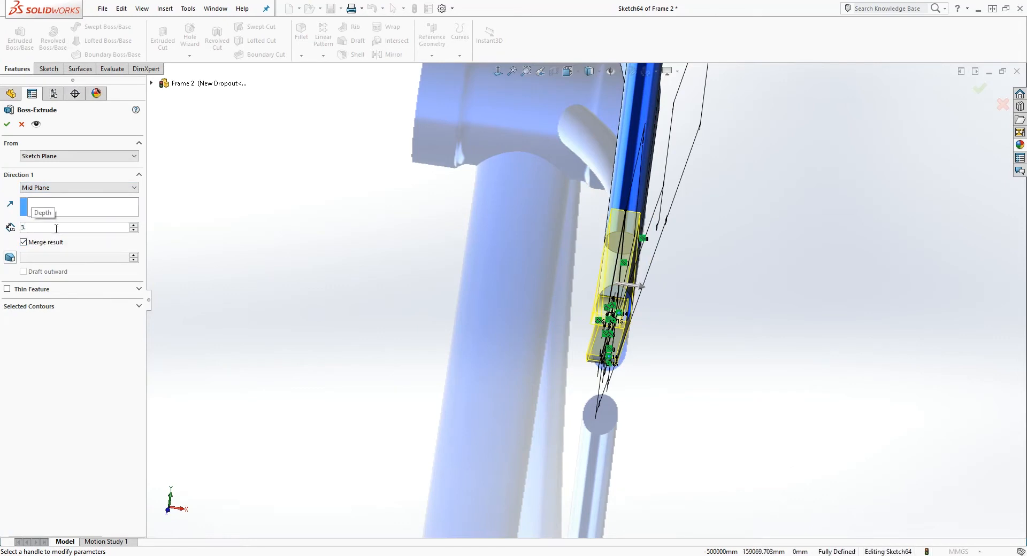
type("785")
key("Return")
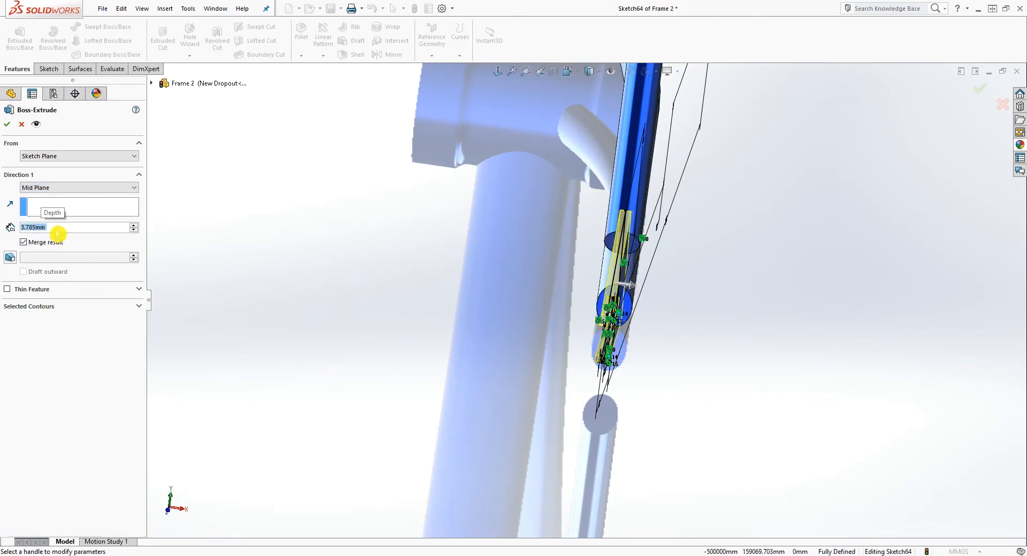
left_click(7, 128)
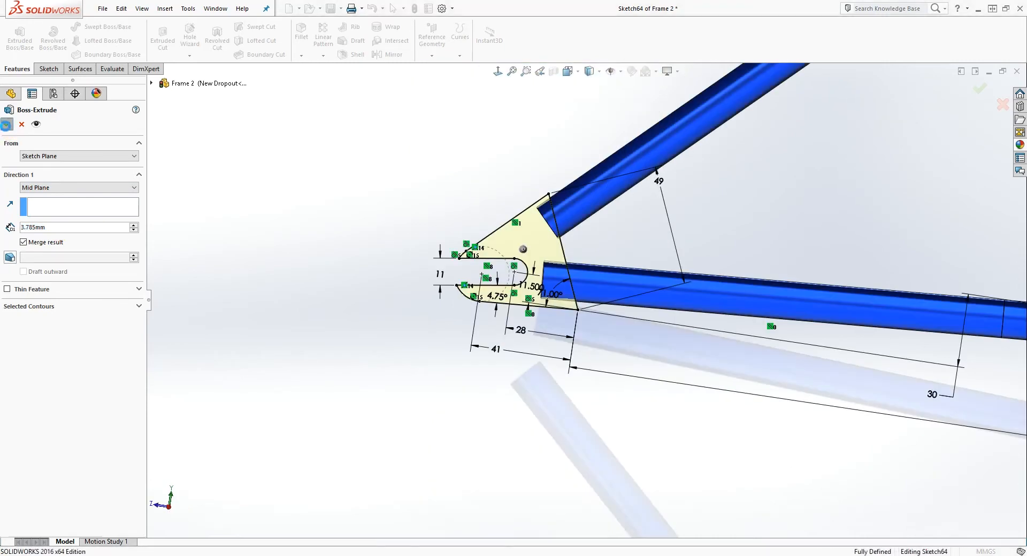
Step: Examine the extruded dropout plate and its joints with the two stays from several angles
scroll(562, 319, "up", 4)
scroll(588, 283, "down", 2)
middle_click_drag(658, 255, 696, 314)
left_click(689, 290)
scroll(689, 290, "up", 2)
scroll(748, 304, "up", 3)
scroll(763, 303, "down", 3)
scroll(861, 209, "up", 4)
scroll(637, 243, "down", 5)
middle_click_drag(667, 227, 646, 218)
scroll(470, 294, "up", 2)
scroll(348, 383, "up", 3)
scroll(492, 396, "down", 7)
scroll(444, 321, "down", 2)
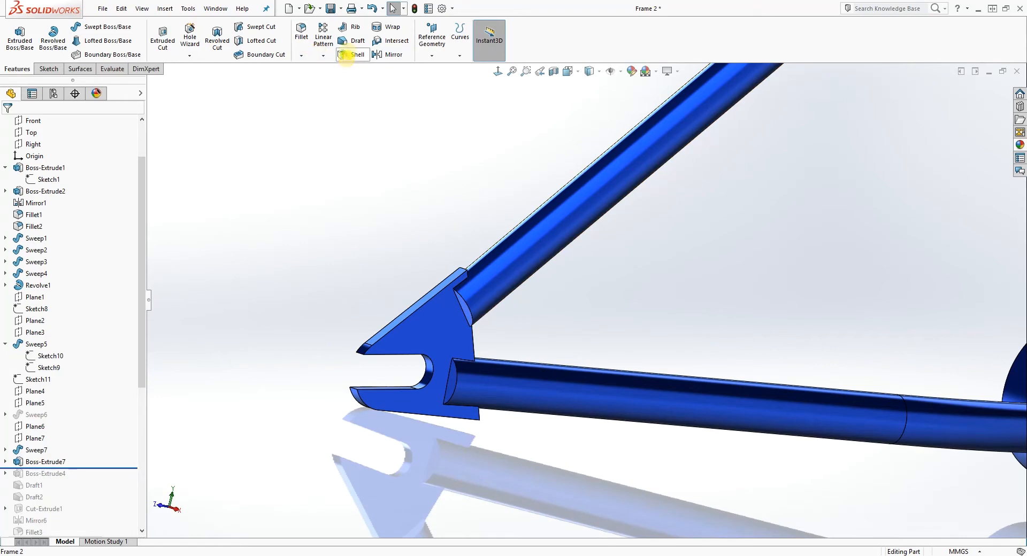
Step: Start a neutral-plane Draft feature for the dropout plate
left_click(345, 41)
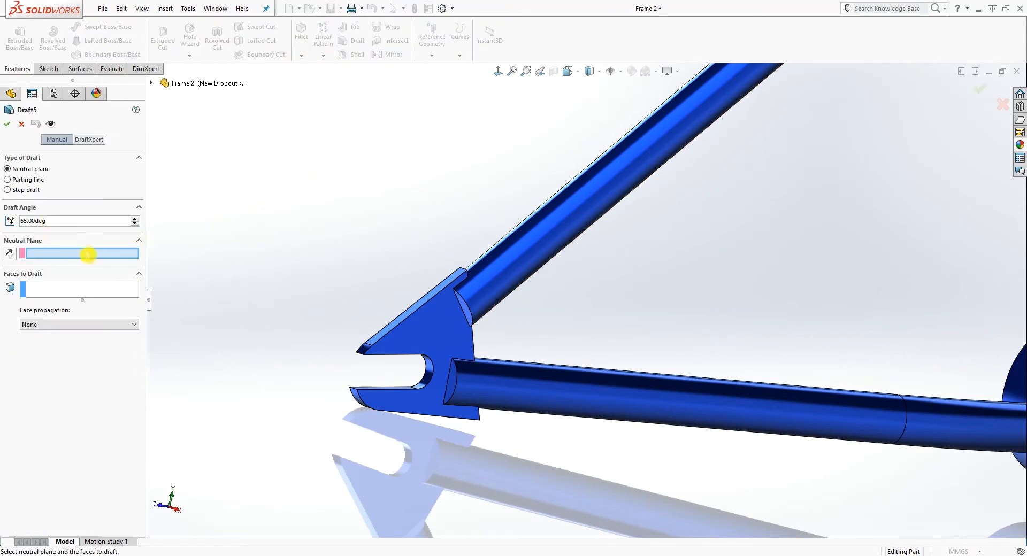
scroll(467, 367, "up", 5)
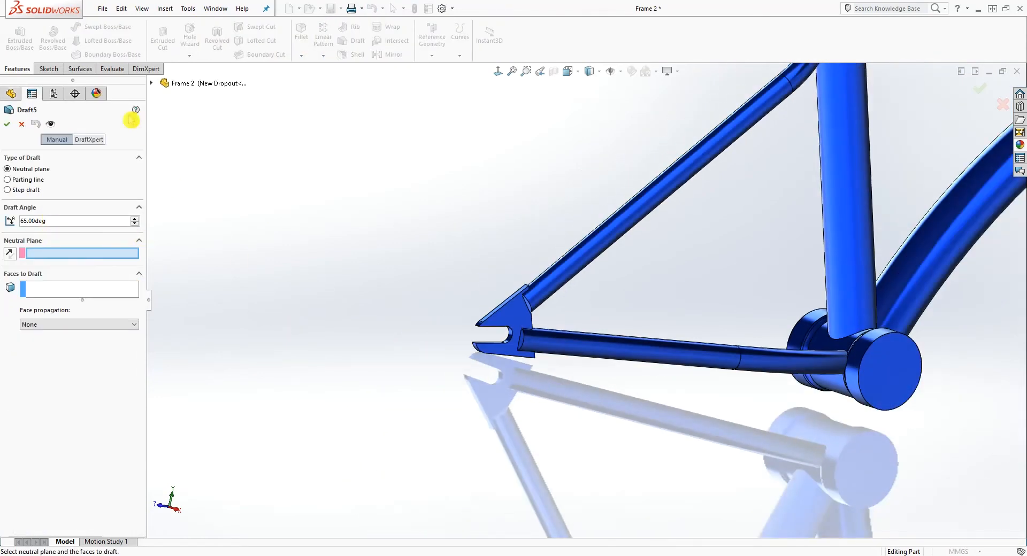
Step: Draft the seat stay and chain stay end faces on the dropout's outer side by 65 degrees, using Plane6 as the neutral plane
left_click(153, 85)
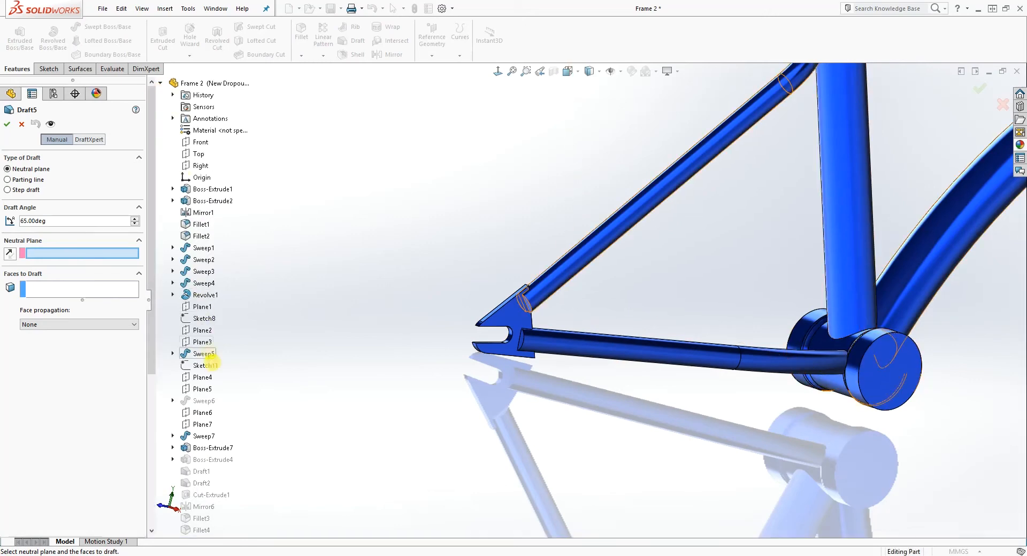
left_click(209, 415)
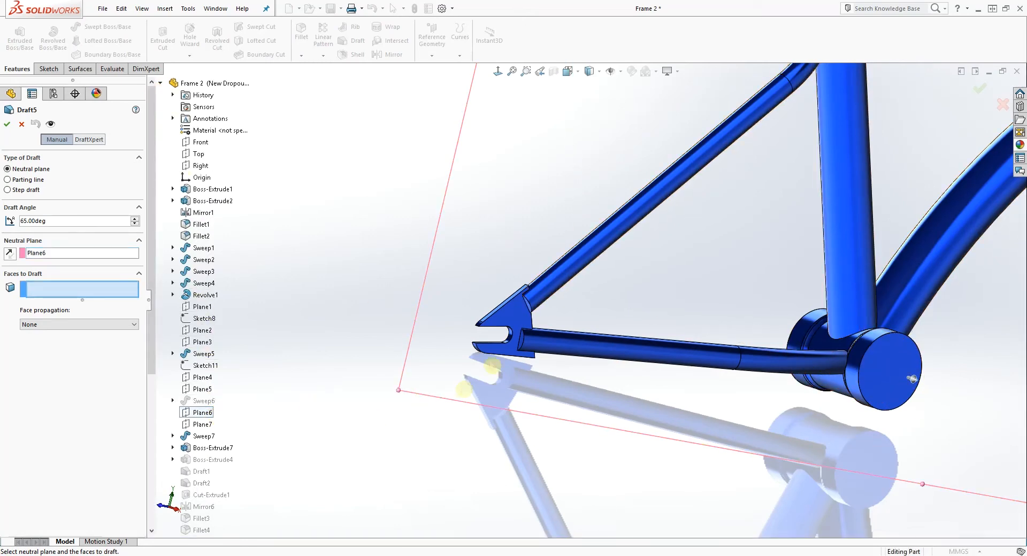
scroll(535, 310, "down", 4)
left_click(544, 303)
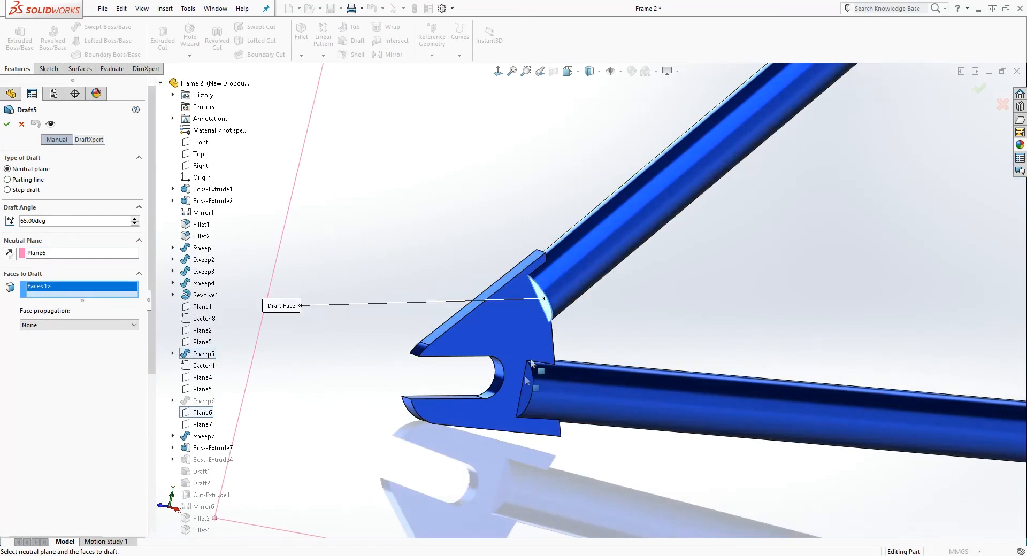
left_click(527, 388)
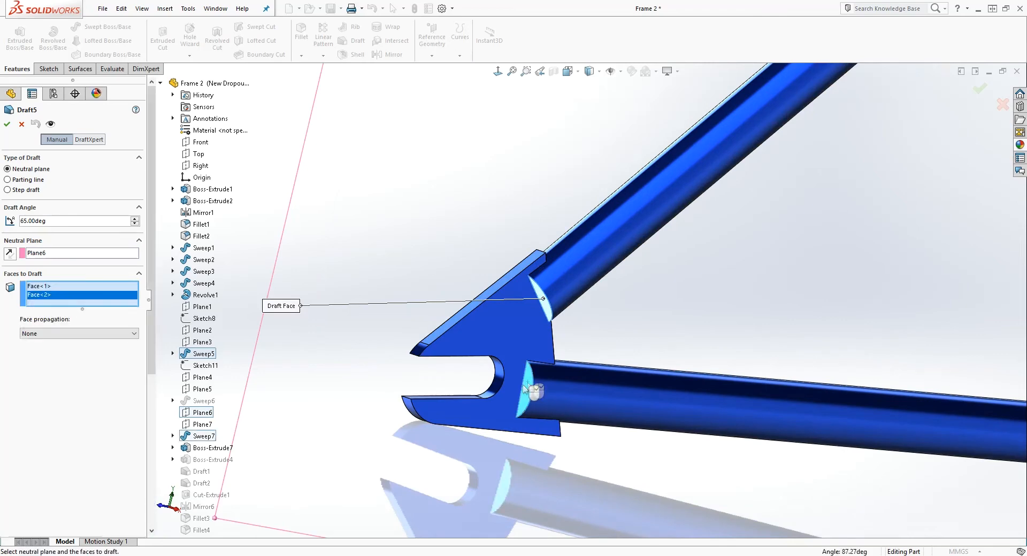
left_click(7, 128)
Step: Draft the two stay end faces on the dropout's inner side by 65 degrees, using Plane6 as the neutral plane
middle_click_drag(500, 266, 660, 329)
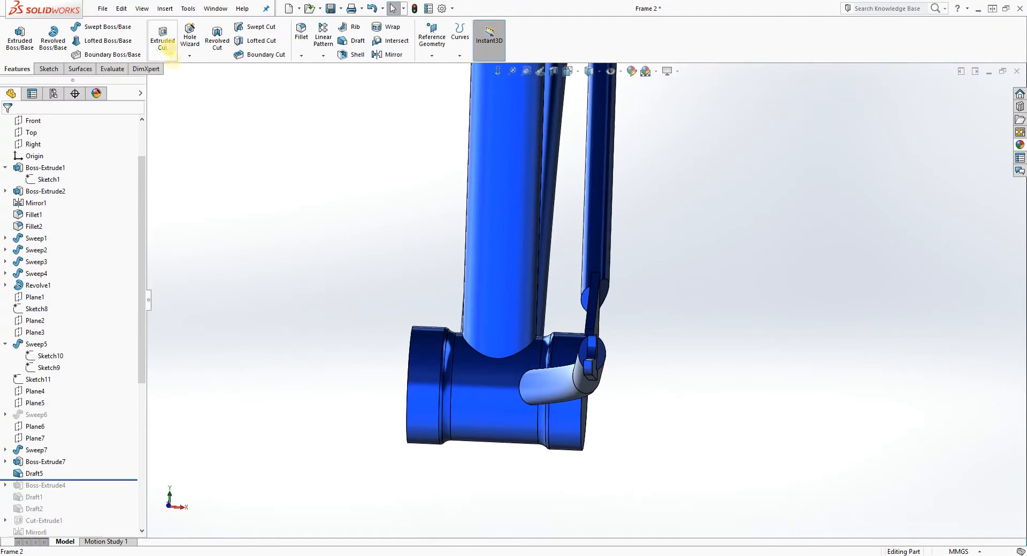
left_click(346, 43)
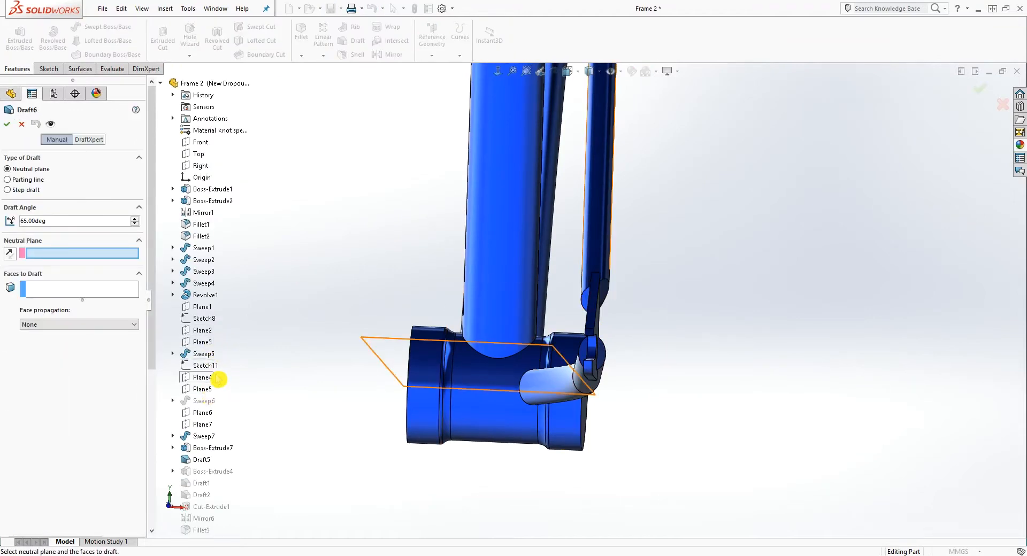
left_click(203, 413)
middle_click_drag(535, 369, 515, 353)
scroll(502, 267, "up", 3)
middle_click_drag(504, 270, 616, 167)
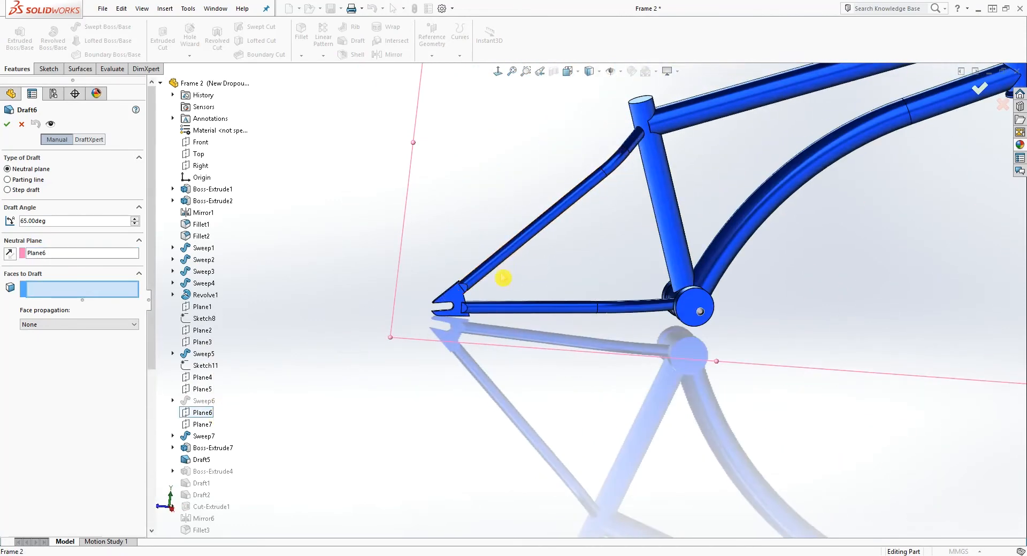
middle_click_drag(501, 226, 469, 320)
scroll(469, 320, "down", 3)
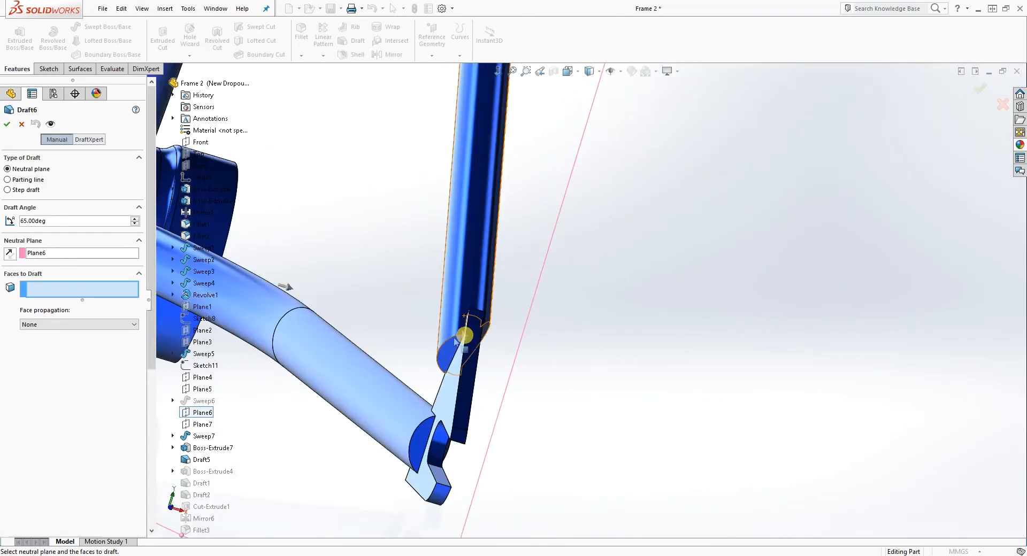
left_click(446, 349)
left_click(415, 450)
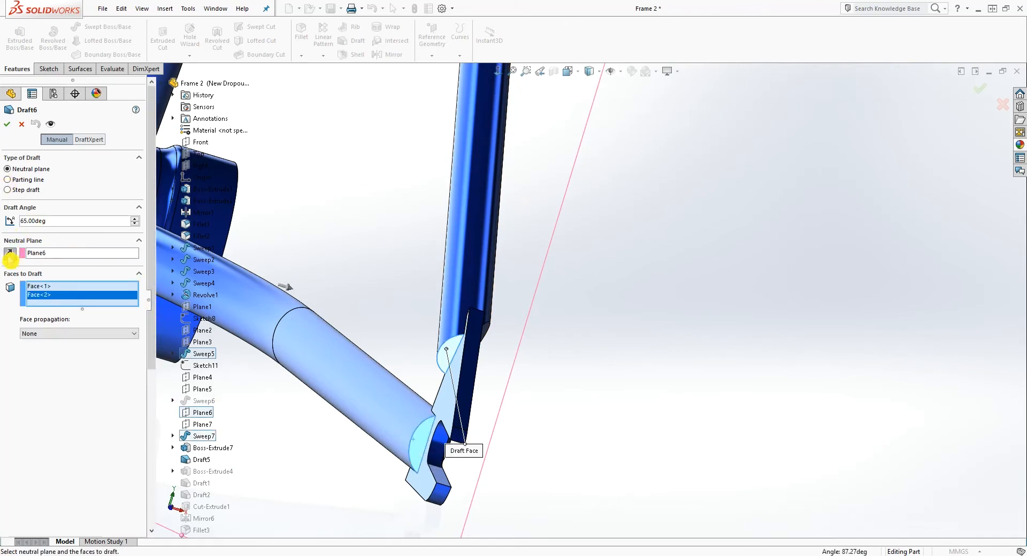
left_click(7, 128)
Step: Mirror Sweep5, Sweep7, Boss-Extrude7, Draft6 and Draft5 about the Right plane to build the opposite rear stays and dropout
middle_click_drag(530, 219, 778, 357)
left_click_drag(806, 346, 710, 297)
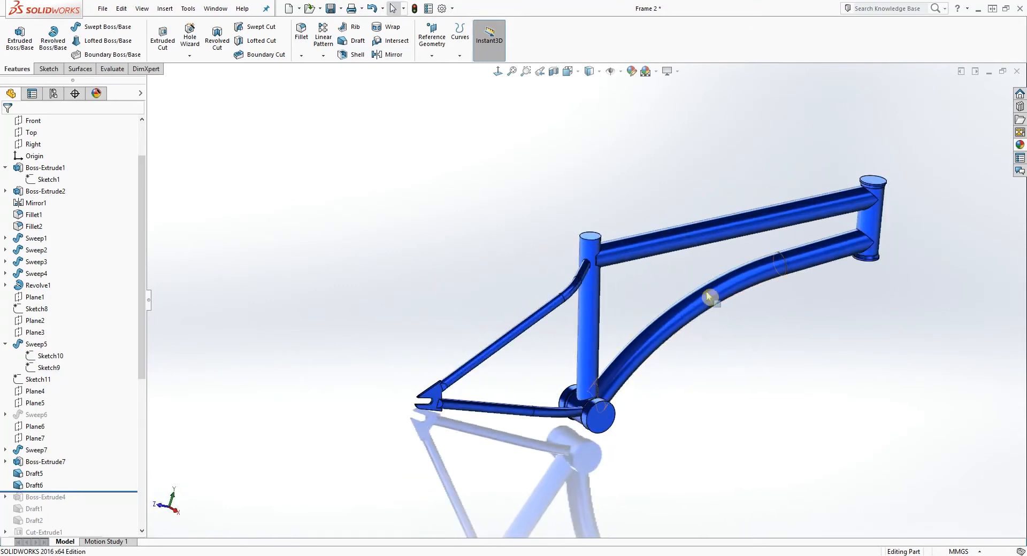
left_click(384, 55)
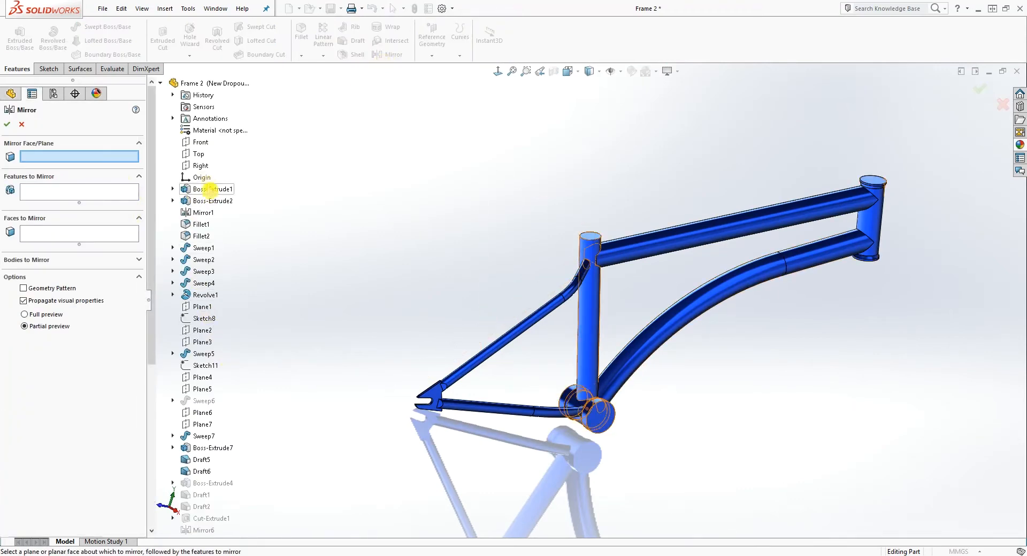
left_click(201, 165)
mouse_move(680, 321)
middle_mouse_down()
mouse_move(731, 304)
mouse_move(747, 335)
mouse_move(717, 337)
mouse_move(674, 319)
middle_mouse_up()
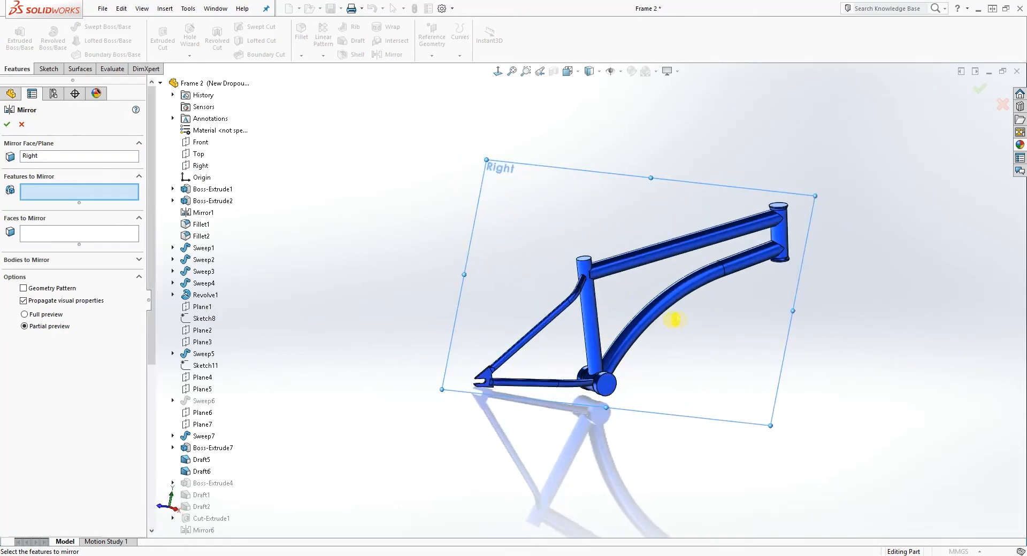
left_click(562, 313)
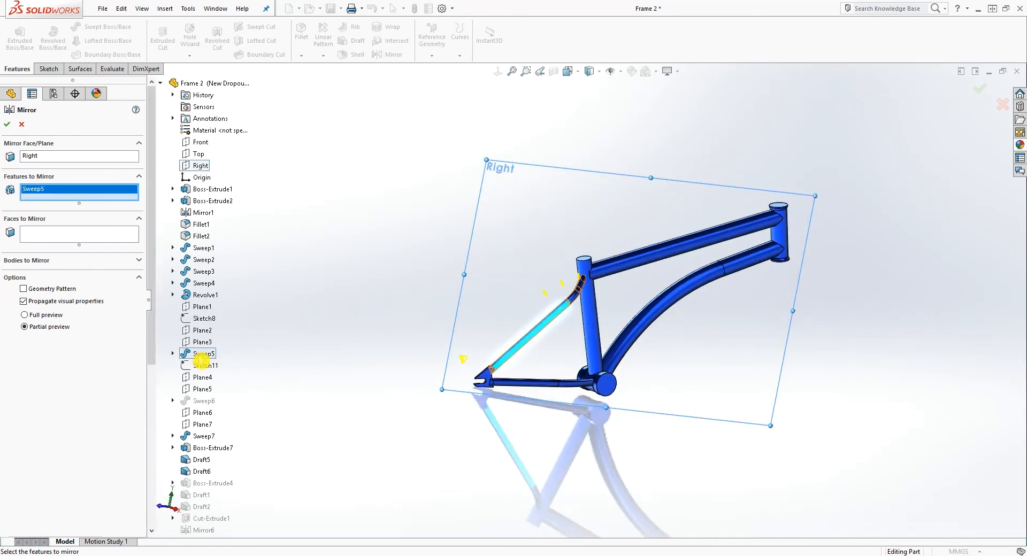
left_click(203, 436)
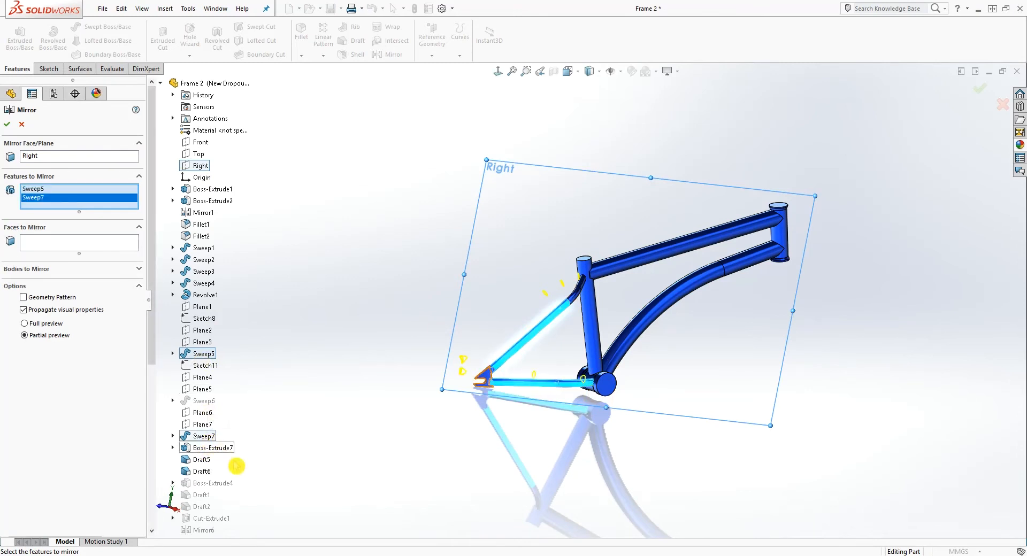
left_click(224, 454)
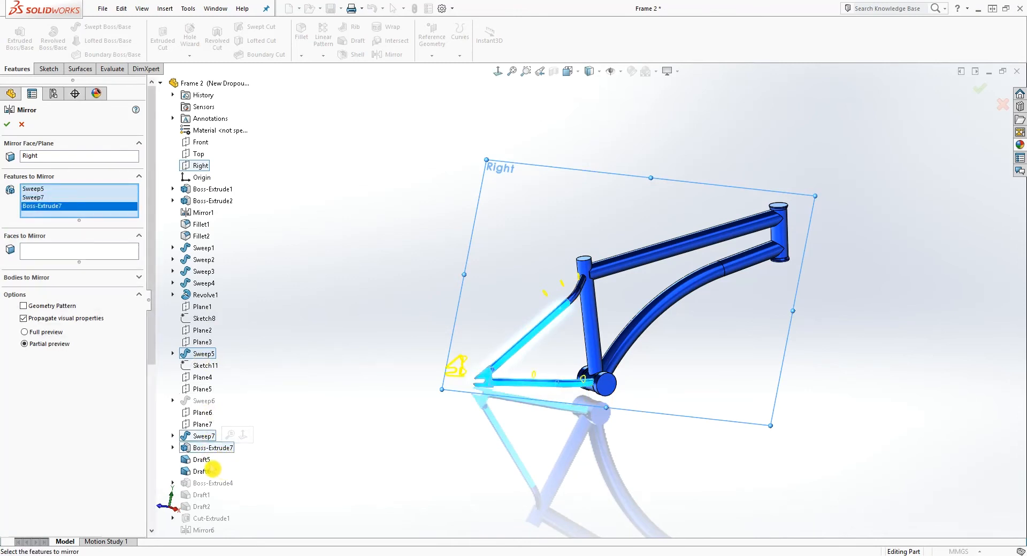
left_click(204, 471)
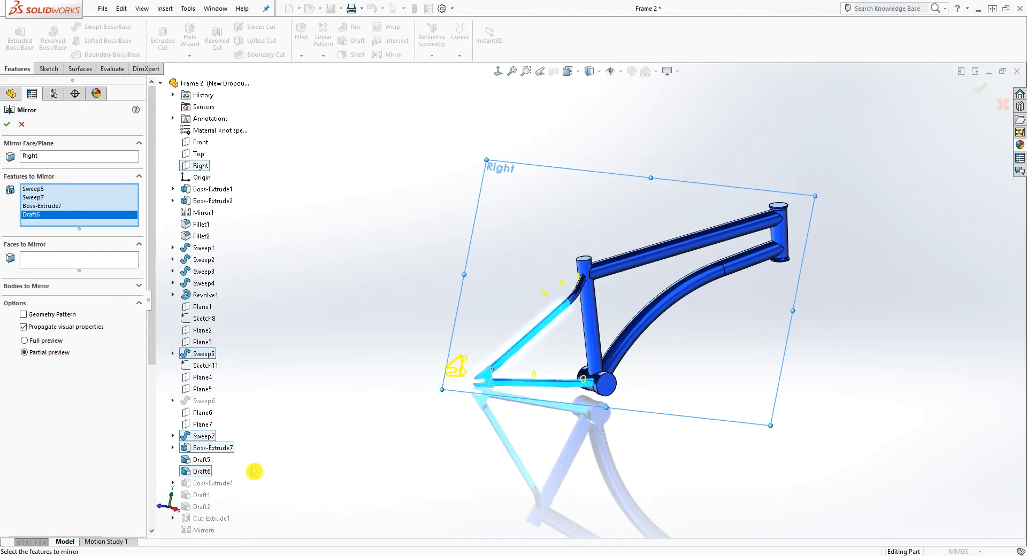
left_click(201, 461)
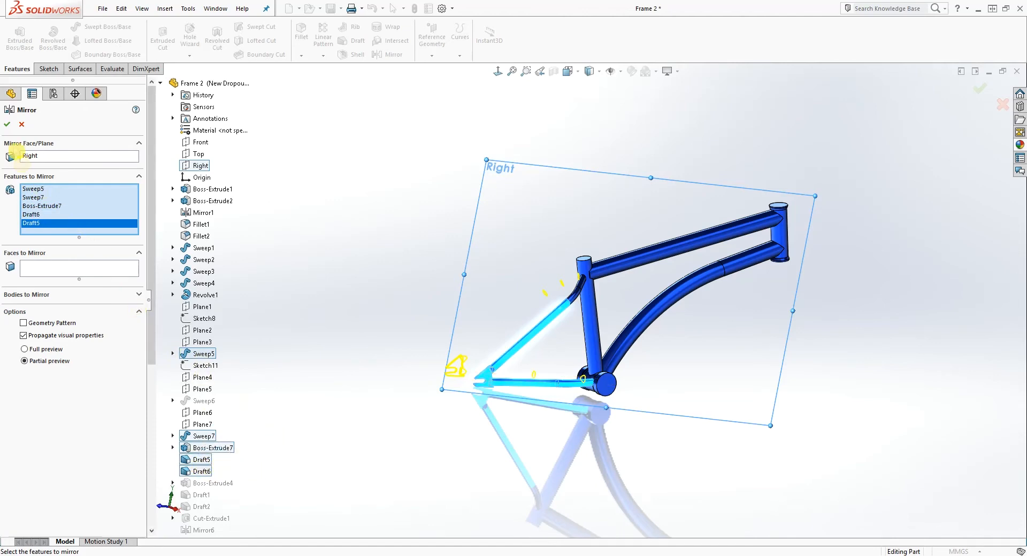
left_click(8, 124)
Step: Start a new sketch on Plane2 between the seat stays and orient the view normal to it
middle_click_drag(631, 321, 653, 354)
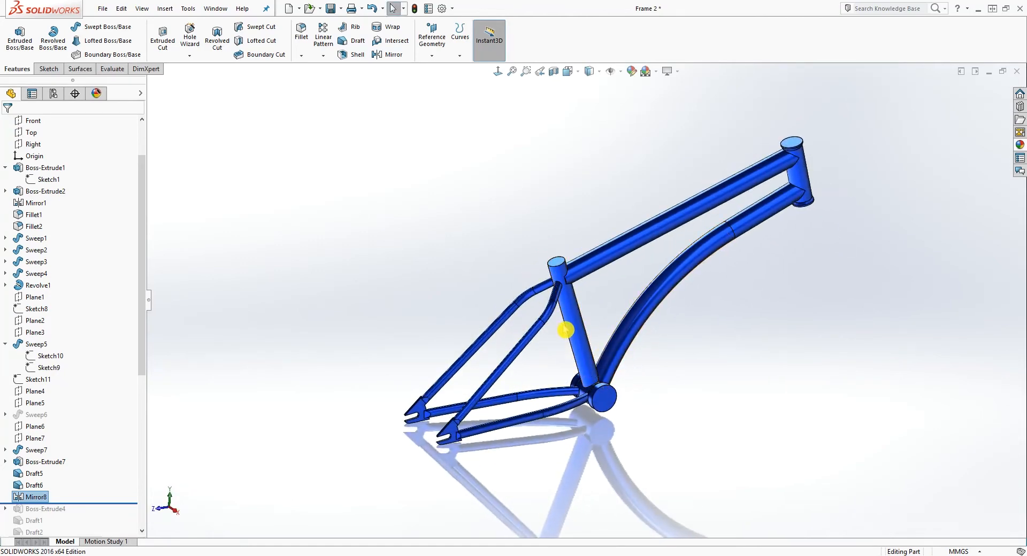
middle_click_drag(398, 268, 433, 316)
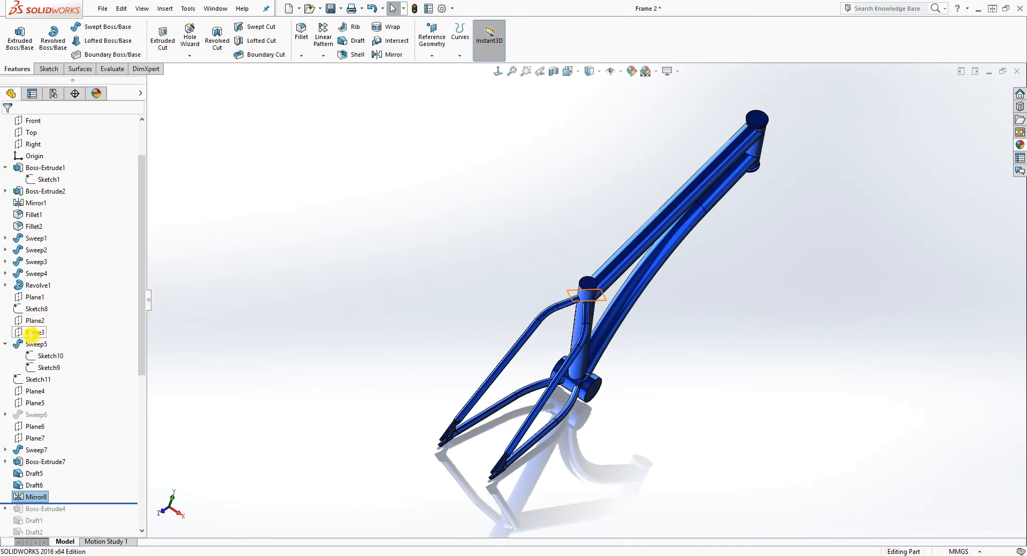
left_click(33, 321)
middle_click_drag(615, 348, 564, 302)
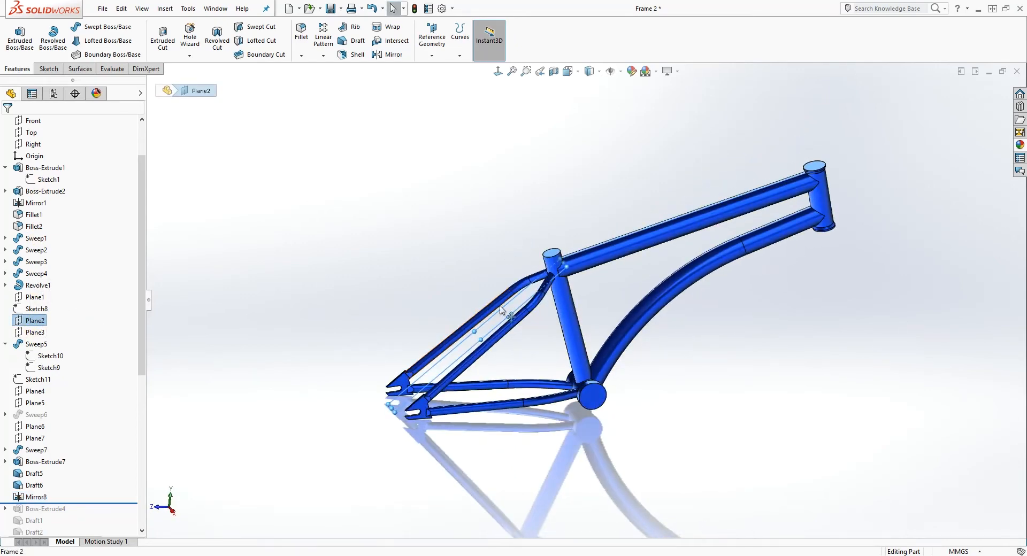
mouse_move(571, 339)
middle_mouse_down()
mouse_move(588, 324)
mouse_move(585, 335)
middle_mouse_up()
left_click(347, 331)
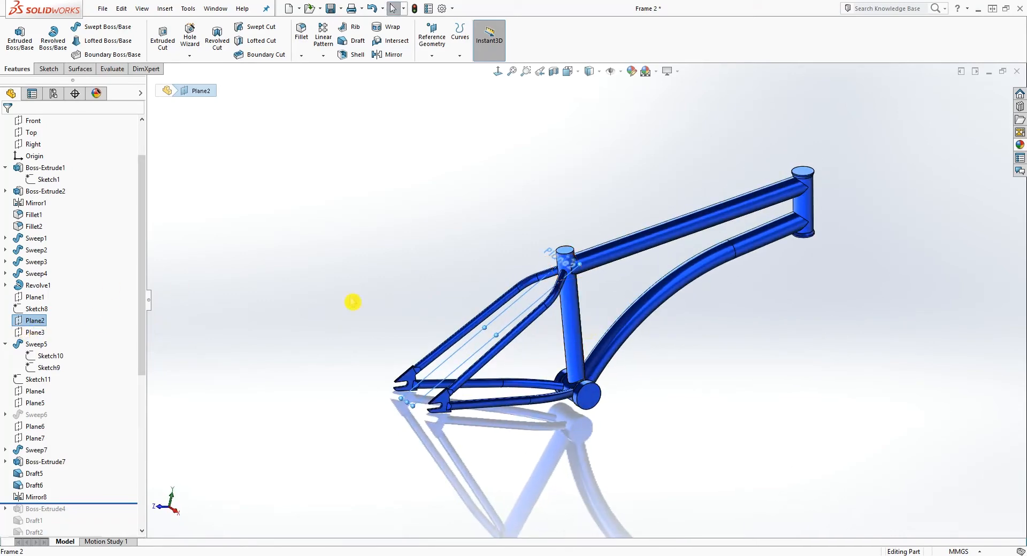
left_click(53, 69)
left_click(14, 35)
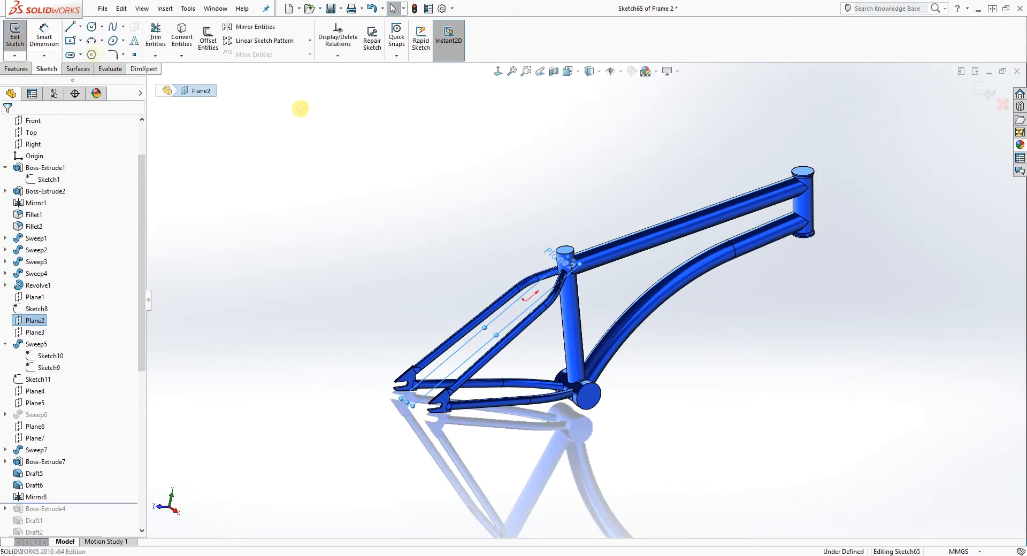
left_click(497, 72)
Step: Sketch a vertical line about 48 mm long from the origin up along the seat tube
scroll(613, 369, "down", 4)
scroll(496, 275, "down", 3)
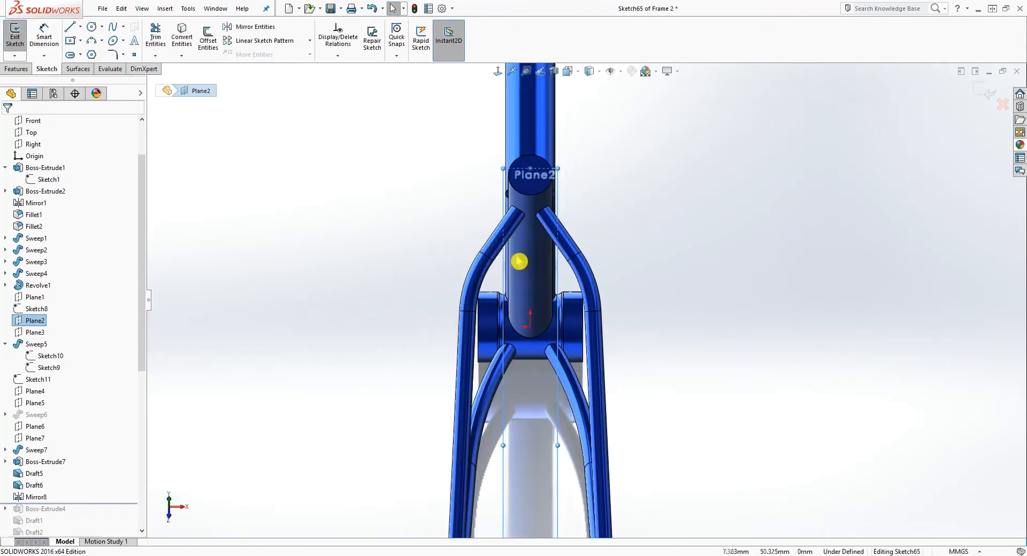
key("l")
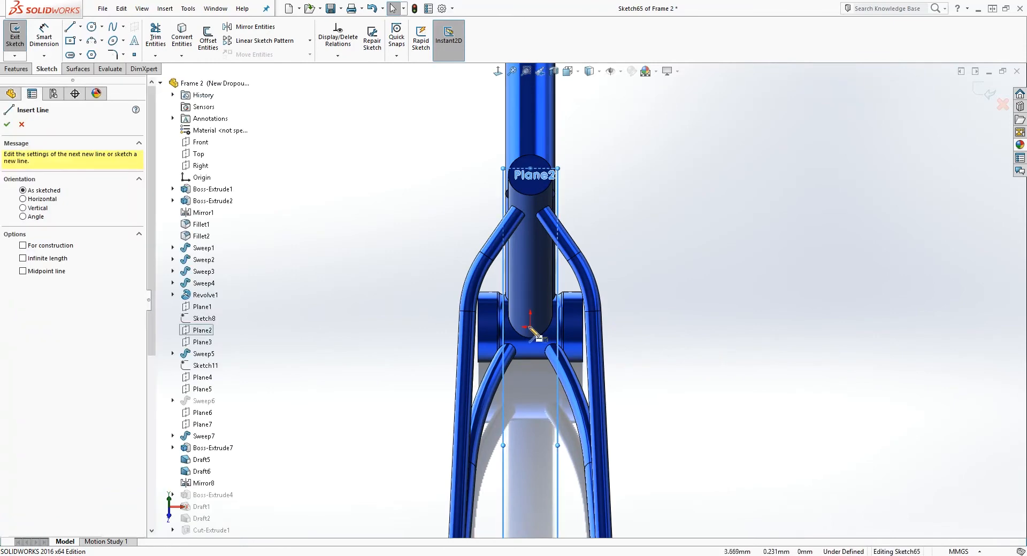
left_click(530, 328)
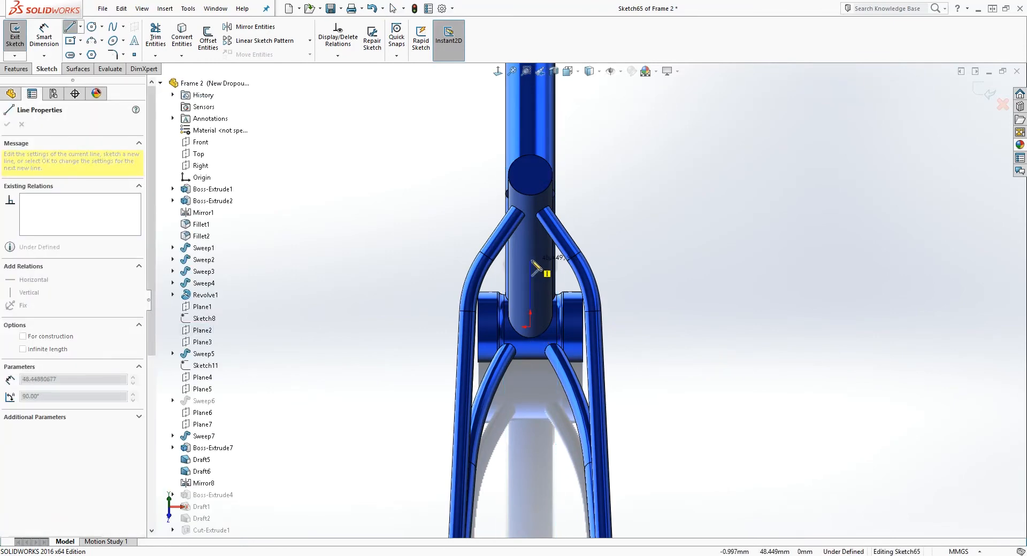
double_click(532, 263)
Step: Sketch a line about 109 mm long across both seat stays and make it horizontal
scroll(516, 259, "down", 2)
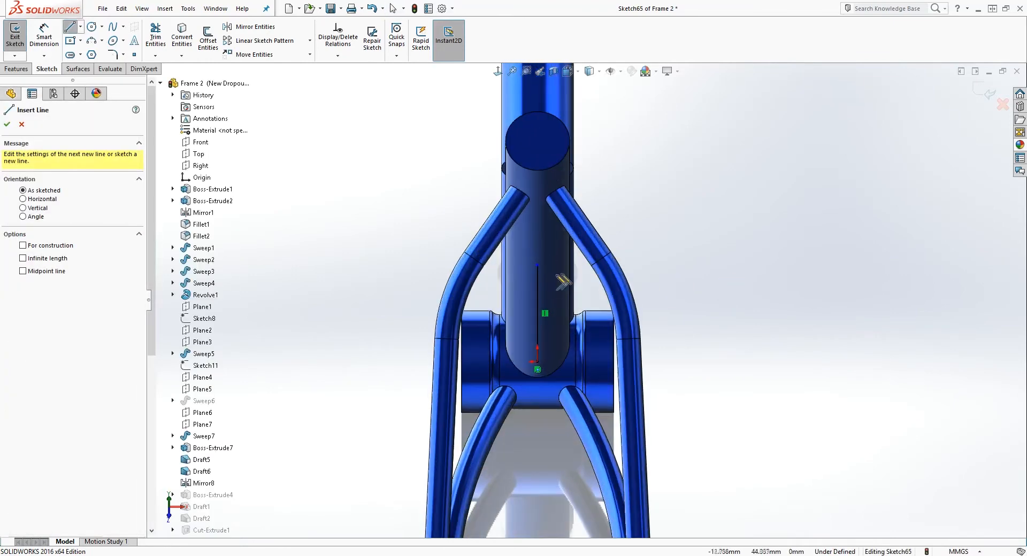
scroll(540, 278, "down", 3)
left_click(380, 249)
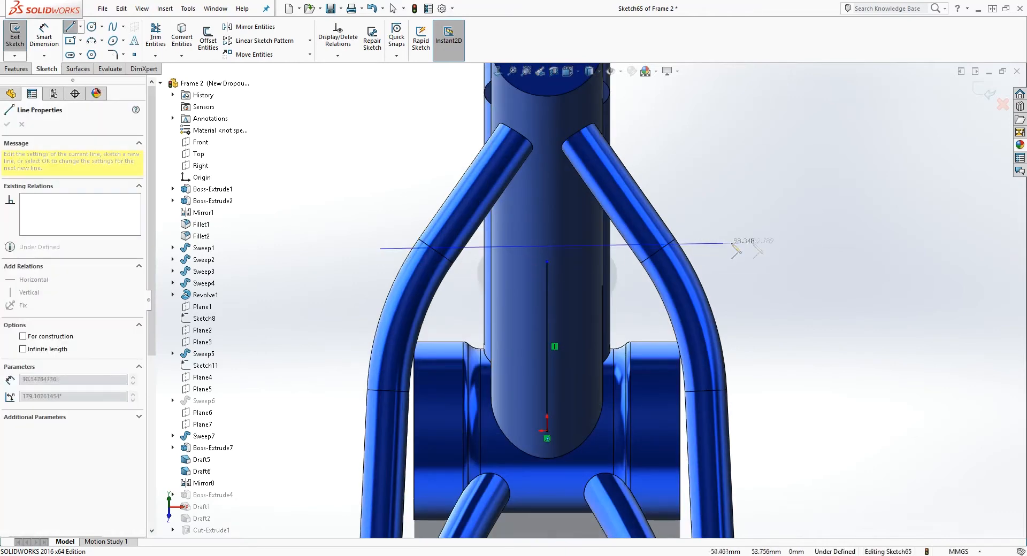
left_click(761, 262)
key("Escape")
left_click(600, 257)
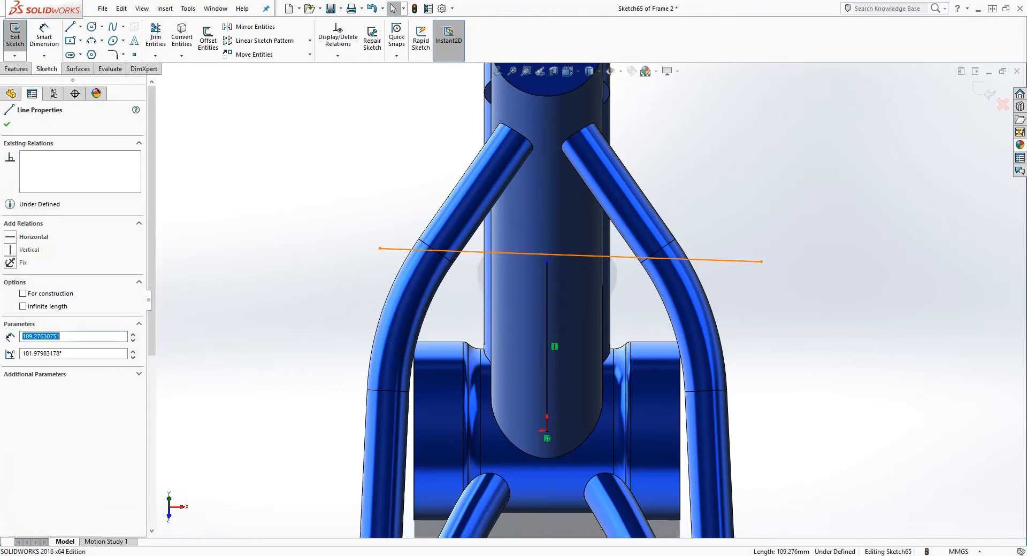
left_click(12, 240)
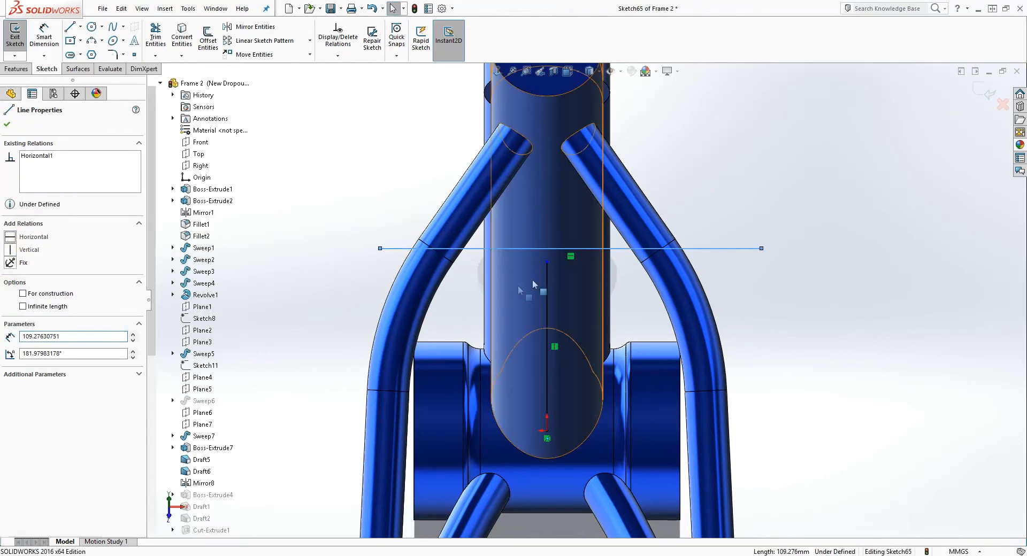
Step: Add a midpoint relation between the horizontal line and the vertical line's upper endpoint
left_click(552, 249)
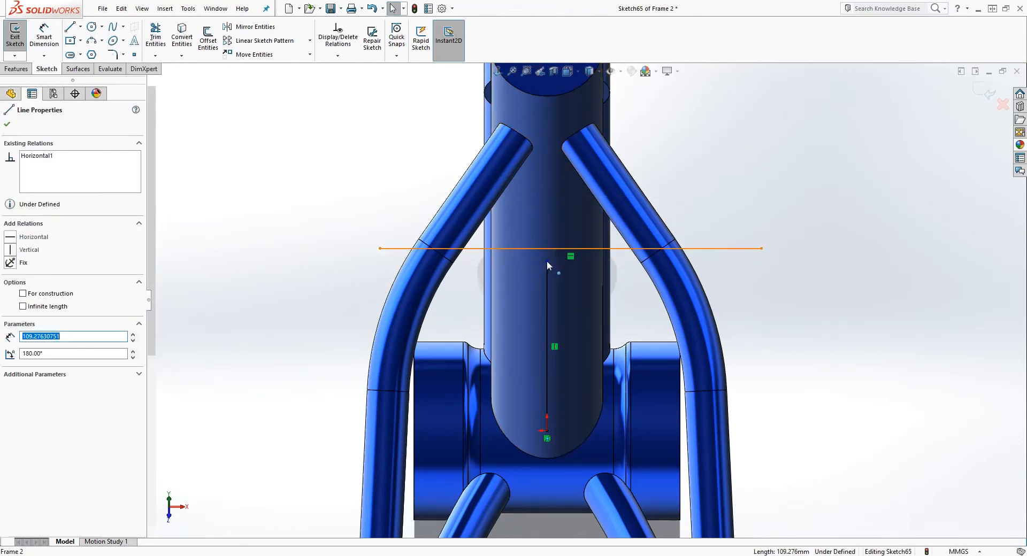
left_click(547, 262, "ctrl")
left_click(16, 300)
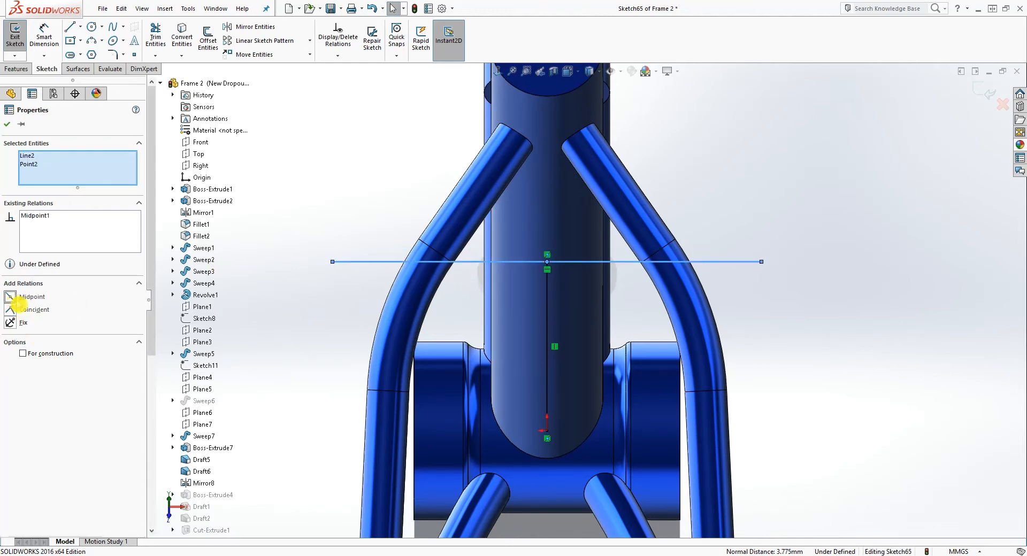
left_click(536, 295)
Step: Dimension the horizontal line's length to 70 mm
right_click_drag(768, 408, 741, 306)
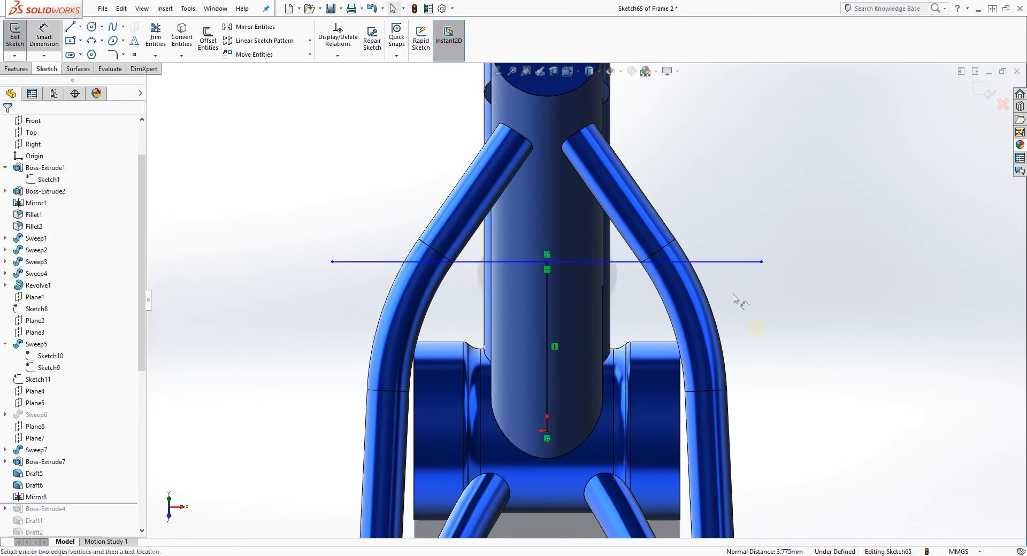
left_click(580, 261)
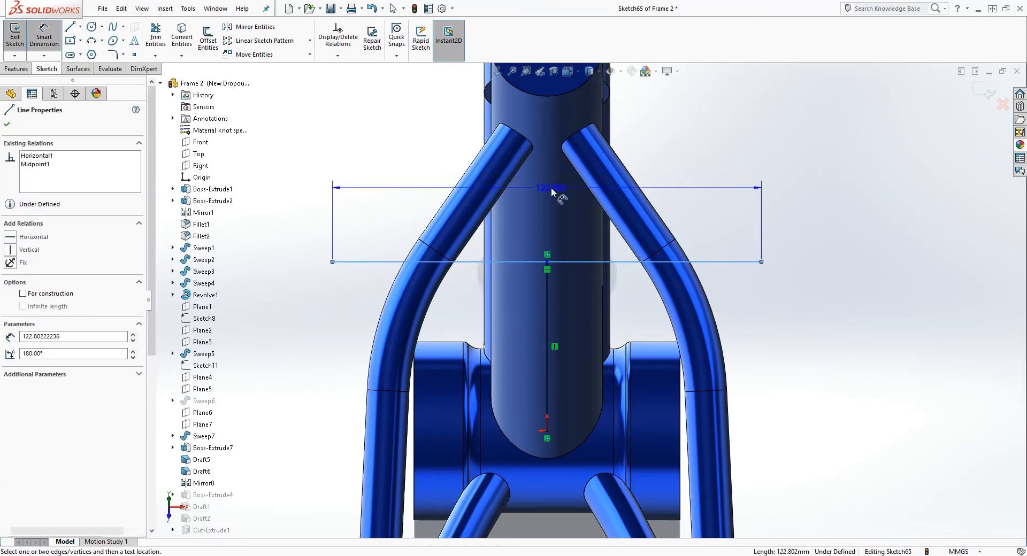
left_click(549, 188)
type("70")
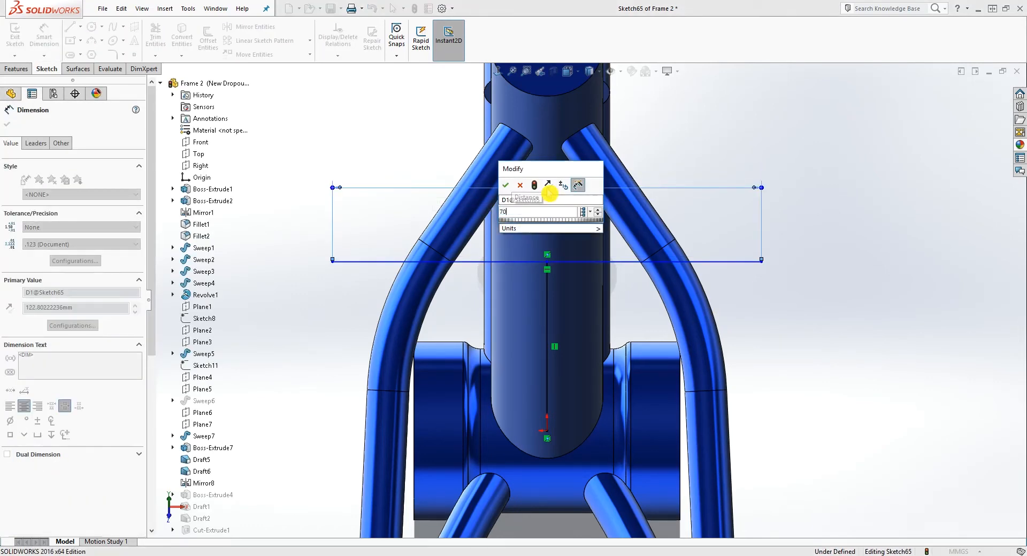
key("Return")
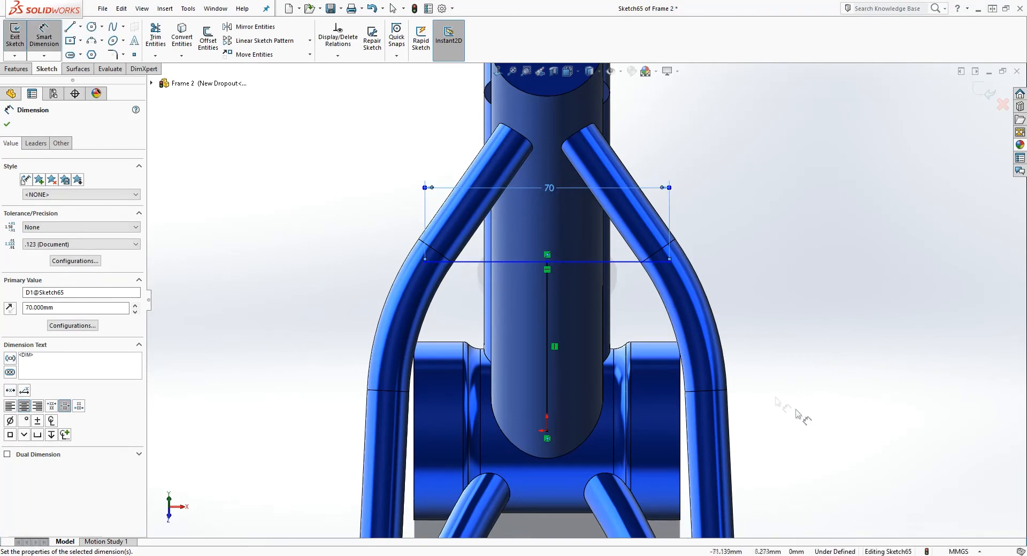
Step: Dimension the vertical line from the origin to 30 mm
left_click(544, 309)
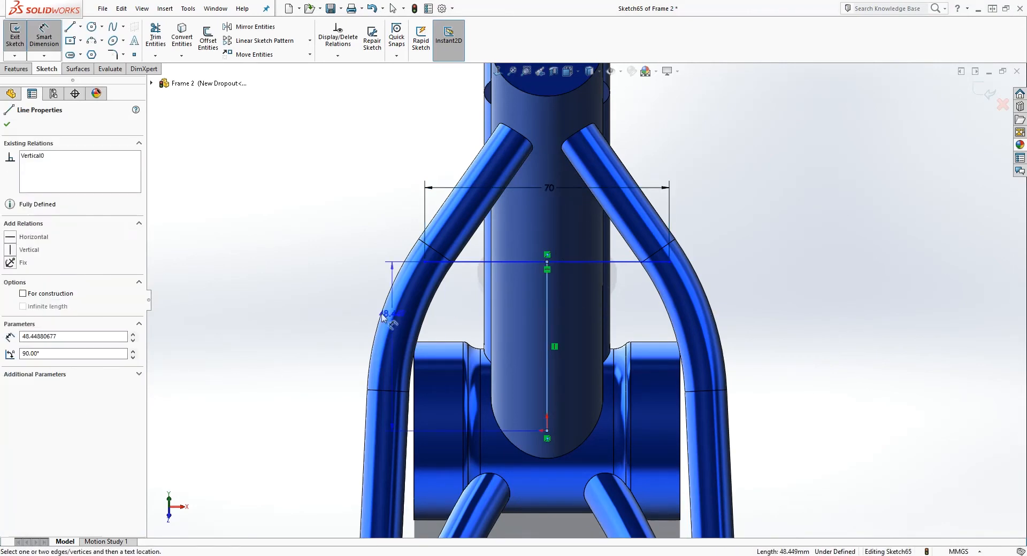
left_click(310, 321)
type("30")
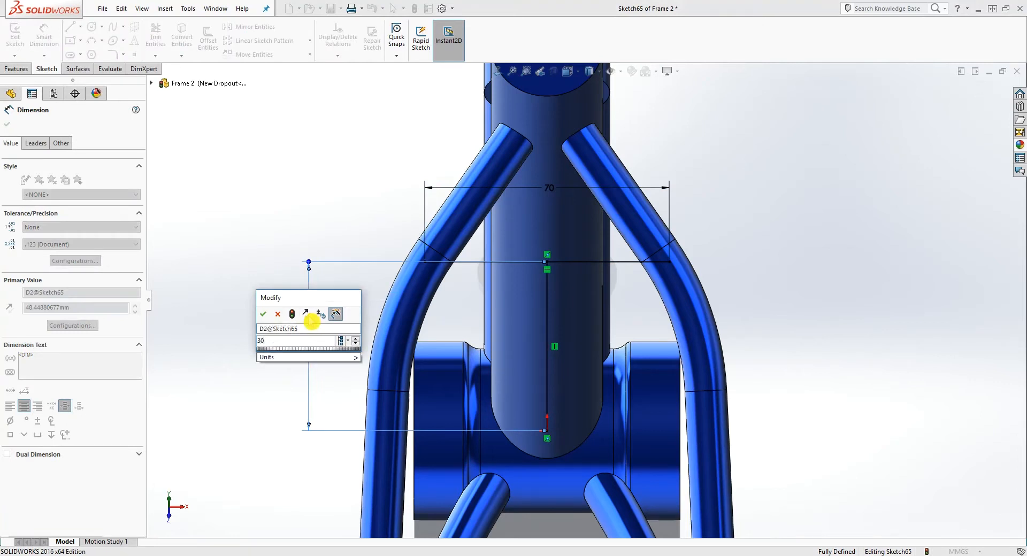
key("Return")
key("Escape")
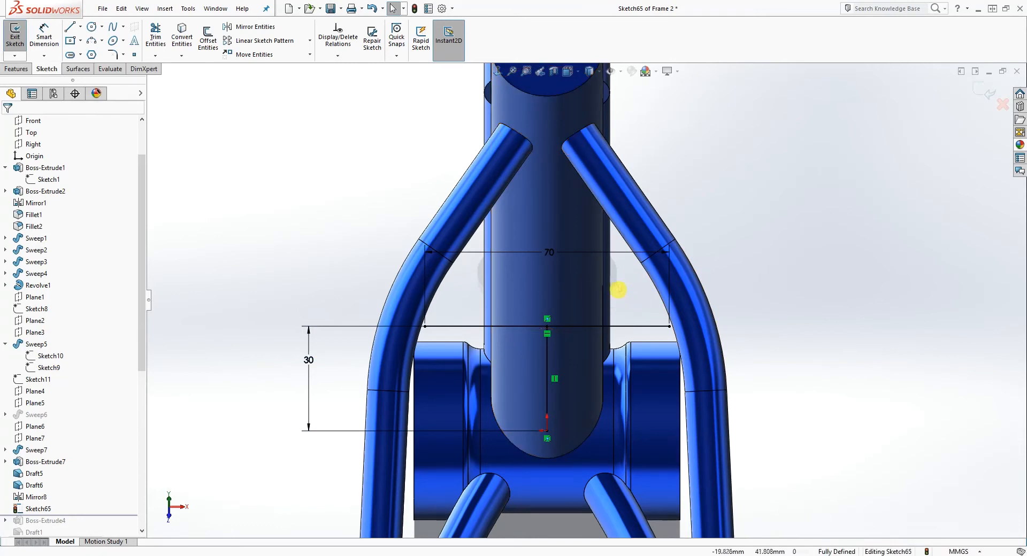
Step: Set the horizontal cross line's length to 75 mm
double_click(551, 252)
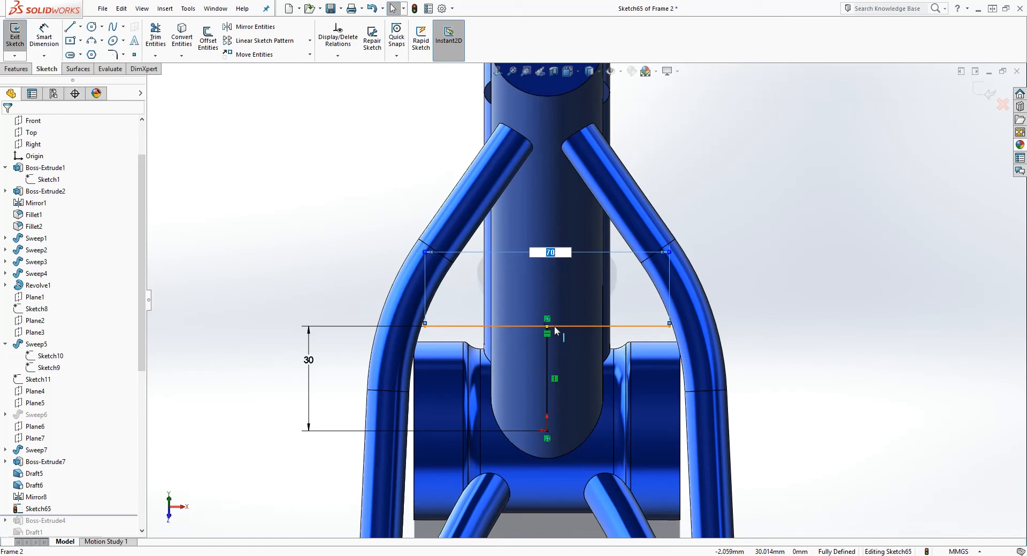
type("75")
key("Return")
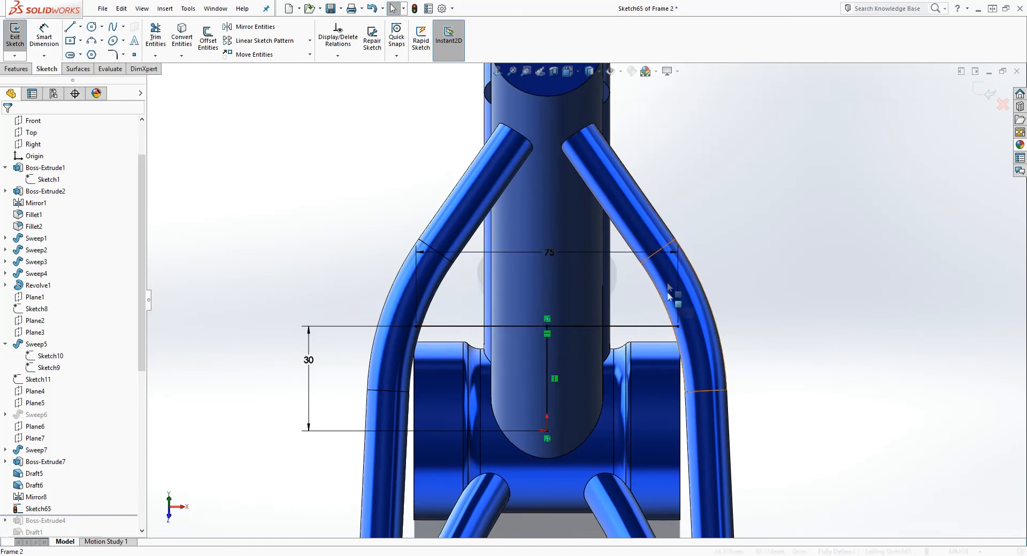
scroll(650, 337, "up", 1)
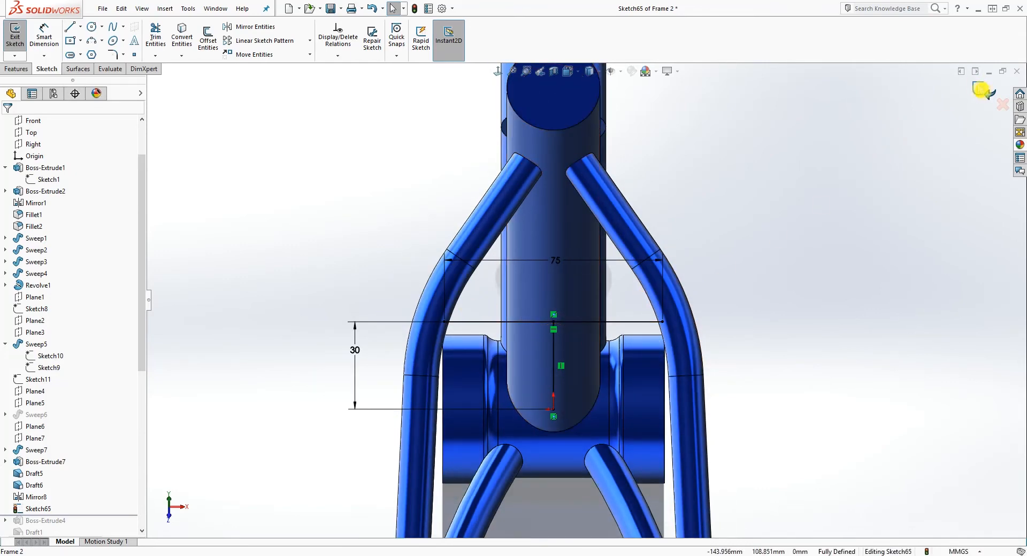
Step: Close the cross brace sketch and inspect how its horizontal line meets the two seat stays
left_click(984, 92)
scroll(752, 360, "up", 1)
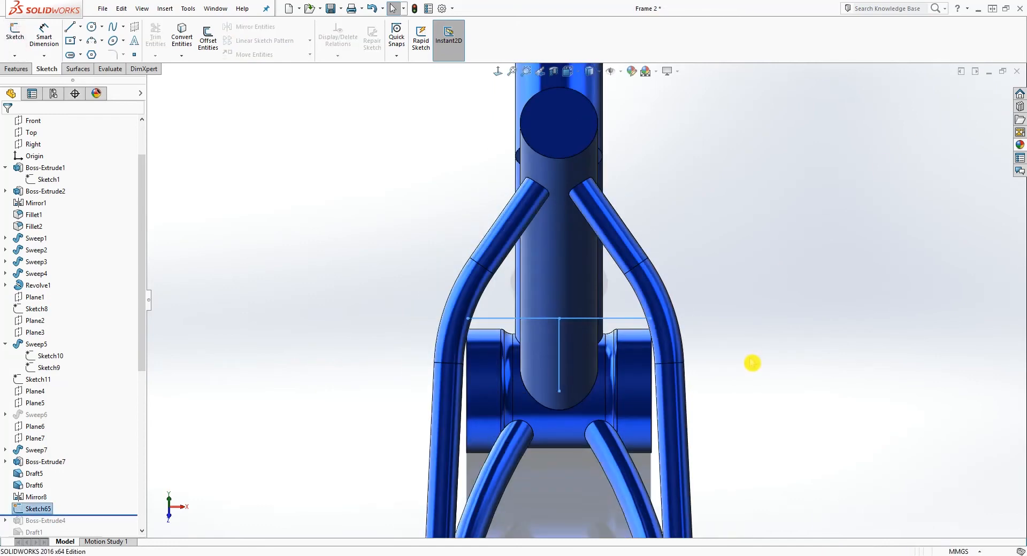
left_click(111, 232)
middle_click_drag(710, 276, 653, 243)
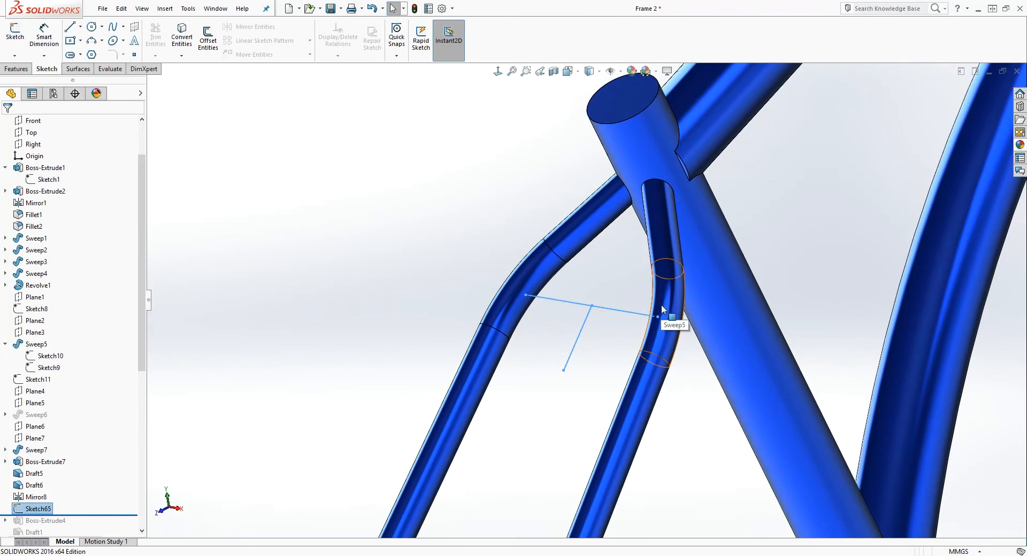
mouse_move(661, 306)
middle_mouse_down()
mouse_move(672, 276)
mouse_move(669, 323)
middle_mouse_up()
left_click(375, 362)
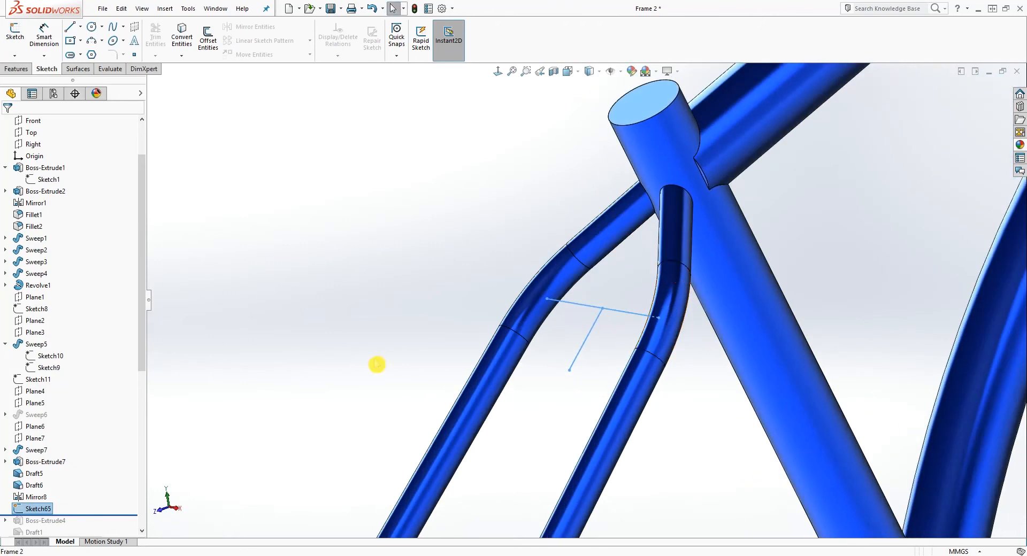
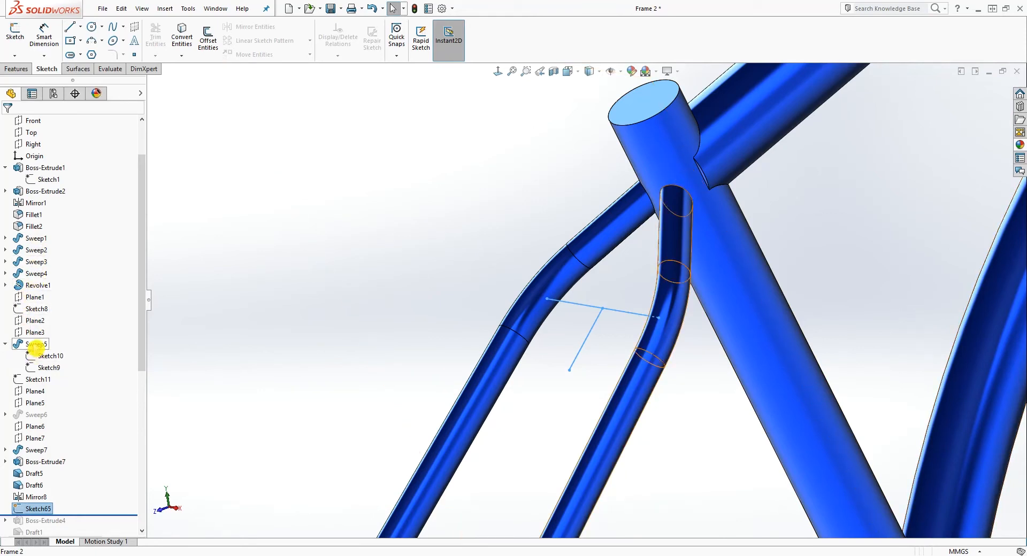
Step: Open Sketch9, the seat stay's sweep path, for editing and view it normal to its plane from the rear
right_click(47, 368)
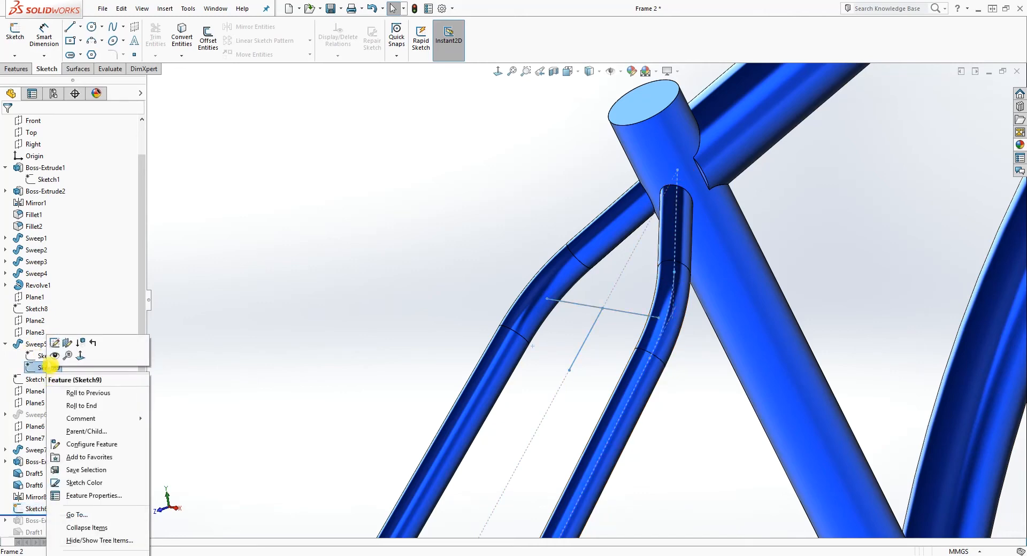
left_click(50, 340)
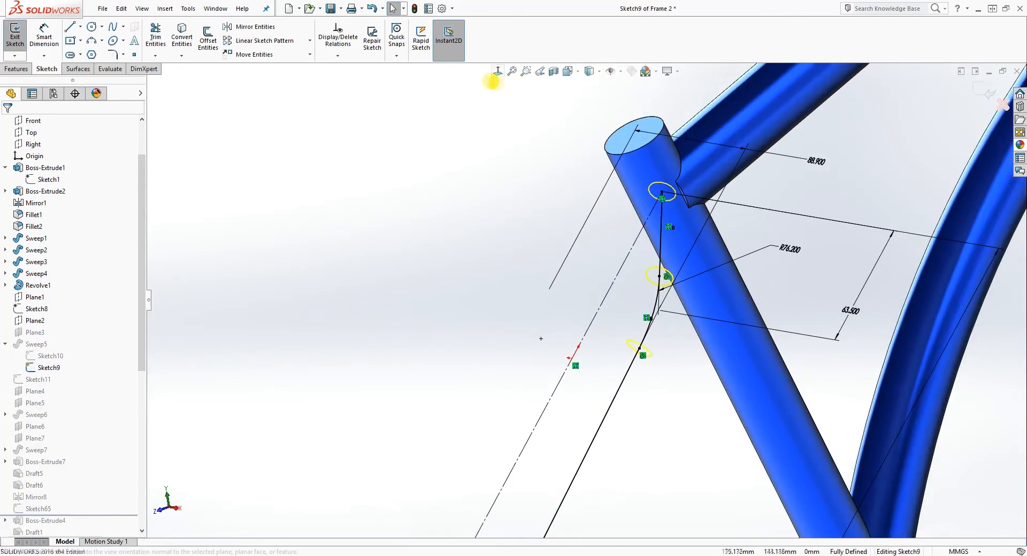
left_click(498, 72)
scroll(613, 270, "down", 3)
left_click(498, 72)
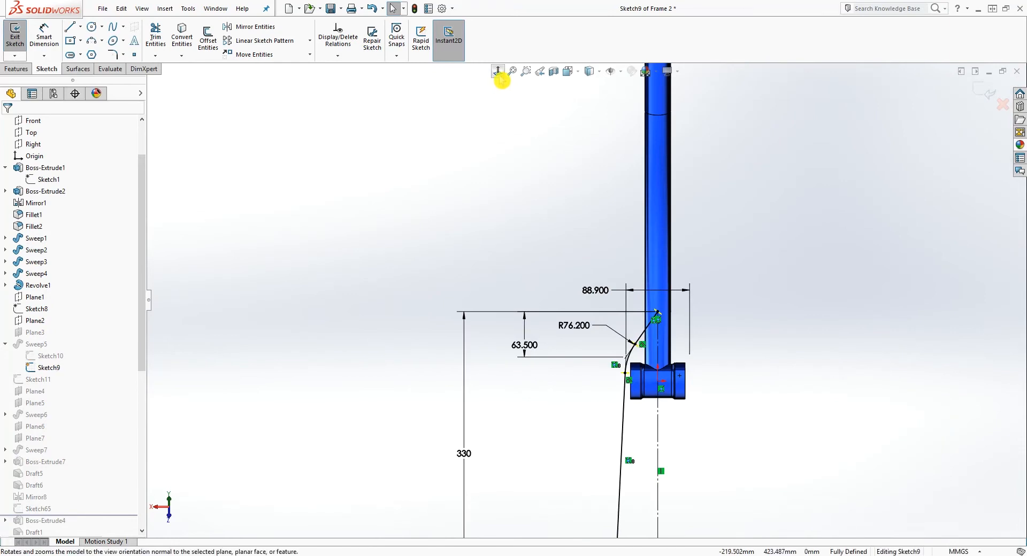
scroll(583, 321, "down", 3)
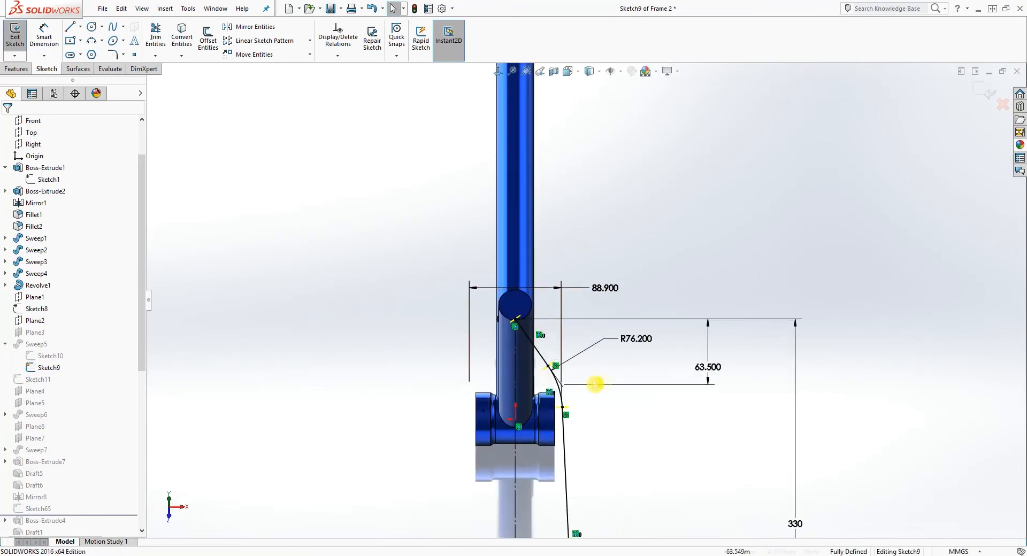
scroll(624, 427, "up", 2)
scroll(626, 430, "down", 2)
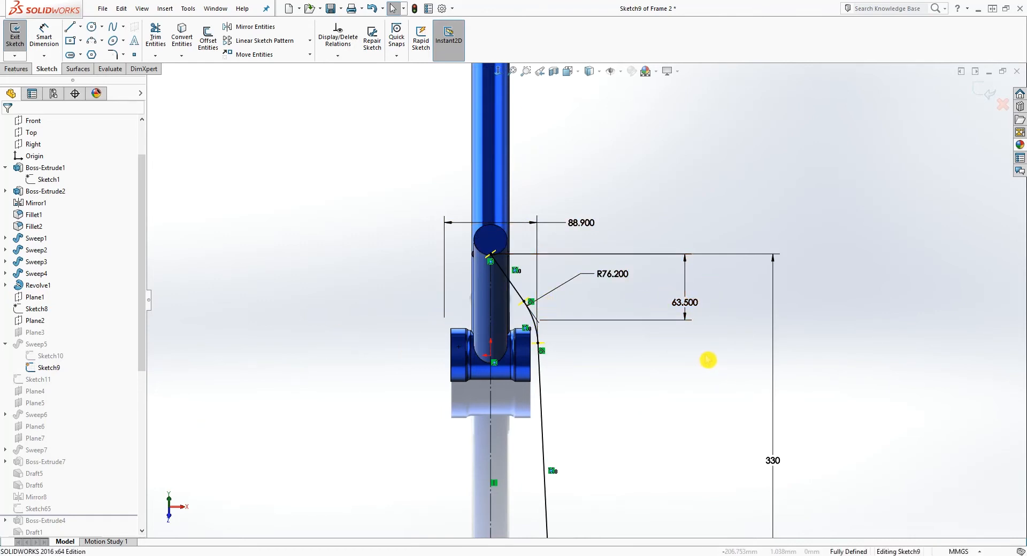
Step: Set the seat stay path's bend radius to 80 mm and the vertical distance from its upper end to the bend to 90 mm
left_click(574, 306)
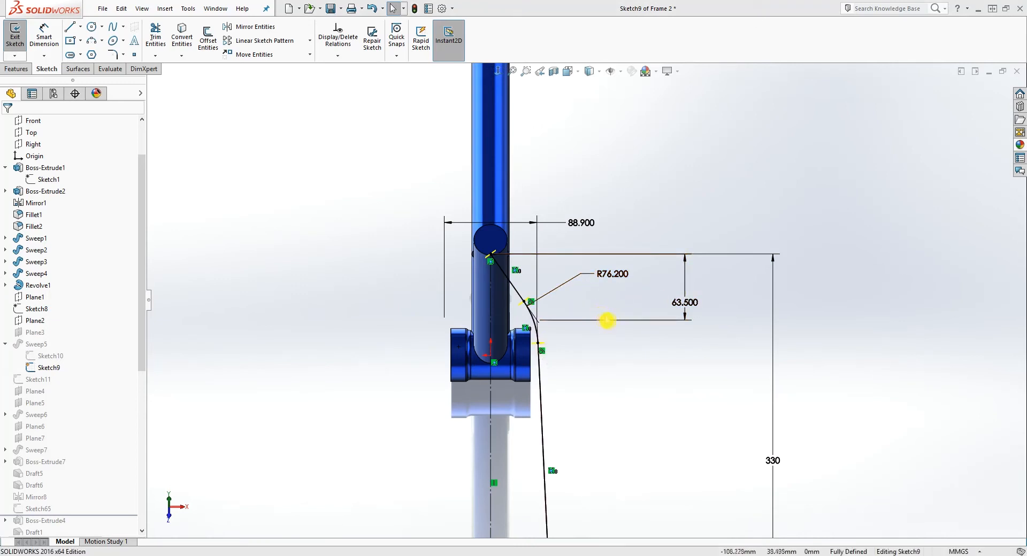
double_click(614, 274)
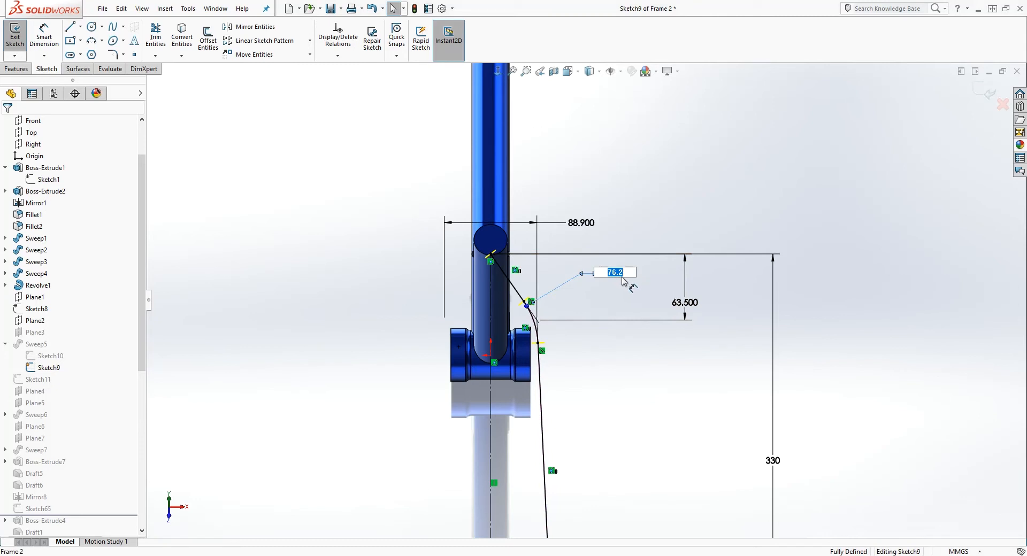
type("80")
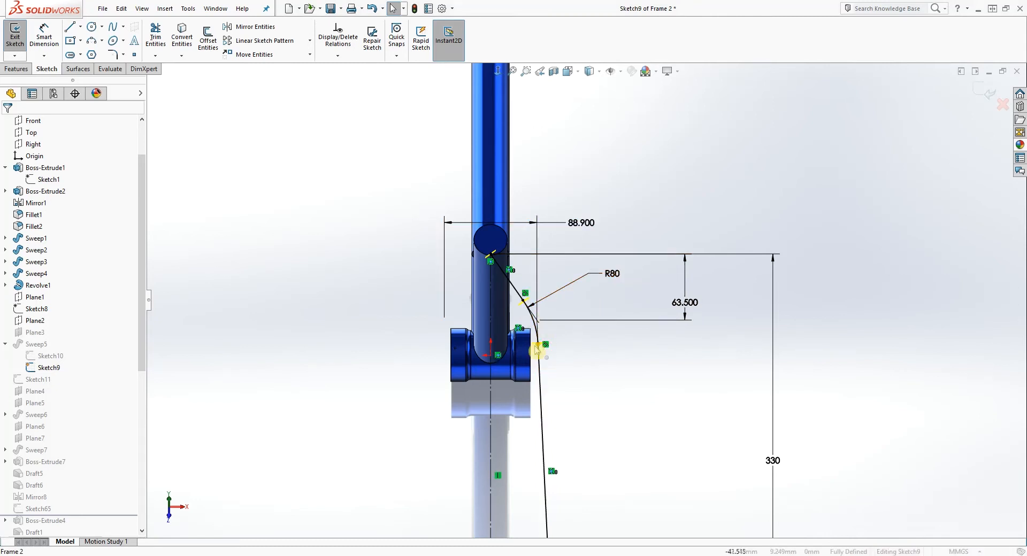
double_click(683, 303)
type("90")
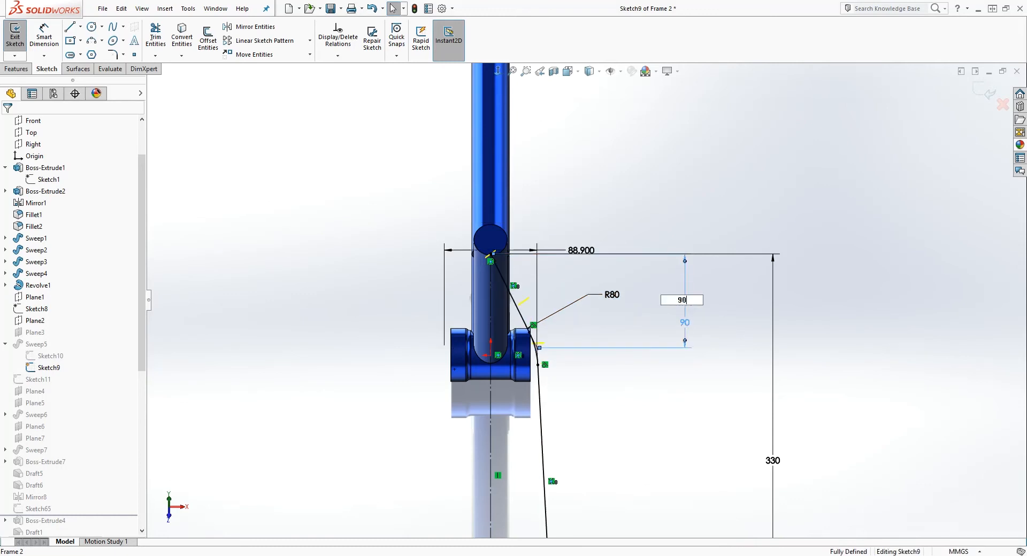
Step: Move the radius and 88.9 mm width dimensions clear of the seat stay path, and close the sketch
left_click(586, 369)
scroll(525, 362, "down", 1)
left_click(573, 326)
left_click(631, 288)
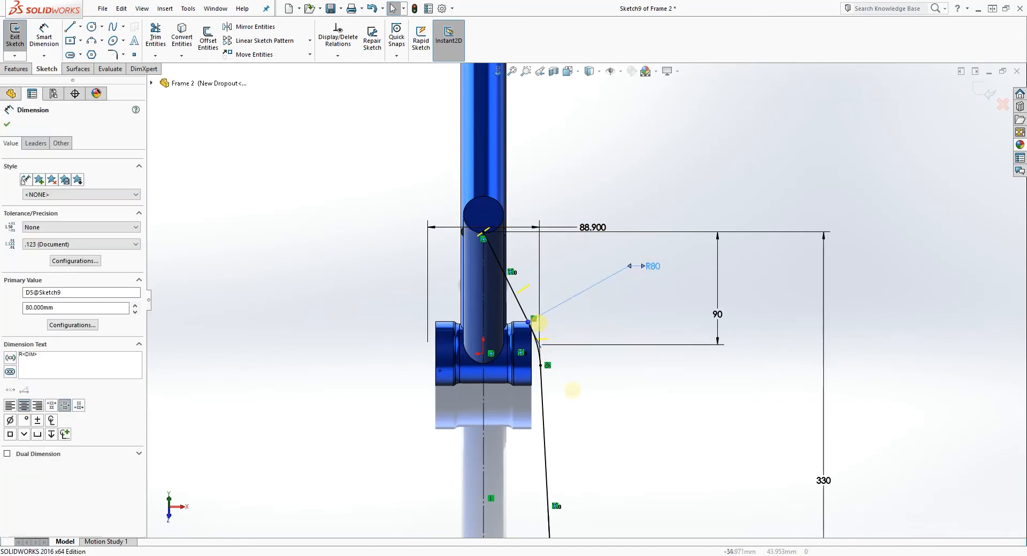
left_click_drag(591, 227, 574, 187)
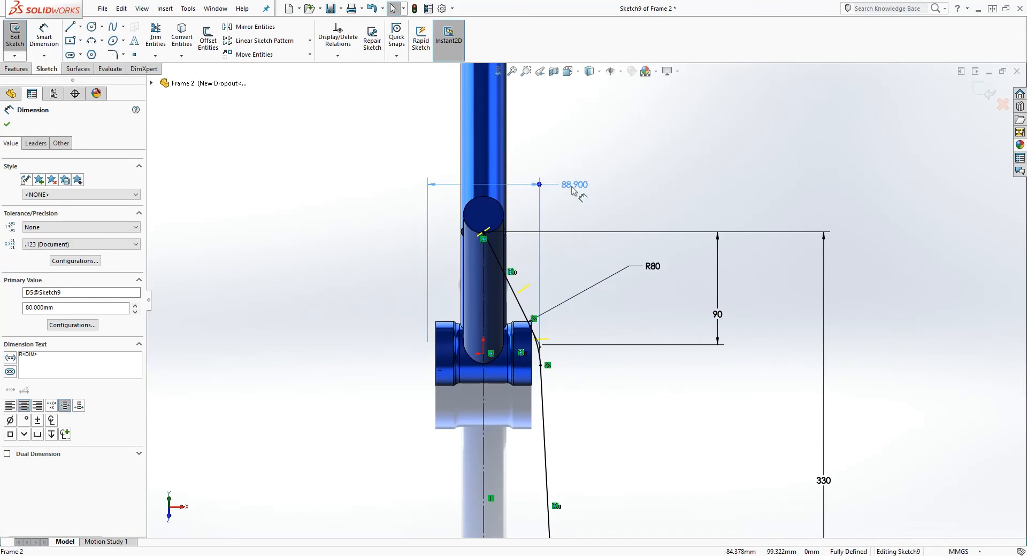
left_click(546, 341)
left_click(986, 91)
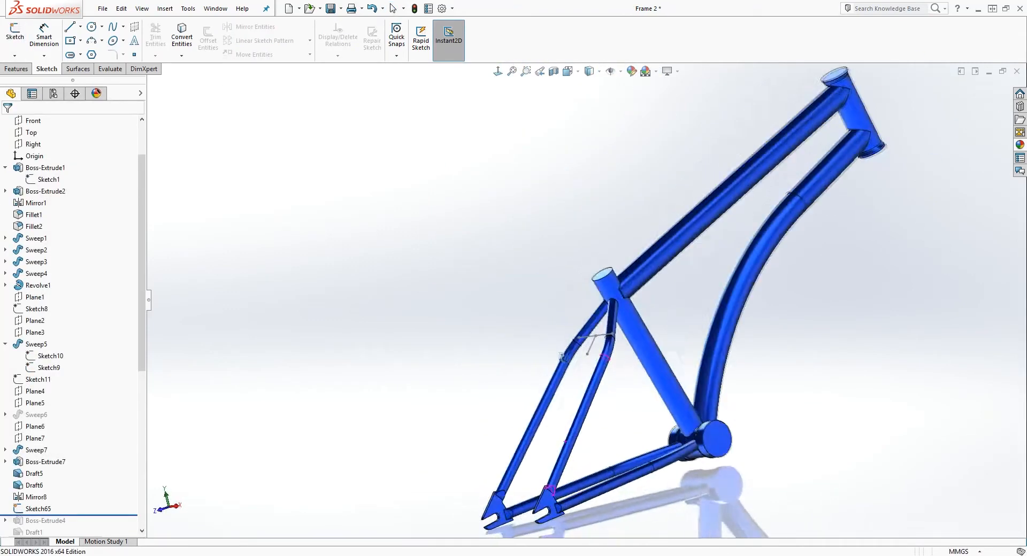
Step: Reopen Sketch65, the cross brace sketch, for editing and view it normal to its plane from the rear
scroll(65, 499, "down", 2)
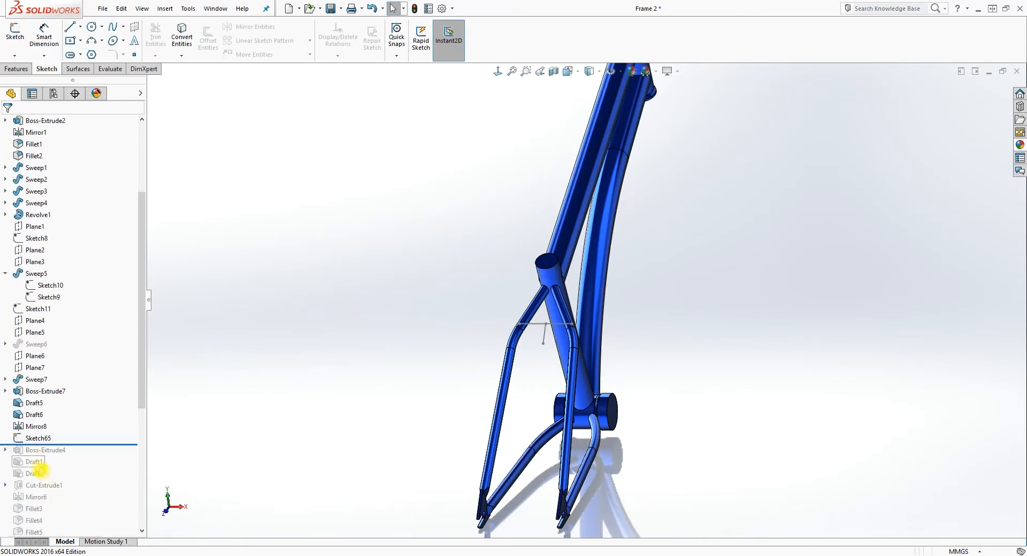
right_click(41, 444)
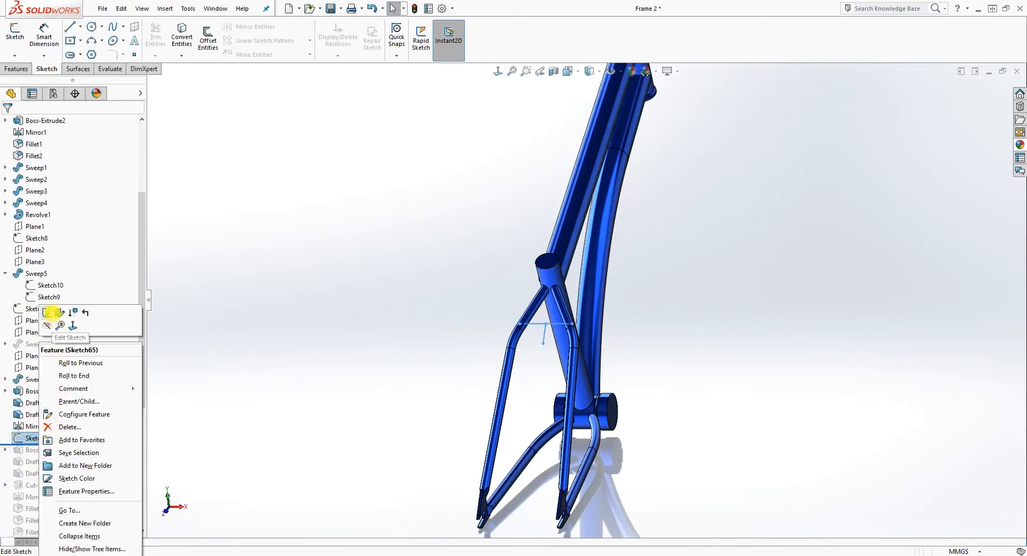
left_click(48, 313)
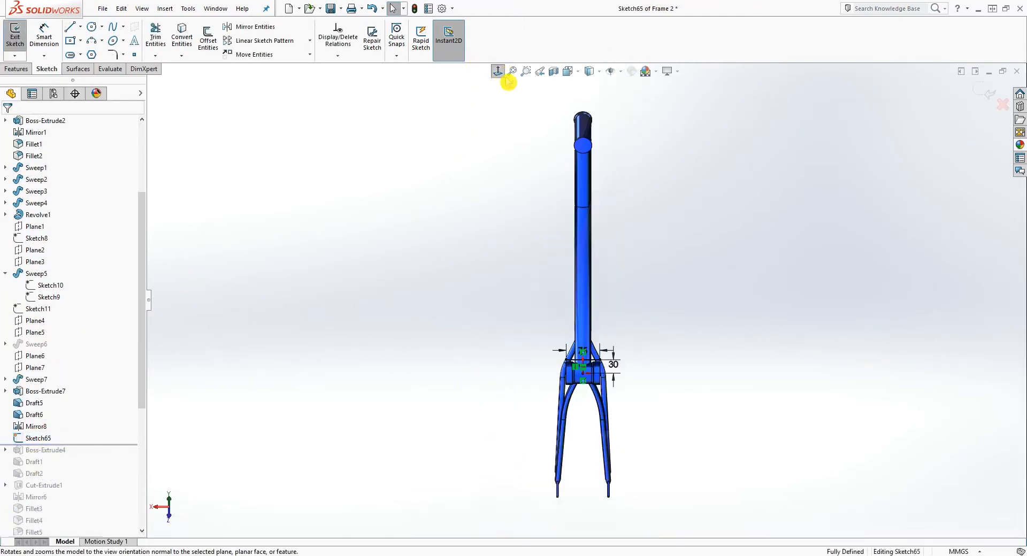
scroll(598, 407, "down", 5)
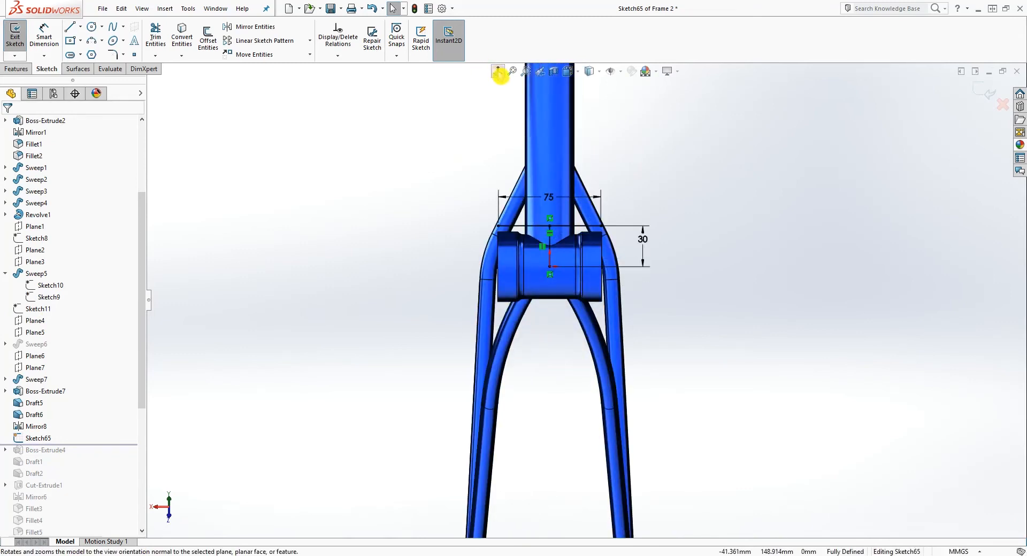
left_click(498, 71)
scroll(627, 364, "down", 8)
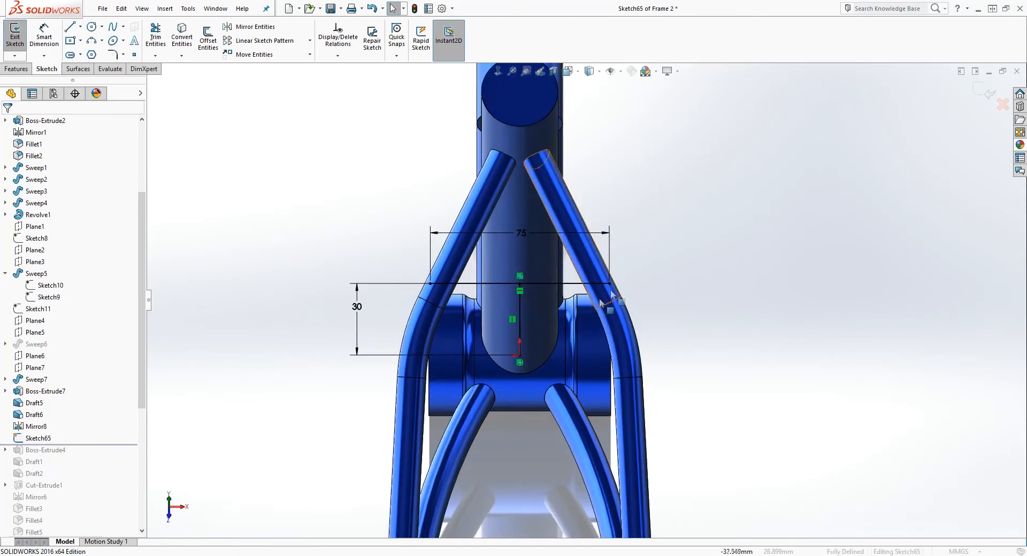
Step: Set the horizontal cross line's length to 70 mm and move the vertical line's dimension slightly outward
double_click(521, 234)
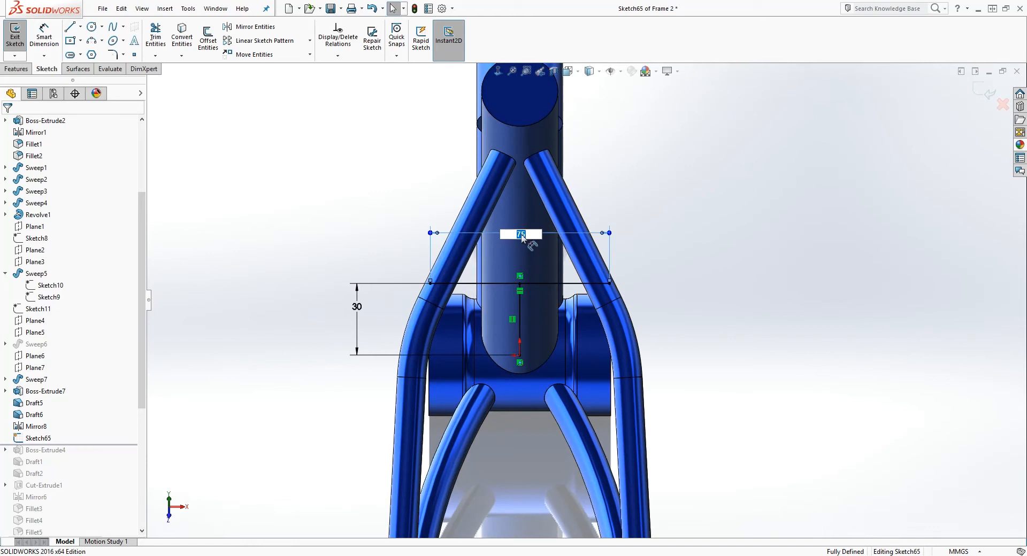
key("Return")
left_click(678, 299)
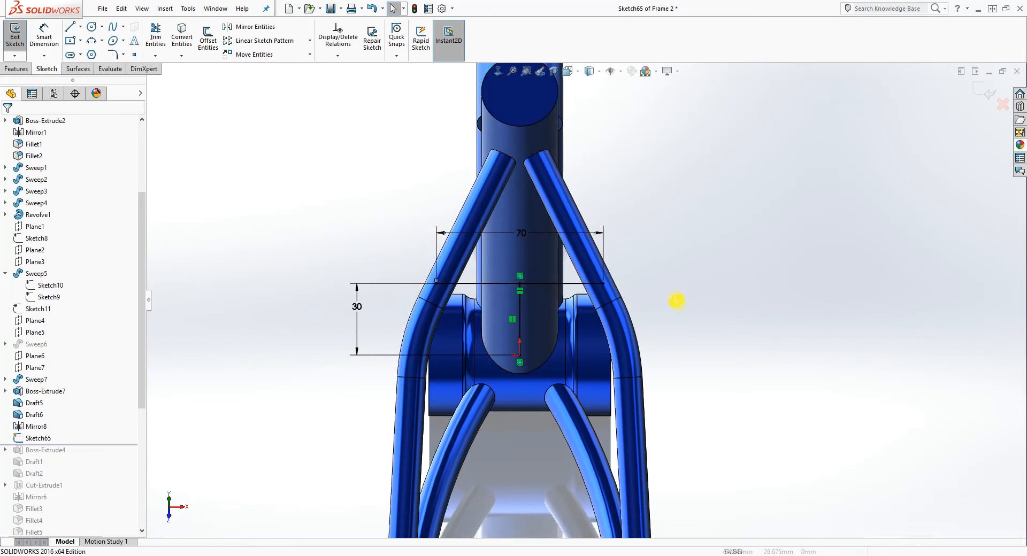
left_click_drag(356, 308, 345, 318)
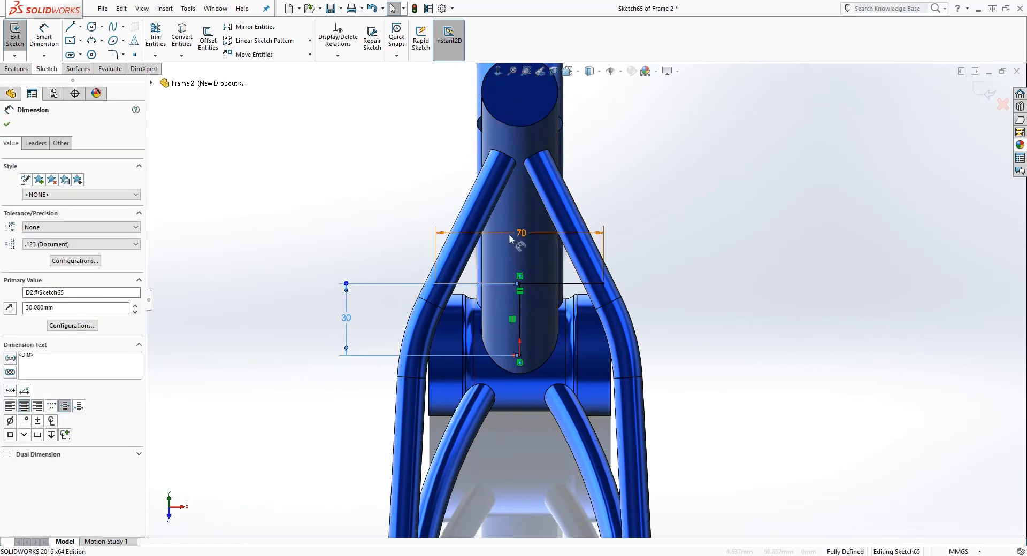
left_click(703, 440)
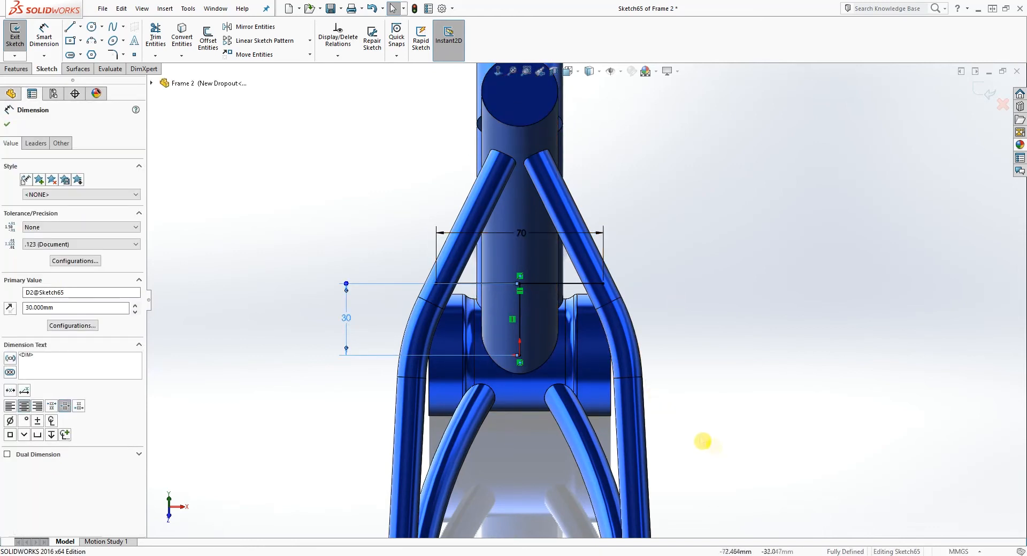
Step: Convert the vertical line from the origin to construction geometry
left_click(519, 317)
left_click(24, 295)
left_click(637, 298)
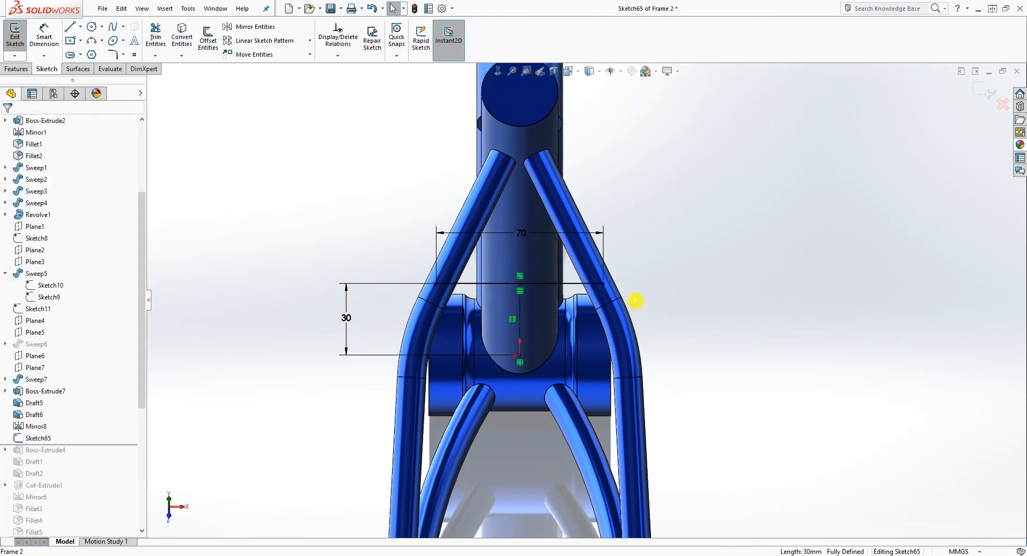
middle_click_drag(637, 378, 669, 340)
left_click(1001, 108)
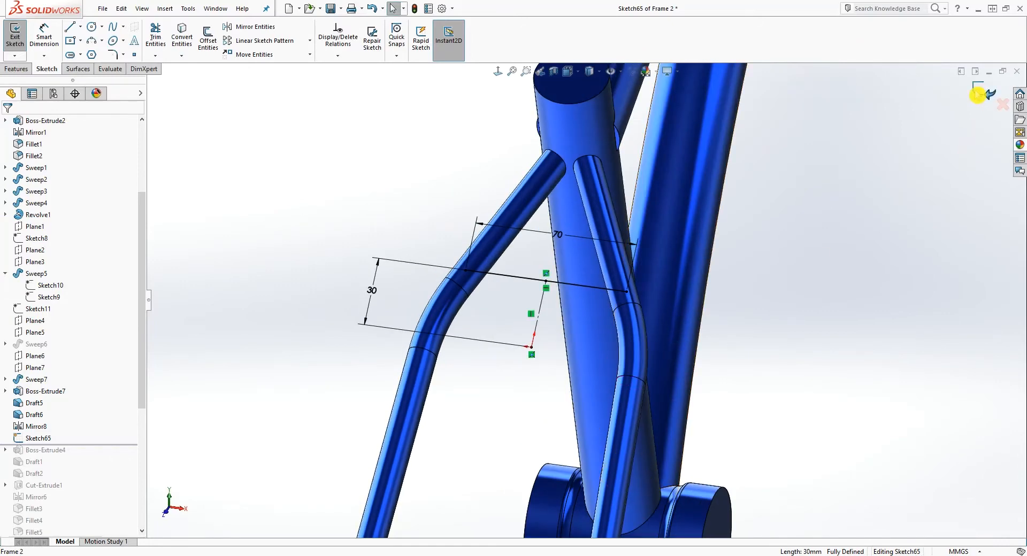
Step: Close the cross brace sketch and sweep a 12 mm circular profile along its horizontal line between the seat stays
left_click(977, 95)
left_click(16, 69)
left_click(104, 27)
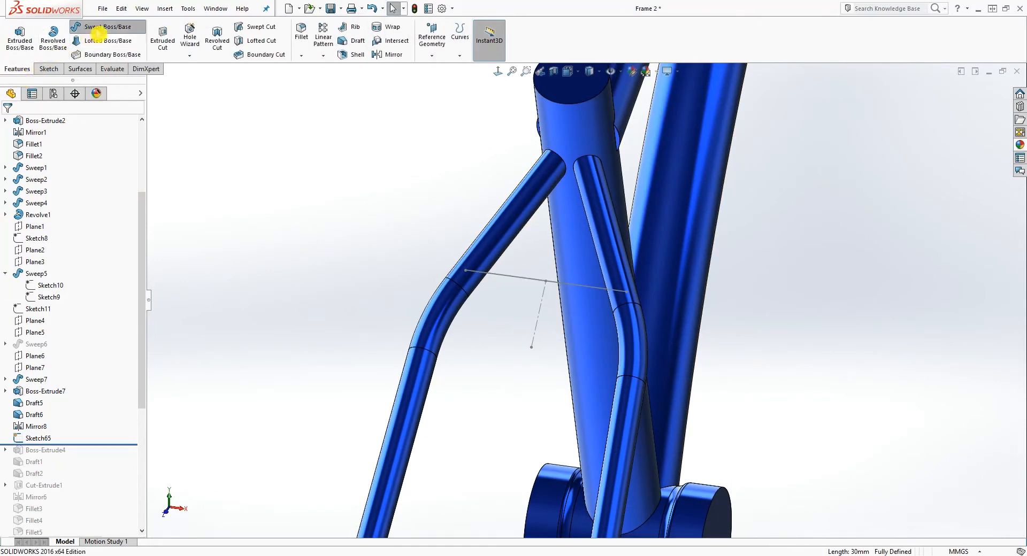
left_click(508, 282)
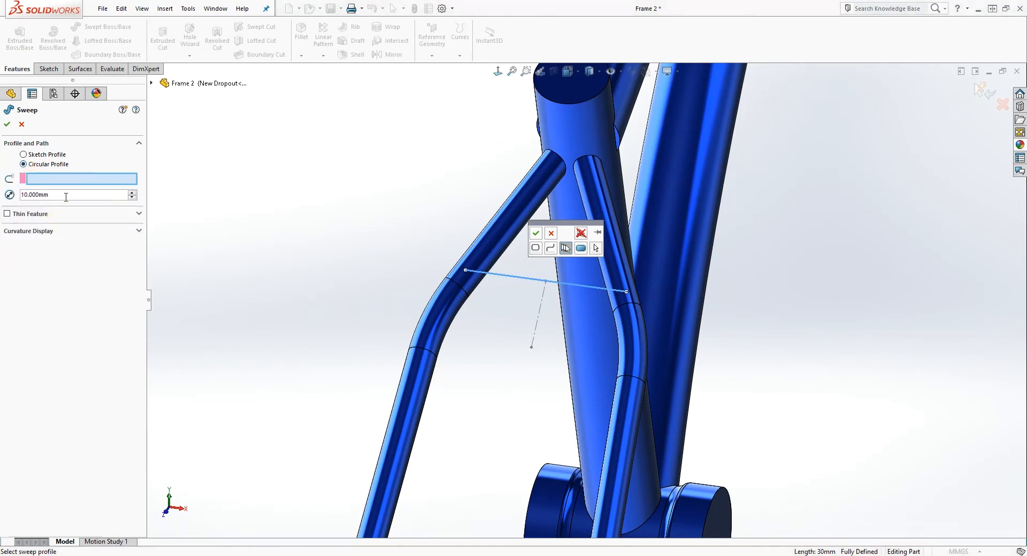
type("2")
key("Return")
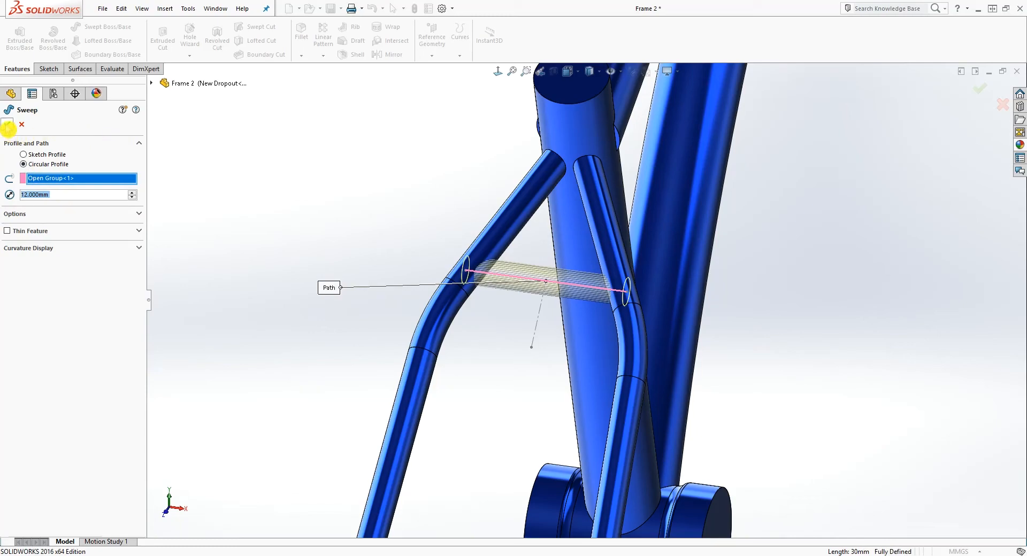
scroll(666, 375, "up", 4)
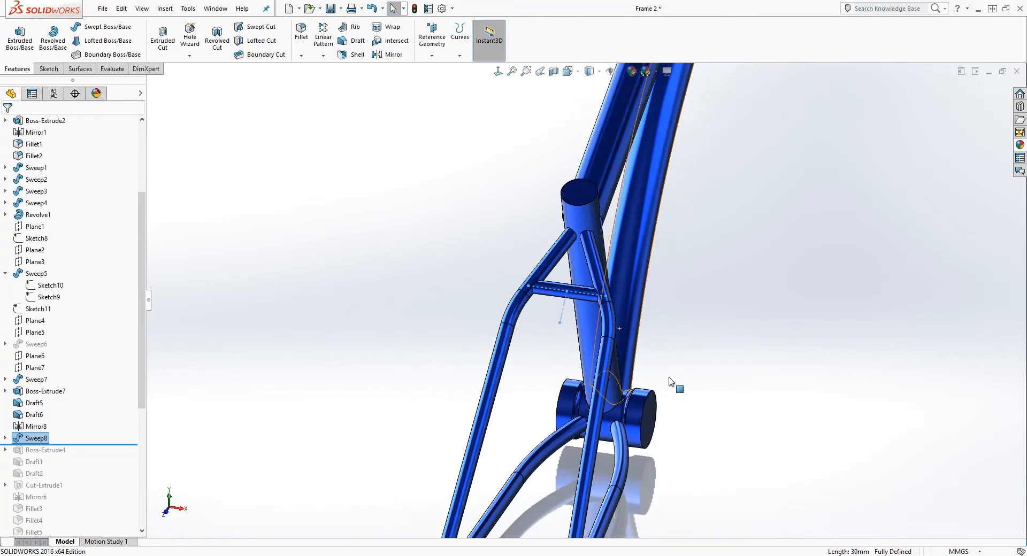
Step: Start a new sketch on Plane4 and view it normal to the plane from the underside of the frame
left_click(653, 468)
middle_click_drag(653, 469, 586, 433)
left_click(593, 456)
scroll(586, 432, "up", 1)
left_click(104, 410)
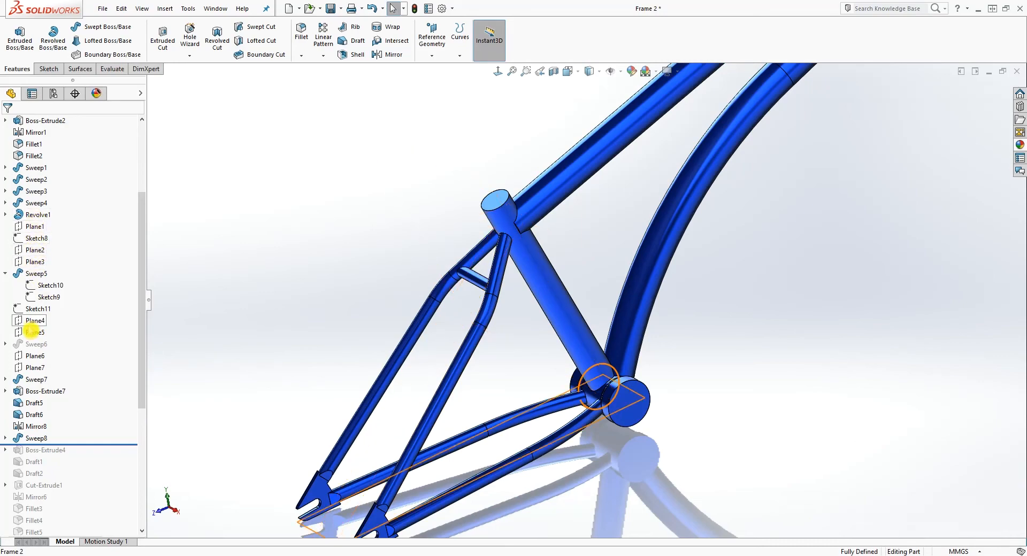
left_click(33, 323)
mouse_move(567, 375)
middle_mouse_down()
mouse_move(580, 347)
mouse_move(553, 298)
mouse_move(599, 354)
mouse_move(575, 373)
middle_mouse_up()
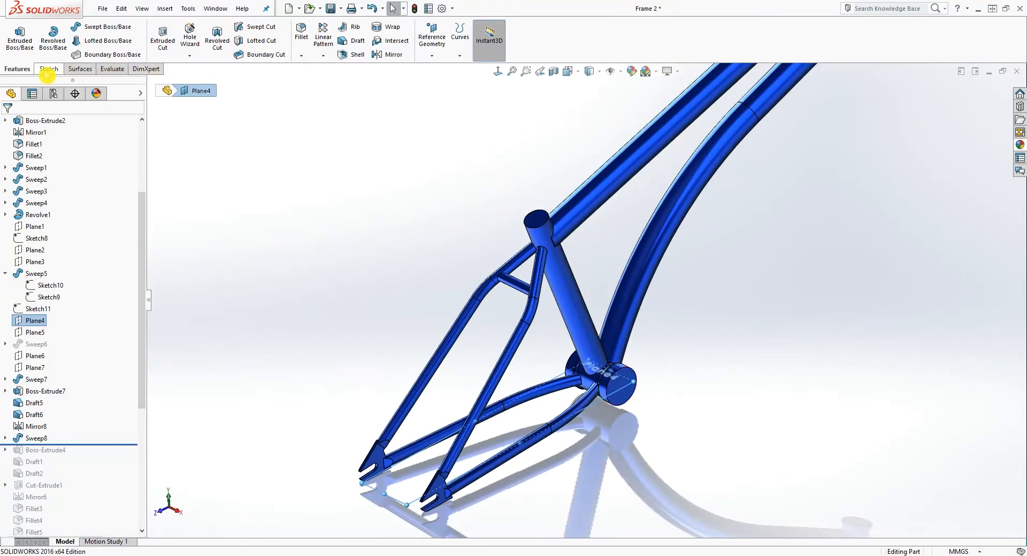
left_click(47, 69)
left_click(15, 36)
left_click(496, 73)
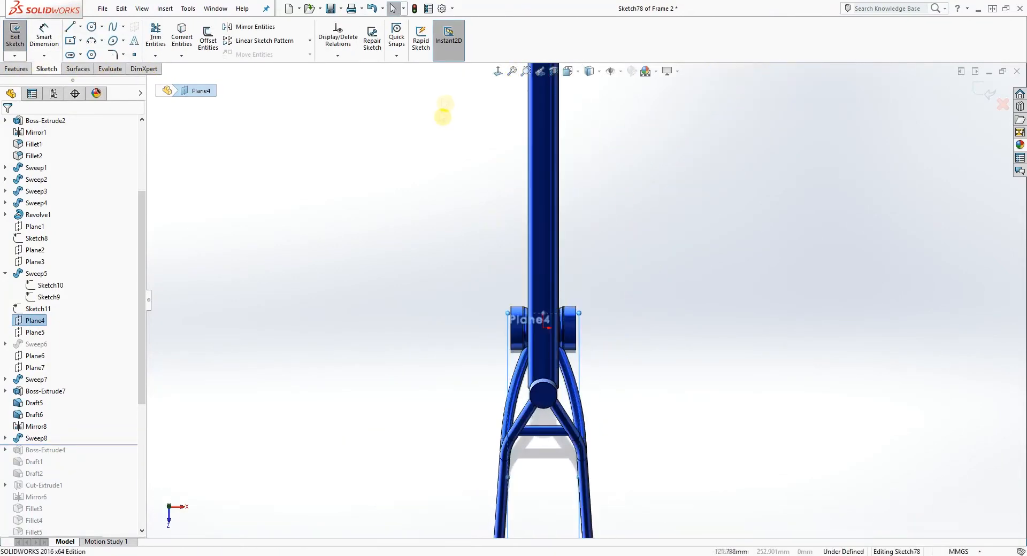
left_click(497, 71)
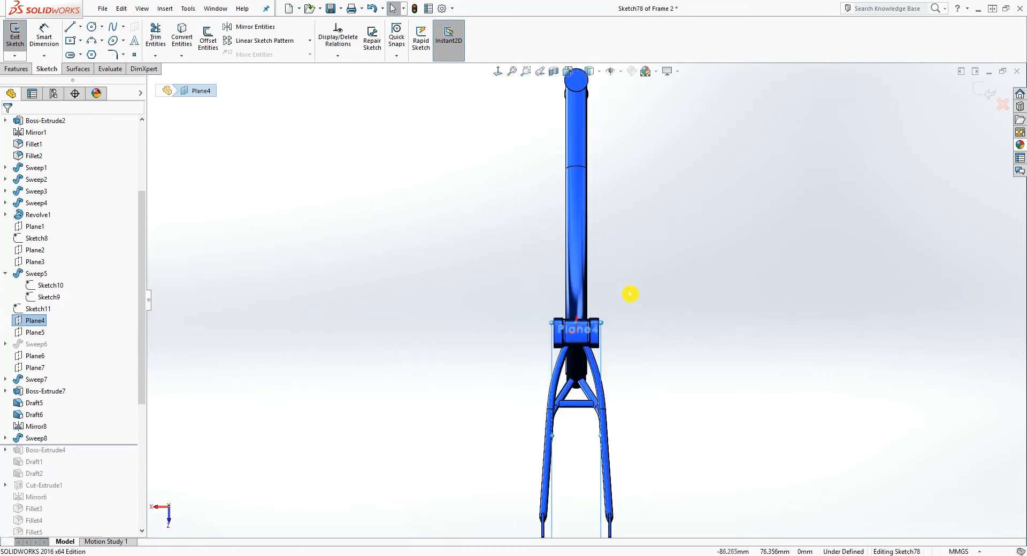
Step: Sketch a vertical line from the origin rearward between the chain stays, ending beyond the seat stay brace
scroll(630, 294, "down", 2)
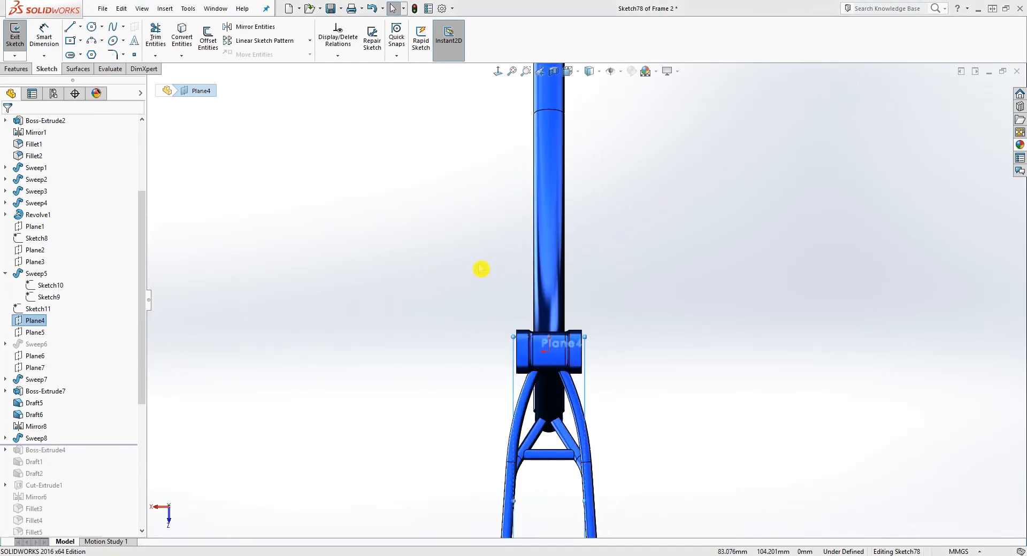
left_click(68, 31)
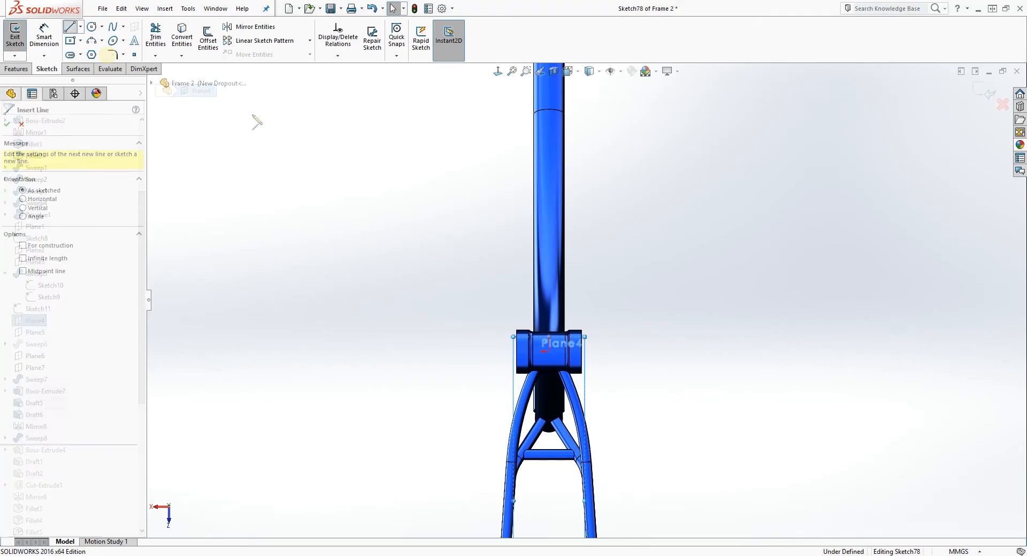
left_click(549, 352)
left_click(551, 484)
key("Escape")
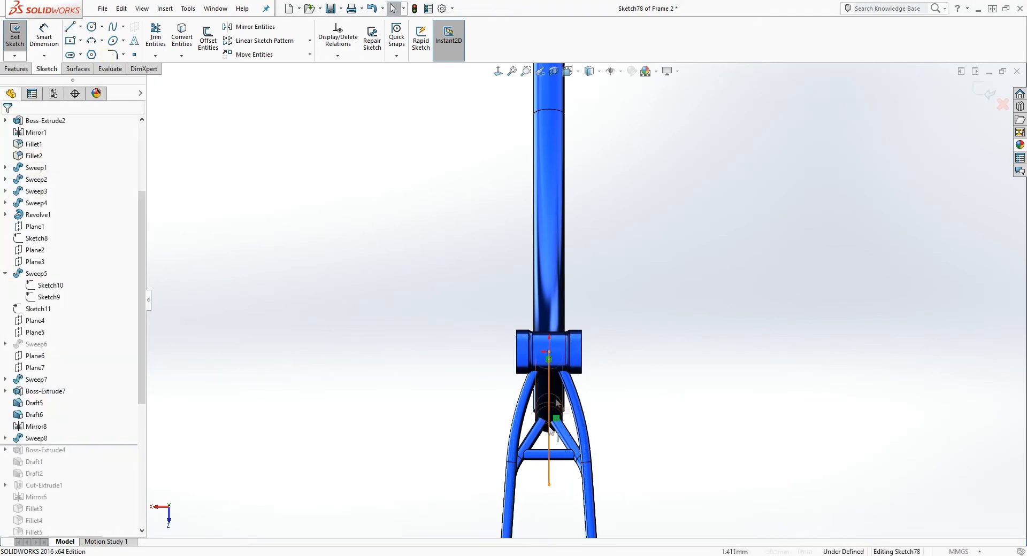
Step: Dimension the vertical line's length and set it to 67 mm
right_click_drag(656, 488, 649, 449)
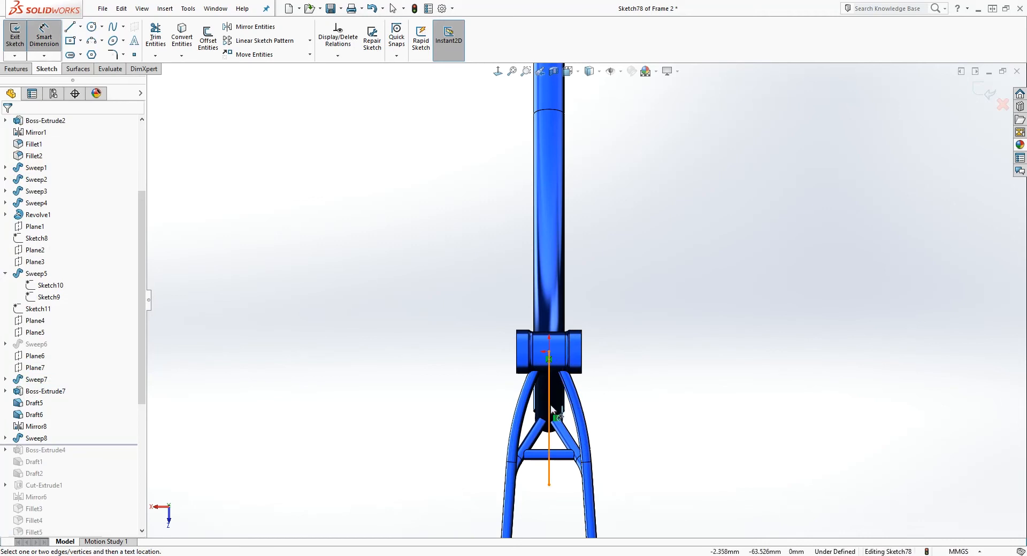
left_click(549, 406)
left_click(430, 402)
type("67")
key("Return")
key("Escape")
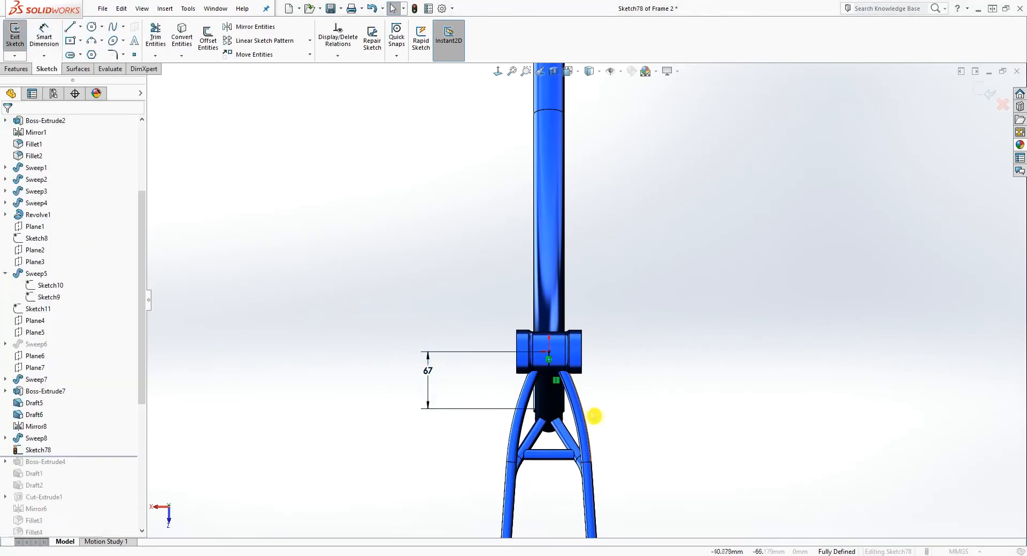
Step: Sketch a horizontal line about 116 mm long across both chain stays, just beyond the vertical line's free end
scroll(593, 428, "down", 5)
scroll(489, 310, "down", 3)
scroll(505, 337, "up", 3)
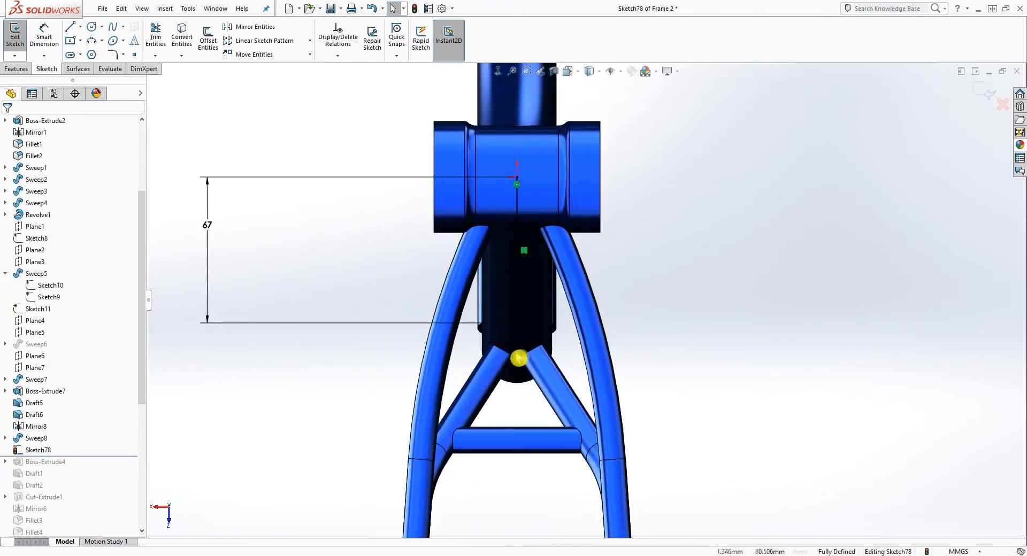
scroll(527, 324, "down", 5)
scroll(587, 244, "up", 5)
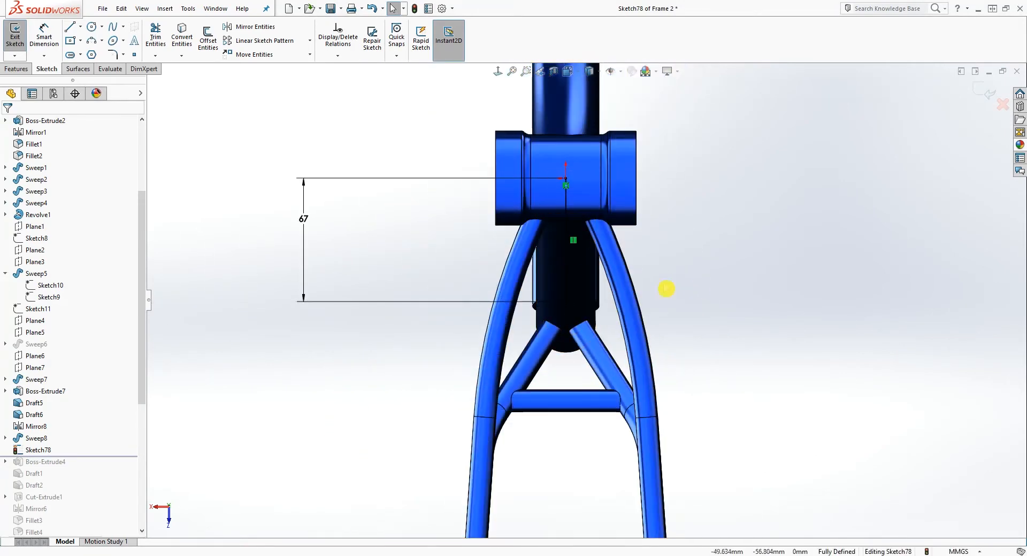
key("l")
left_click(453, 316)
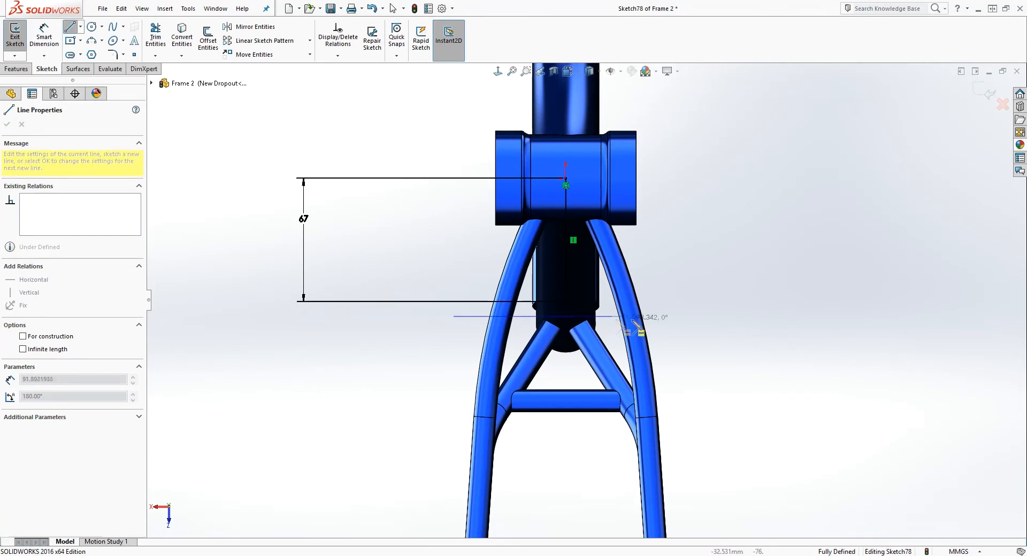
left_click(668, 317)
key("Escape")
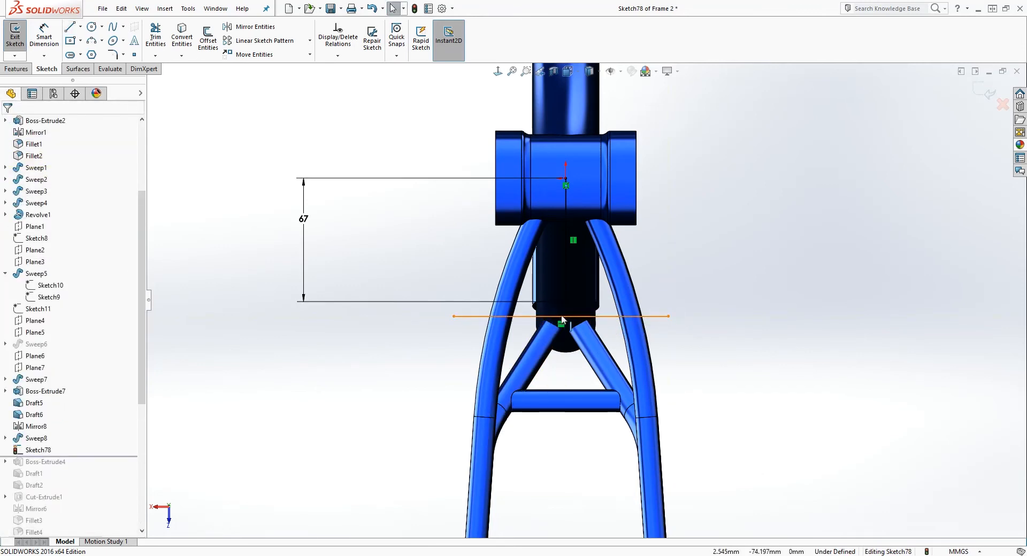
Step: Add a Midpoint relation between the horizontal line and the free endpoint of the 67 mm vertical line
left_click(562, 317)
scroll(558, 319, "down", 5)
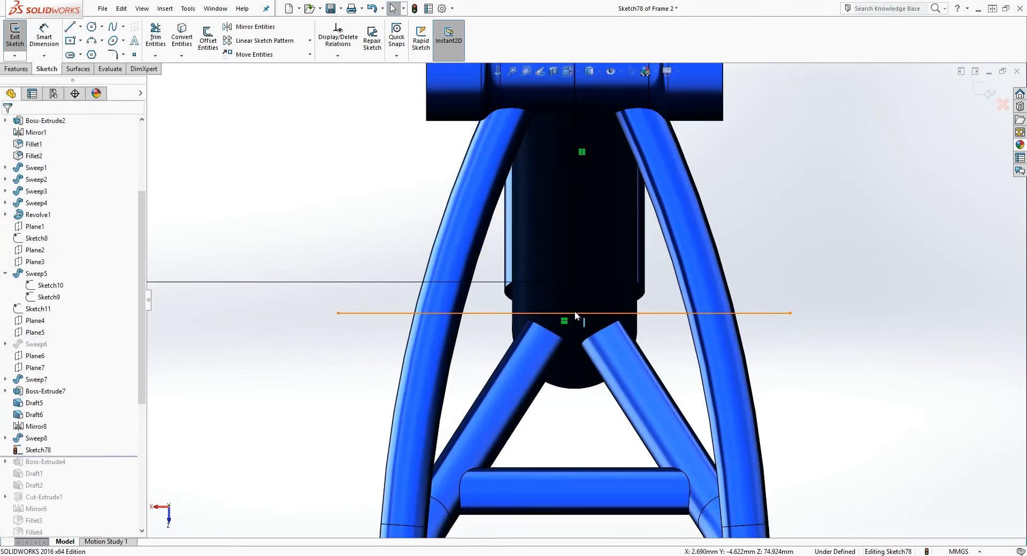
left_click(573, 292)
left_click(578, 290)
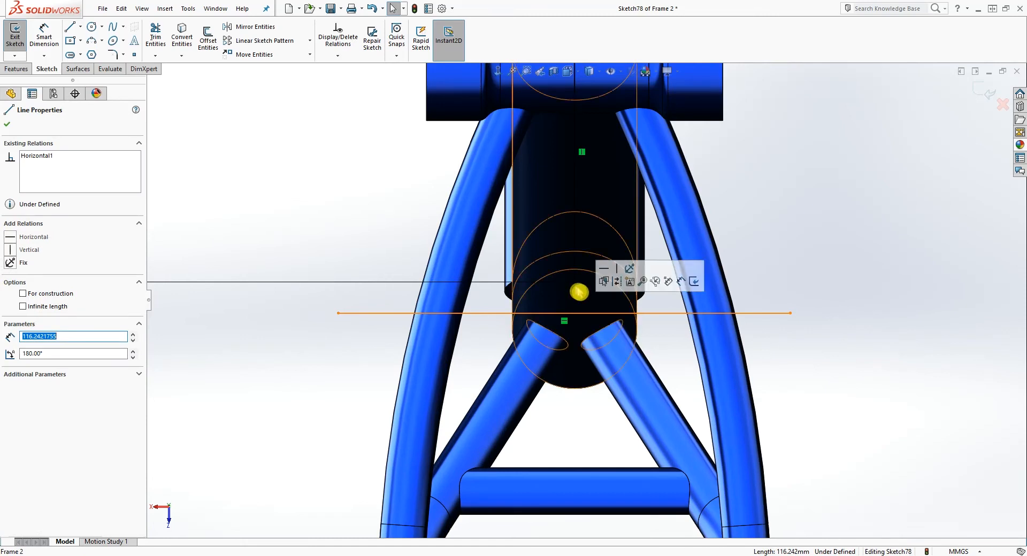
left_click(574, 282, "ctrl")
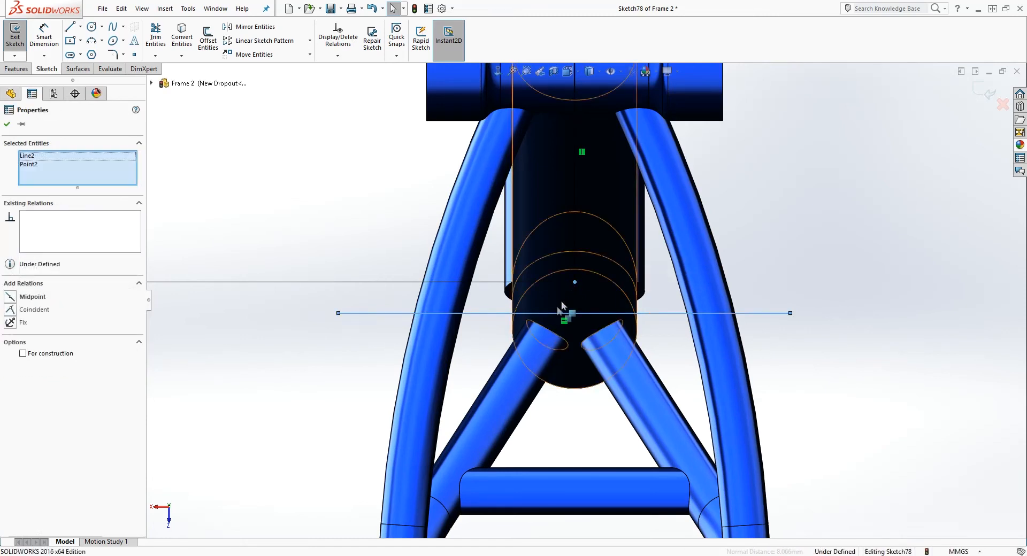
left_click(11, 298)
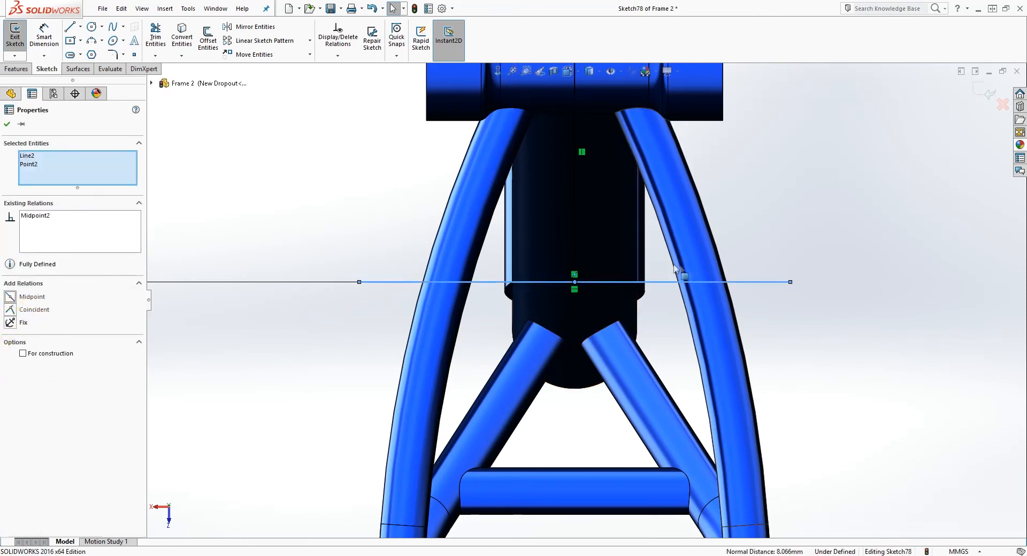
Step: Dimension the horizontal line's length, set it to 65 mm and place the dimension near the seat stay brace
scroll(690, 286, "up", 2)
left_click(753, 361)
right_click_drag(753, 360, 740, 316)
left_click(643, 291)
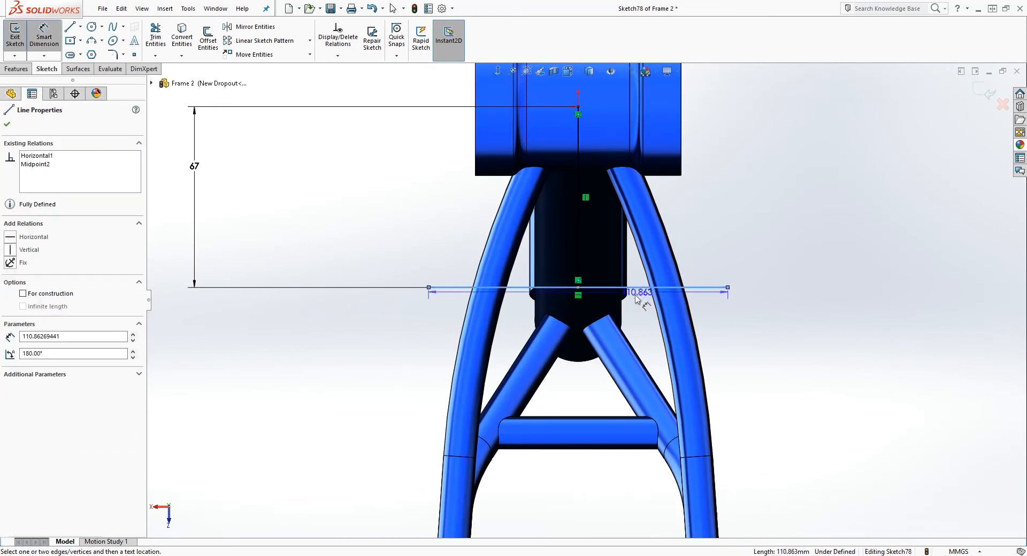
left_click(599, 408)
type("65")
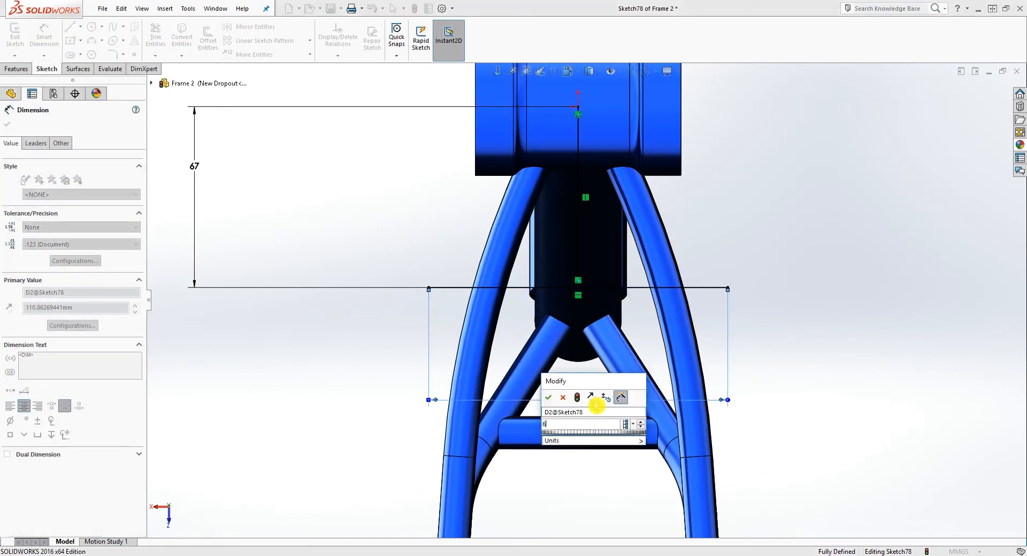
key("Return")
key("Escape")
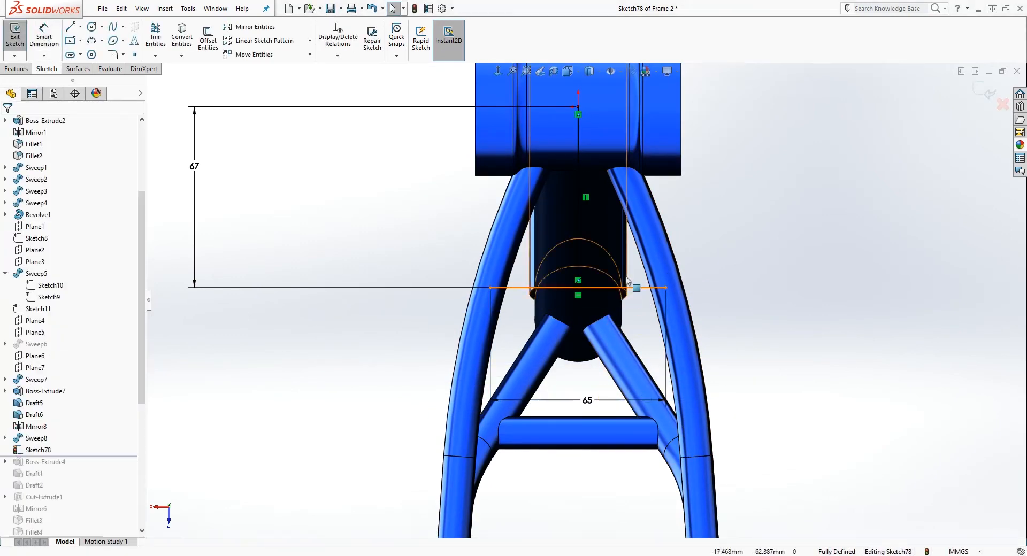
Step: Convert the 67 mm vertical line to construction geometry and close the sketch
left_click(578, 176)
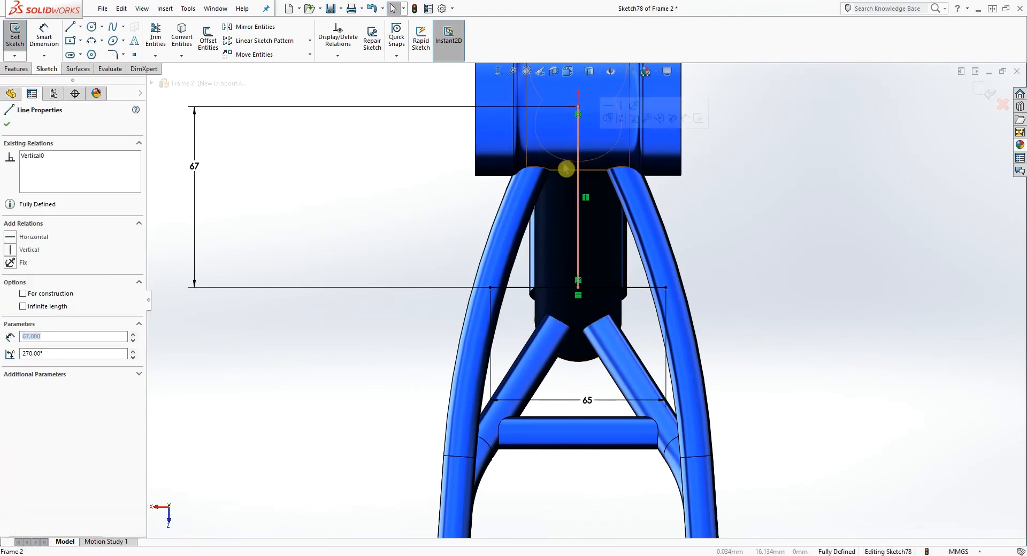
key("Escape")
left_click(976, 92)
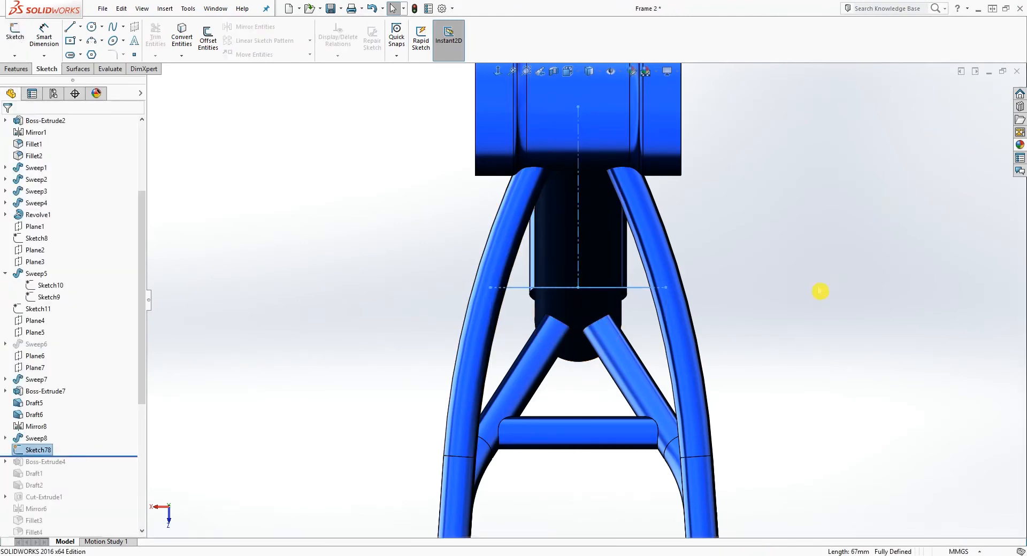
Step: Sweep a 12 mm circular profile along the new sketch line to create the cross brace between the chain stays
middle_click_drag(641, 249, 585, 254)
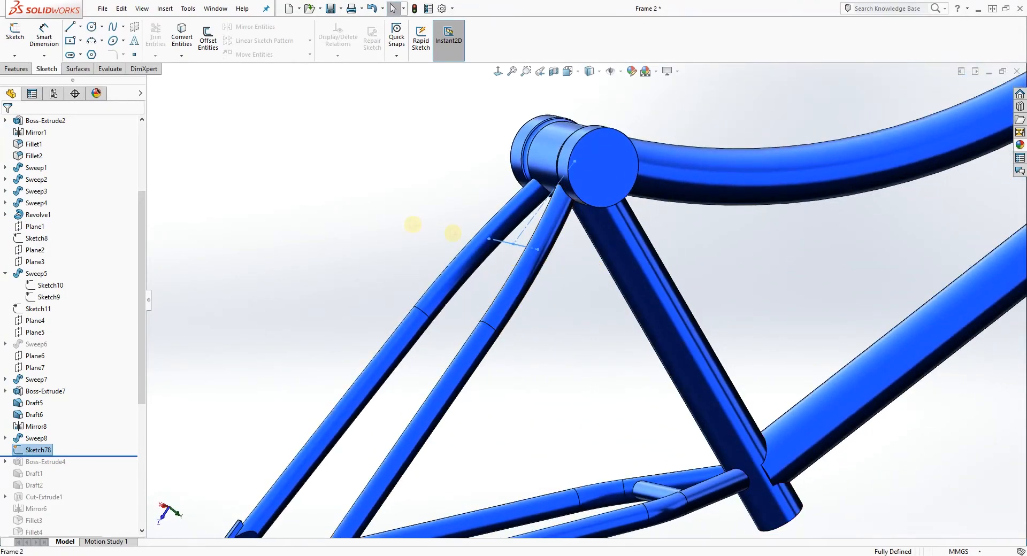
left_click(15, 69)
middle_click_drag(447, 254, 503, 284)
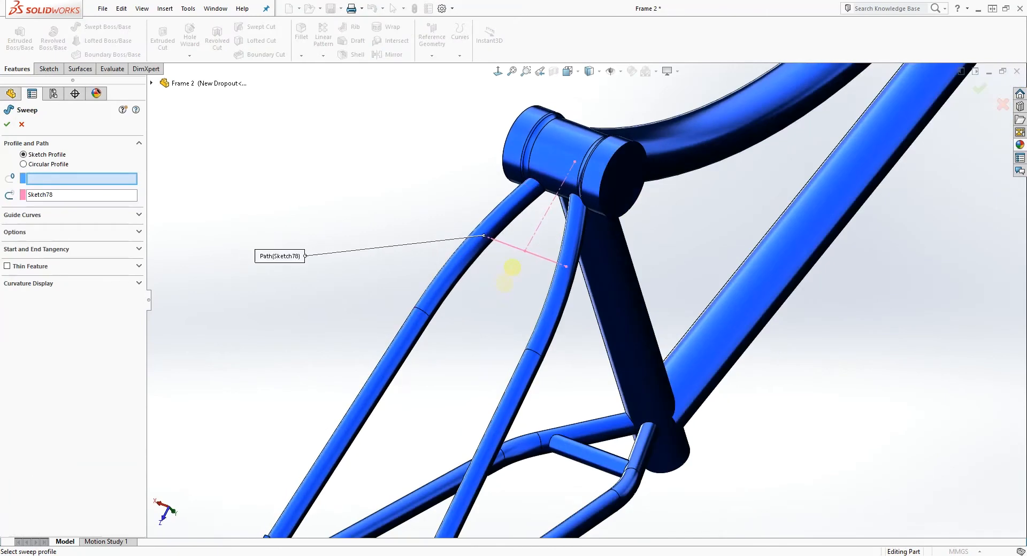
left_click(25, 165)
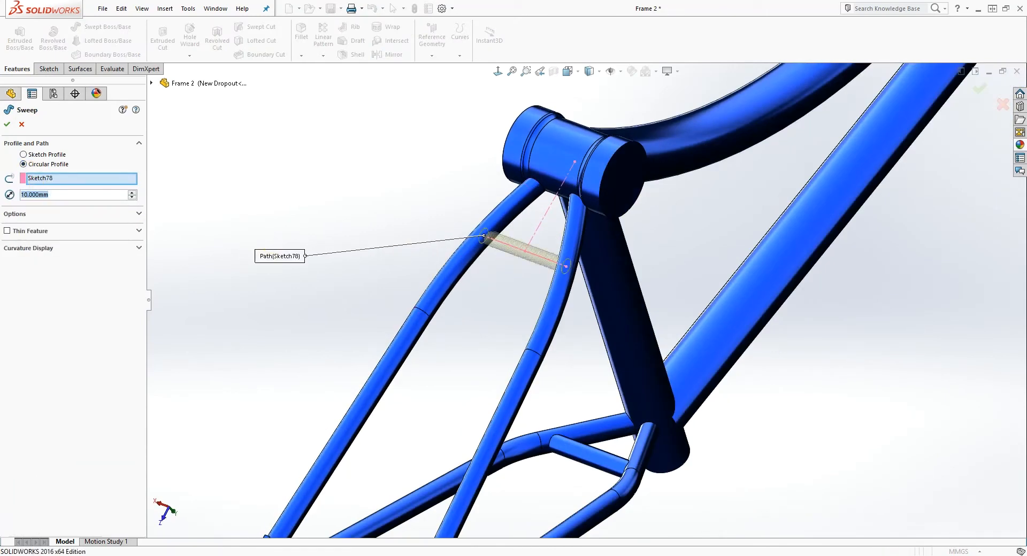
type("12")
key("Return")
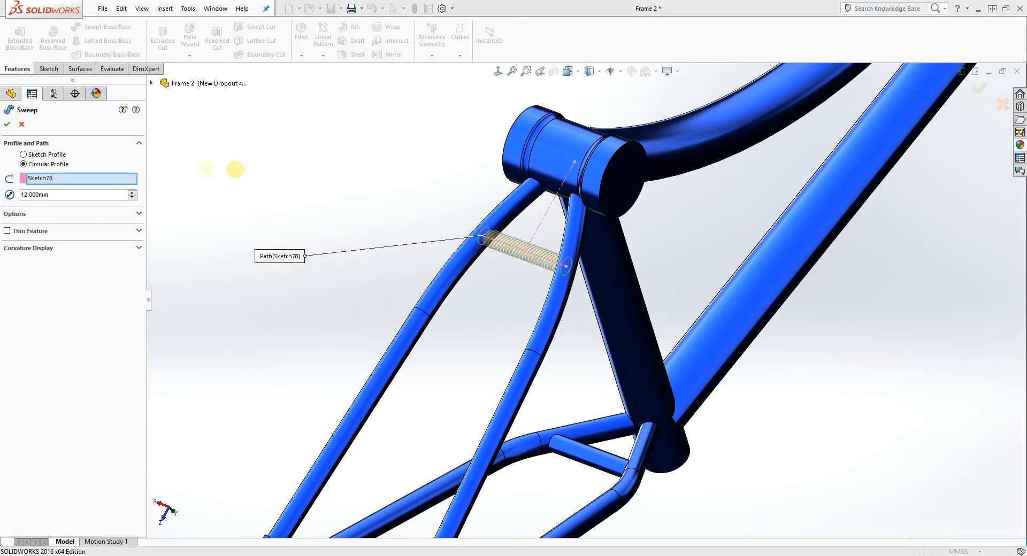
left_click(10, 127)
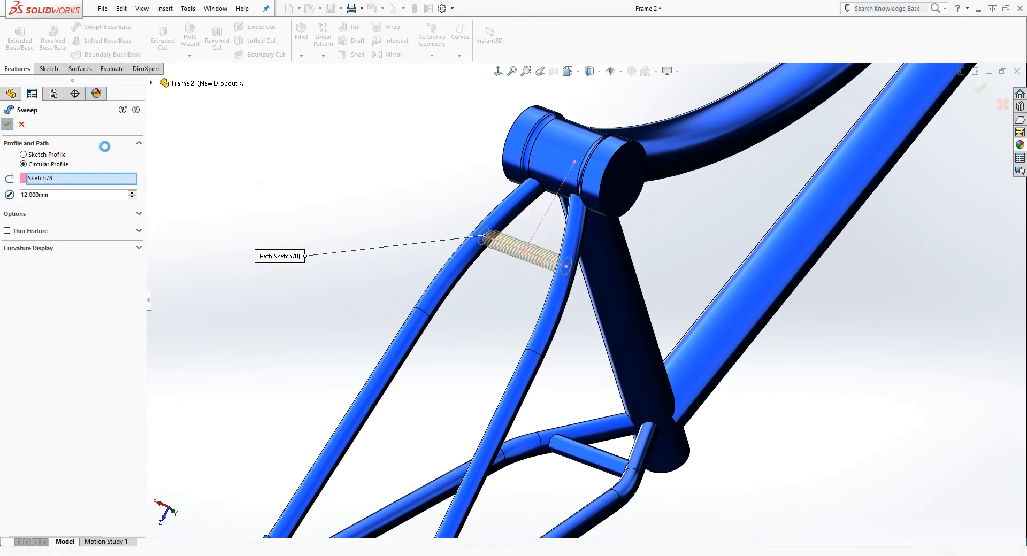
Step: Roll the feature history forward to the end, past Fillet14, to restore all later features of the frame
scroll(663, 294, "up", 5)
middle_click_drag(672, 293, 508, 271)
scroll(703, 365, "up", 5)
middle_click_drag(703, 365, 730, 260)
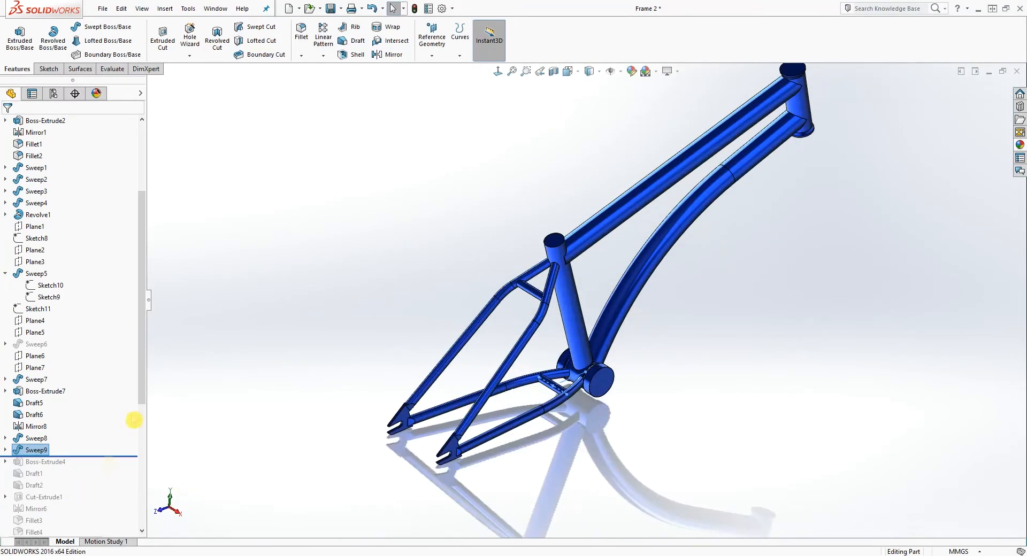
left_click_drag(142, 385, 142, 432)
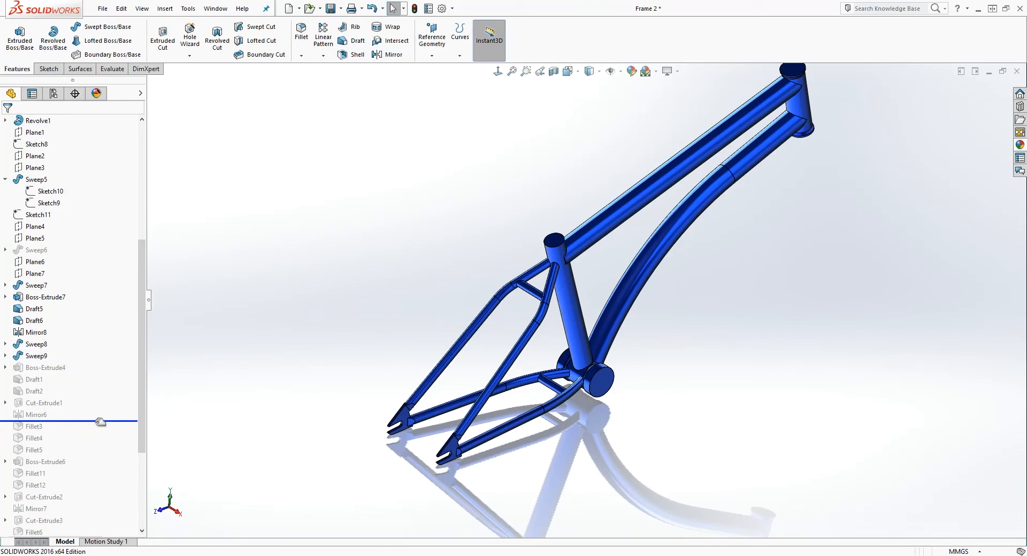
left_click_drag(104, 504, 104, 523)
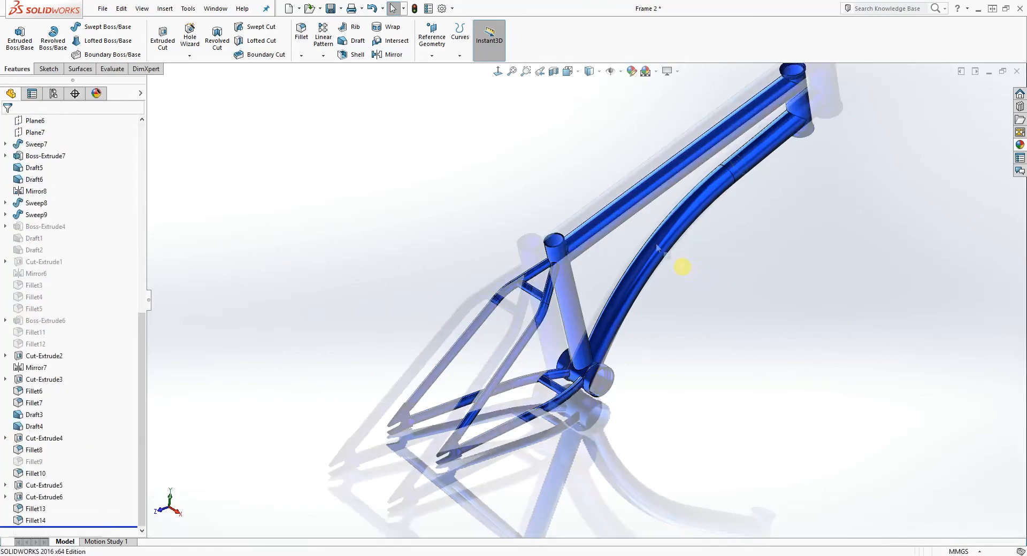
middle_click_drag(683, 268, 559, 252)
scroll(591, 289, "up", 1)
scroll(577, 369, "down", 2)
middle_click_drag(578, 368, 596, 423)
scroll(594, 213, "down", 4)
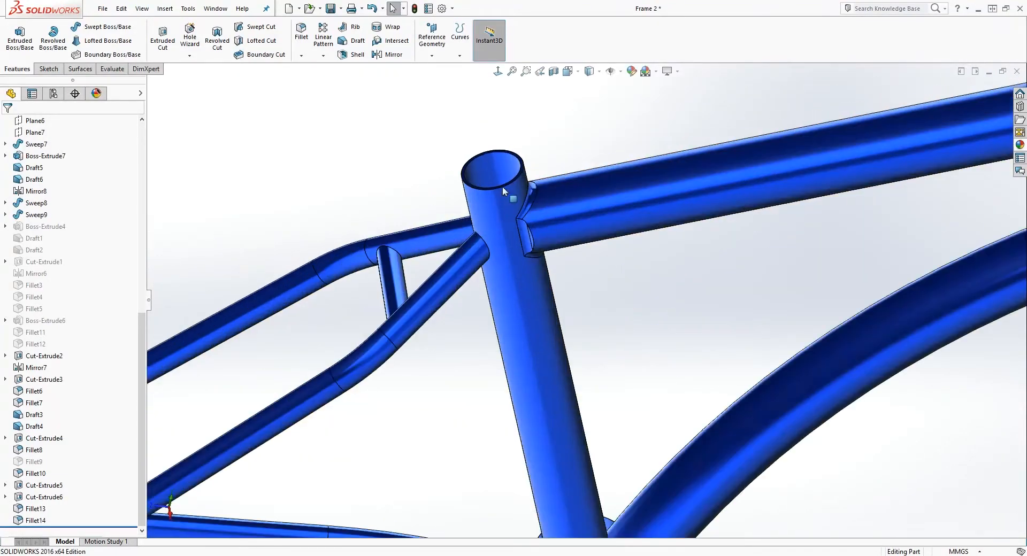
Step: Inspect the frame's rear triangle, its cross braces, dropouts and tube joints from several angles
scroll(510, 289, "up", 2)
middle_click_drag(506, 346, 536, 345)
scroll(536, 345, "up", 2)
scroll(340, 461, "down", 1)
middle_click_drag(341, 462, 318, 435)
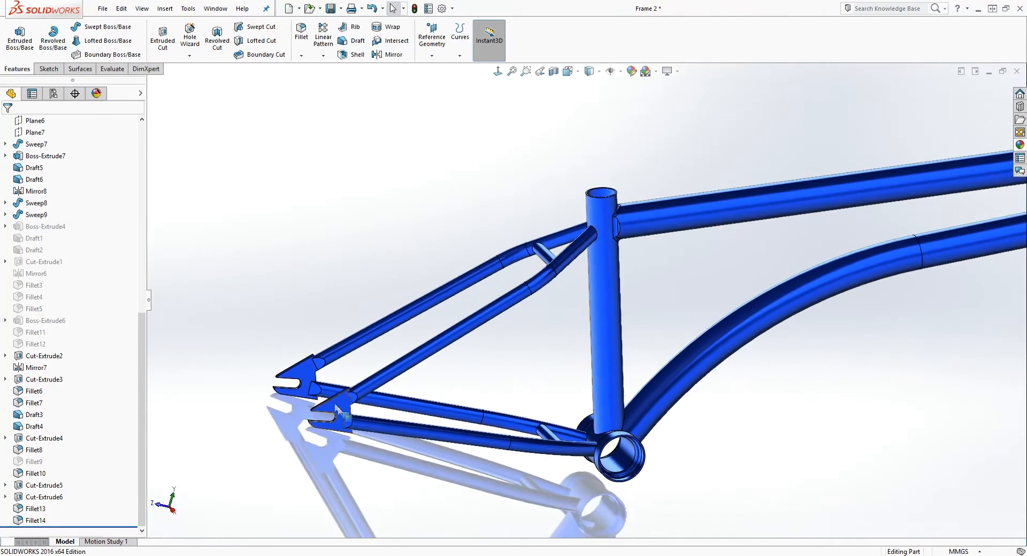
scroll(319, 435, "down", 2)
middle_click_drag(433, 376, 415, 378)
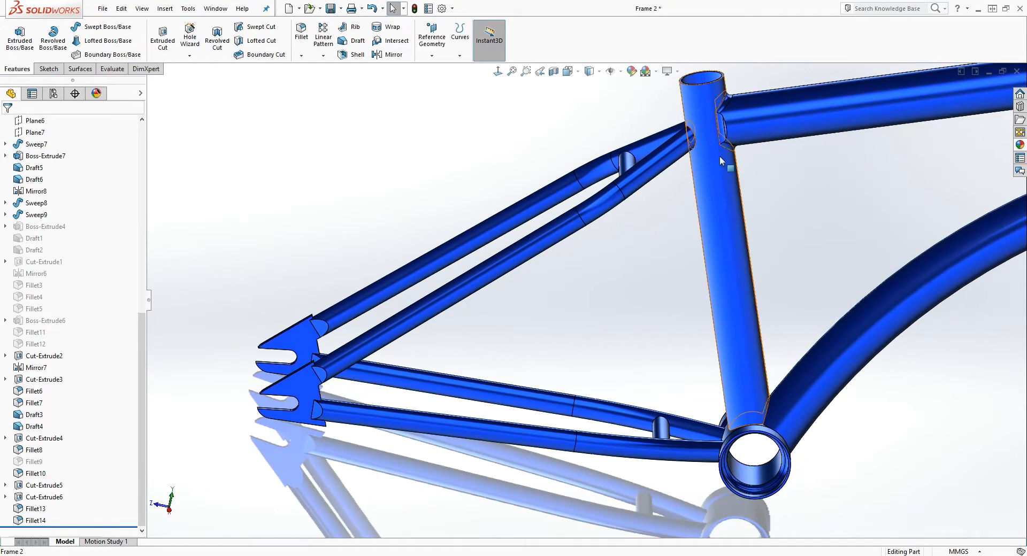
scroll(726, 160, "up", 1)
scroll(716, 163, "down", 1)
middle_click_drag(594, 437, 617, 351)
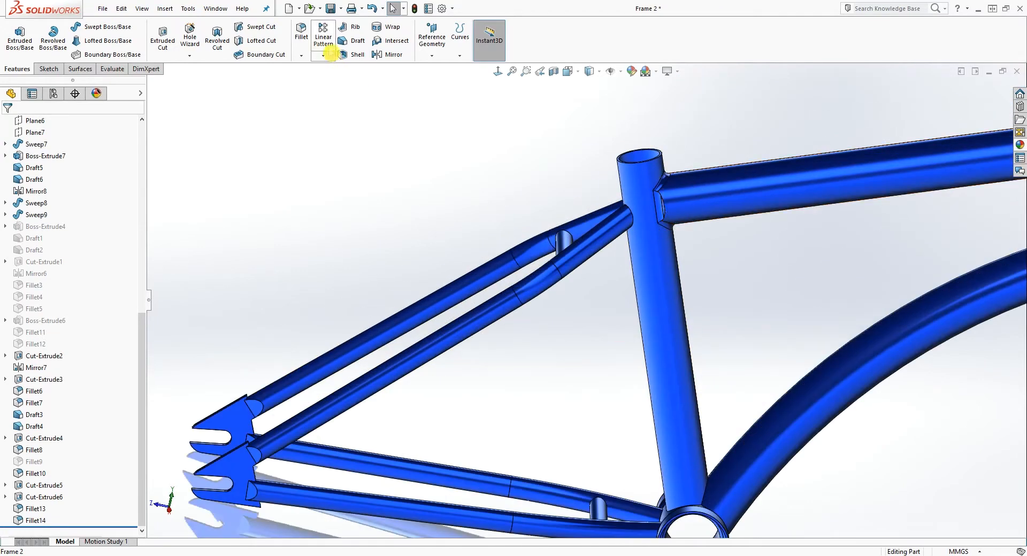
Step: Start a 4 mm fillet on the edges where the top tube and both seat stays meet the seat tube
left_click(303, 32)
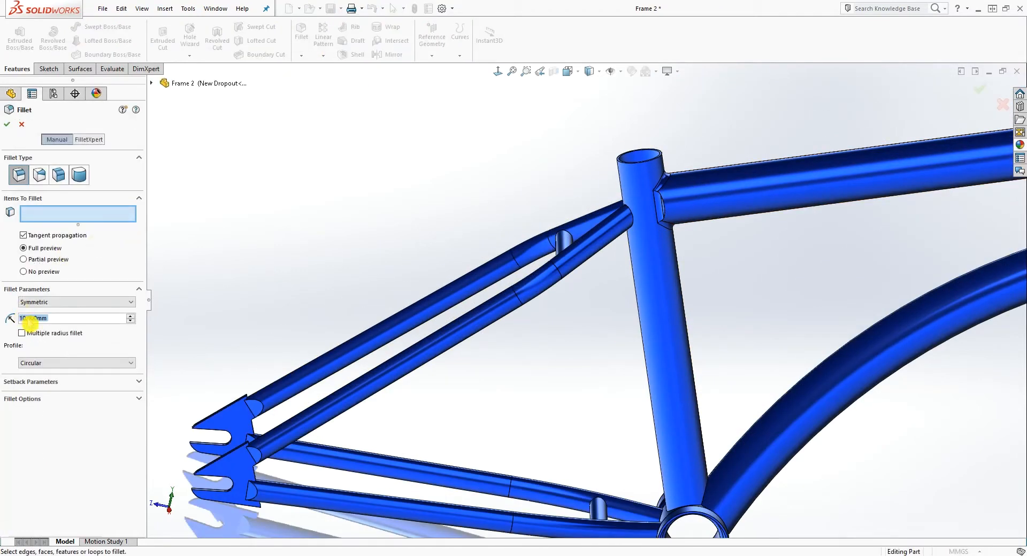
type("4.")
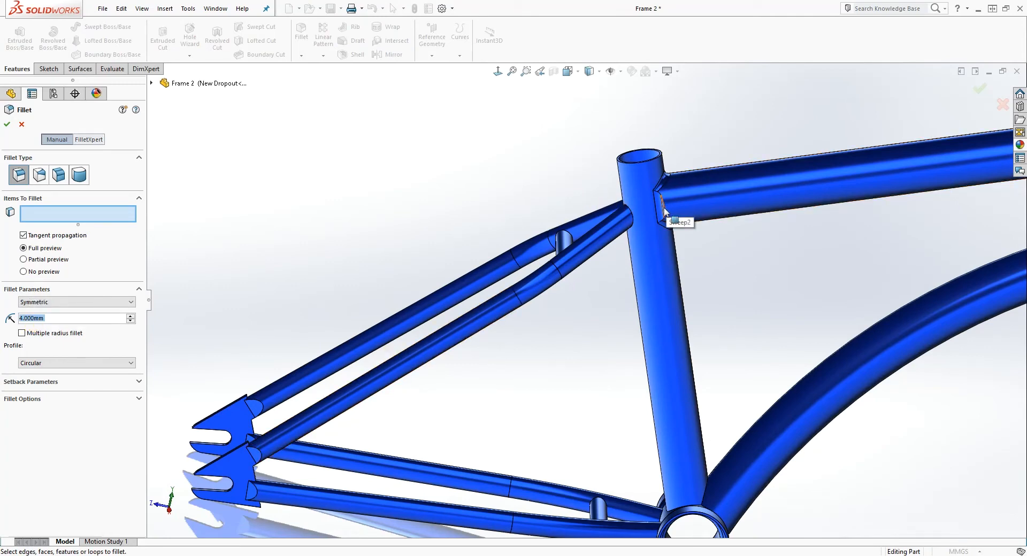
scroll(655, 235, "down", 5)
left_click(636, 241)
scroll(636, 241, "up", 3)
middle_click_drag(637, 241, 717, 498)
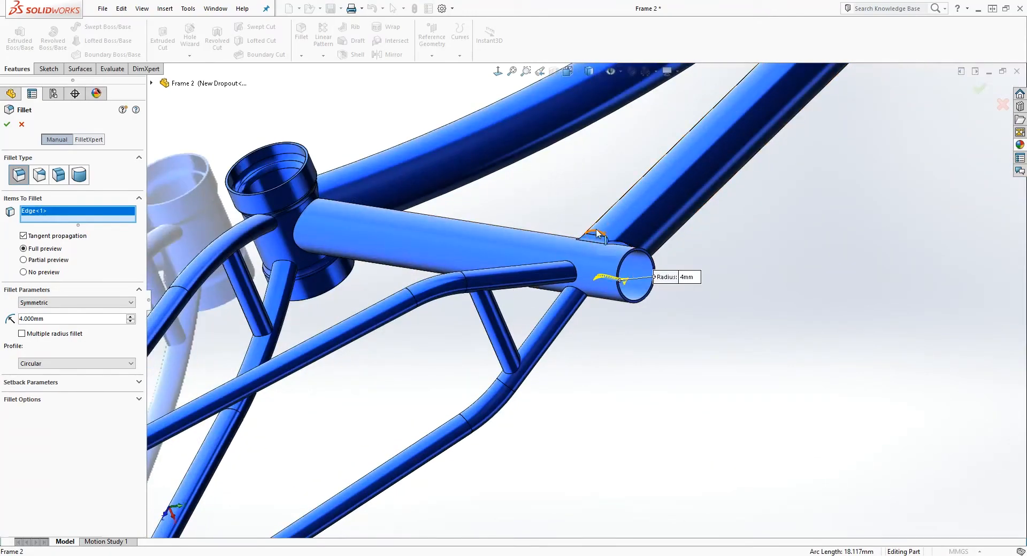
left_click(598, 234)
middle_click_drag(597, 234, 581, 226)
scroll(609, 301, "down", 3)
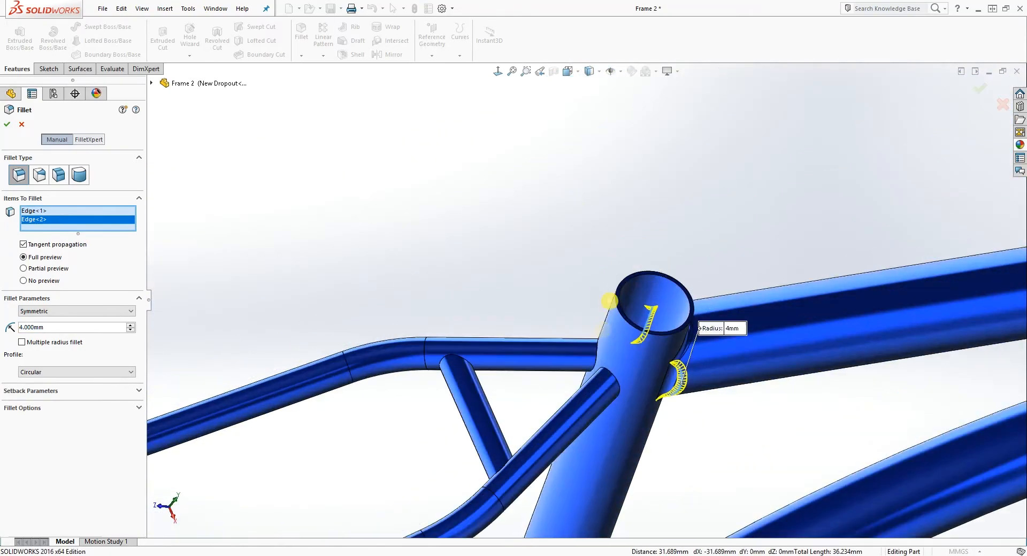
left_click(613, 384)
left_click(600, 369)
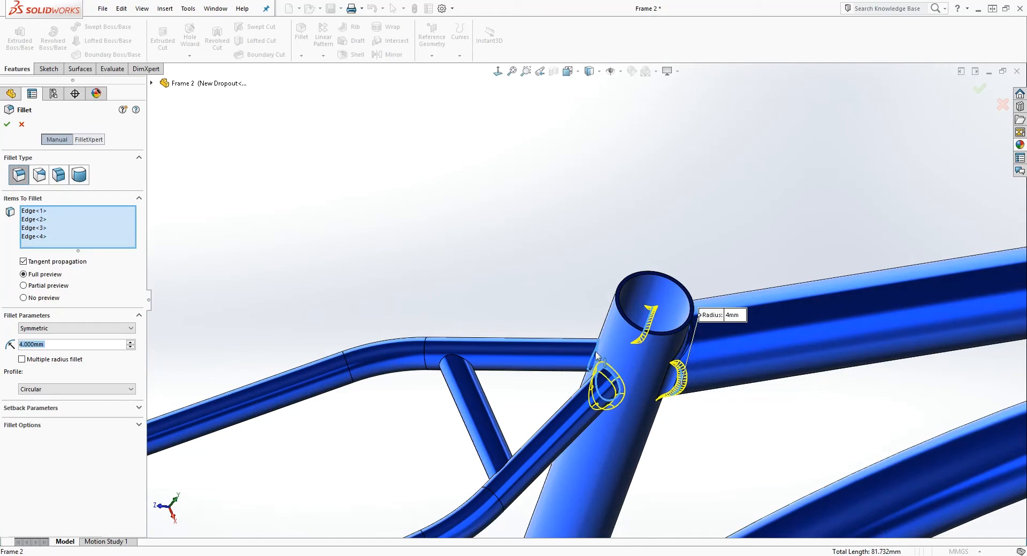
Step: Add the edges where the seat tube, chain stays and down tube join at the bottom bracket shell to the fillet
scroll(636, 374, "up", 7)
scroll(630, 394, "down", 7)
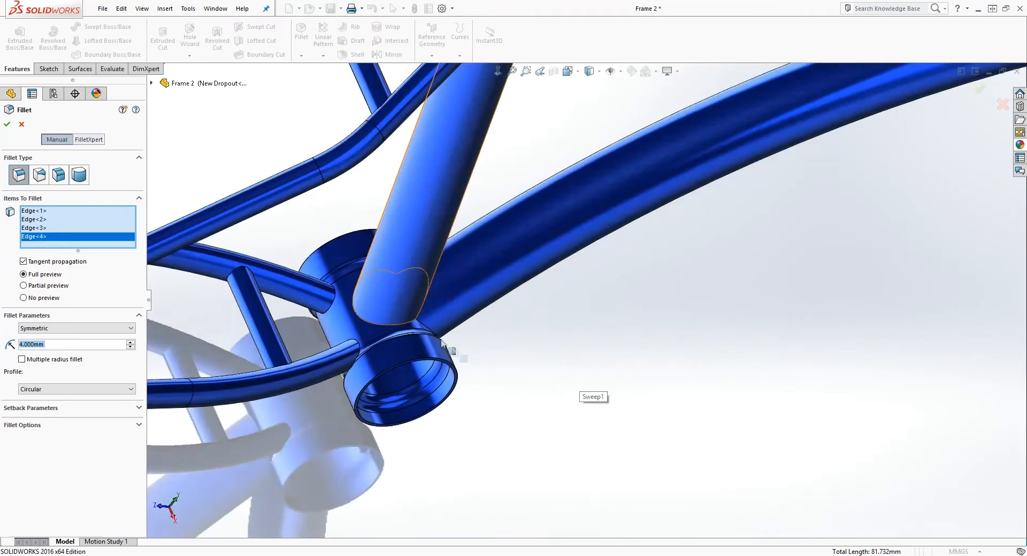
scroll(398, 321, "down", 2)
left_click(385, 319)
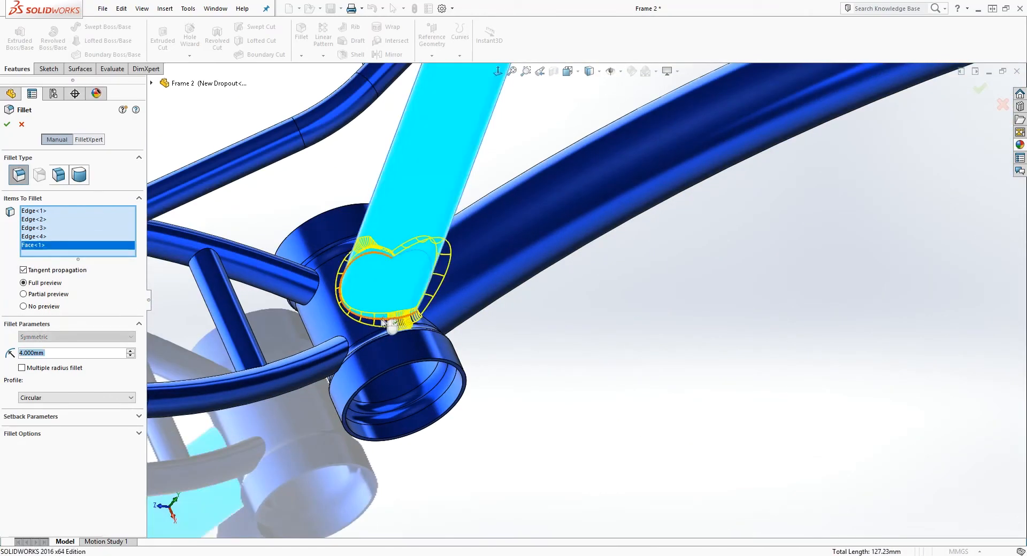
left_click(424, 200)
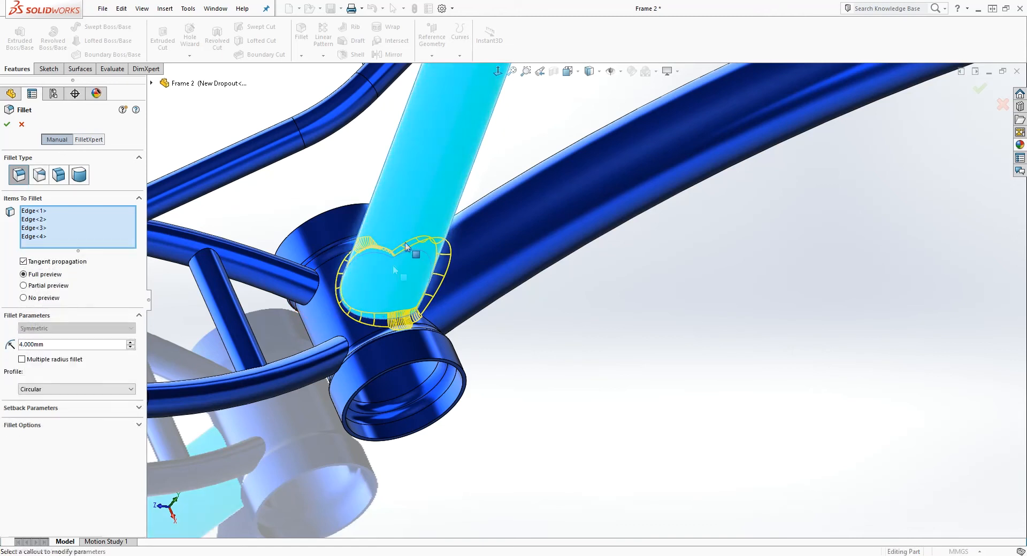
left_click(358, 318)
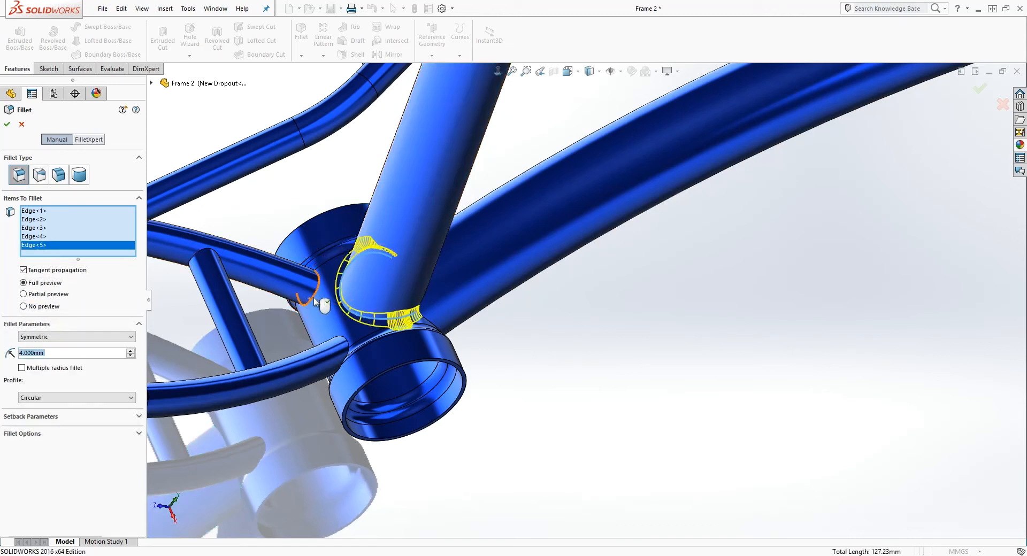
left_click(316, 297)
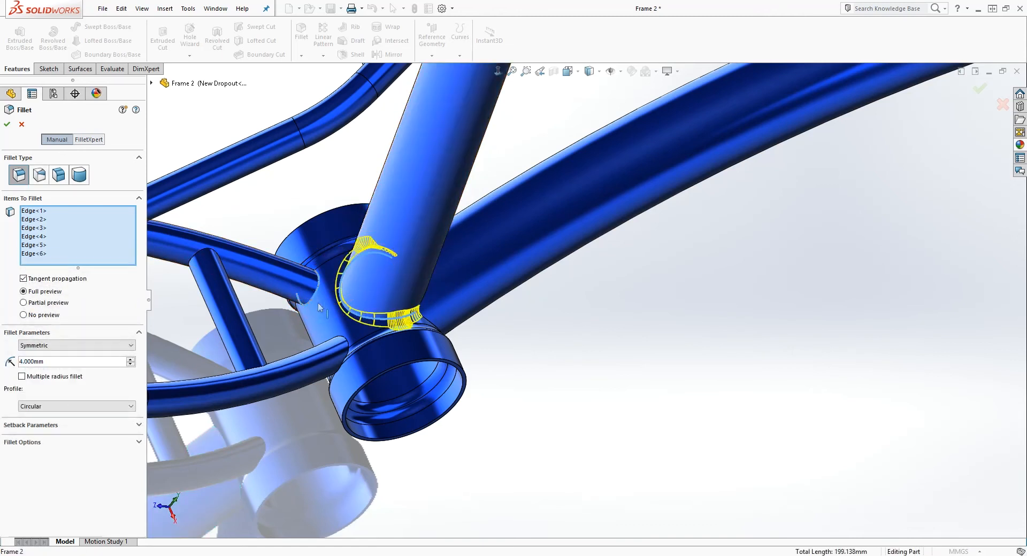
left_click(349, 350)
middle_click_drag(537, 348, 487, 286)
left_click(488, 279)
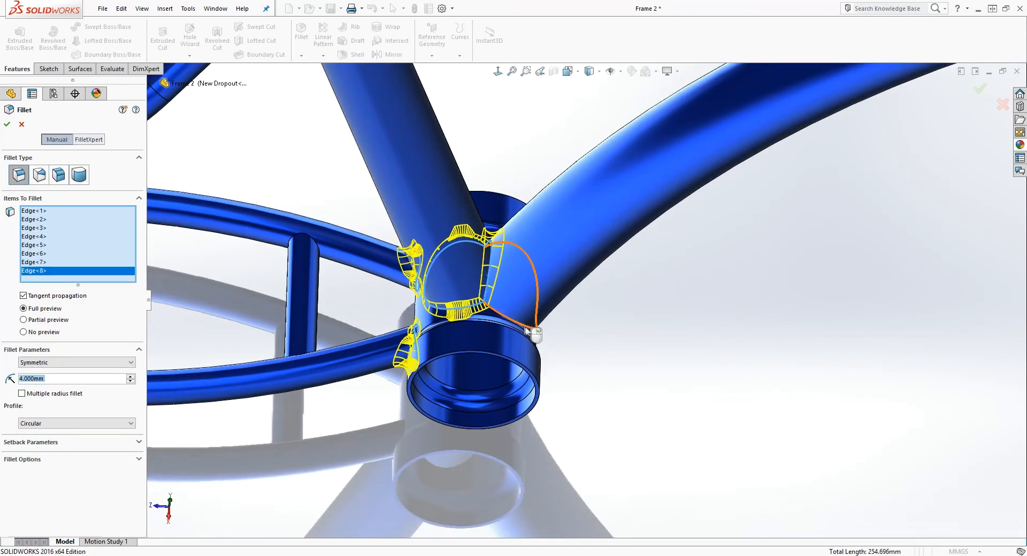
left_click(524, 329)
Step: Include the upper and lower edges where the top tube and down tube meet the head tube in the fillet
scroll(687, 270, "up", 8)
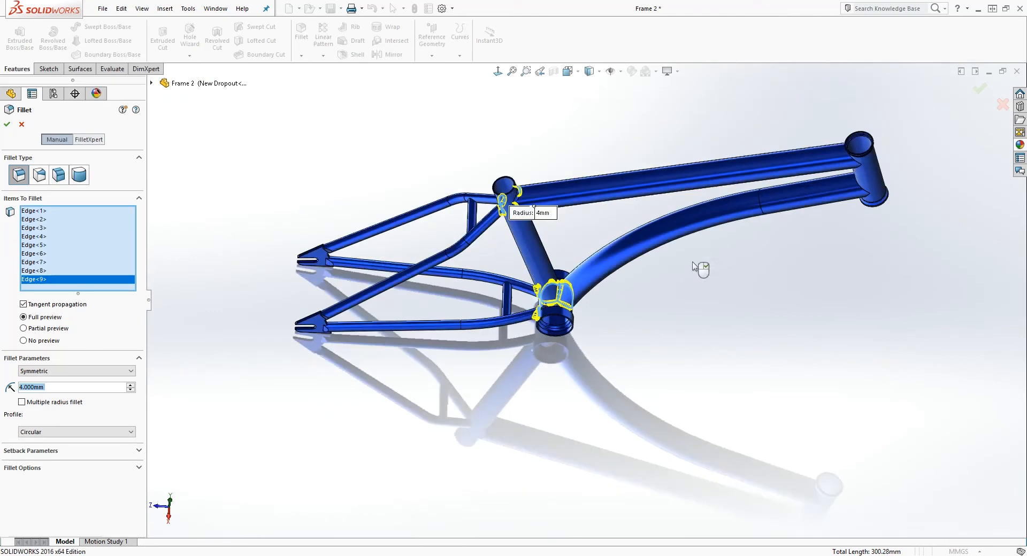
scroll(790, 217, "down", 6)
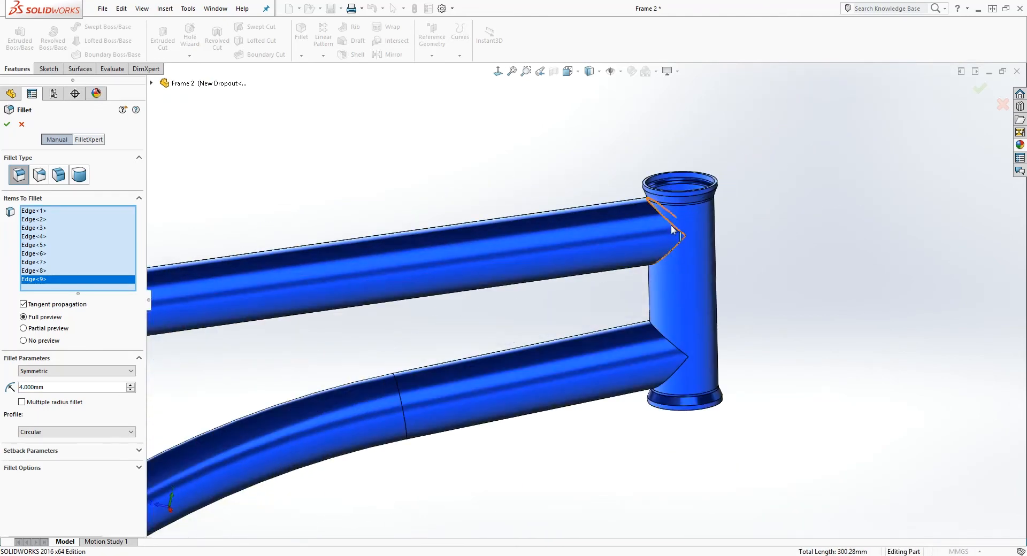
left_click(659, 226)
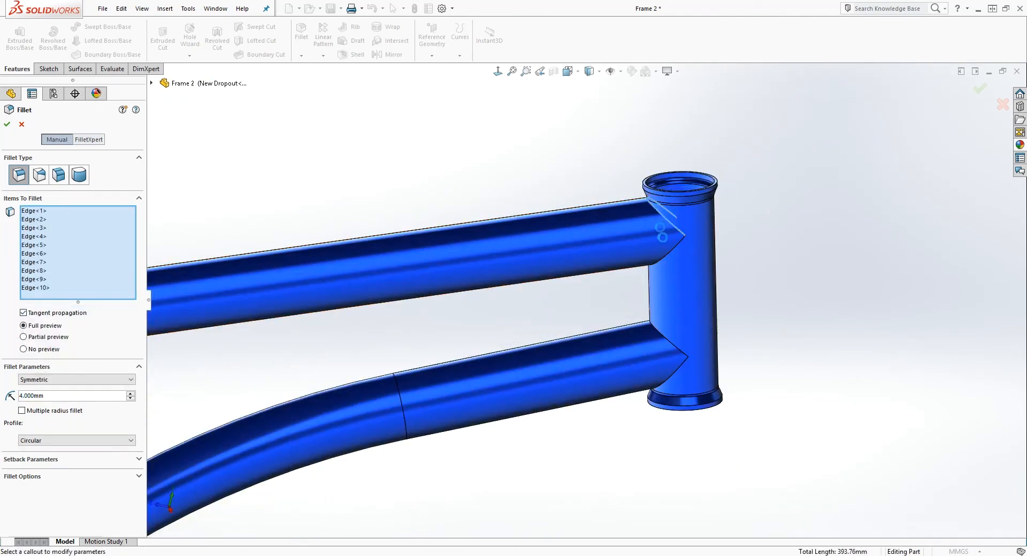
left_click(673, 255)
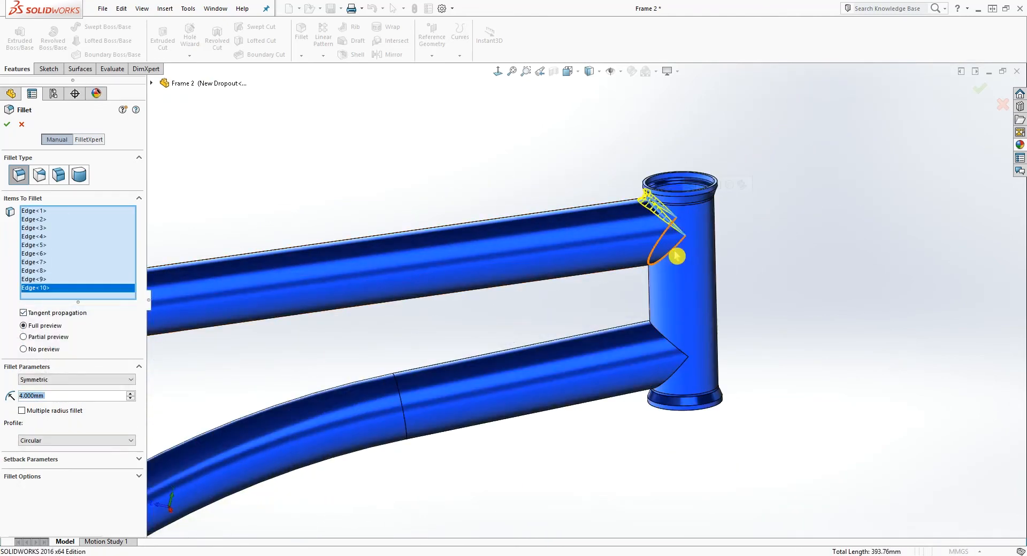
left_click(668, 343)
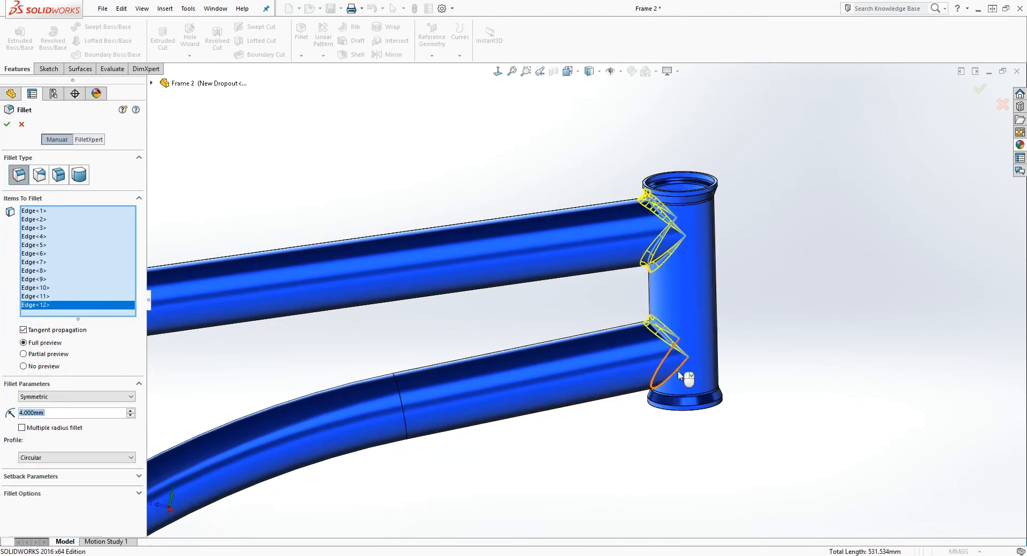
left_click(678, 370)
Step: Add both end edges of the seat stay and chain stay cross braces and apply the 4 mm fillet
scroll(596, 382, "up", 6)
middle_click_drag(470, 419, 465, 439)
scroll(433, 369, "down", 6)
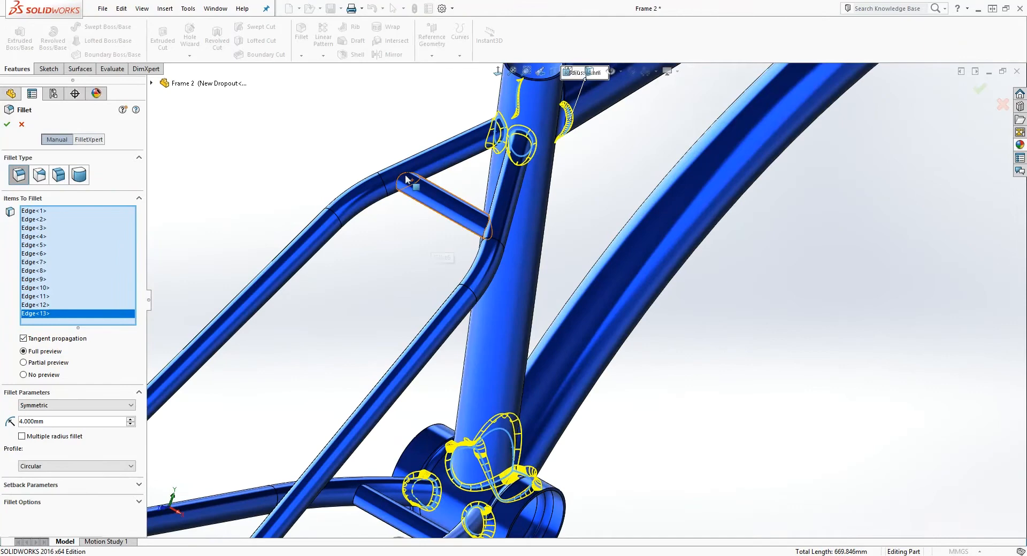
left_click(405, 179)
middle_click_drag(515, 259, 487, 237)
left_click(488, 231)
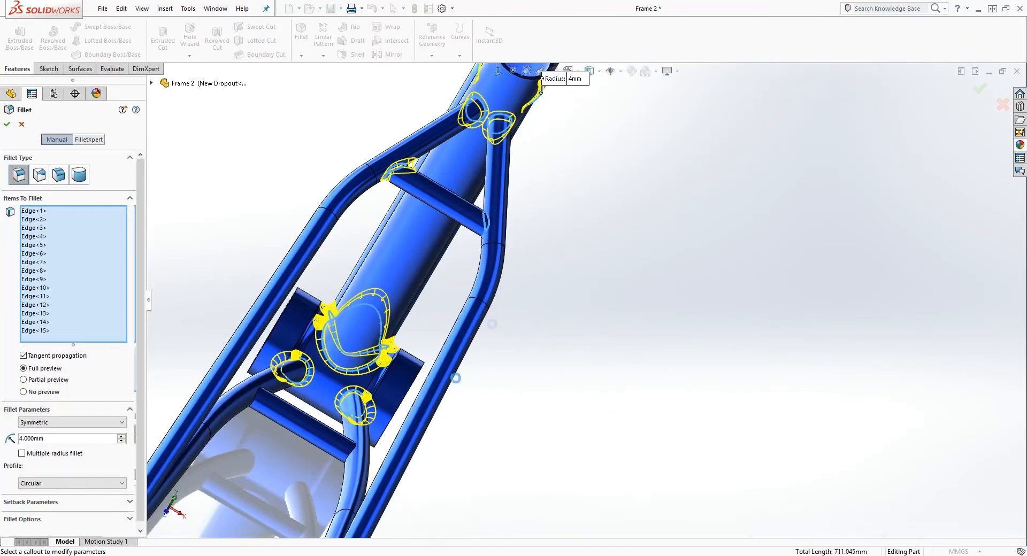
left_click(341, 449)
left_click(252, 396)
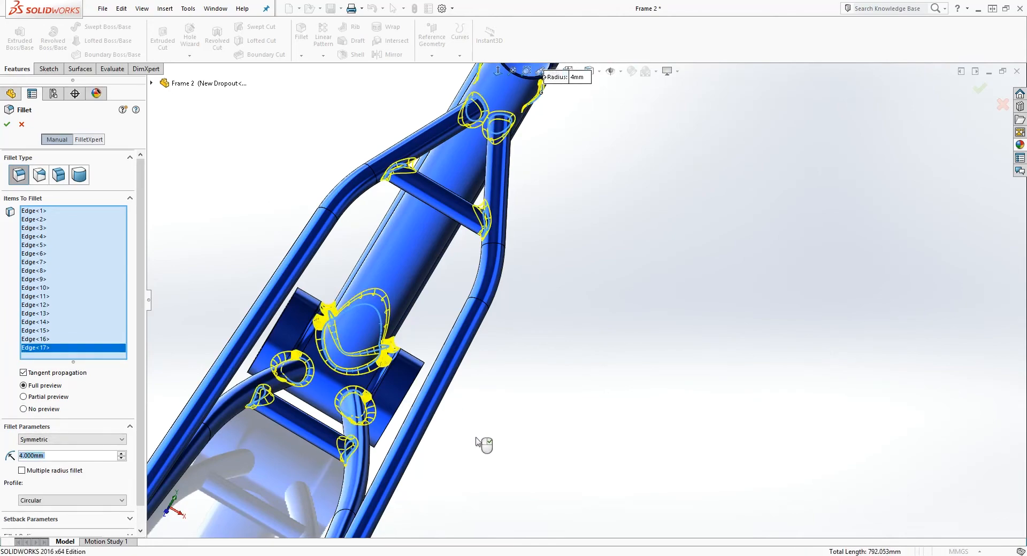
middle_click_drag(477, 442, 440, 367)
scroll(587, 301, "up", 6)
middle_click_drag(656, 218, 615, 190)
scroll(623, 257, "down", 4)
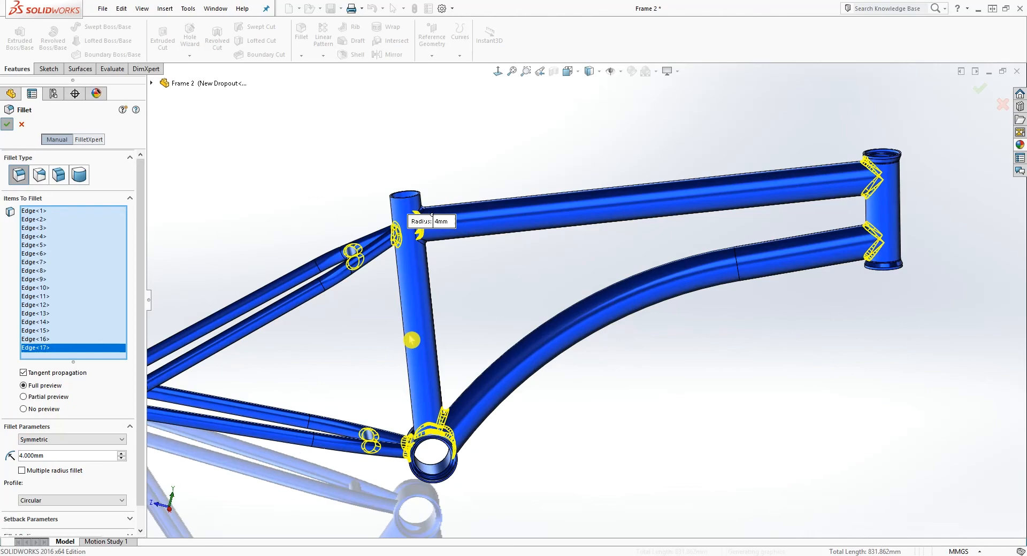
Step: Set up a 6 mm fillet on the two short edges of one dropout where it meets the seat stay and chain stay
middle_click_drag(416, 344, 333, 348)
scroll(331, 343, "down", 5)
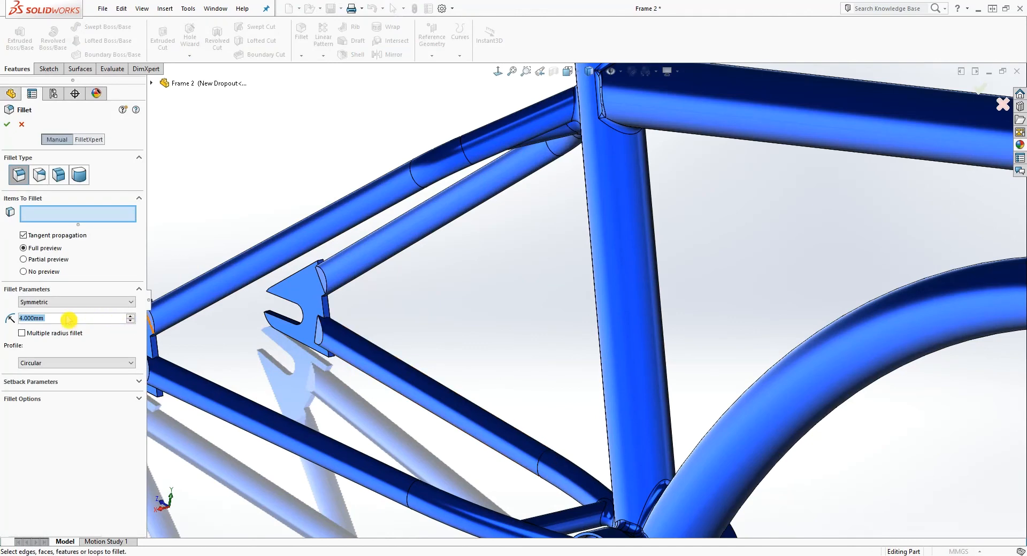
type("6")
key("Return")
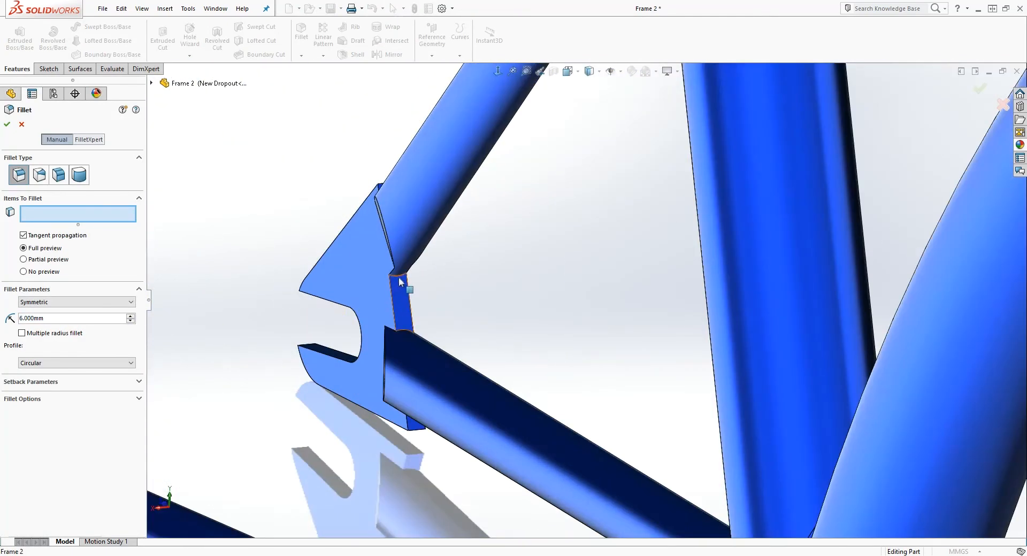
left_click(400, 282)
left_click(403, 331)
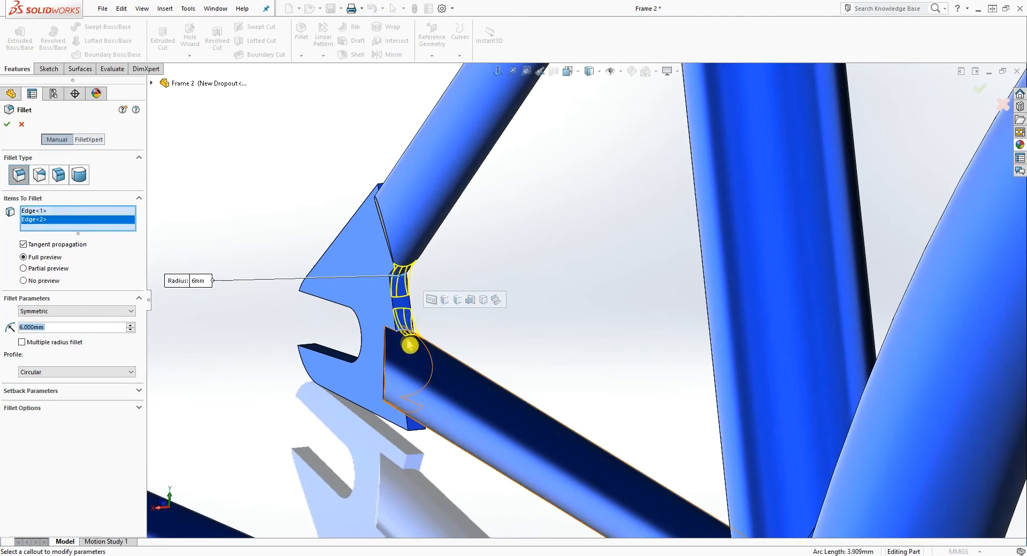
Step: Add the two matching short edges of the other dropout and apply the 6 mm fillet
scroll(409, 350, "up", 5)
scroll(278, 325, "down", 5)
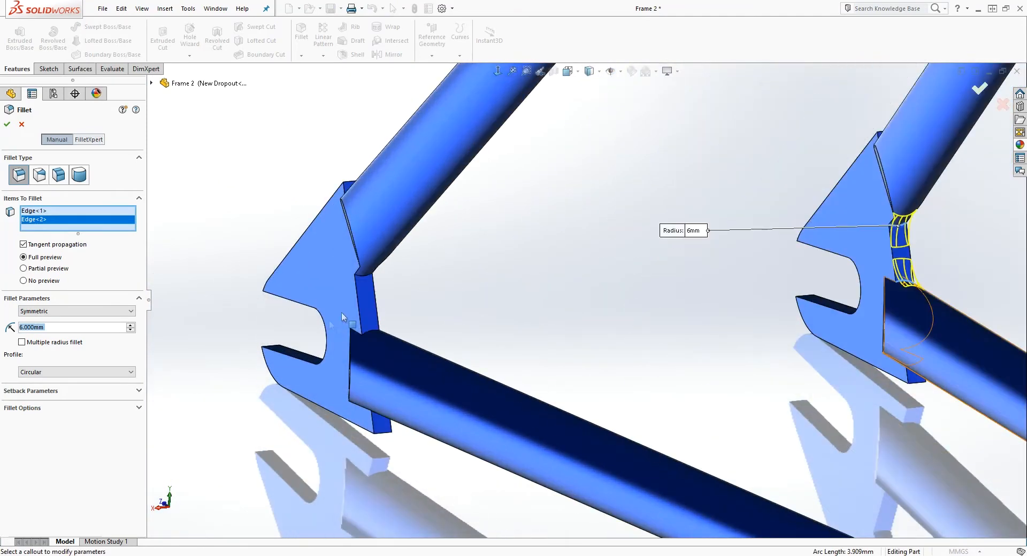
left_click(363, 277)
left_click(372, 334)
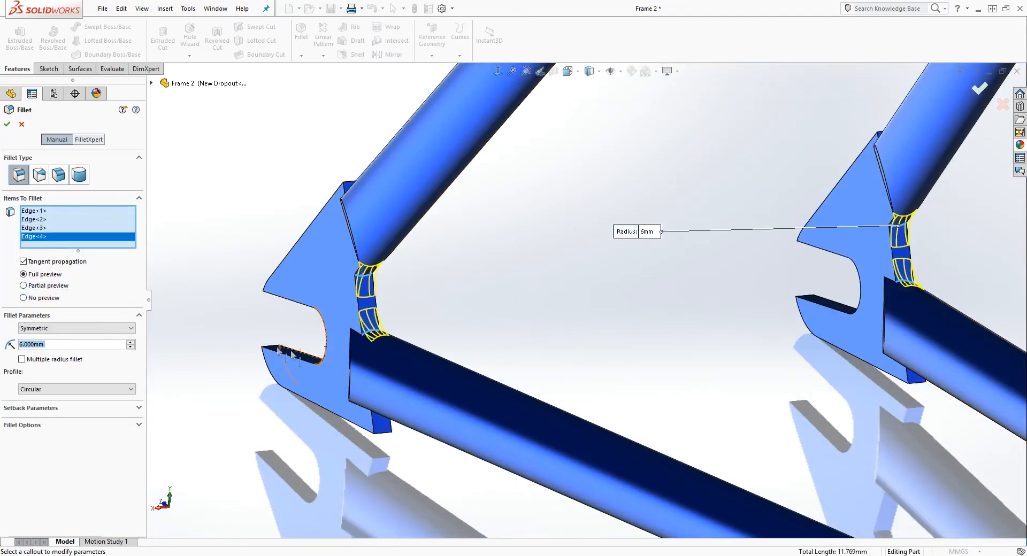
left_click(8, 127)
left_click(7, 128)
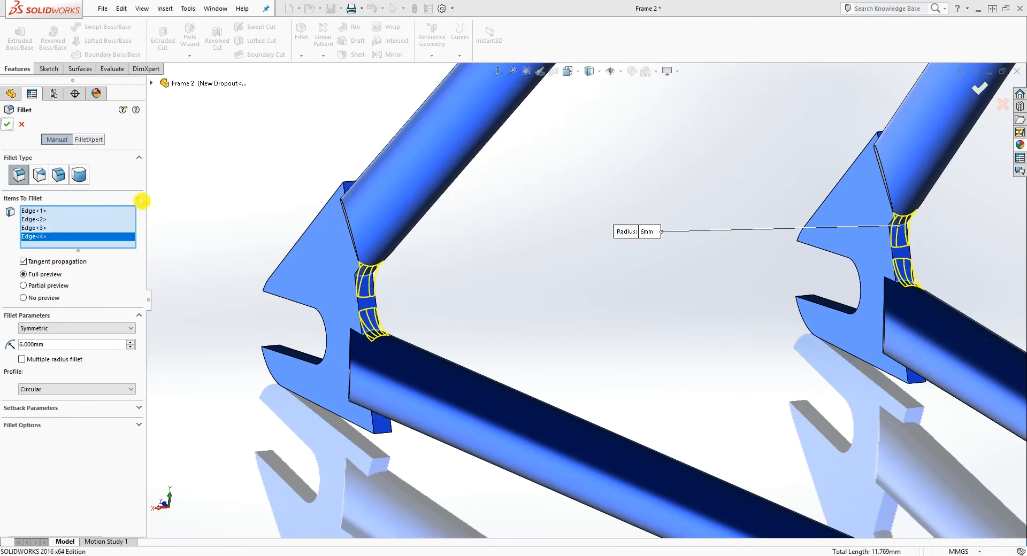
Step: Set up a 0.7 mm fillet on the outer face of one dropout and the curved edge at its chain stay end
scroll(460, 300, "up", 3)
scroll(590, 370, "up", 5)
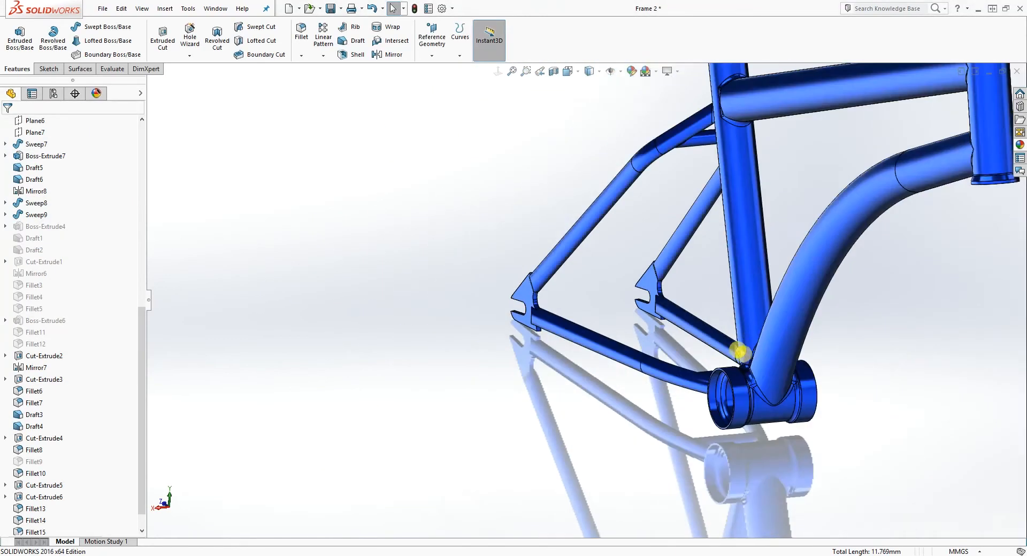
middle_click_drag(740, 352, 825, 313)
scroll(816, 292, "down", 4)
scroll(595, 300, "down", 2)
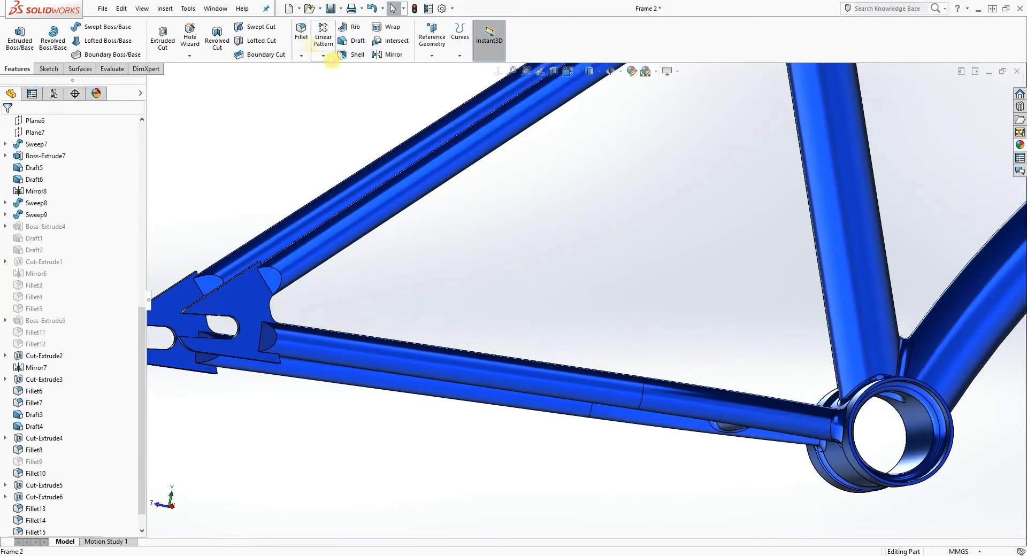
left_click(302, 30)
left_click(30, 318)
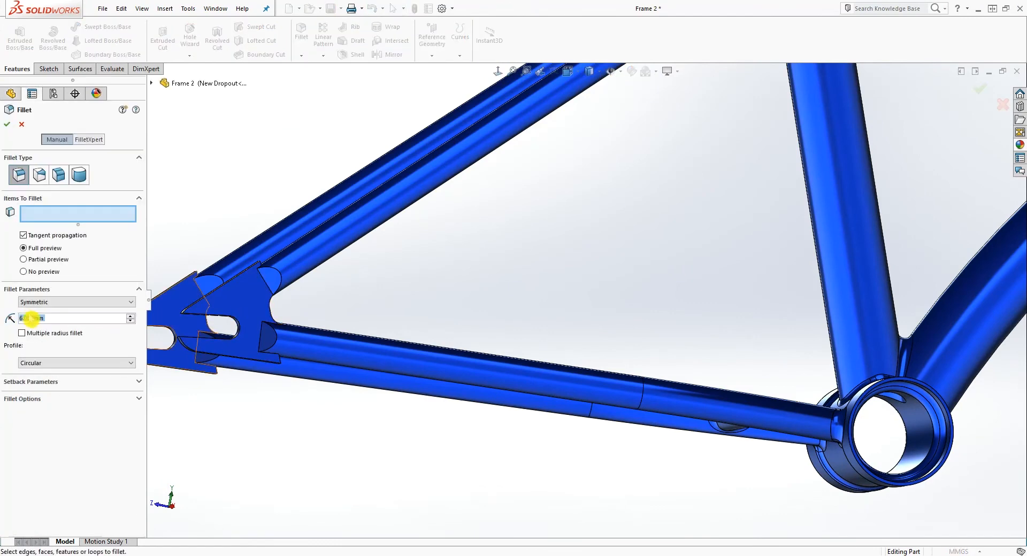
type(".7")
left_click(251, 308)
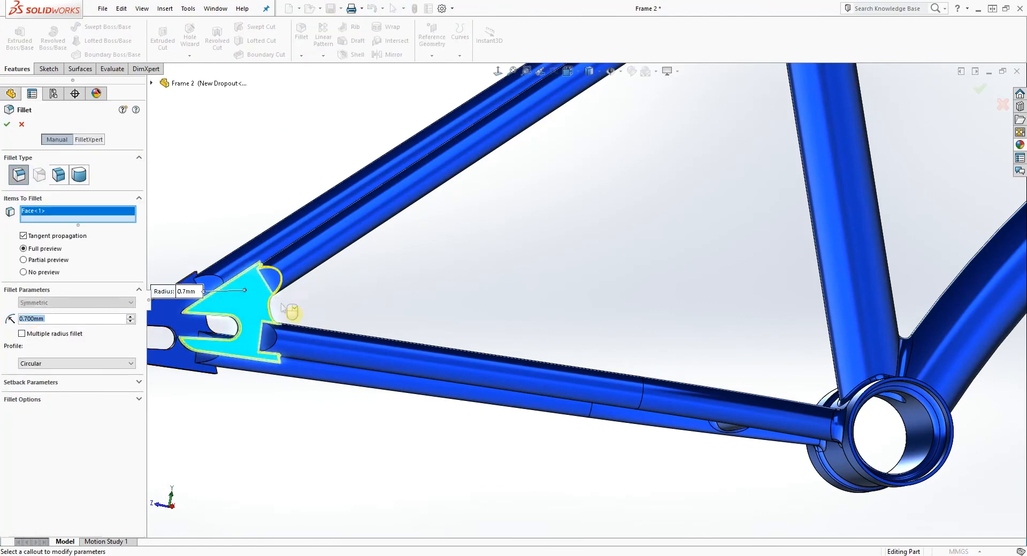
scroll(321, 309, "down", 3)
scroll(332, 355, "up", 4)
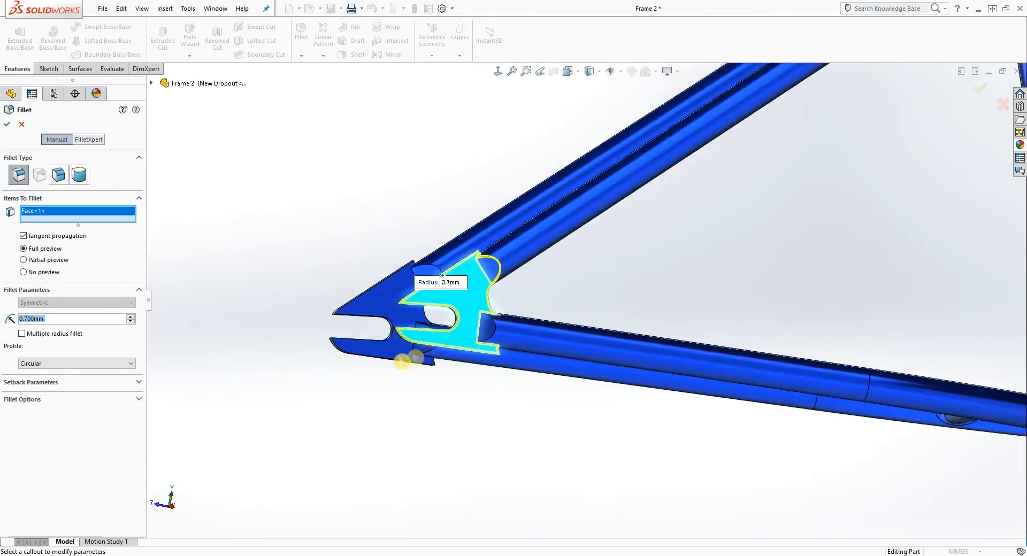
scroll(449, 343, "down", 3)
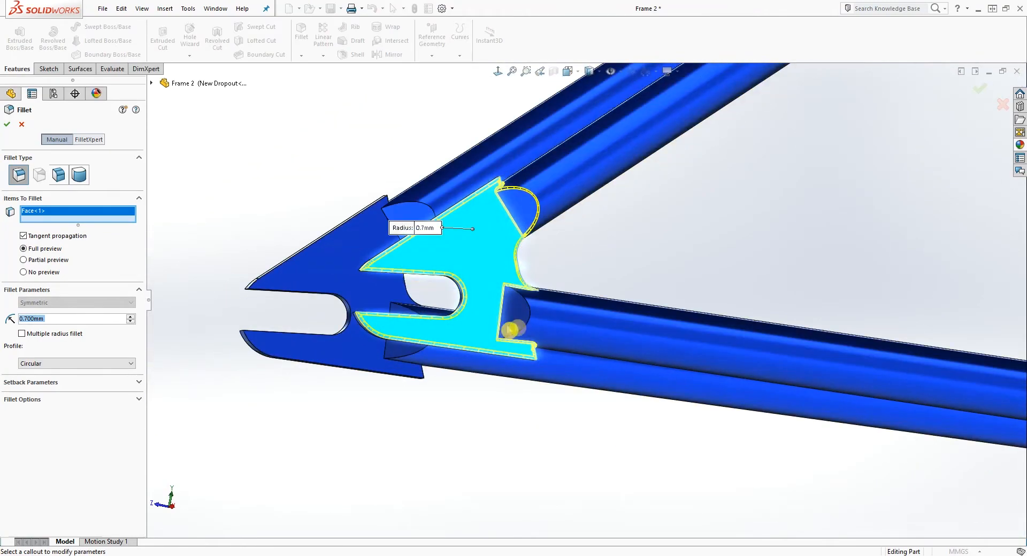
left_click(529, 308)
Step: Add the outer face of the other dropout and its curved chain stay end edge to the fillet
middle_click_drag(520, 367, 644, 401)
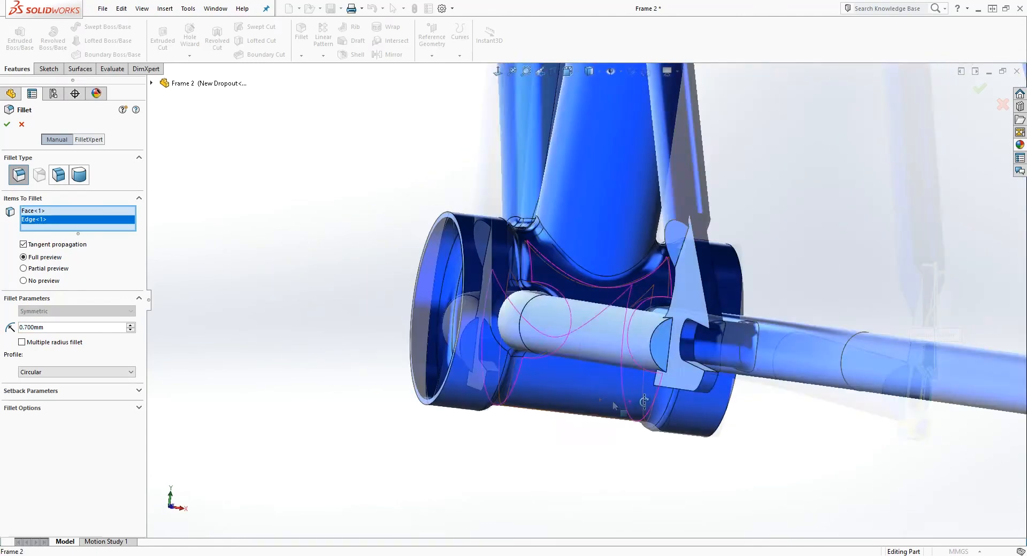
scroll(797, 273, "down", 3)
left_click(723, 314)
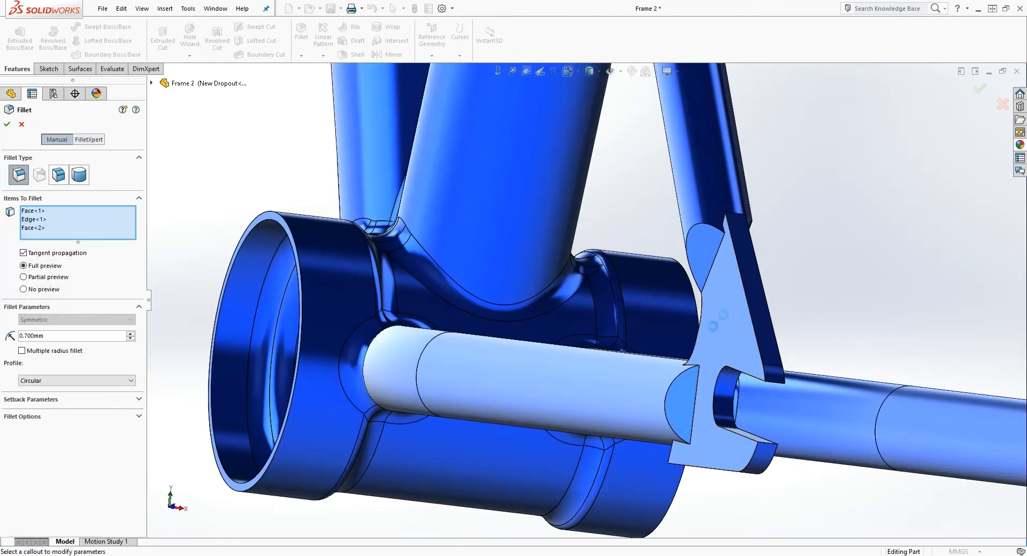
scroll(715, 342, "down", 2)
scroll(676, 405, "up", 2)
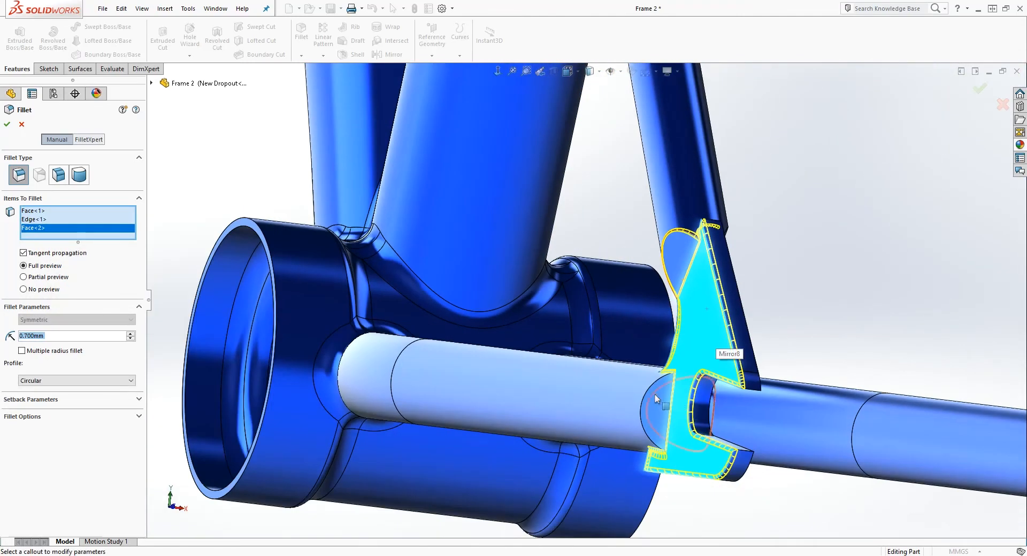
left_click(652, 391)
Step: Include the inner face of the first dropout and the curved edge of the chain stay end on that side
mouse_move(675, 426)
middle_mouse_down()
mouse_move(661, 452)
mouse_move(598, 424)
mouse_move(601, 390)
mouse_move(663, 424)
middle_mouse_up()
middle_click_drag(836, 361, 937, 422)
scroll(929, 412, "down", 1)
scroll(874, 273, "down", 3)
left_click(742, 225)
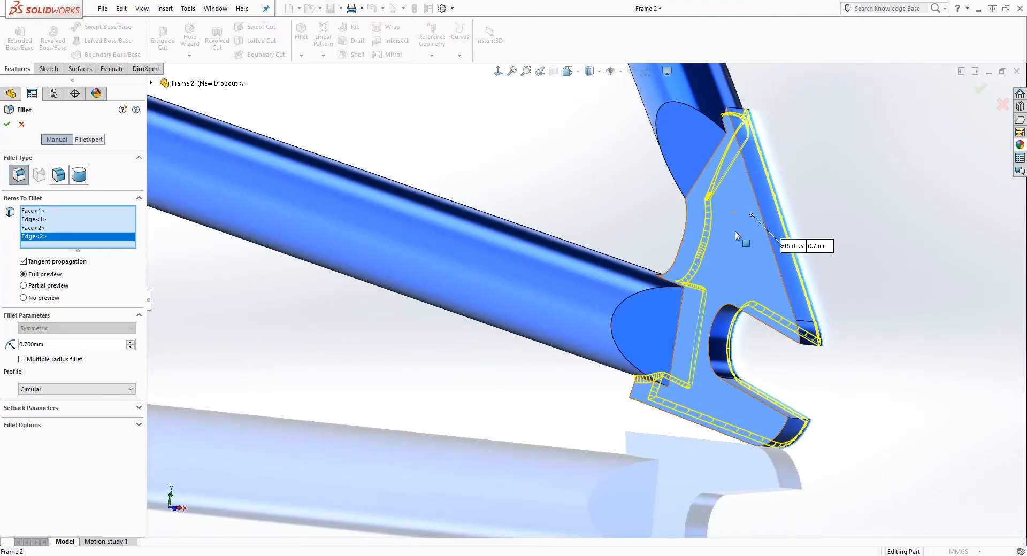
left_click(631, 299)
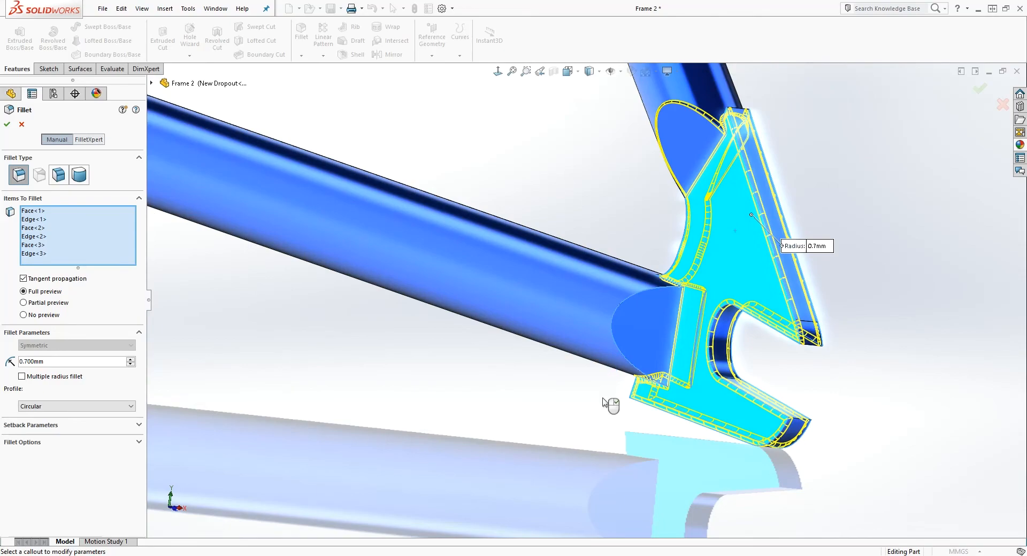
Step: Add the second dropout's inner face and adjoining chain stay end edge, and apply the 0.7 mm fillet
middle_click_drag(609, 406, 495, 387)
scroll(495, 388, "up", 5)
scroll(374, 263, "down", 3)
middle_click_drag(372, 259, 363, 234)
left_click(309, 230)
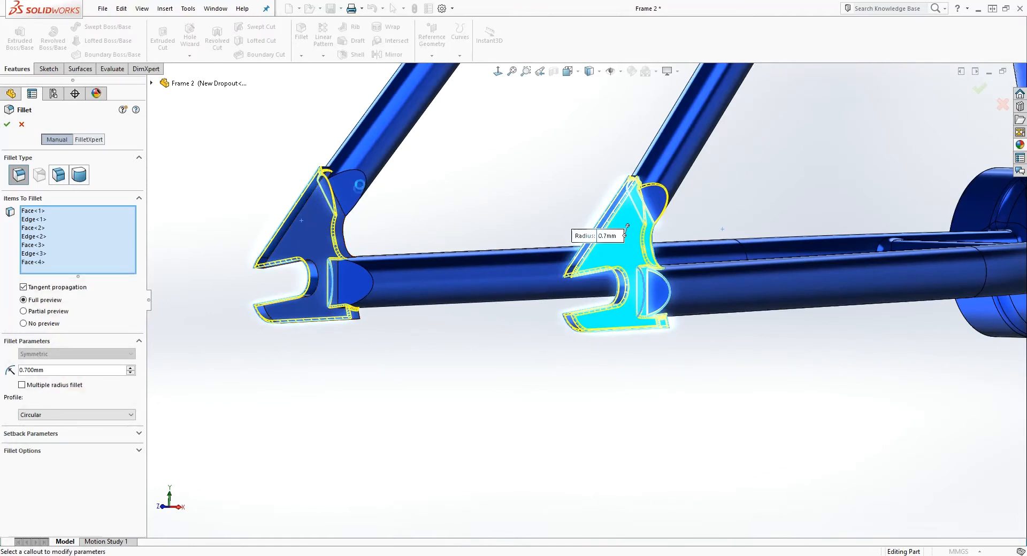
left_click(375, 290)
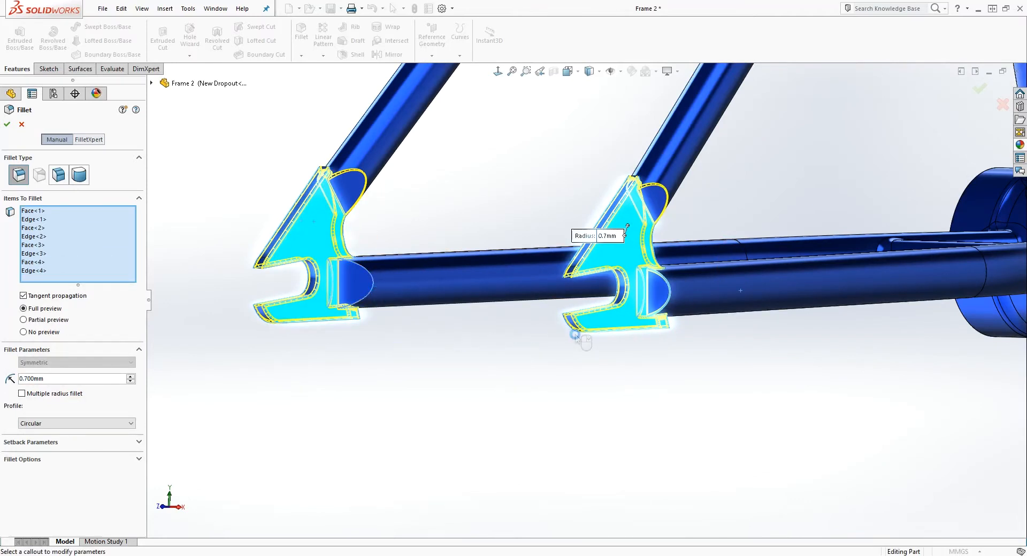
middle_click_drag(561, 339, 455, 318)
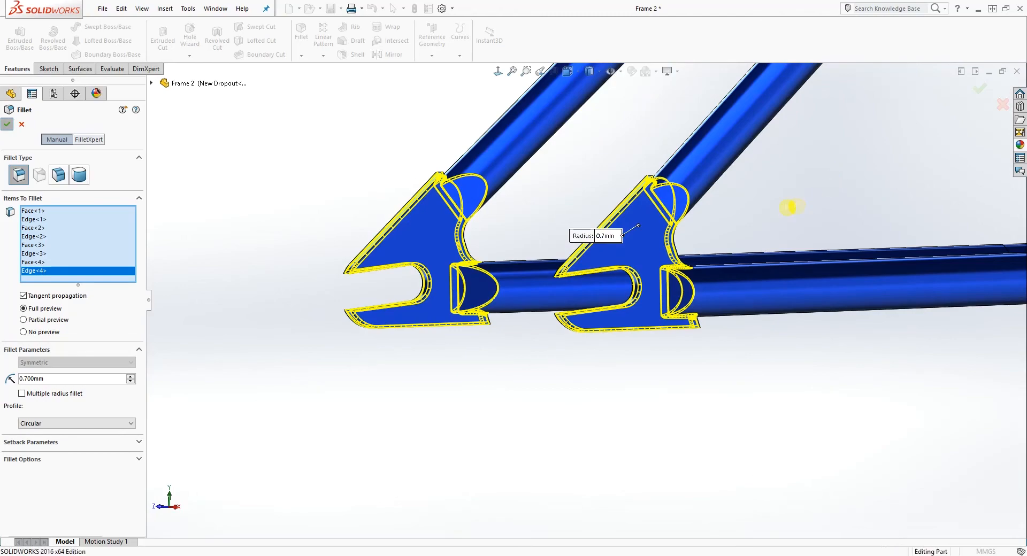
Step: Inspect the rounded edges of both dropouts and their joints with the stays from several angles
scroll(724, 236, "up", 1)
scroll(713, 252, "down", 1)
middle_click_drag(709, 251, 651, 253)
scroll(641, 256, "up", 2)
scroll(368, 333, "down", 2)
middle_click_drag(378, 315, 412, 365)
scroll(422, 362, "up", 3)
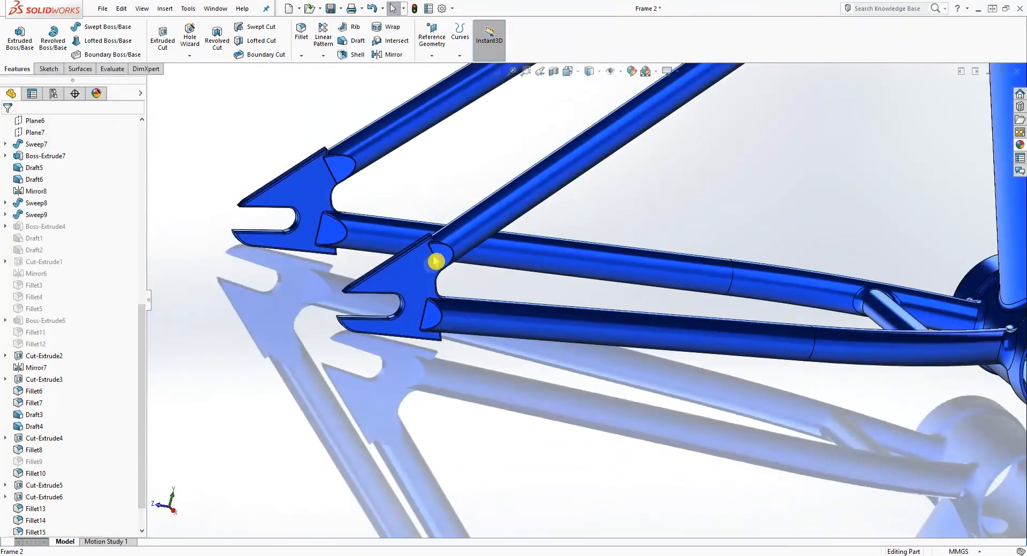
scroll(444, 248, "down", 3)
middle_click_drag(461, 242, 441, 246)
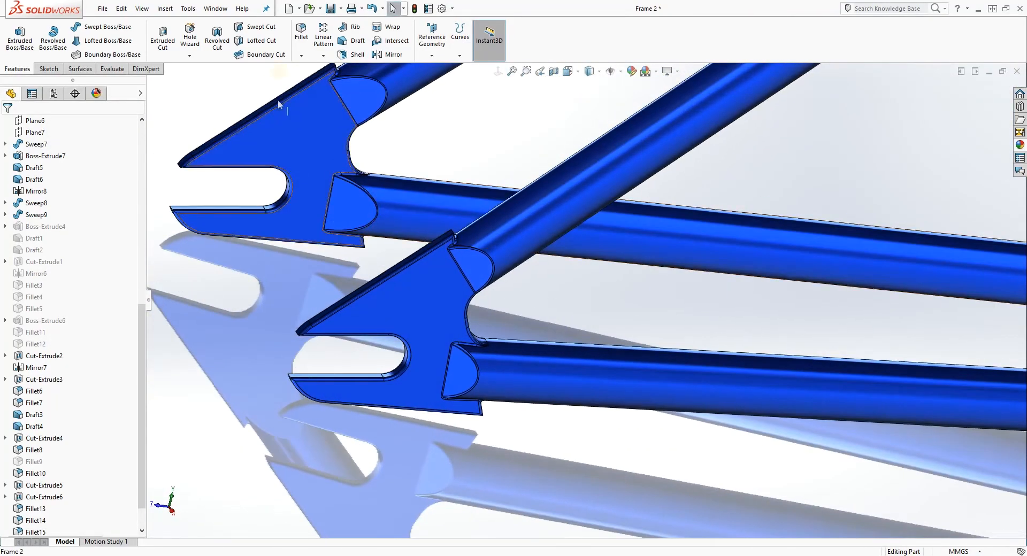
Step: Set up a 0.5 mm fillet on the short edge at one dropout's upper tip beside the seat stay
left_click(301, 33)
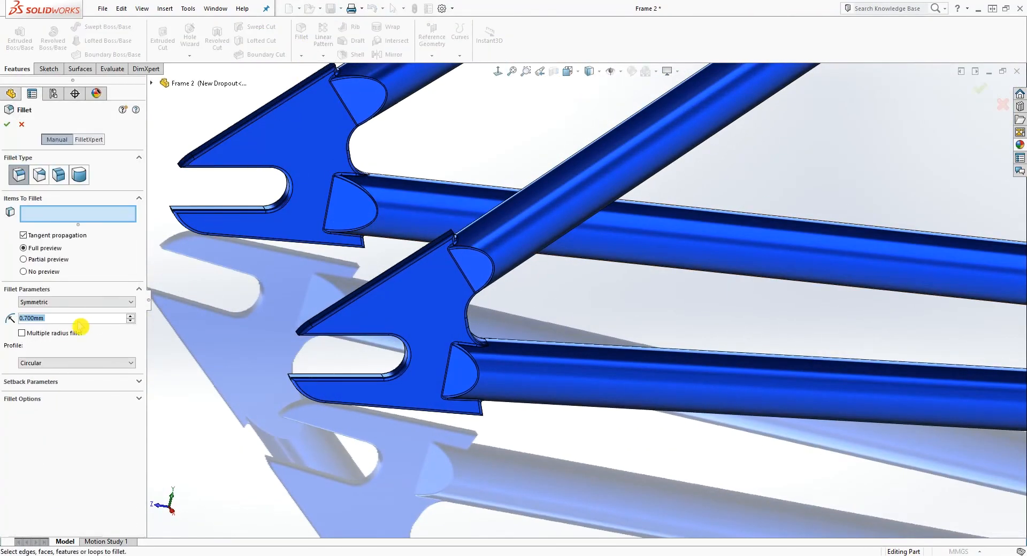
type("0.5")
key("Return")
scroll(468, 224, "down", 5)
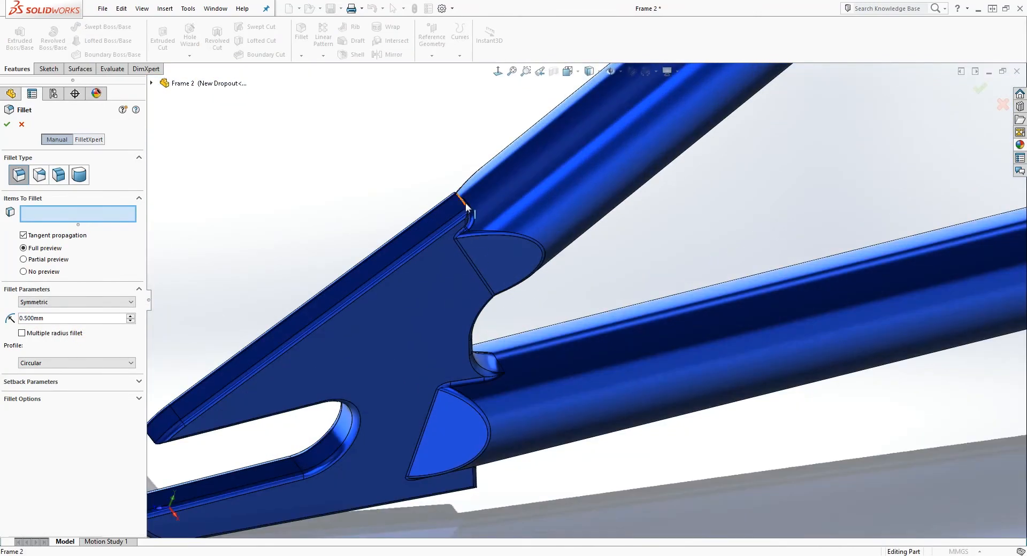
left_click(466, 206)
key("ctrl+4")
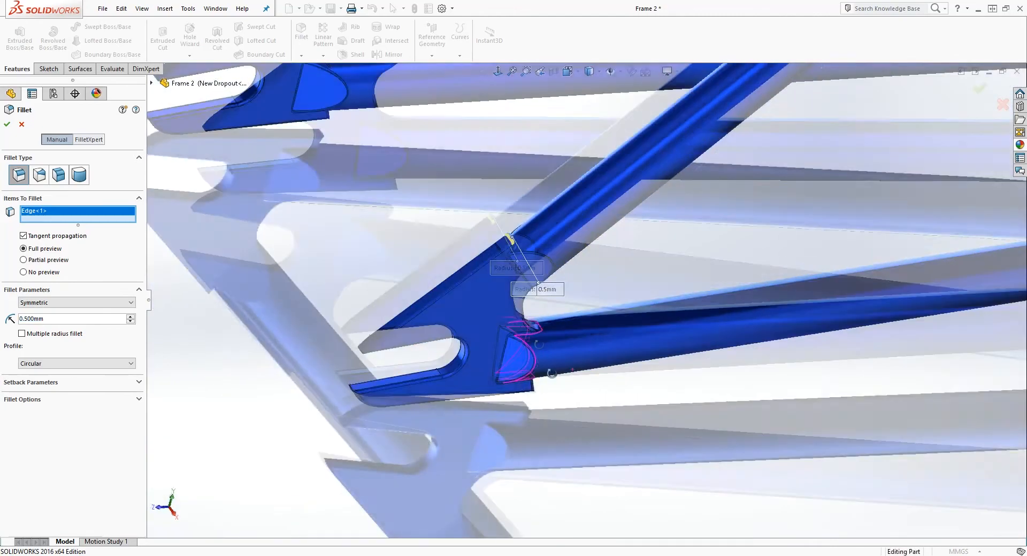
Step: Add the short lower corner edges of both dropouts beneath the chain stays to the fillet
scroll(550, 437, "down", 4)
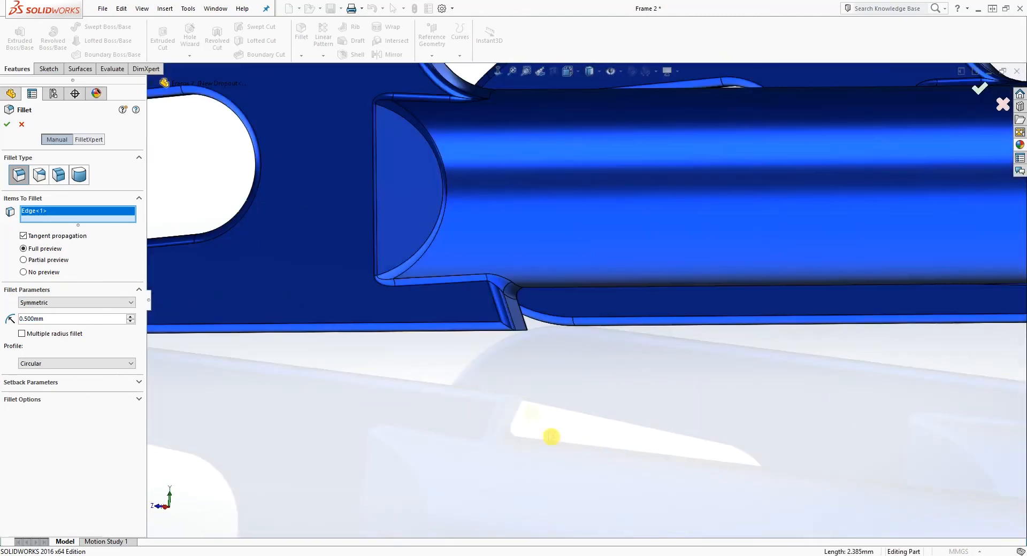
left_click(521, 334)
scroll(534, 344, "up", 5)
scroll(634, 367, "down", 2)
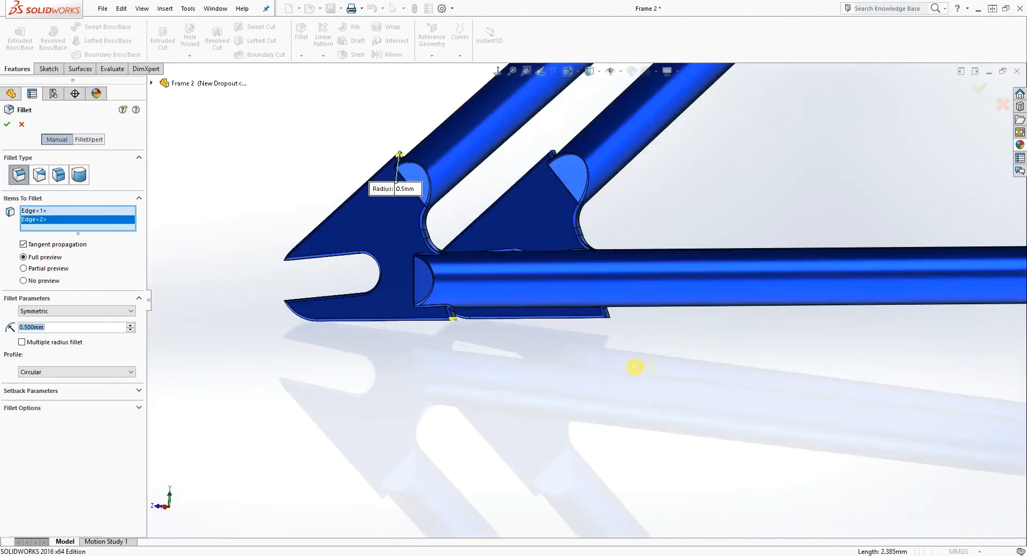
scroll(635, 367, "down", 3)
left_click(581, 262)
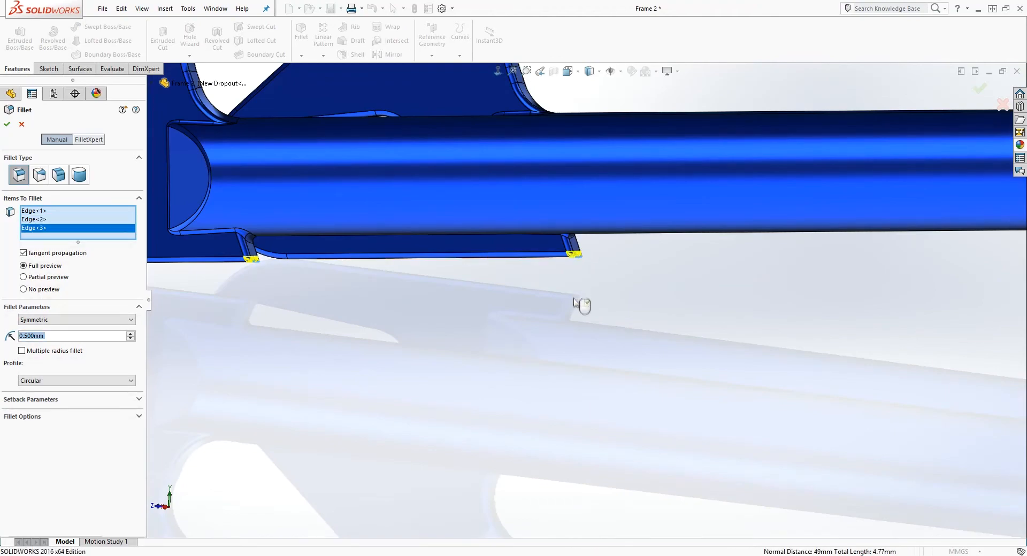
Step: Add the small face at the other dropout's upper tip and apply the 0.5 mm fillet
scroll(577, 300, "up", 5)
middle_click_drag(580, 313, 572, 331)
scroll(576, 266, "down", 5)
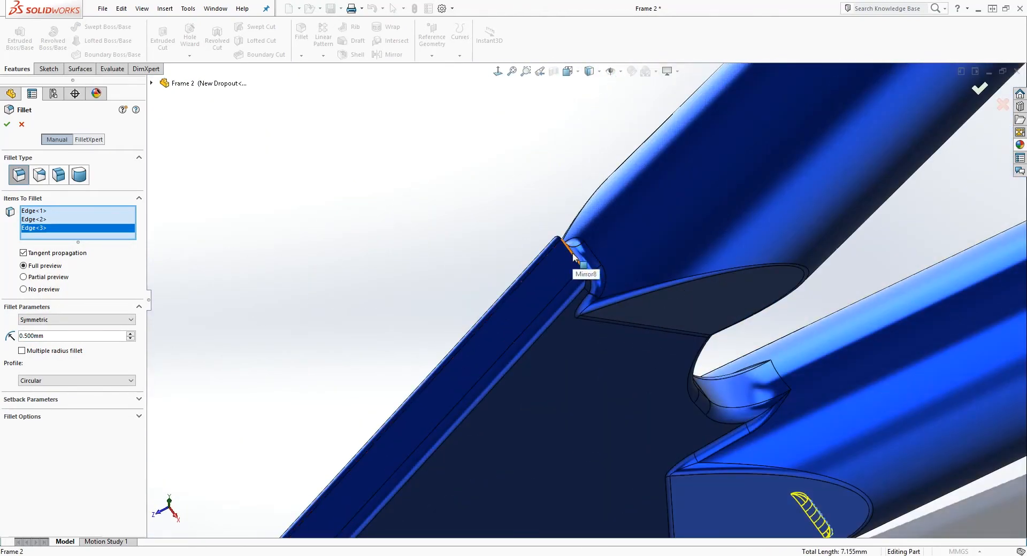
left_click(577, 260)
scroll(580, 267, "up", 4)
scroll(715, 374, "up", 6)
middle_click_drag(740, 371, 644, 289)
scroll(794, 196, "up", 2)
scroll(794, 196, "down", 2)
scroll(644, 288, "up", 2)
scroll(474, 394, "down", 2)
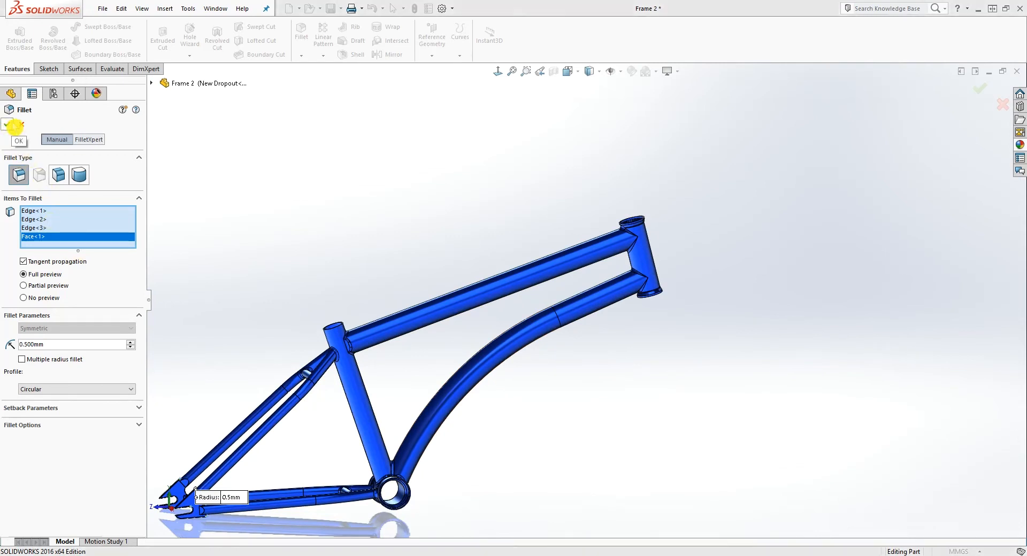
left_click(15, 126)
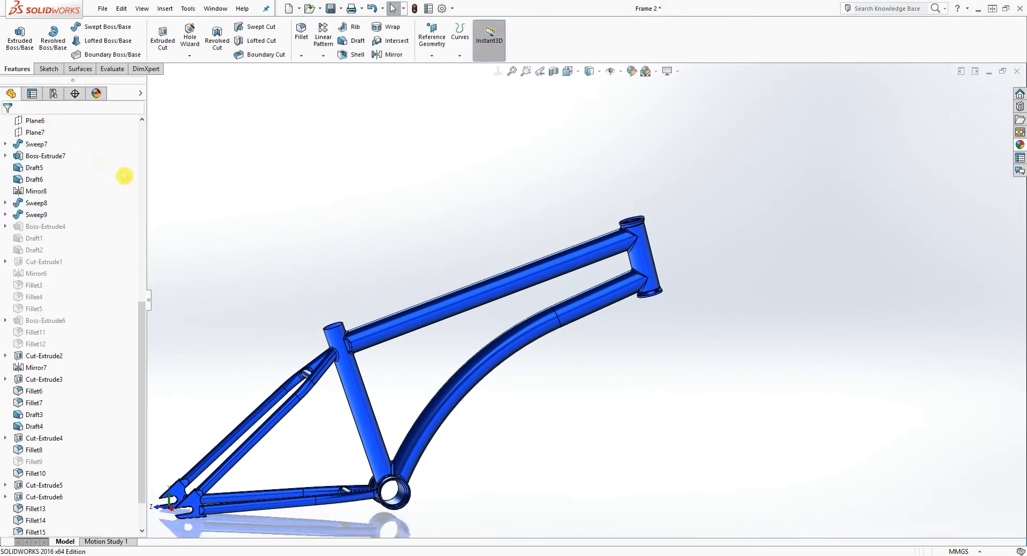
Step: Start a new sketch on Plane1, the reference plane along the seat tube
middle_click_drag(355, 359, 610, 259)
scroll(518, 394, "down", 5)
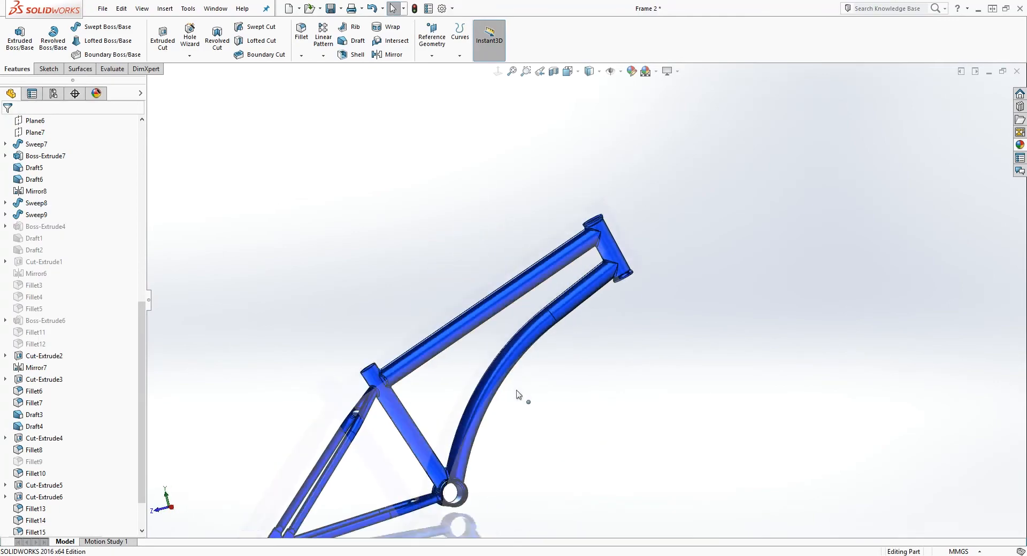
middle_click_drag(484, 415, 522, 373)
scroll(69, 250, "up", 6)
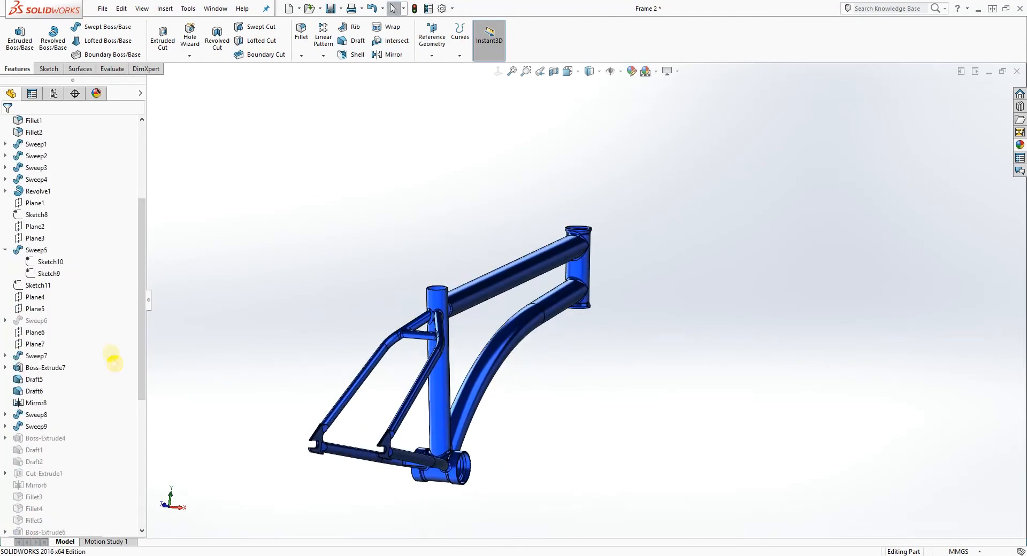
scroll(128, 359, "up", 5)
scroll(122, 352, "down", 3)
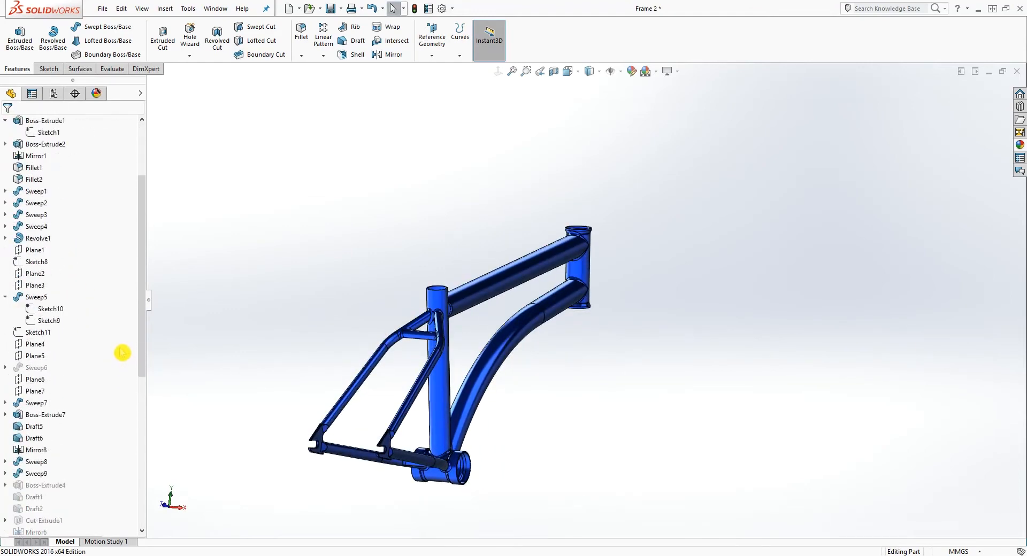
left_click(33, 253)
middle_click_drag(421, 357, 522, 449)
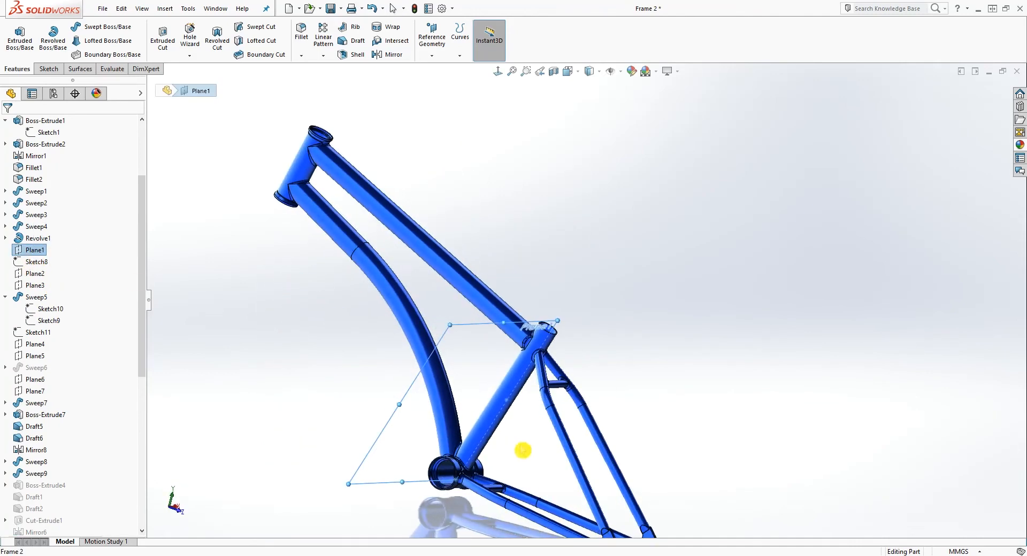
scroll(527, 349, "up", 1)
middle_click_drag(529, 349, 584, 341)
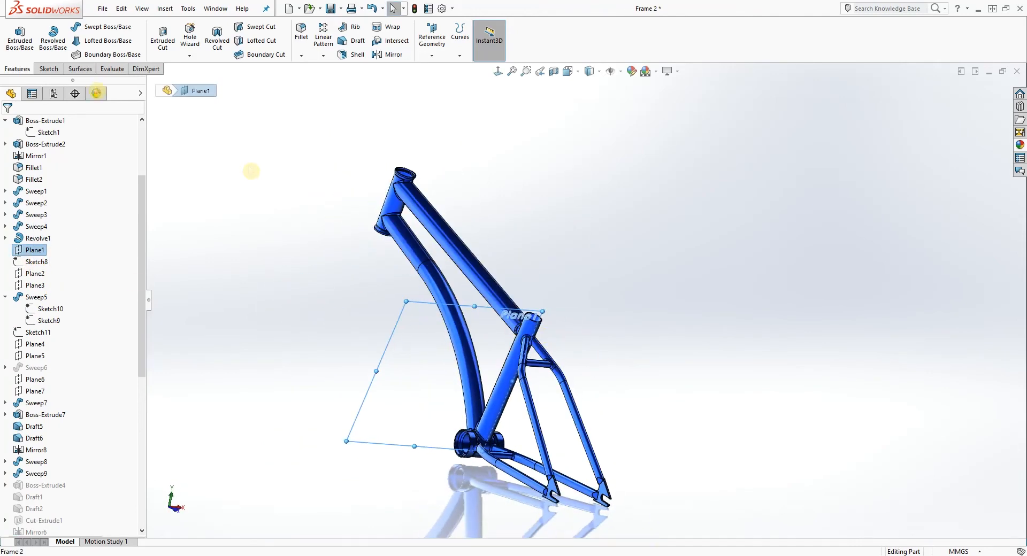
left_click(46, 68)
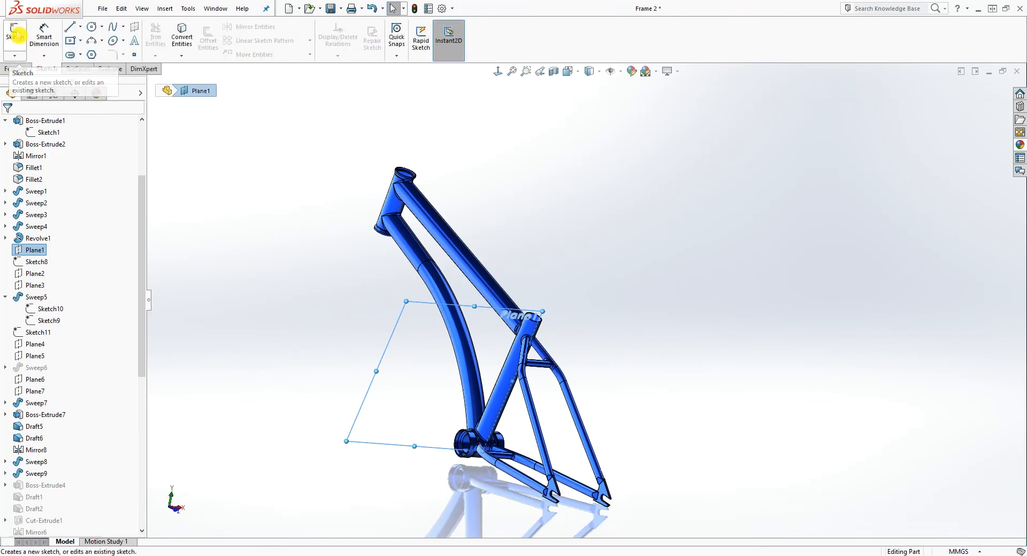
left_click(16, 35)
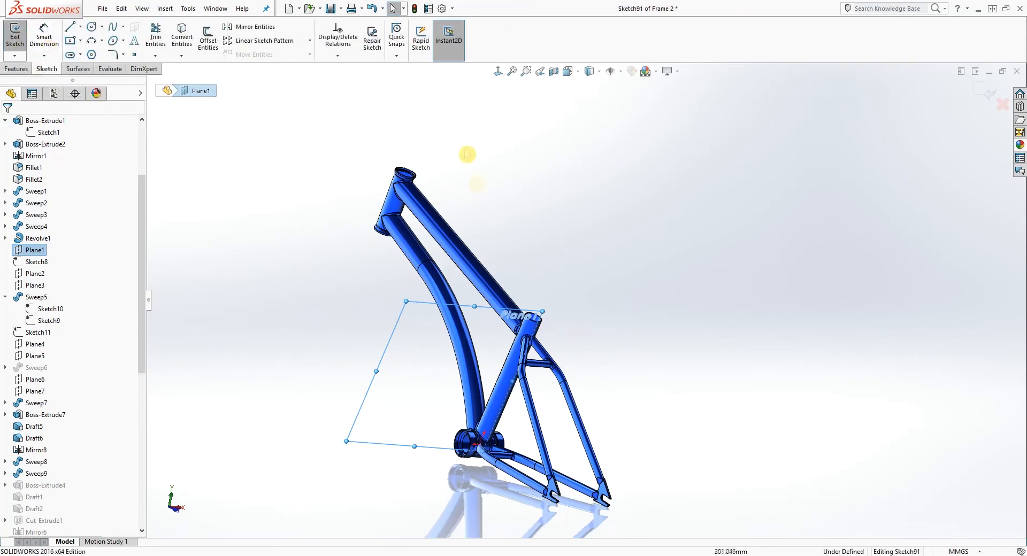
Step: Sketch a vertical centerpoint straight slot about 50 mm long and 11 mm wide, centred on the seat tube's top edge
left_click(498, 73)
scroll(579, 229, "down", 5)
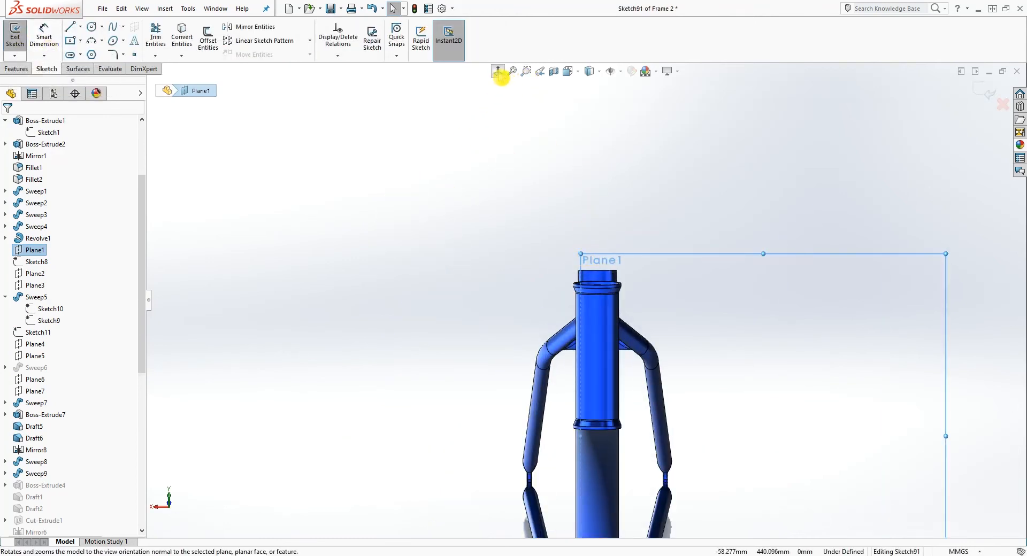
left_click(498, 72)
scroll(591, 265, "down", 5)
scroll(603, 261, "down", 1)
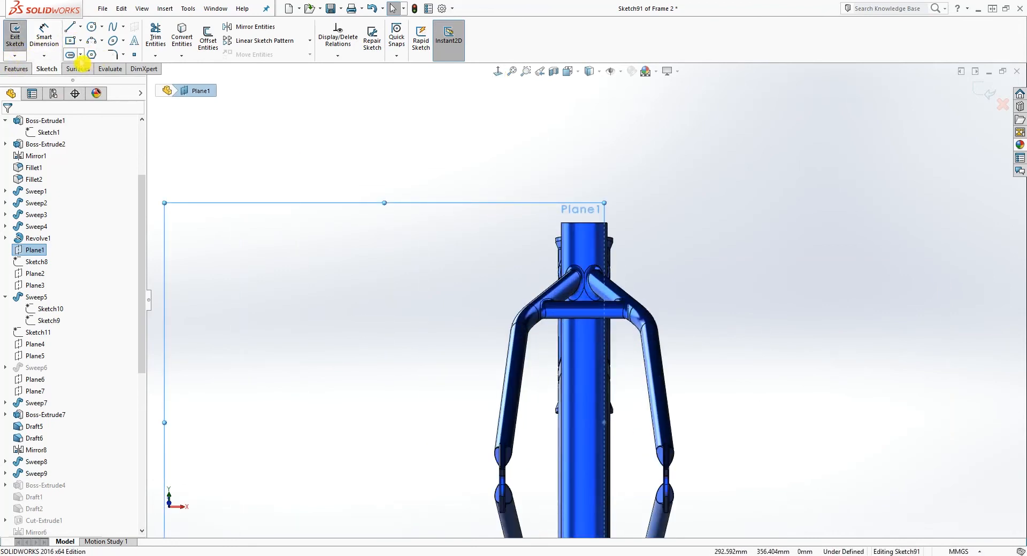
left_click(80, 54)
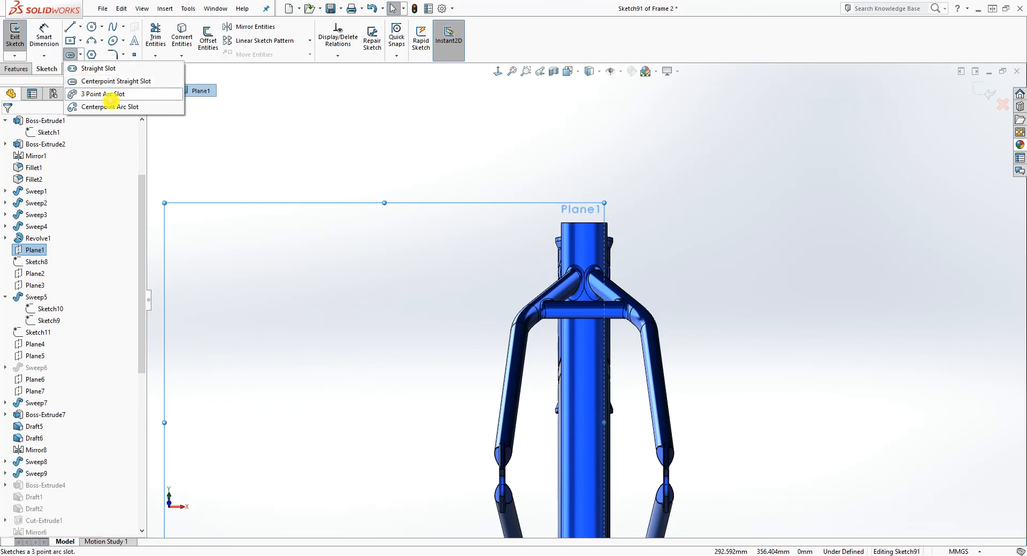
left_click(101, 81)
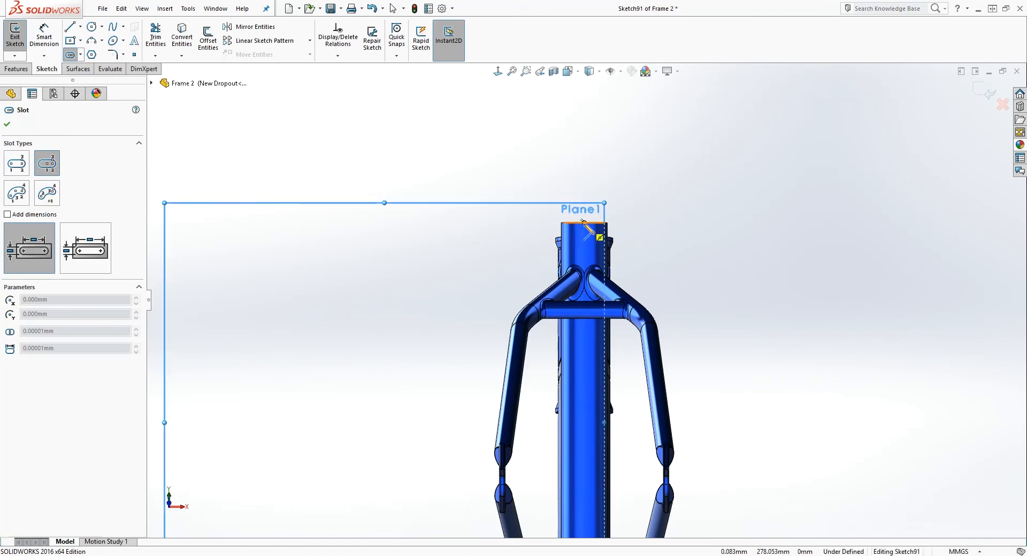
left_click(582, 221)
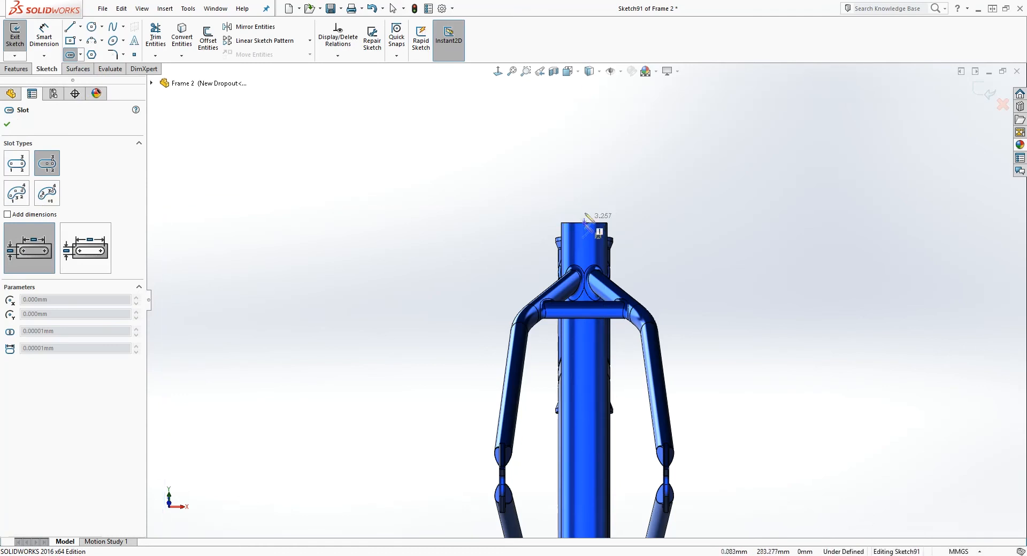
left_click(586, 192)
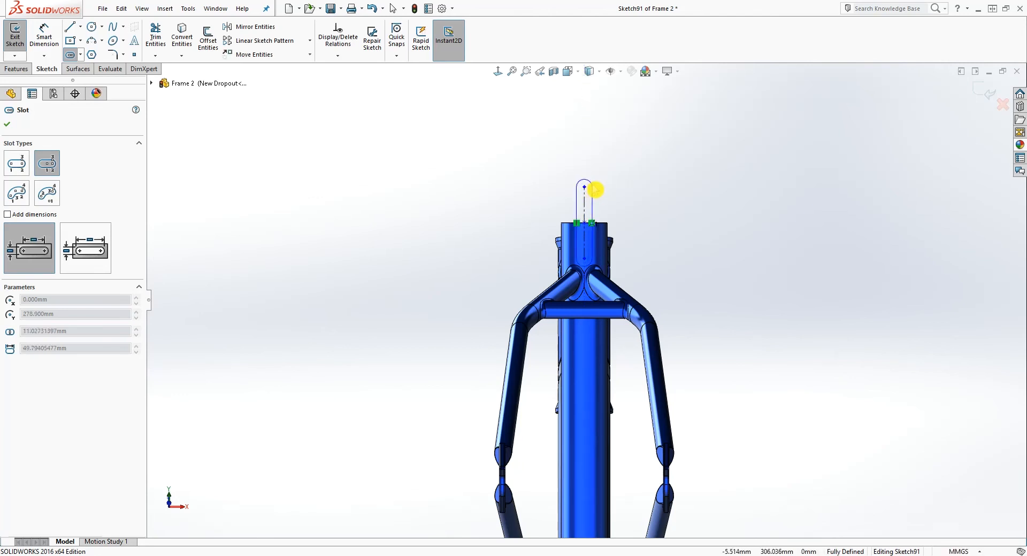
left_click(593, 189)
key("Escape")
Step: Dimension the slot's centre-to-centre length at 38 mm
scroll(586, 232, "down", 5)
scroll(587, 272, "up", 2)
scroll(589, 229, "down", 2)
left_click(678, 285)
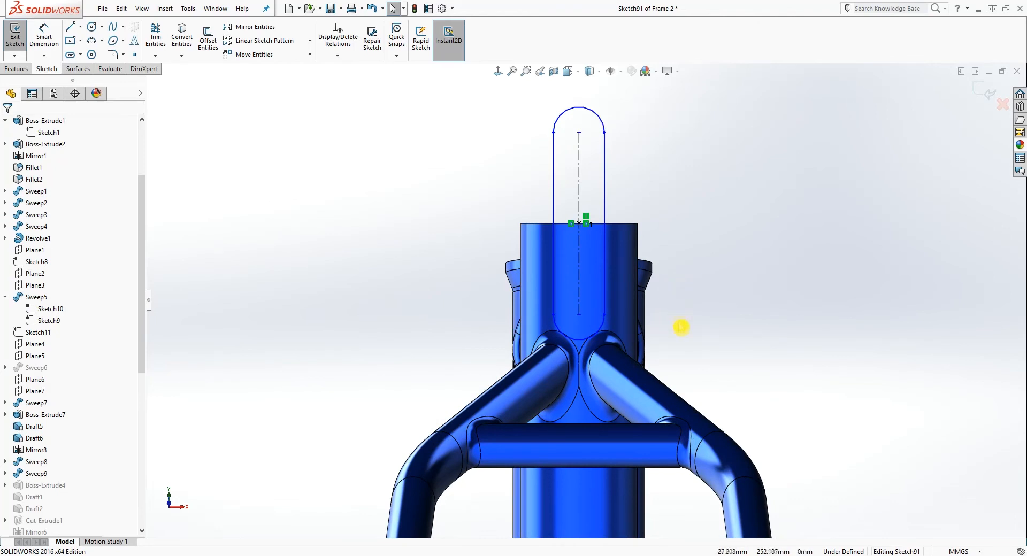
right_click_drag(711, 330, 704, 294)
left_click(579, 201)
left_click(466, 212)
type("38")
key("Return")
key("Escape")
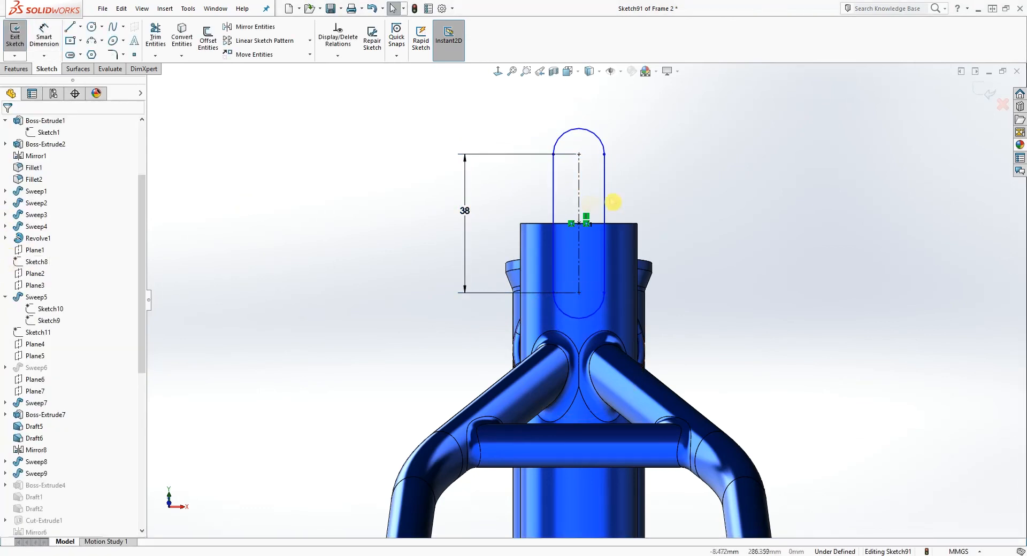
Step: Dimension the slot's width between its two straight sides at 5 mm
scroll(614, 195, "down", 2)
right_click_drag(703, 289, 703, 265)
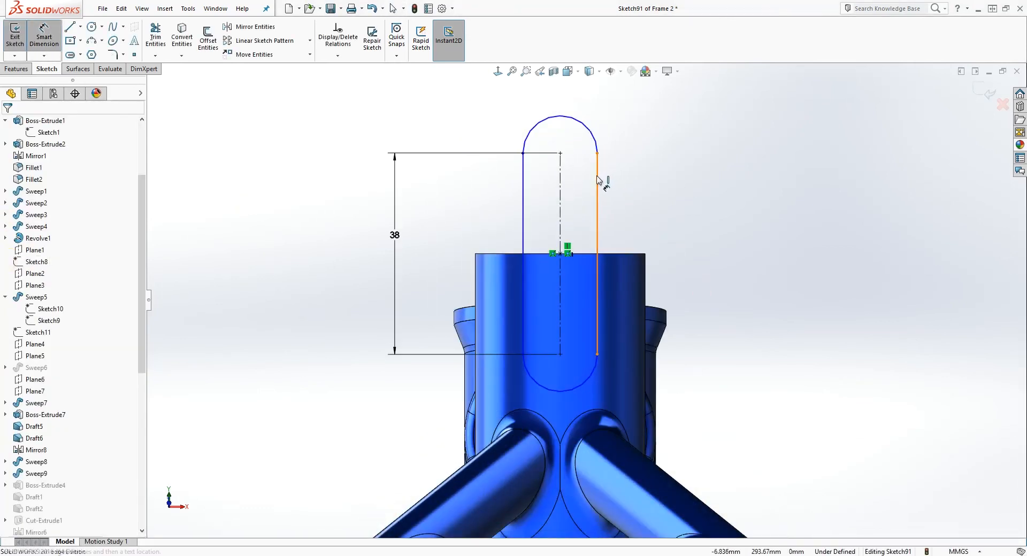
left_click(597, 180)
left_click(522, 182)
scroll(554, 101, "down", 3)
left_click(557, 90)
type("5")
key("Return")
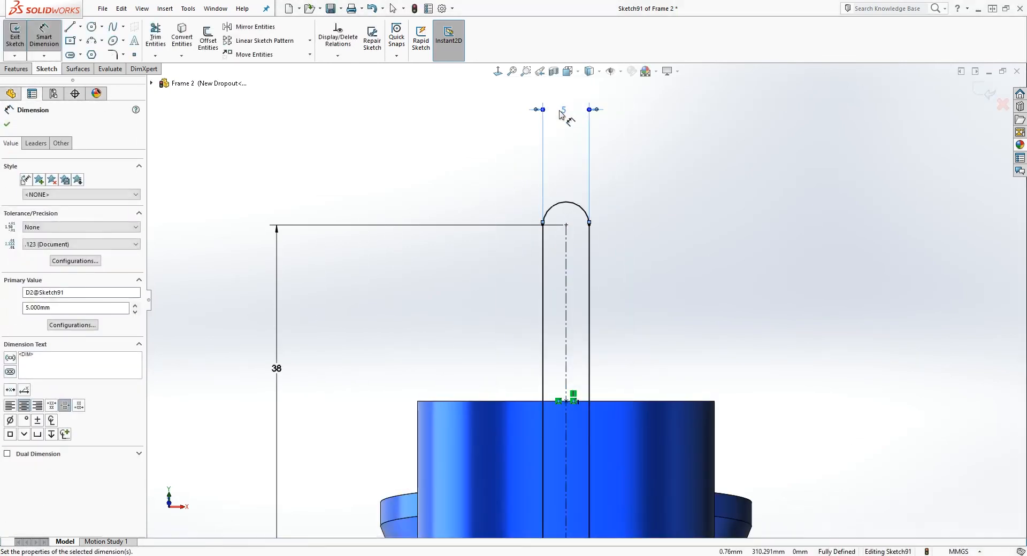
Step: Cut-extrude the slot sketch through the rear wall of the seat tube with the Up To Next end condition
scroll(636, 299, "up", 3)
middle_click_drag(737, 362, 664, 433)
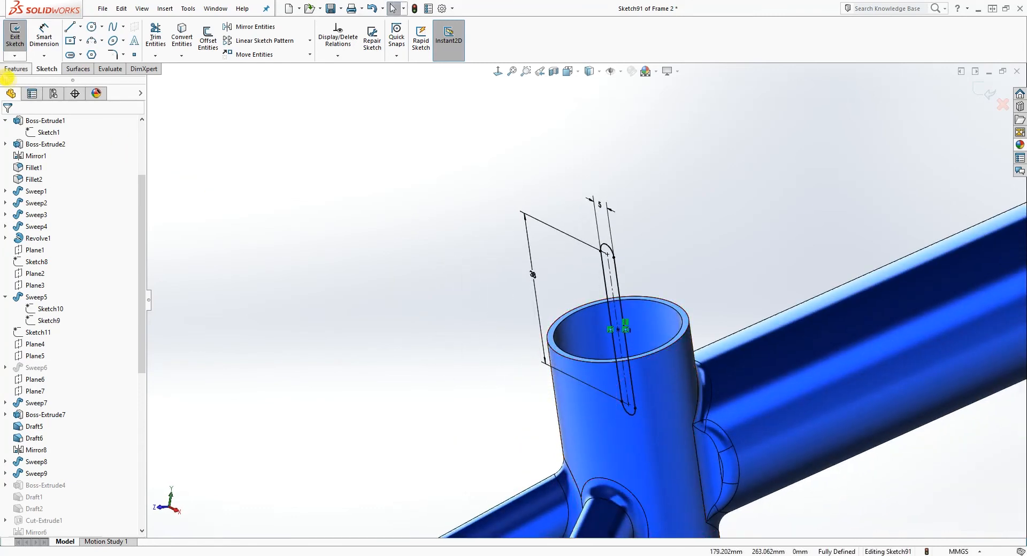
left_click(17, 69)
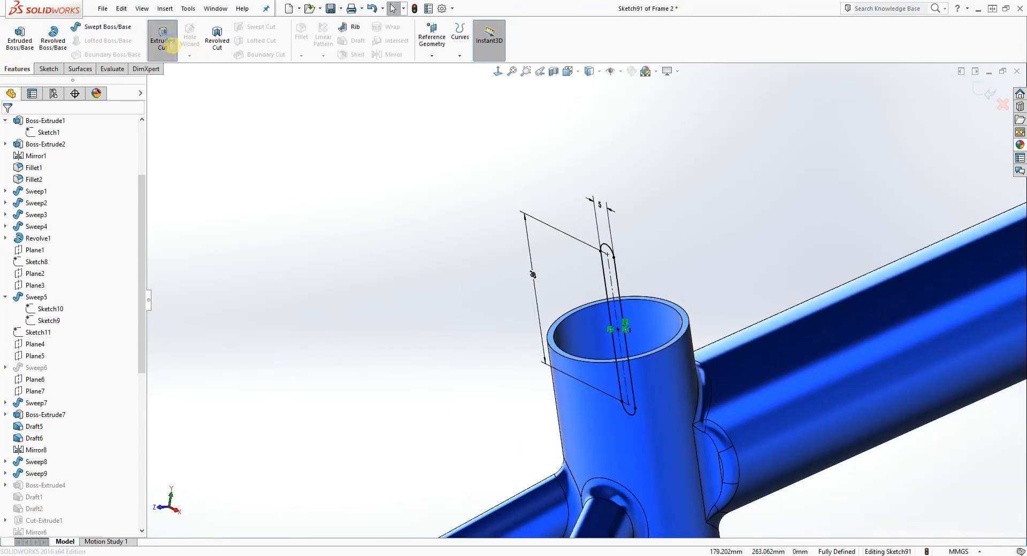
left_click(163, 40)
left_click(70, 189)
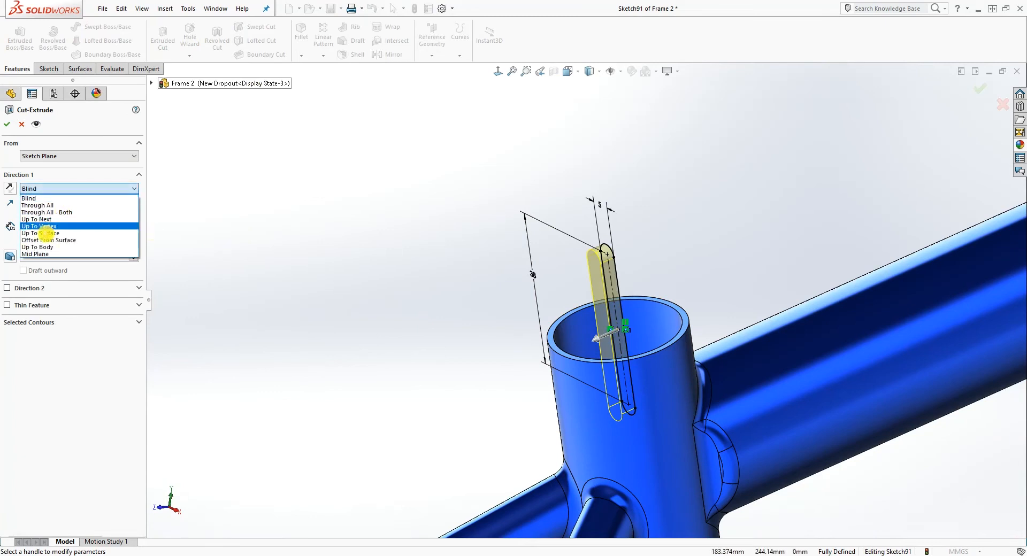
left_click(54, 219)
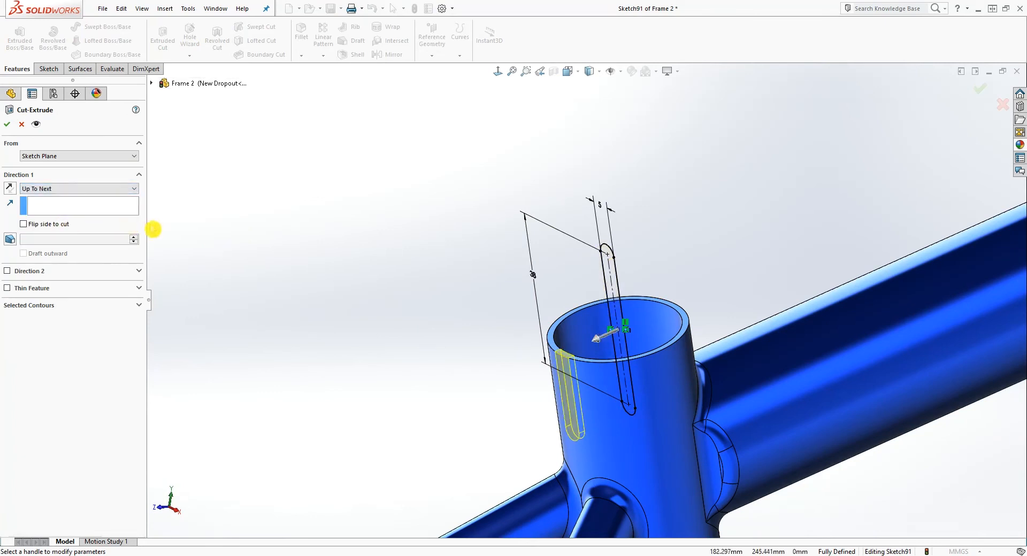
left_click(7, 125)
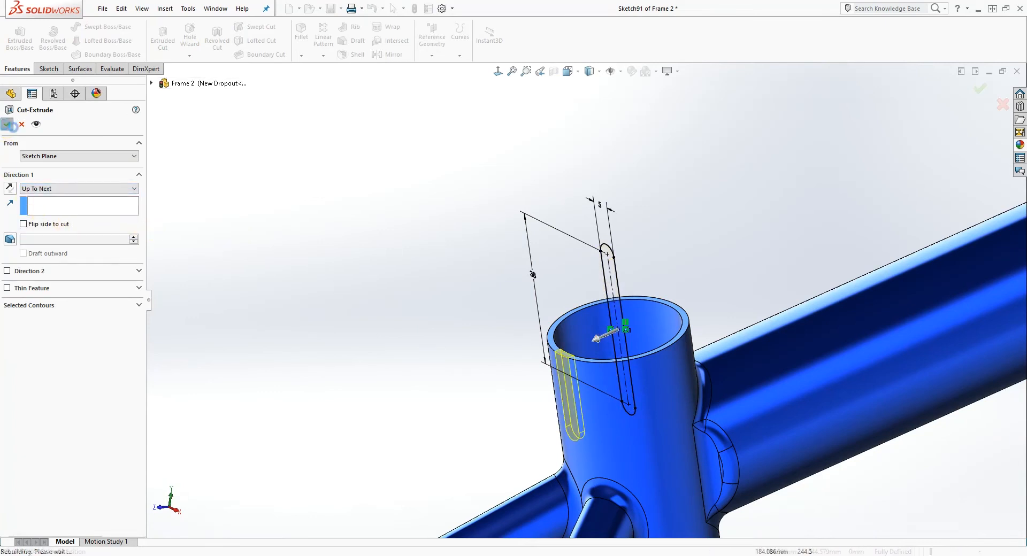
Step: Activate the Default configuration, rebuilding the document and ignoring the Fillet11 error, and dismiss the error report
scroll(535, 308, "up", 3)
scroll(573, 336, "up", 3)
middle_click_drag(669, 342, 635, 431)
scroll(636, 431, "up", 3)
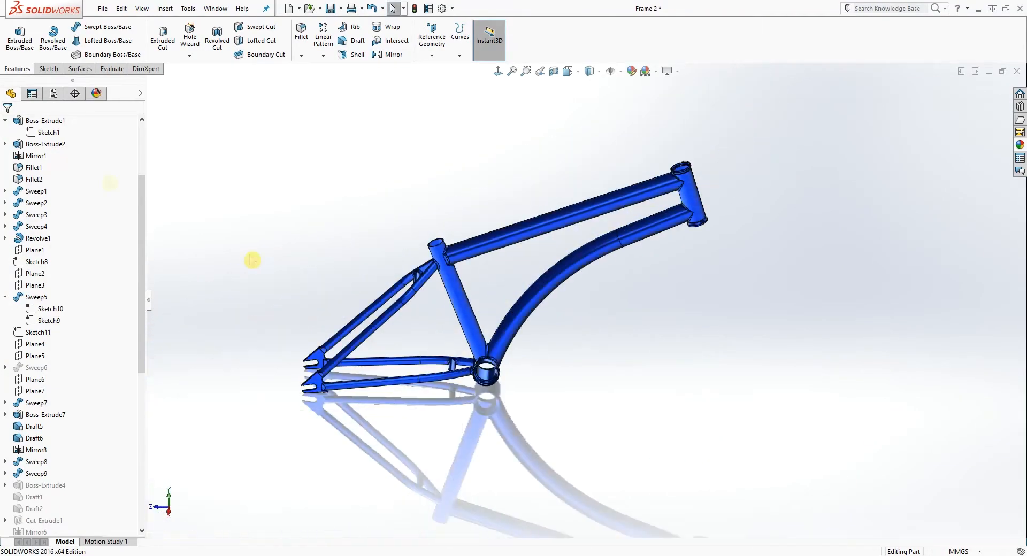
left_click(54, 94)
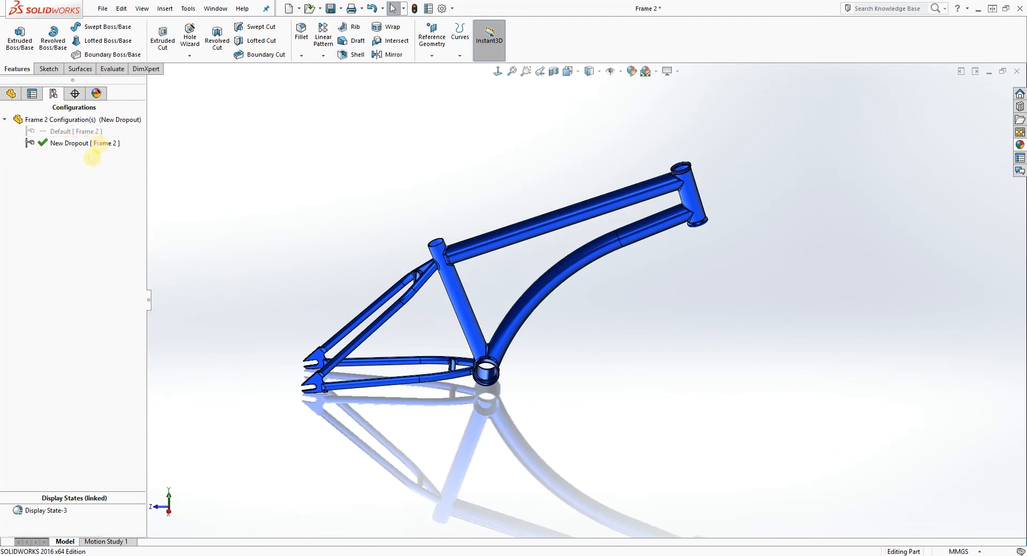
double_click(73, 131)
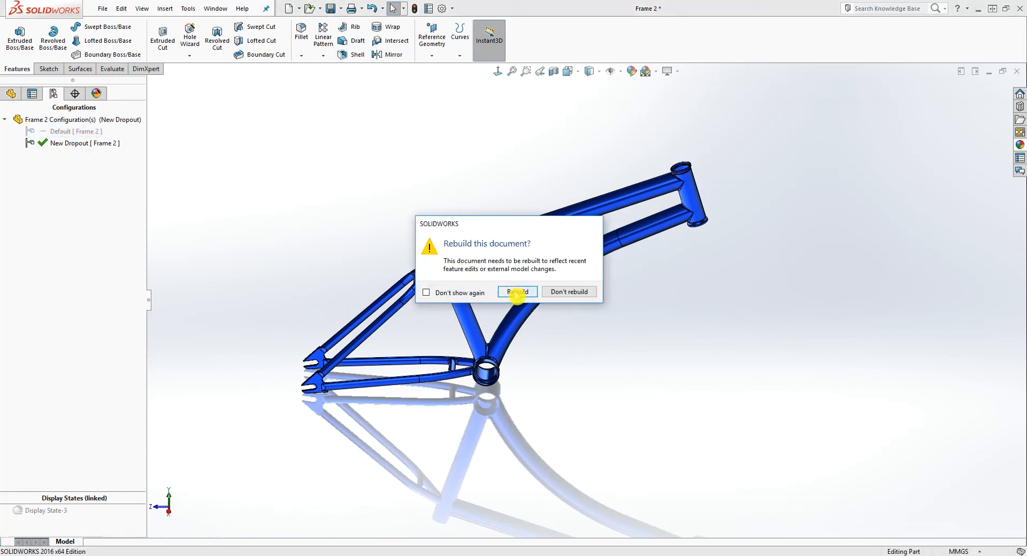
left_click(517, 292)
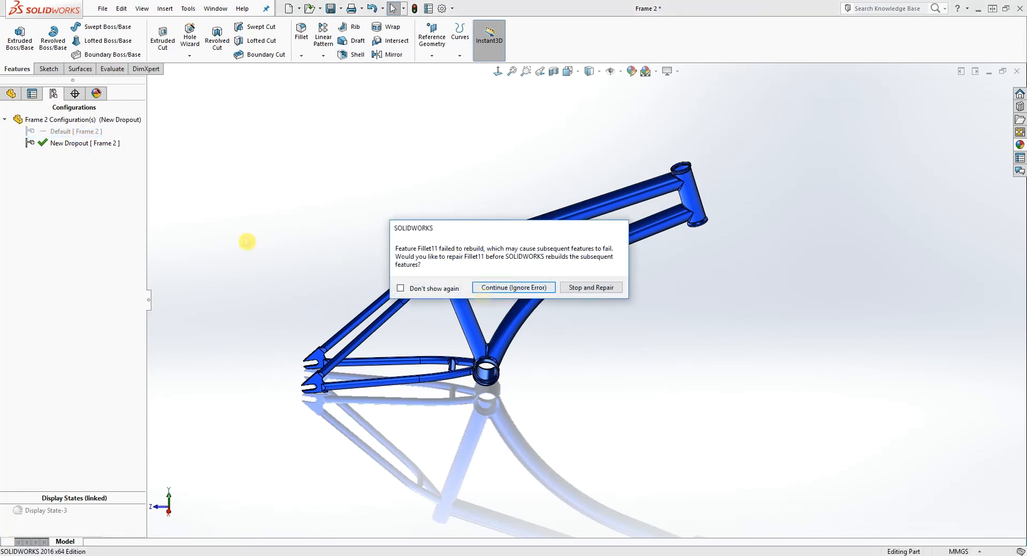
left_click(506, 288)
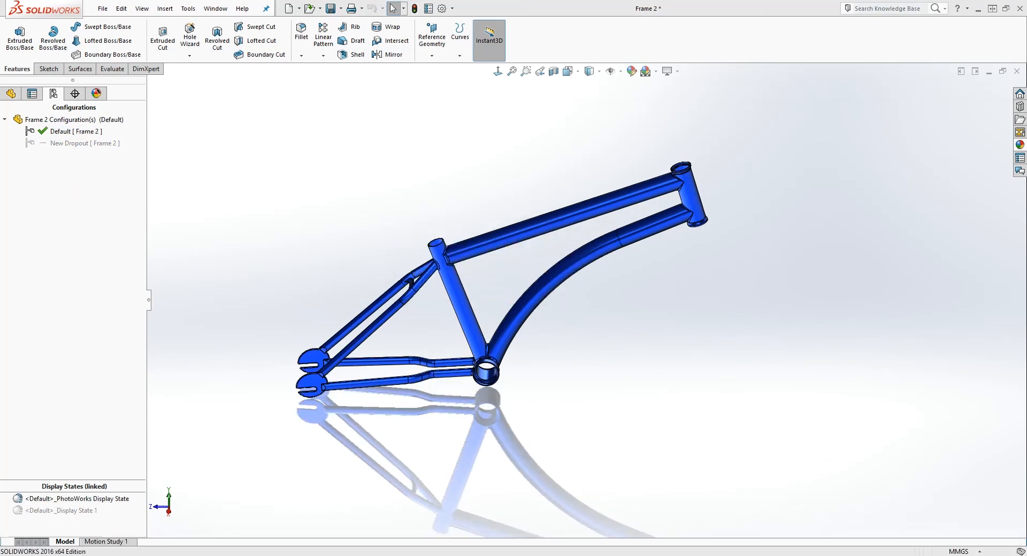
left_click_drag(260, 143, 601, 111)
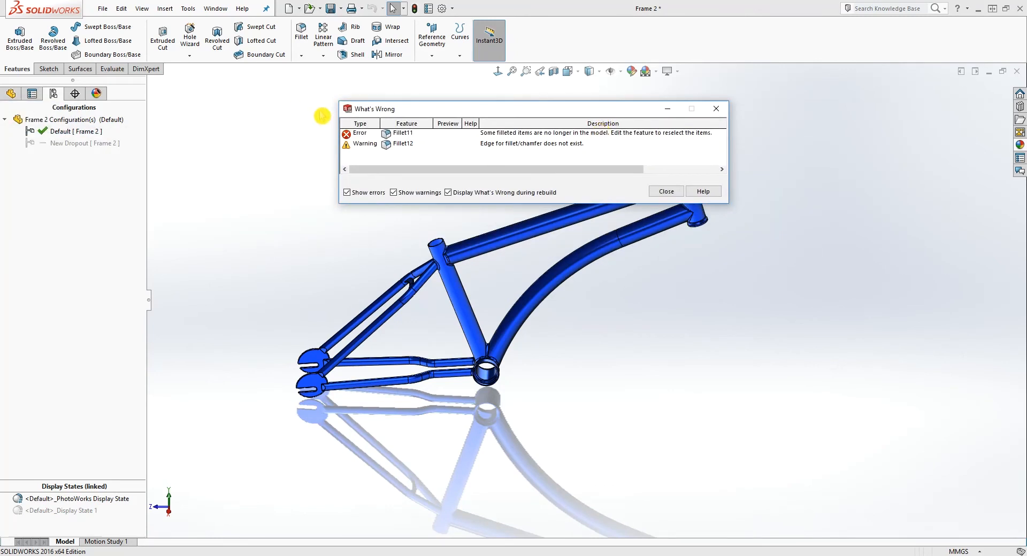
left_click(666, 191)
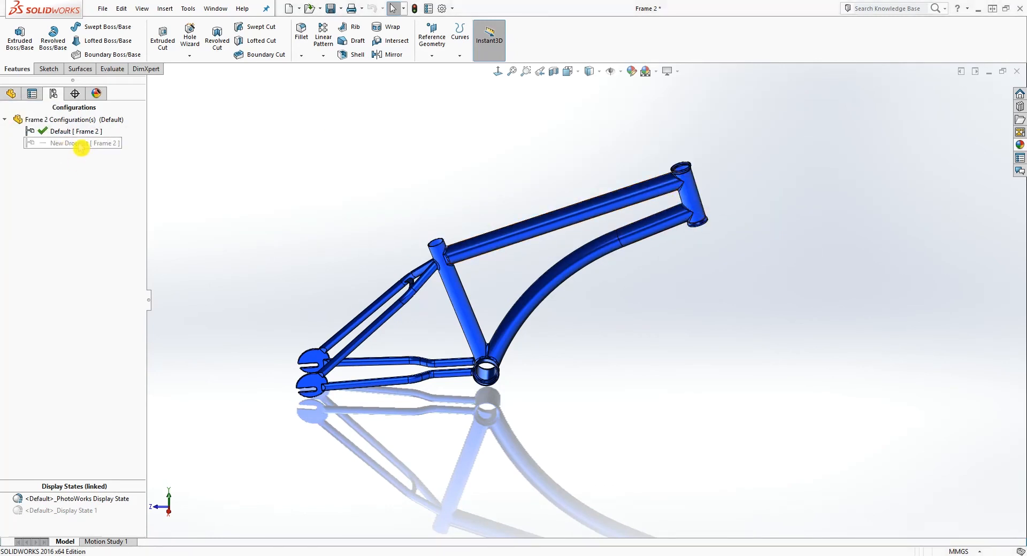
Step: Edit Fillet11 and add the four edges where the curved brake bridge meets the first seat stay
left_click(11, 94)
scroll(87, 321, "down", 10)
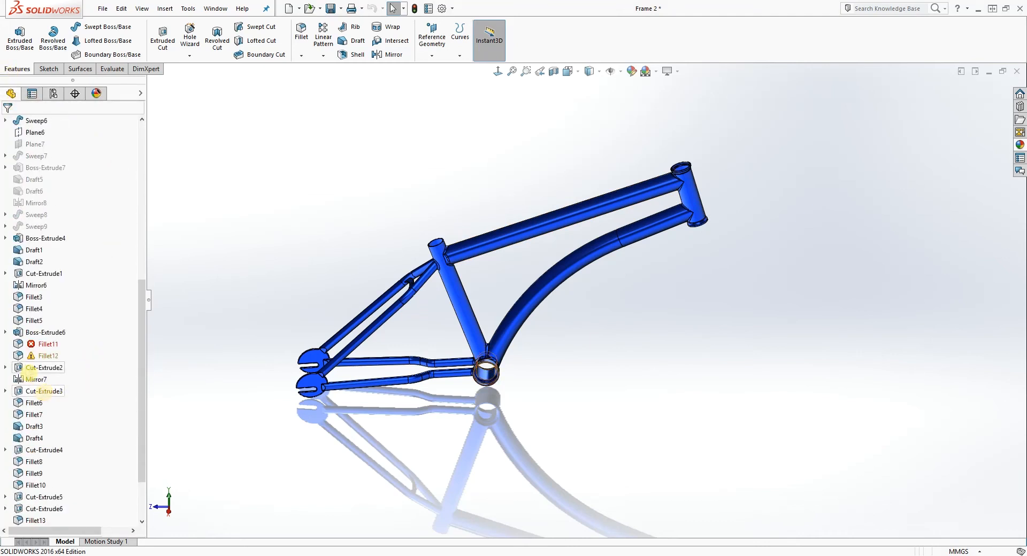
right_click(46, 344)
left_click(49, 315)
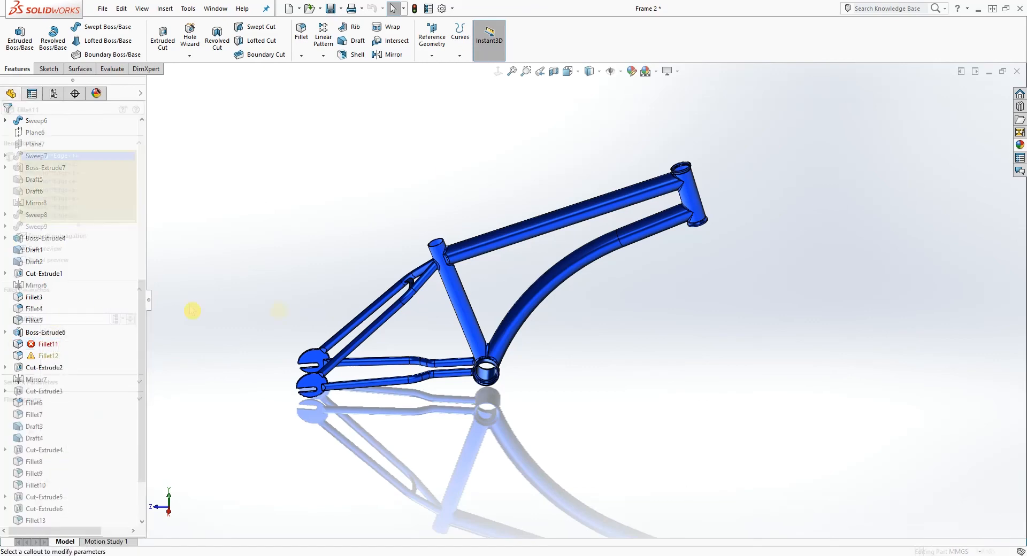
middle_click_drag(380, 298, 492, 303)
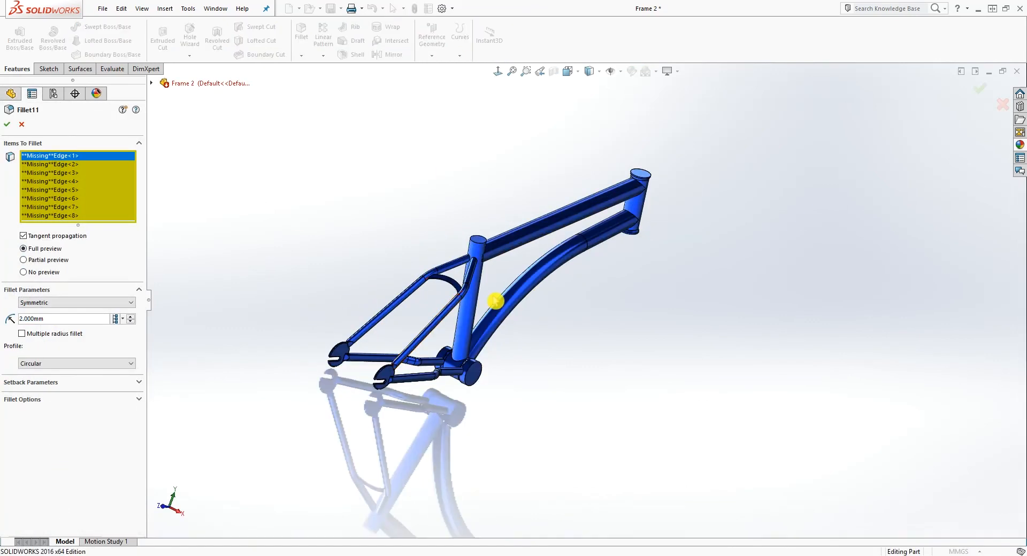
scroll(473, 292, "down", 7)
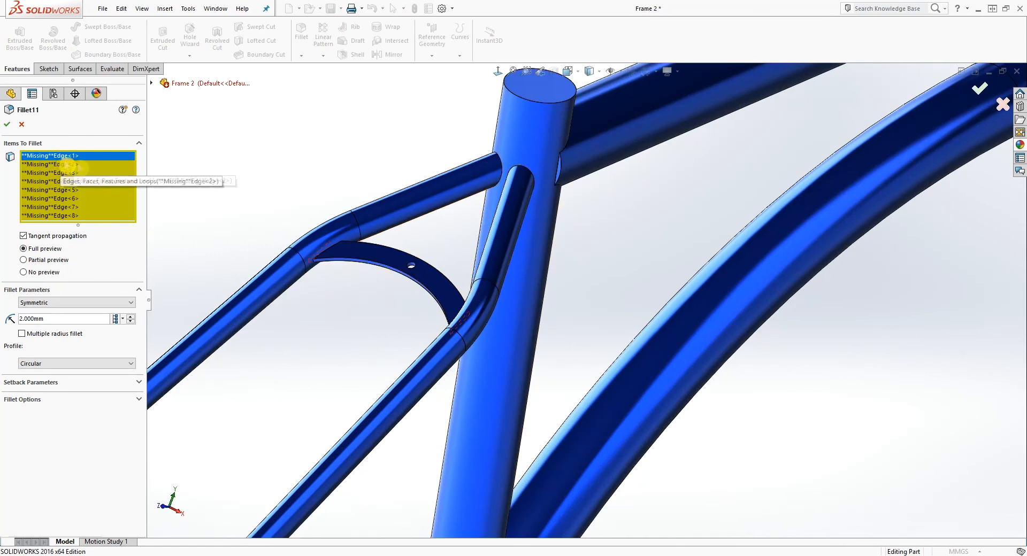
scroll(346, 278, "down", 3)
scroll(346, 278, "down", 2)
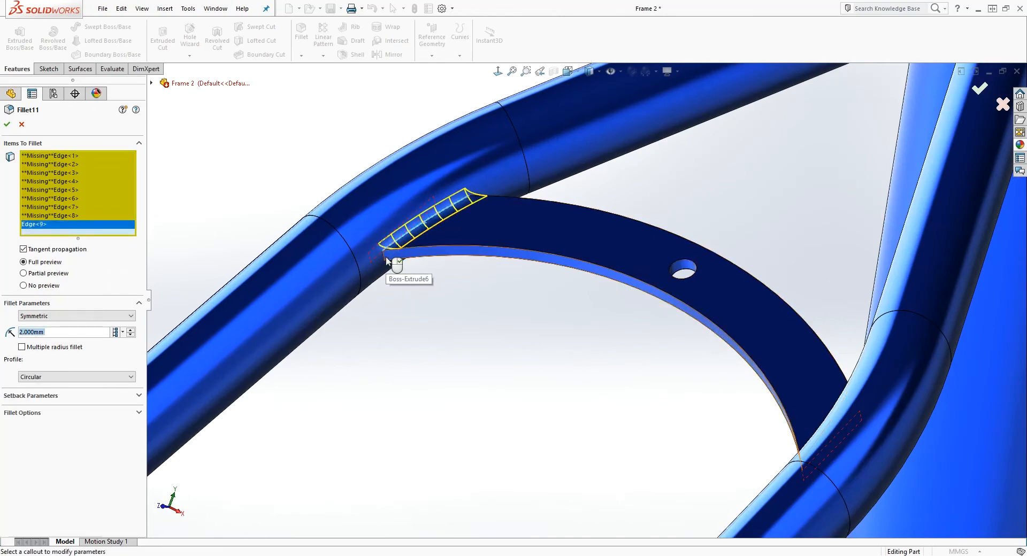
left_click(383, 260)
middle_click_drag(415, 277, 449, 369)
left_click(412, 230)
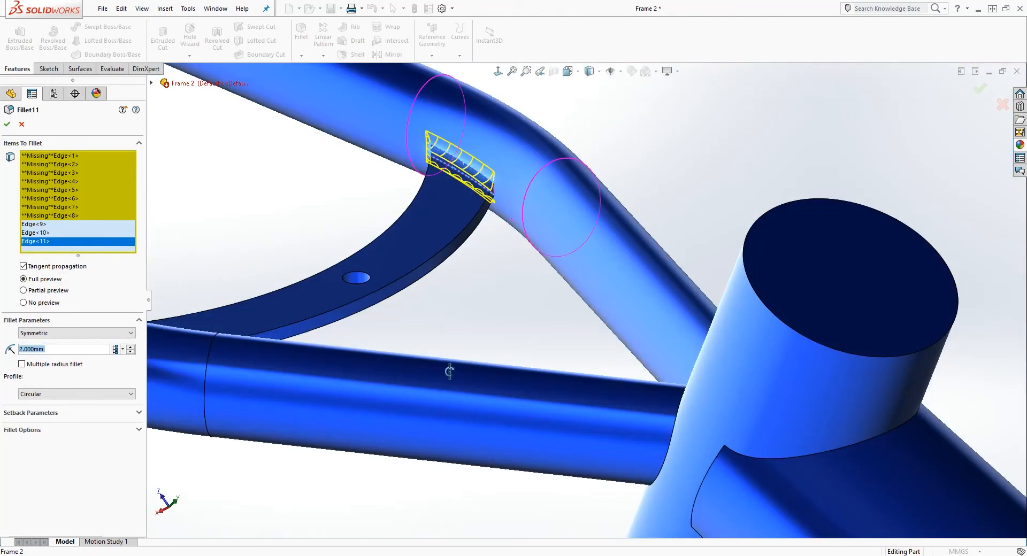
left_click(495, 197)
Step: Add the four edges where the brake bridge's other end meets the opposite seat stay to Fillet11
middle_click_drag(508, 245, 367, 339)
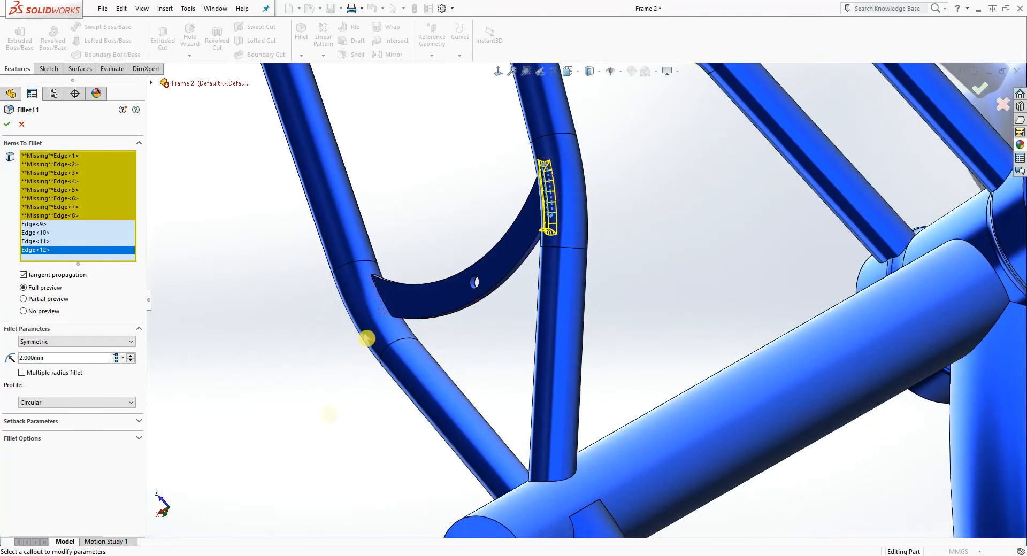
left_click(377, 289)
scroll(401, 280, "down", 5)
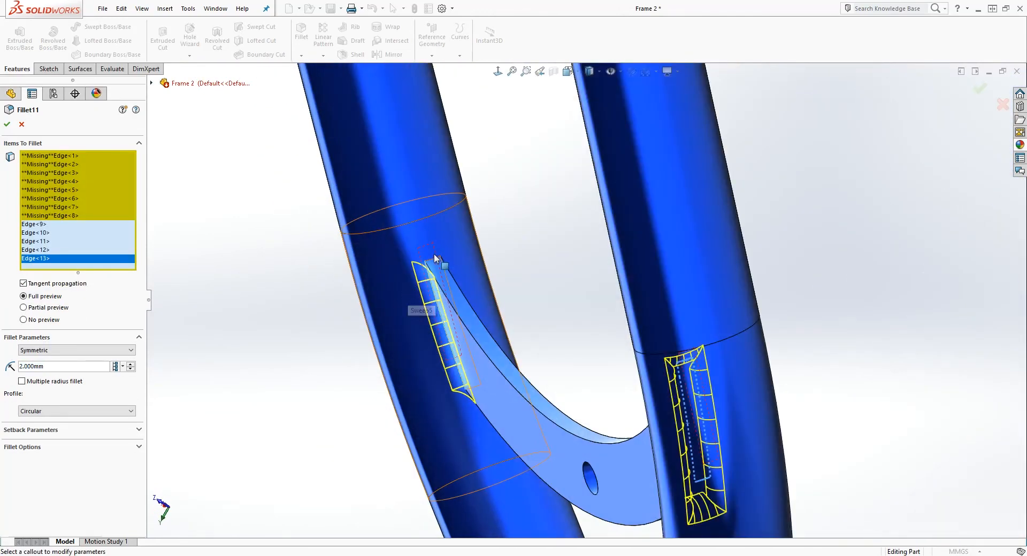
left_click(434, 259)
middle_click_drag(492, 355, 473, 219)
middle_click_drag(636, 351, 545, 340)
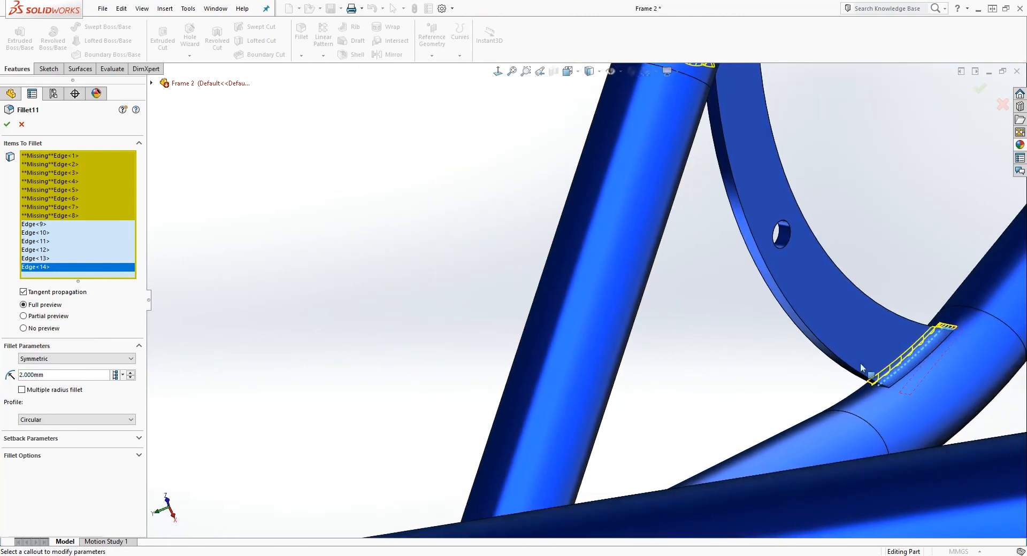
scroll(841, 347, "down", 4)
left_click(787, 339)
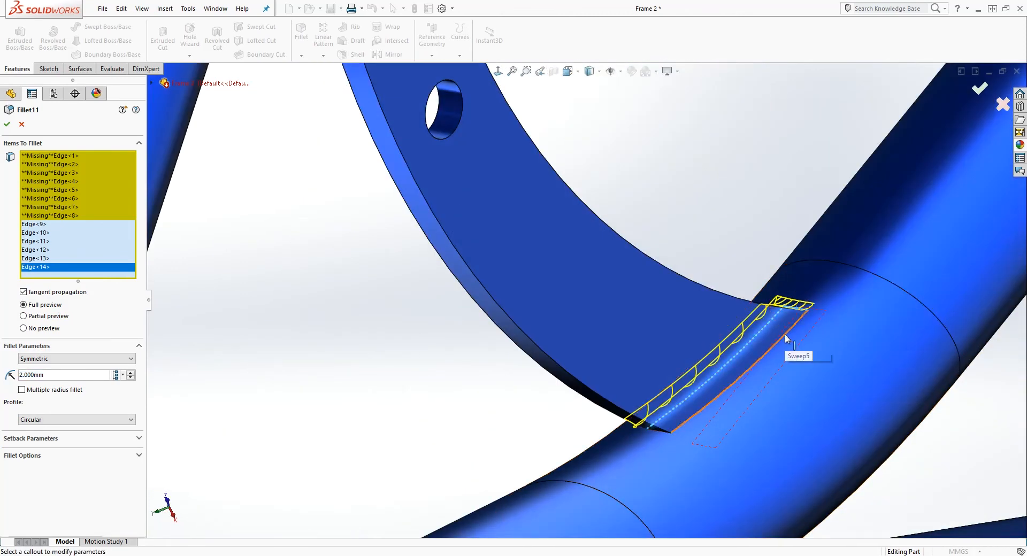
left_click(655, 434)
Step: Clear all edge references, including the missing ones, from Fillet11's items to fillet
scroll(566, 384, "up", 5)
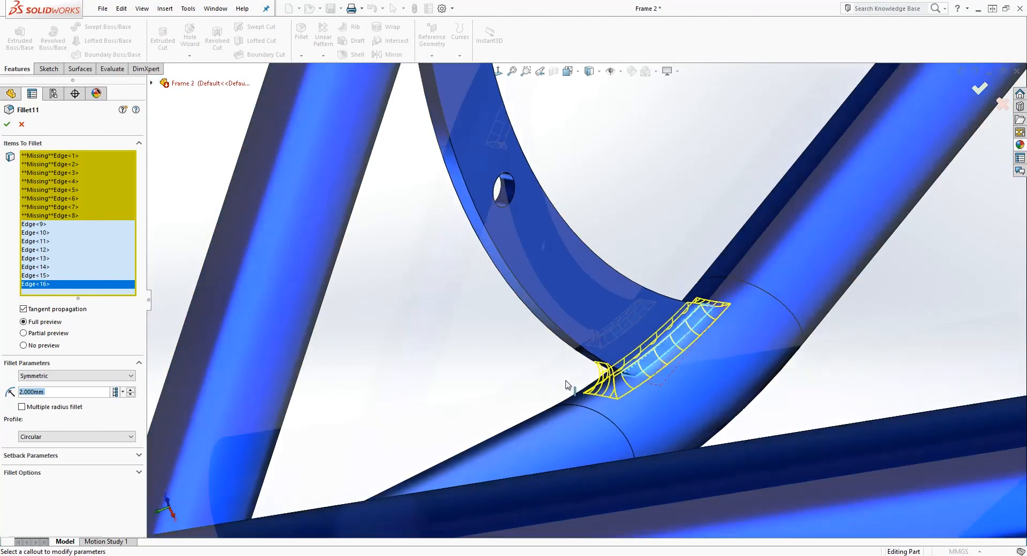
middle_click_drag(567, 384, 122, 306)
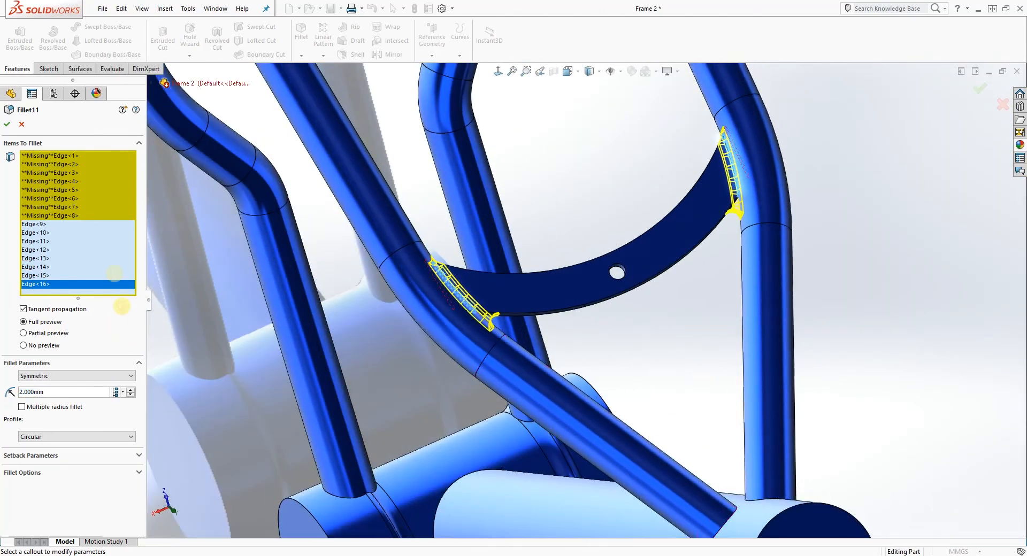
left_click(69, 156)
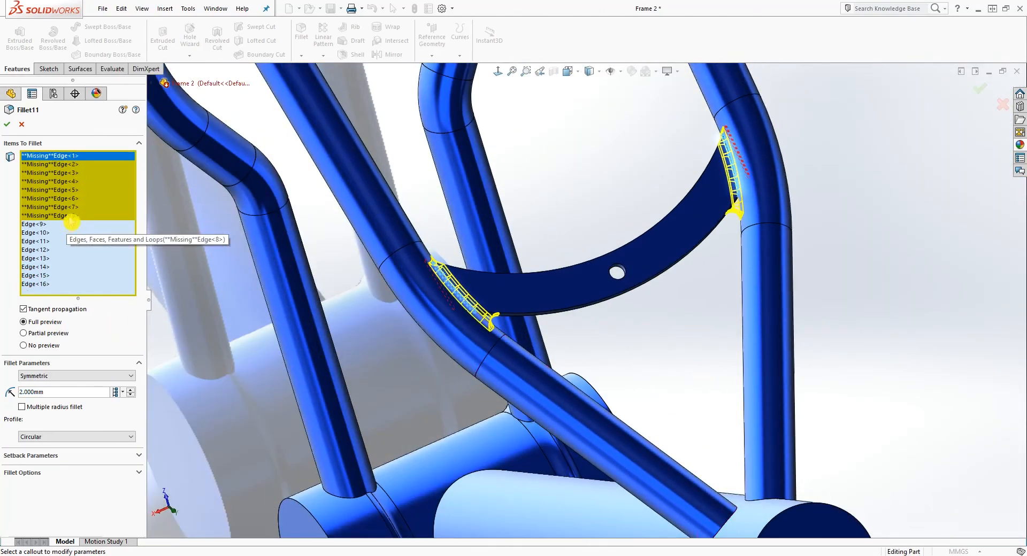
right_click(76, 191)
left_click(100, 210)
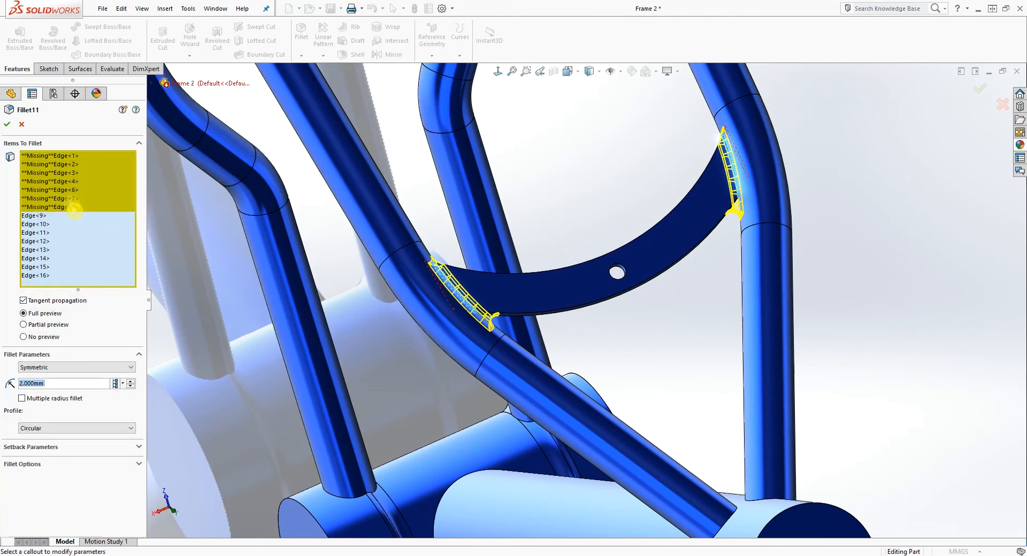
right_click(76, 166)
left_click(92, 181)
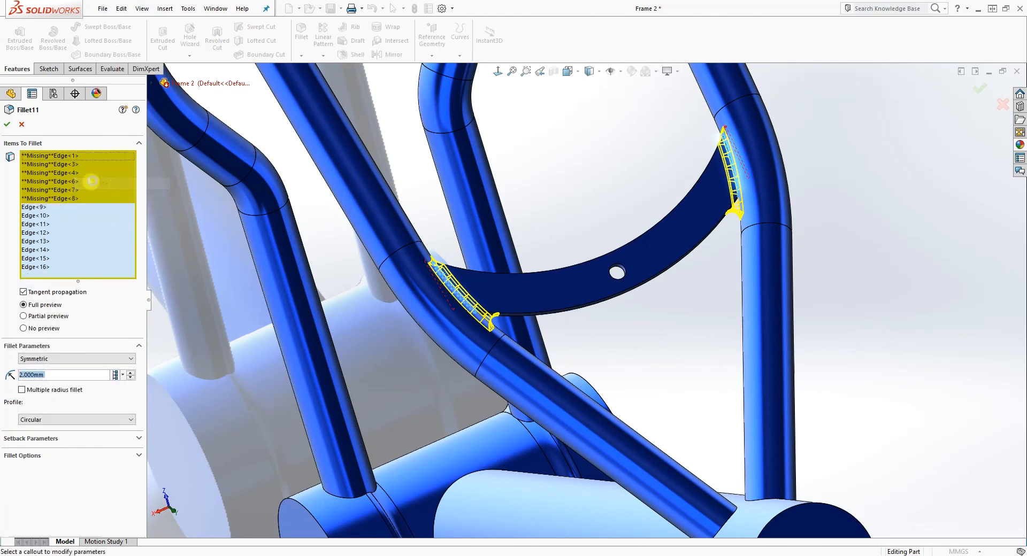
right_click(72, 157)
left_click(62, 193)
left_click(62, 198)
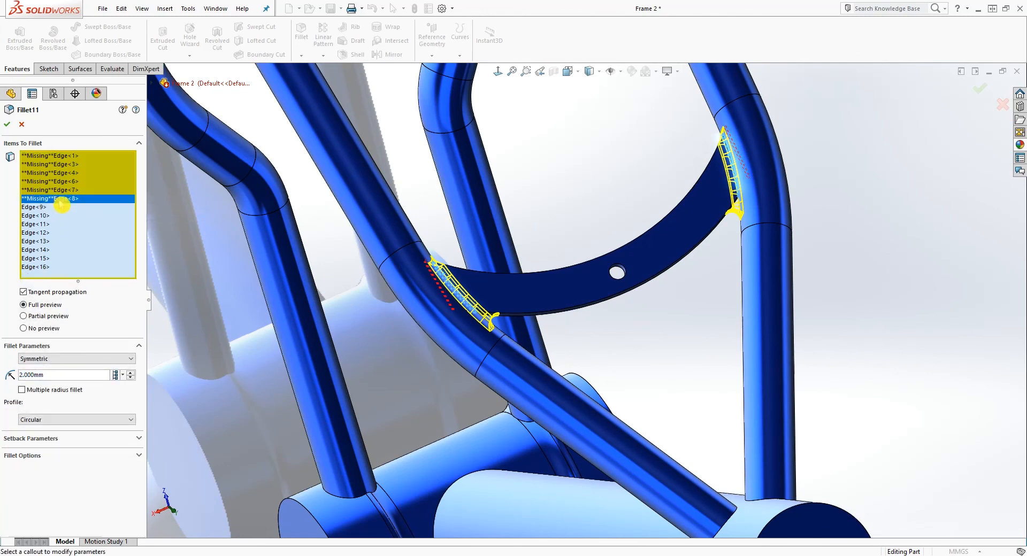
left_click(60, 157, "shift")
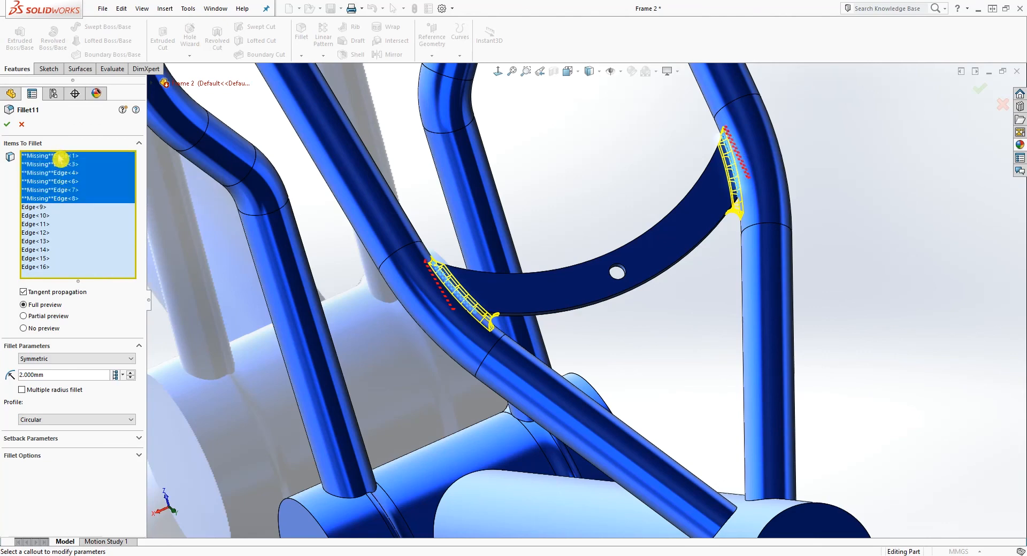
right_click(60, 159)
left_click(83, 162)
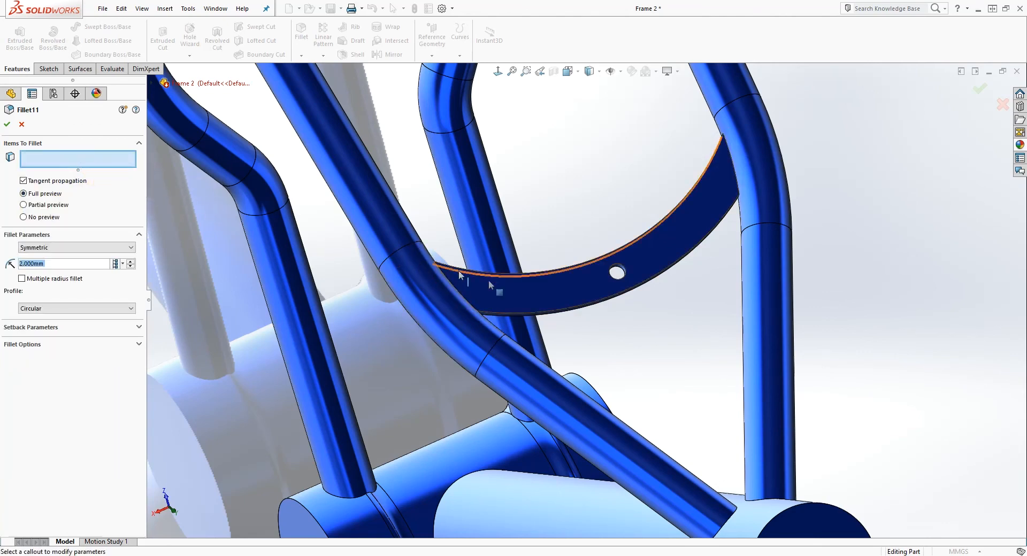
Step: Reselect the four edges where one end of the curved brake bridge meets the seat stay for the 2 mm Fillet11
middle_click_drag(459, 276, 691, 283)
scroll(691, 283, "down", 5)
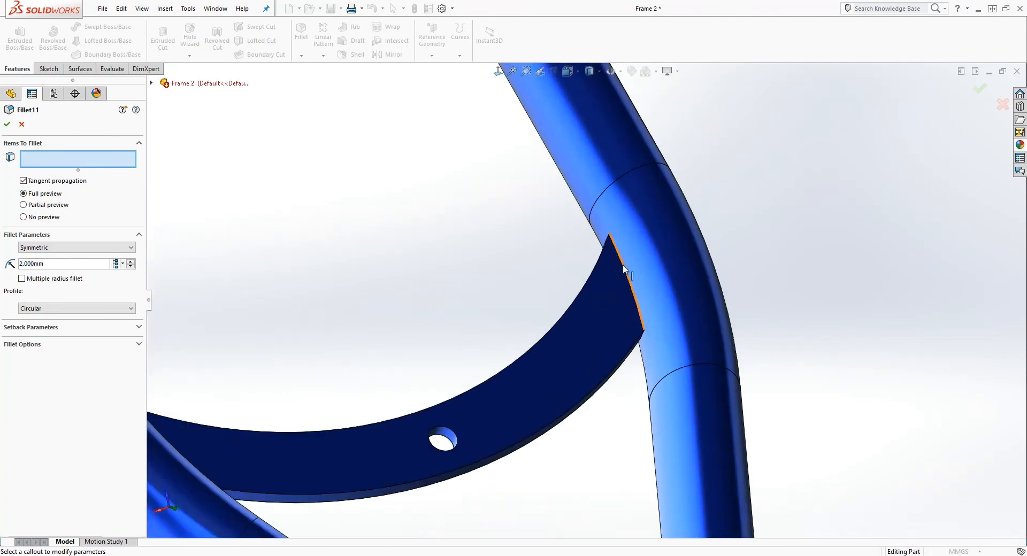
left_click(623, 269)
middle_click_drag(623, 269, 567, 224)
left_click(636, 337)
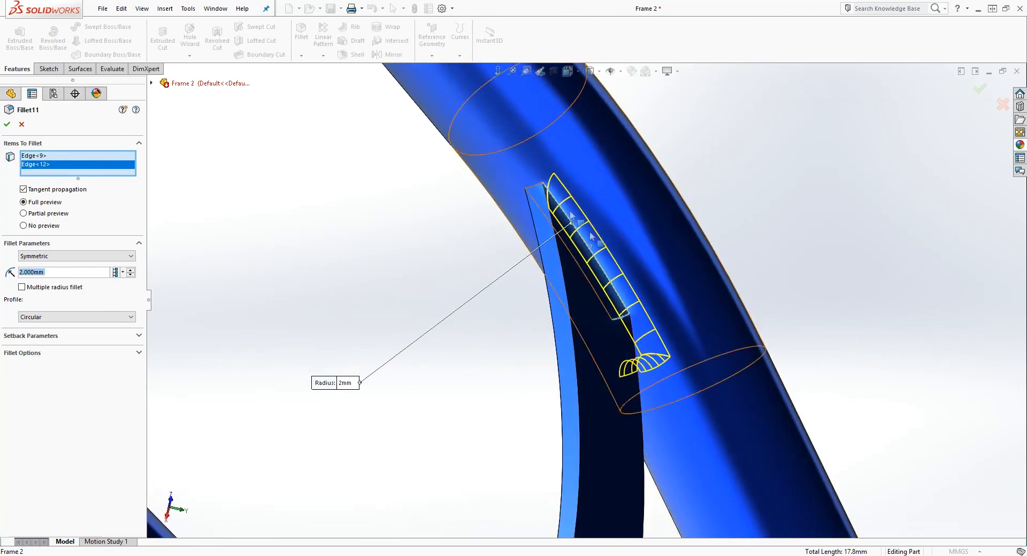
left_click(536, 189)
middle_click_drag(536, 188, 556, 326)
left_click(523, 227)
Step: Add the four edges where the bridge's other end meets the opposite seat stay and apply the 2 mm Fillet11
scroll(711, 383, "down", 5)
middle_click_drag(591, 389, 562, 355)
scroll(559, 350, "down", 4)
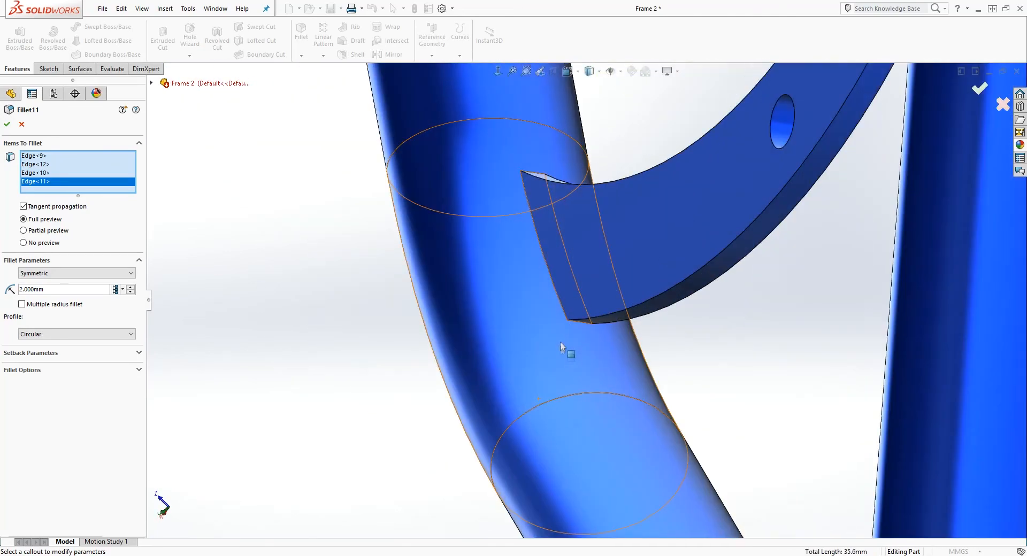
left_click(554, 289)
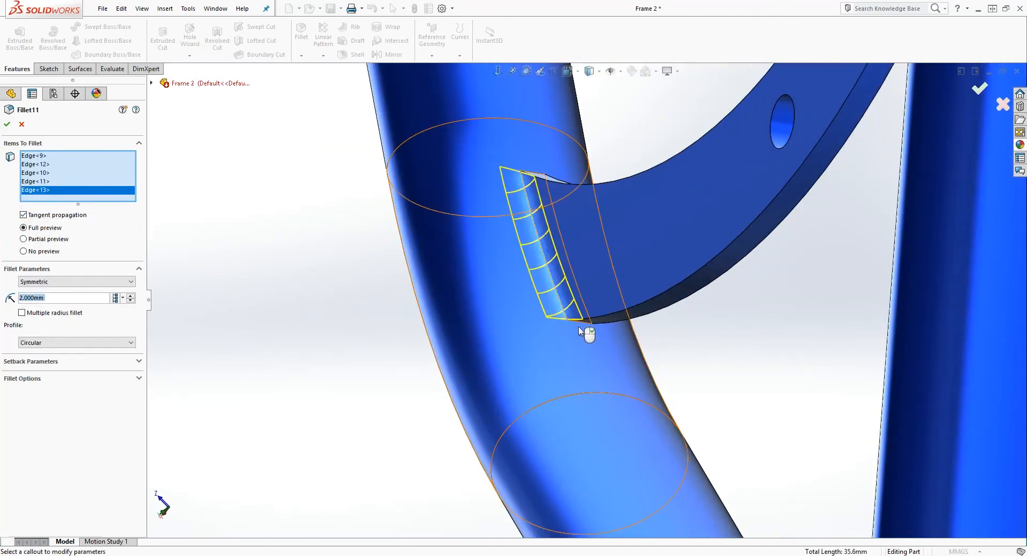
left_click(591, 332)
middle_click_drag(656, 339, 603, 306)
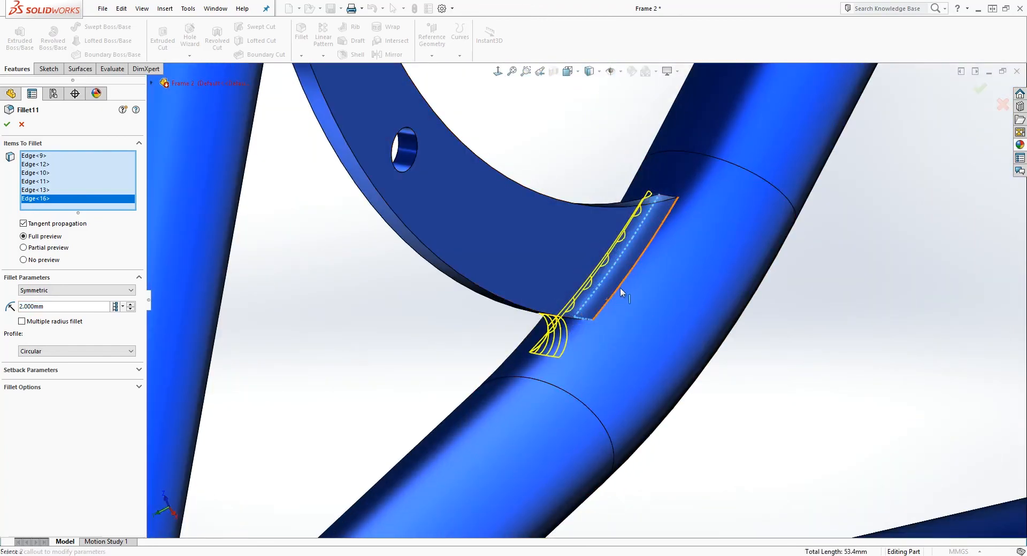
left_click(620, 292)
mouse_move(663, 229)
middle_mouse_down()
mouse_move(669, 393)
mouse_move(733, 259)
mouse_move(677, 231)
middle_mouse_up()
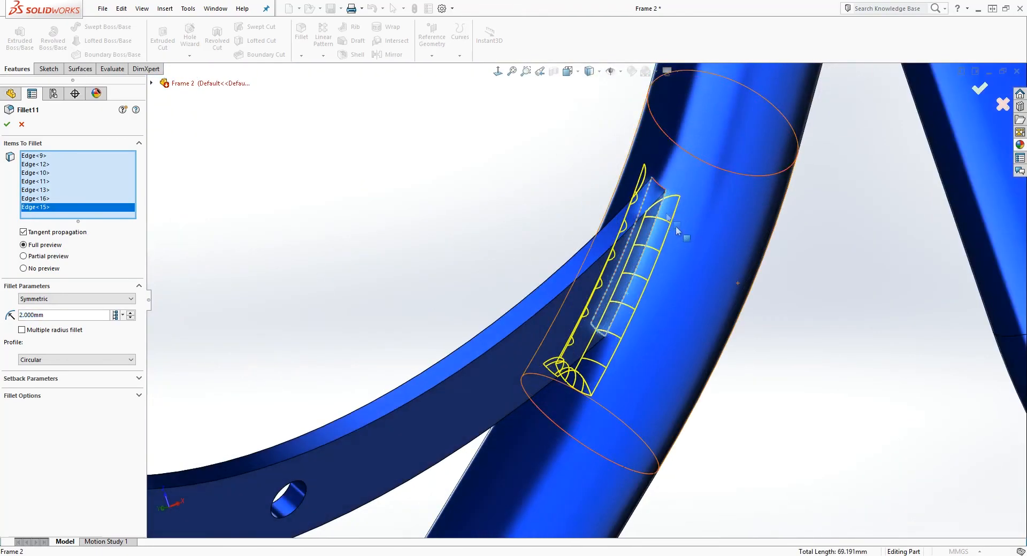
left_click(664, 195)
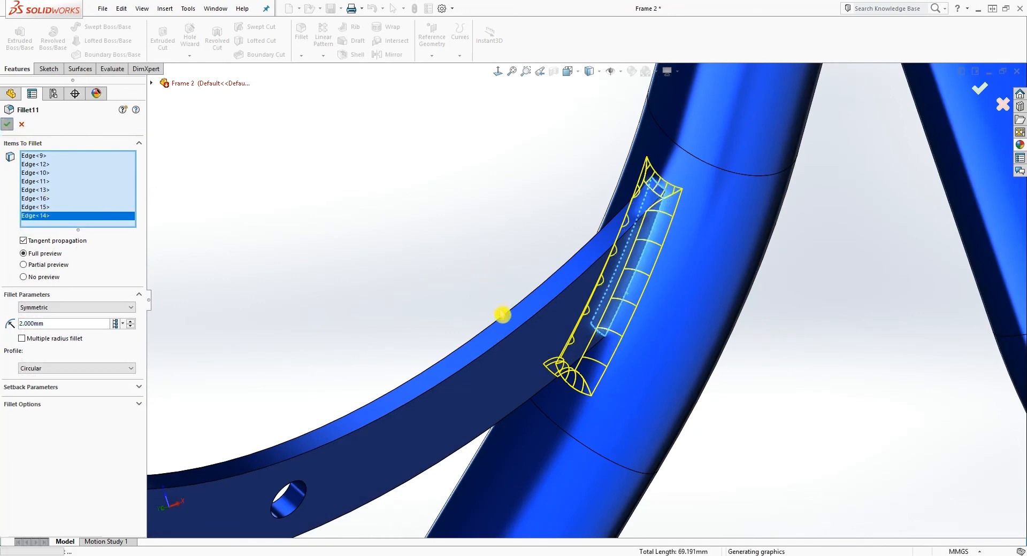
Step: Edit Fillet12 and delete the missing edge reference from its items to fillet
middle_click_drag(512, 323, 480, 382)
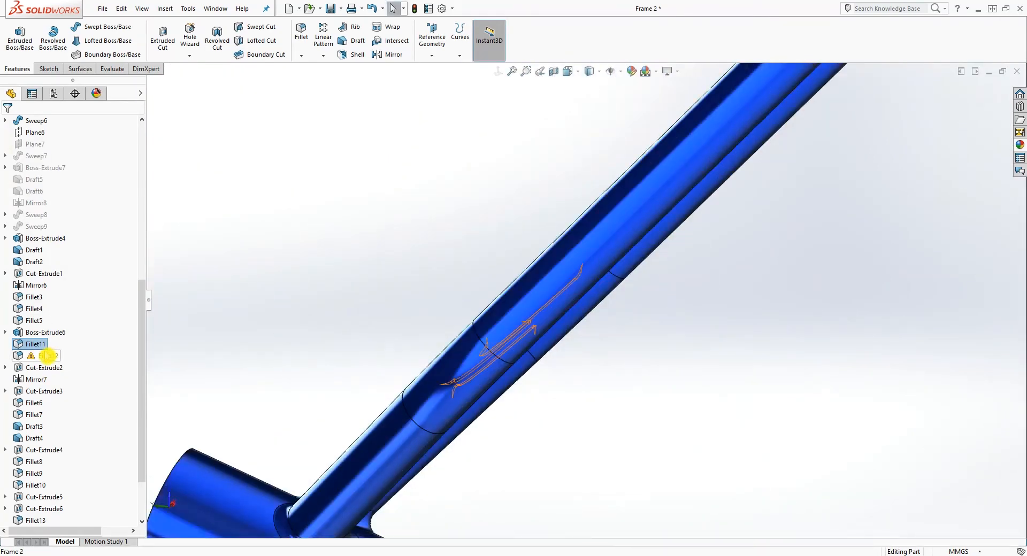
left_click(46, 356)
right_click(46, 356)
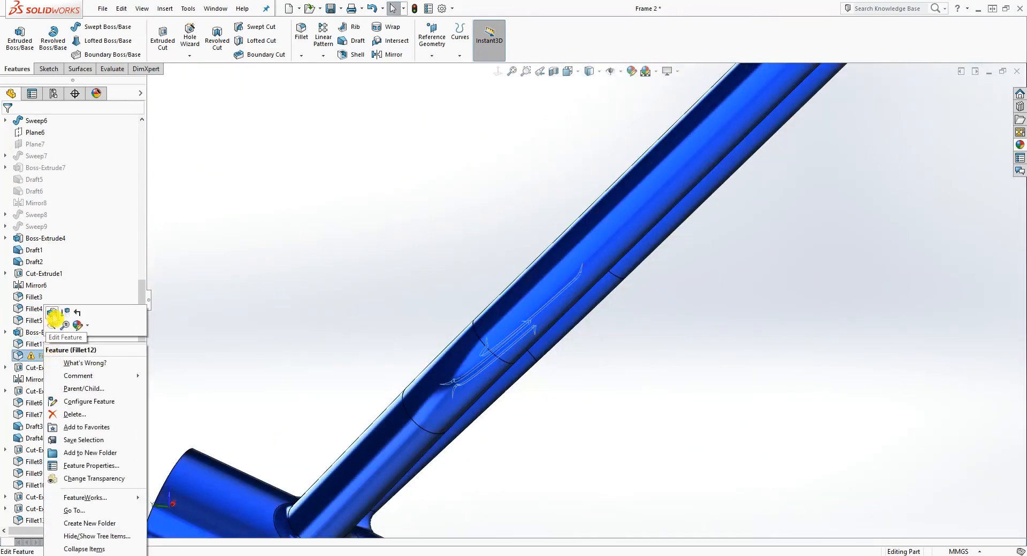
left_click(53, 315)
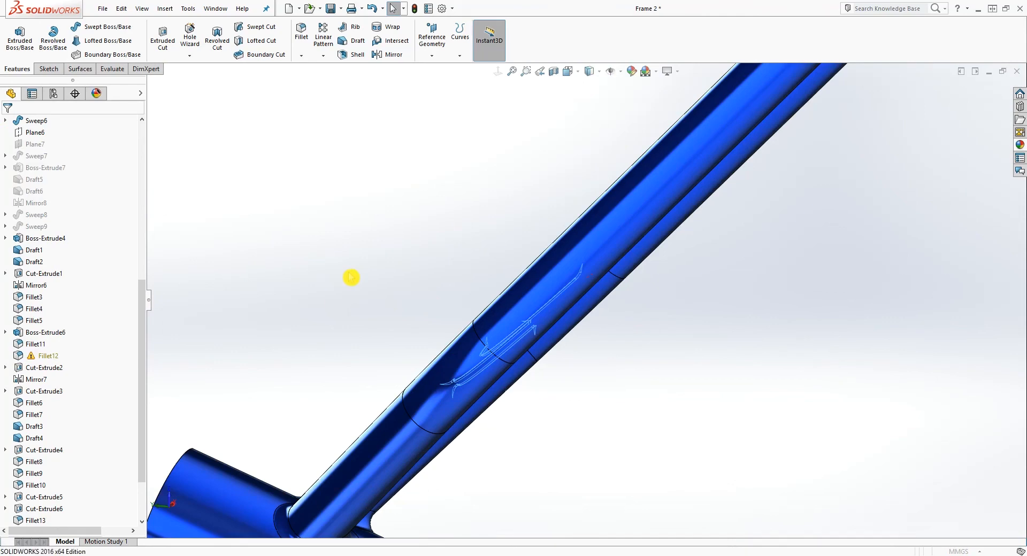
middle_click_drag(351, 277, 425, 321)
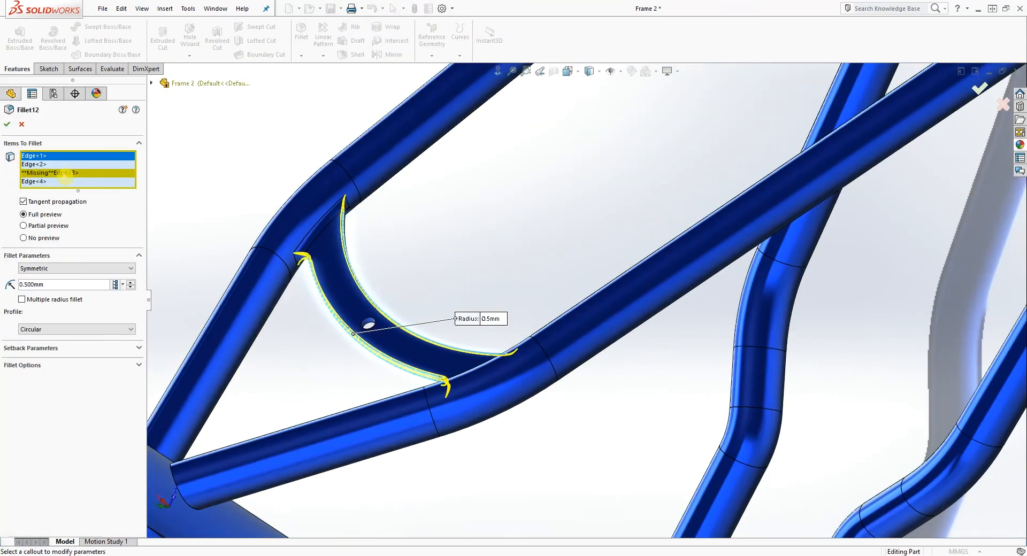
left_click(65, 174)
right_click(66, 175)
left_click(86, 192)
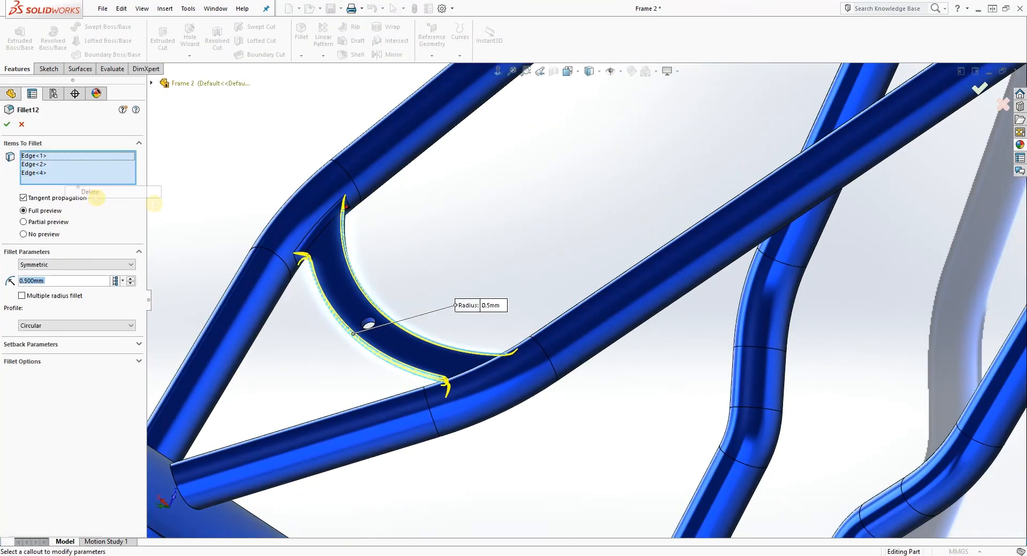
Step: Add the bridge's remaining unfilleted long curved edge to the 0.5 mm Fillet12 and apply the fillet
middle_click_drag(360, 239, 412, 334)
left_click(394, 333)
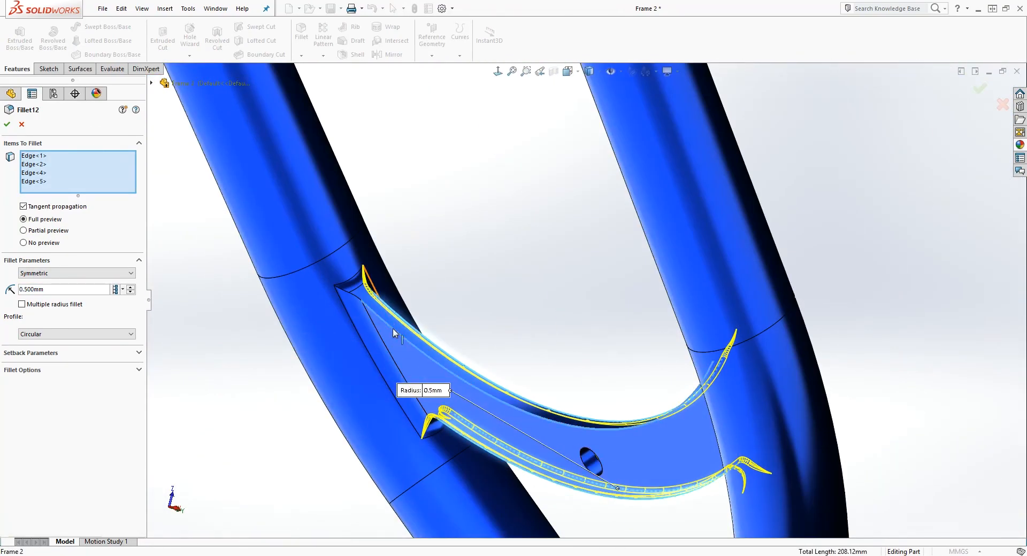
middle_click_drag(394, 334, 483, 383)
middle_click_drag(561, 412, 405, 357)
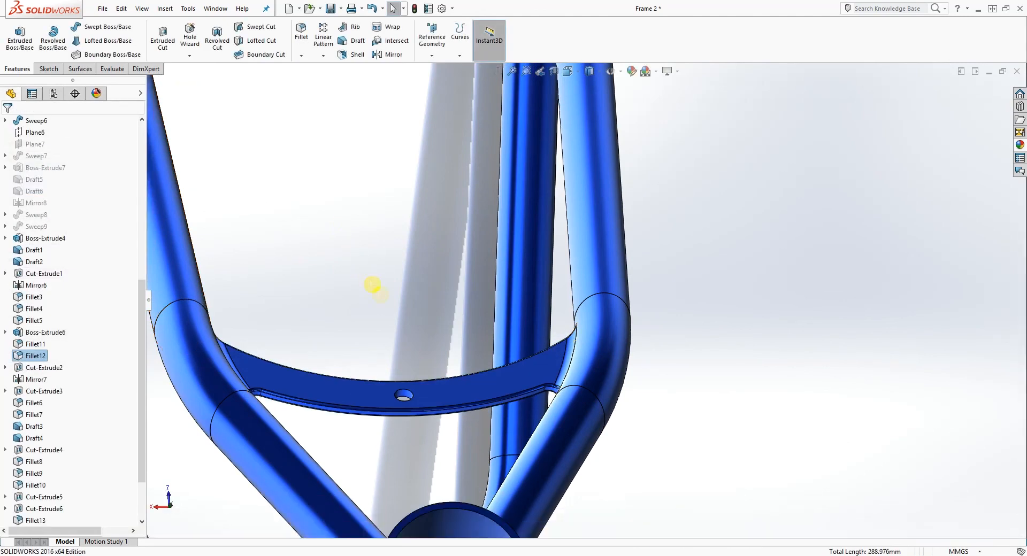
Step: Examine the repaired brake bridge and the complete frame in the Default configuration
scroll(375, 290, "up", 6)
middle_click_drag(523, 357, 406, 381)
middle_click_drag(746, 359, 692, 332)
scroll(662, 377, "down", 5)
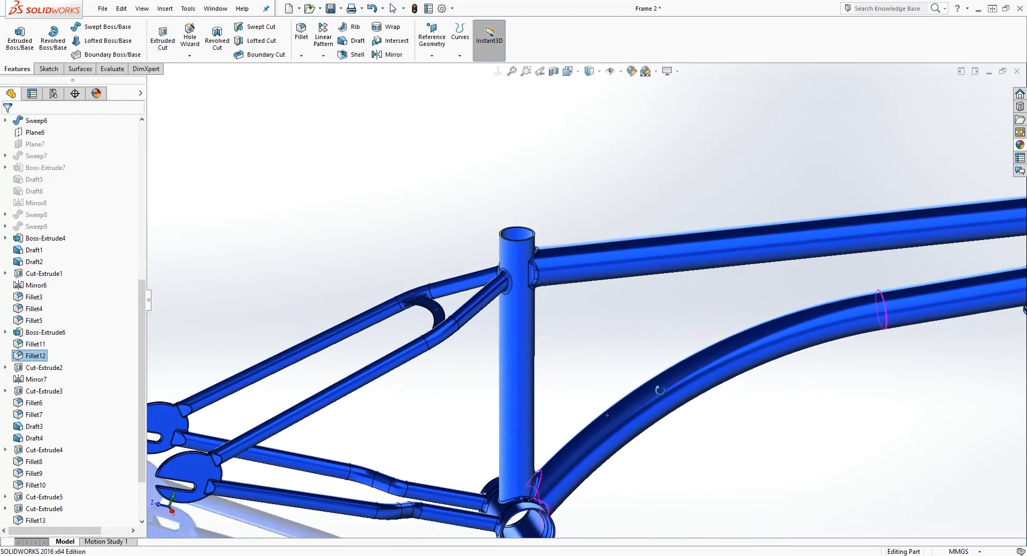
scroll(662, 377, "up", 4)
middle_click_drag(702, 372, 708, 408)
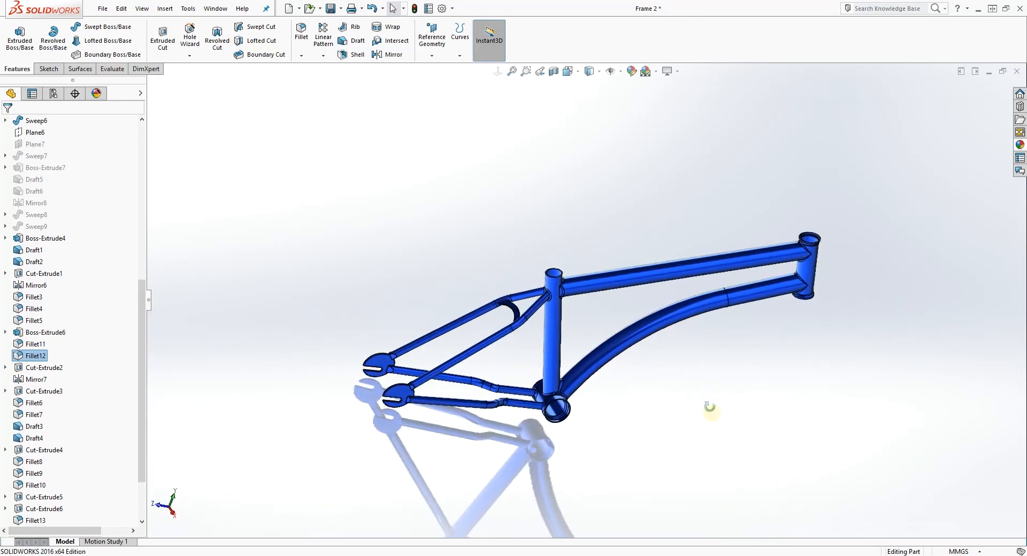
scroll(91, 353, "down", 2)
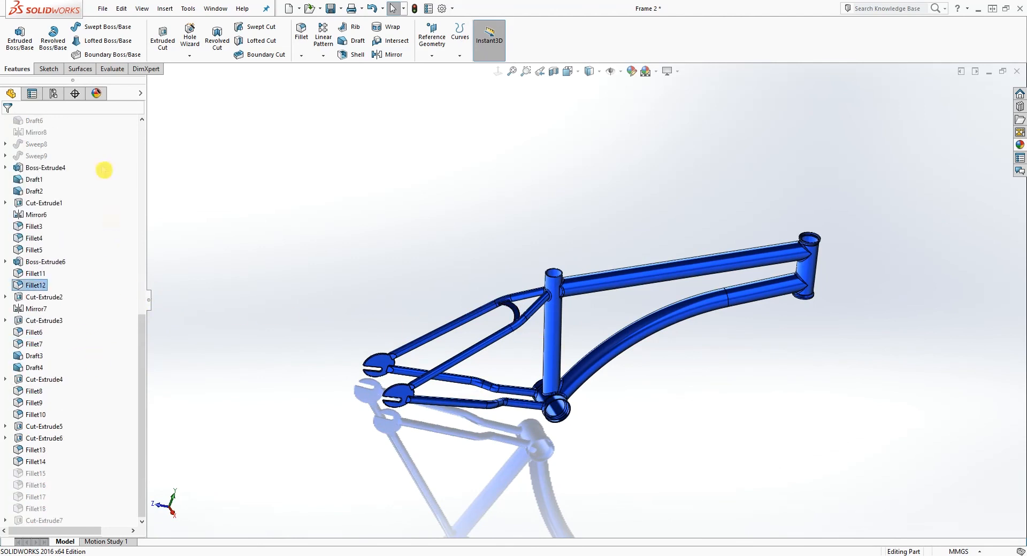
Step: Activate the New Dropout configuration, switching back to Default once to compare the two frame versions
left_click(54, 94)
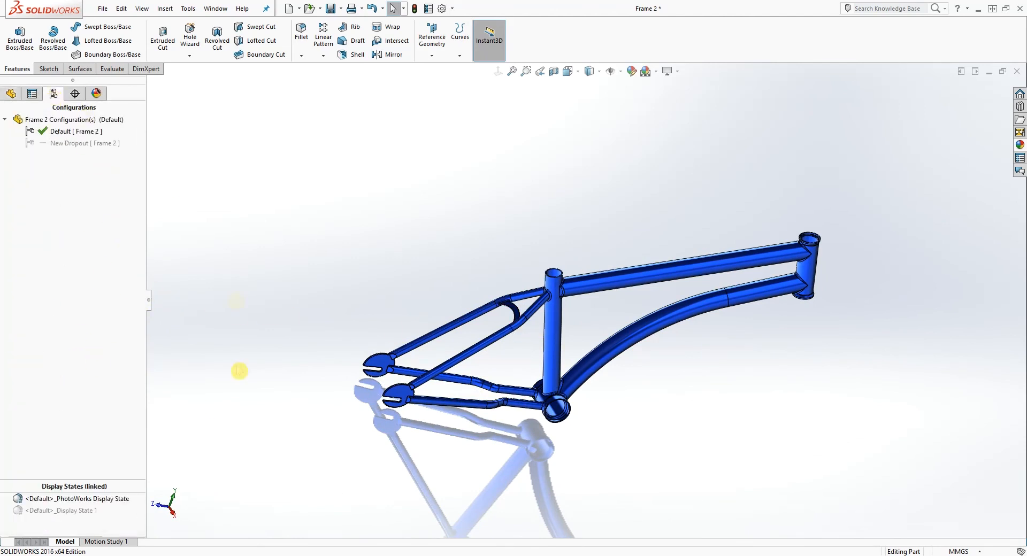
left_click(75, 144)
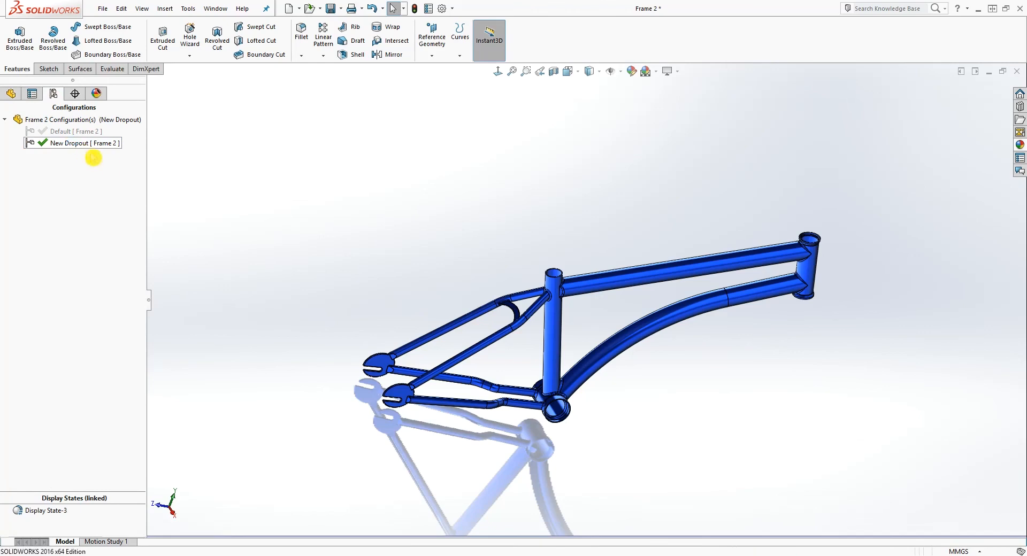
middle_click_drag(385, 332, 455, 274)
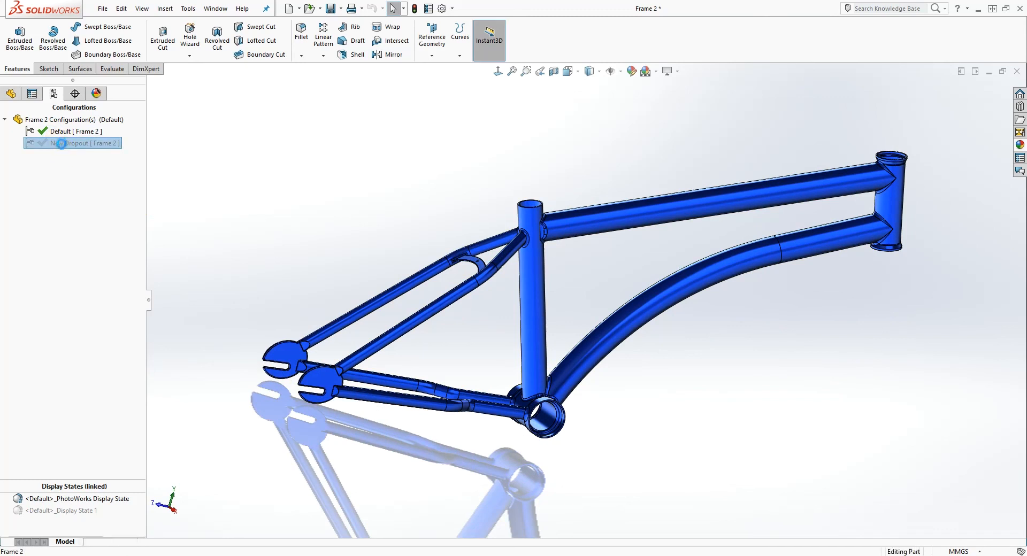
double_click(62, 143)
double_click(65, 131)
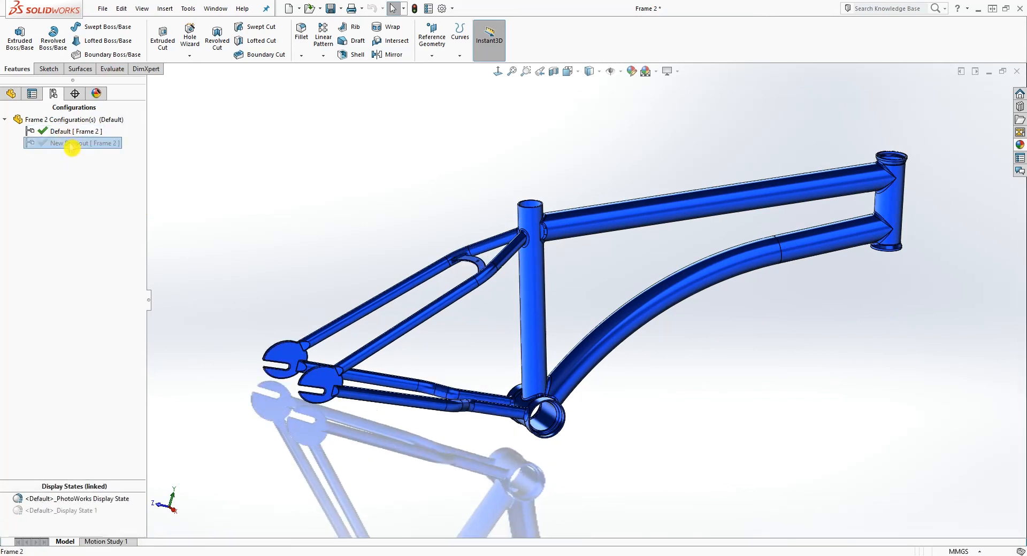
double_click(71, 144)
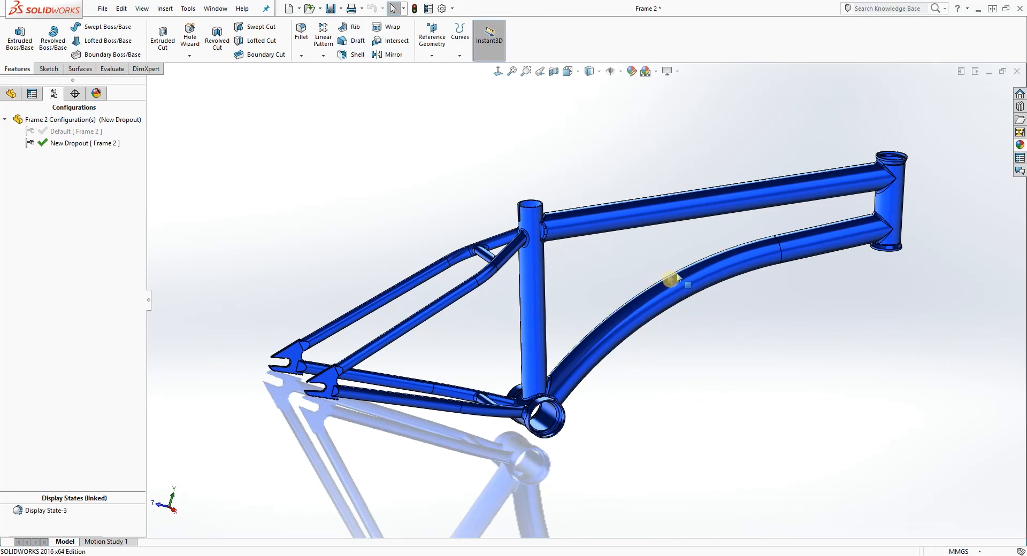
Step: Inspect the frame's dropouts, stay bridges and seat tube in the New Dropout configuration from several angles
middle_click_drag(635, 301, 589, 250)
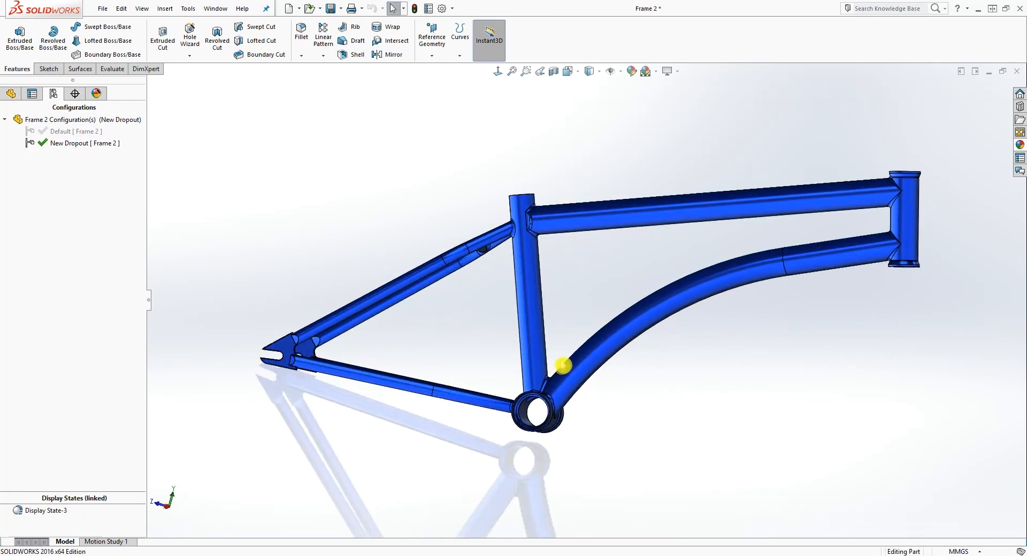
scroll(563, 366, "down", 1)
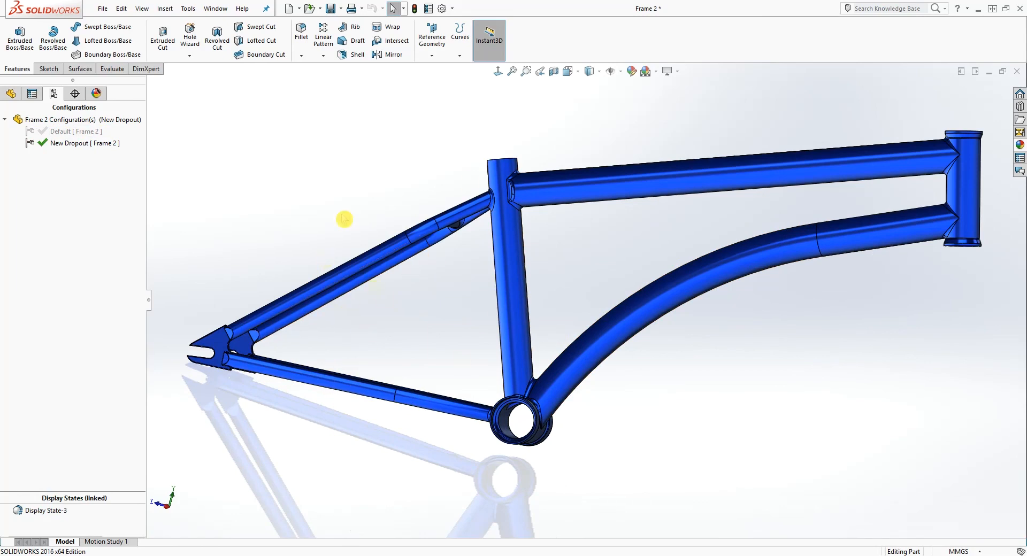
middle_click_drag(542, 313, 475, 291)
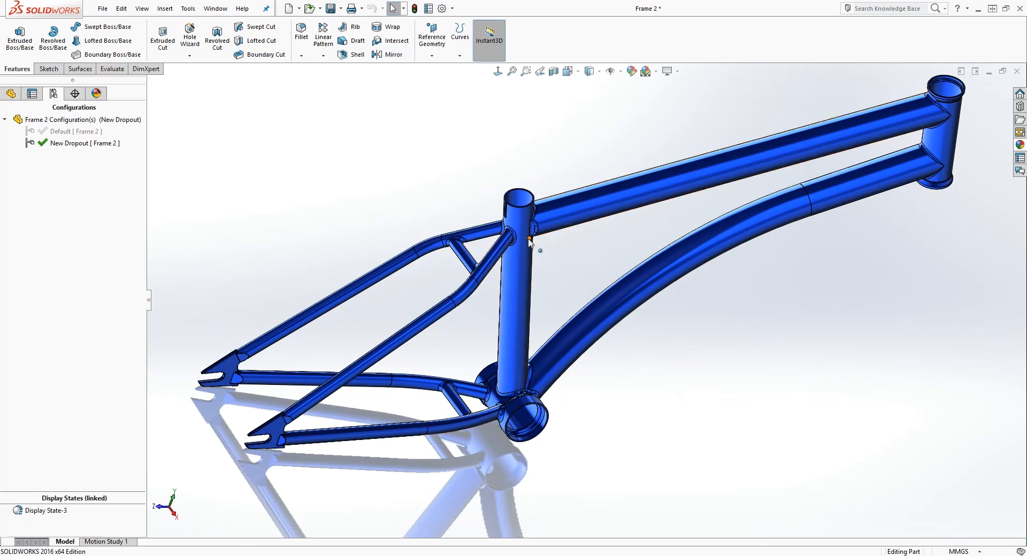
middle_click_drag(335, 371, 825, 231)
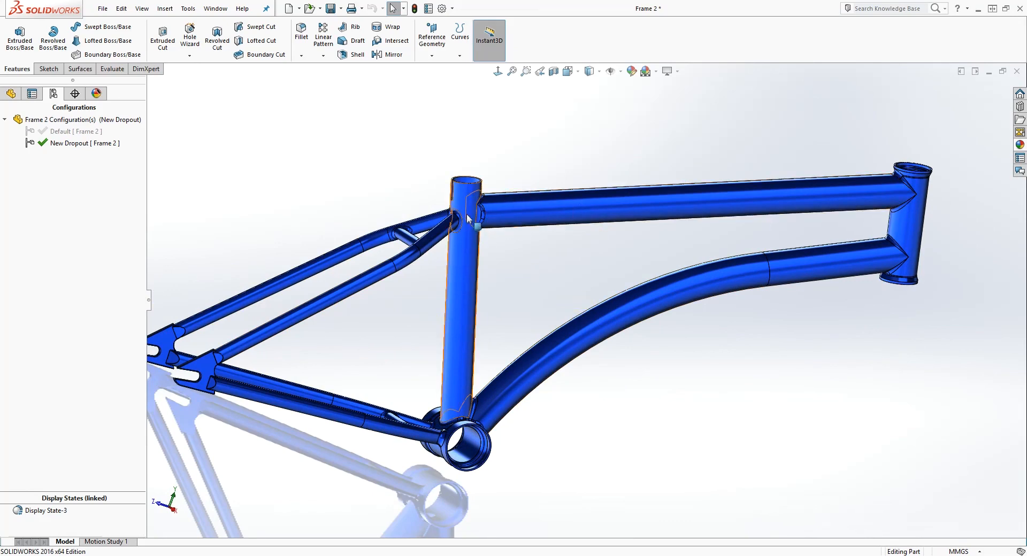
middle_click_drag(518, 180, 470, 325)
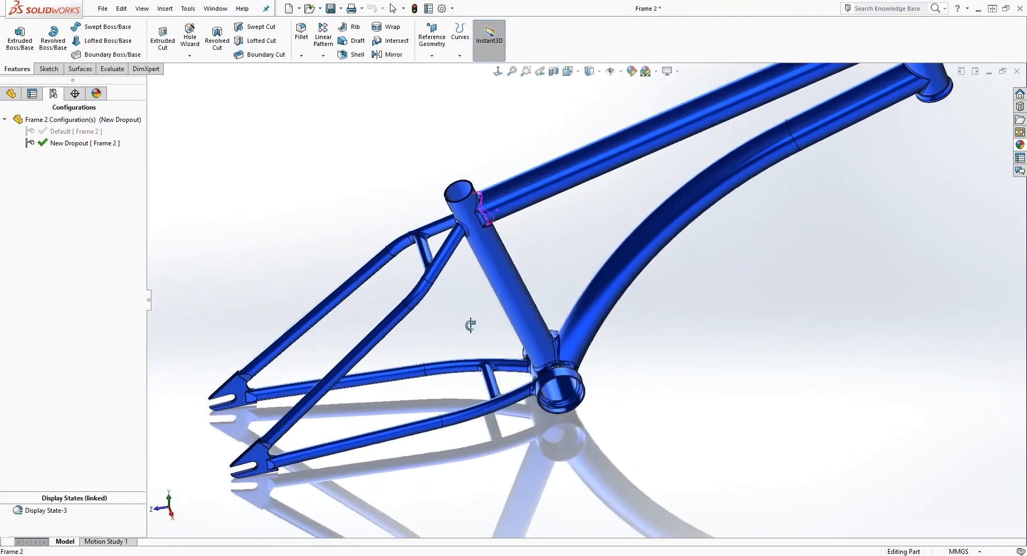